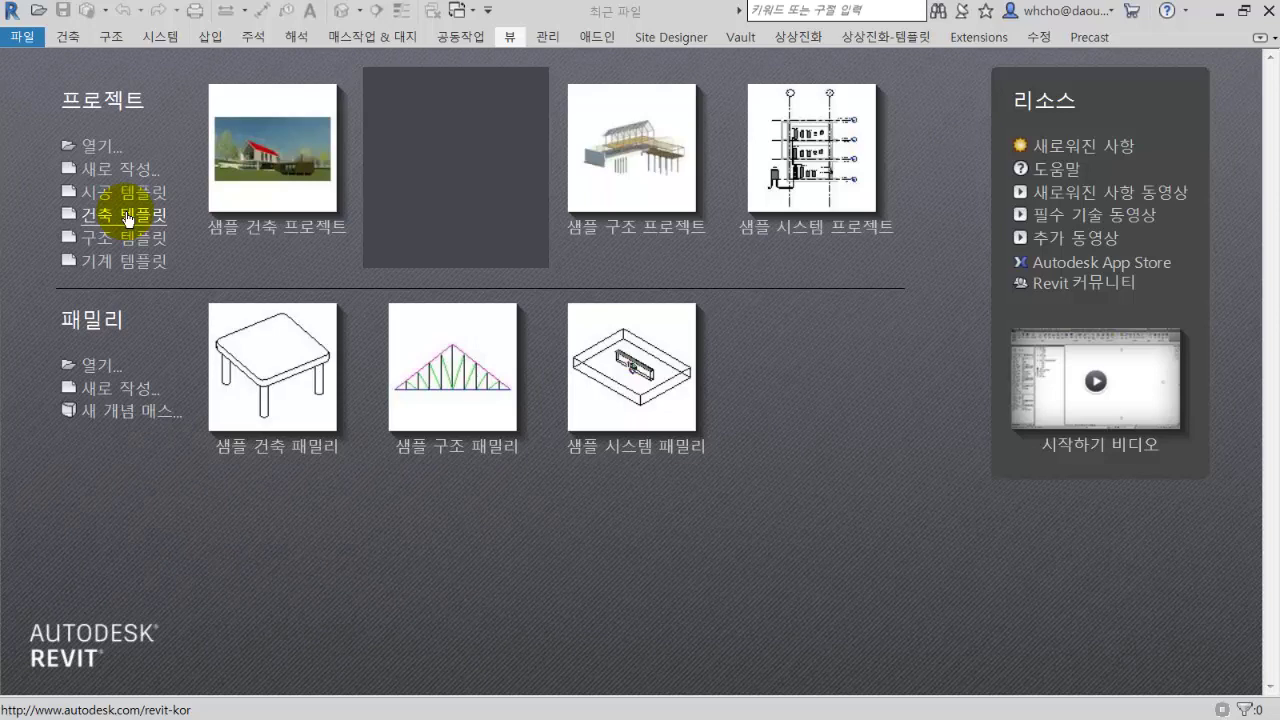
Create a new project from the 건축 템플릿 architectural template.
left_click(128, 216)
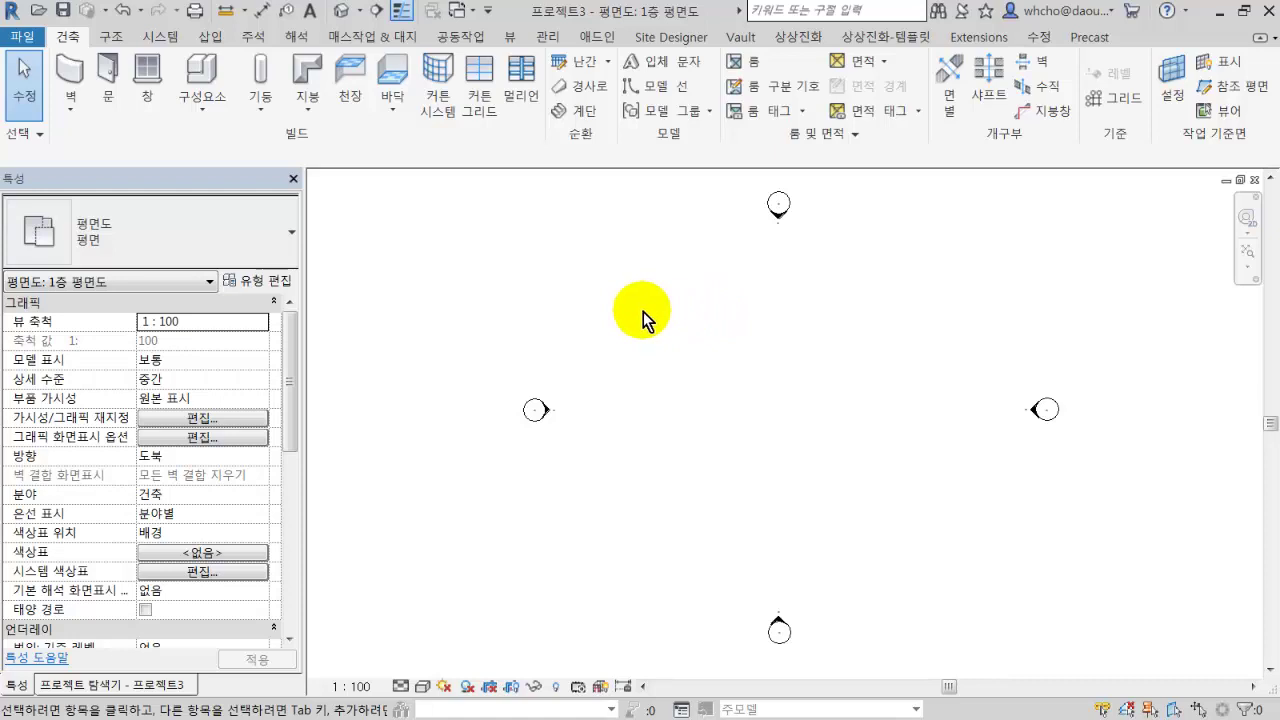
Show the Project Browser and expand 평면, browsing the 1F, roof and site plans.
left_click(186, 686)
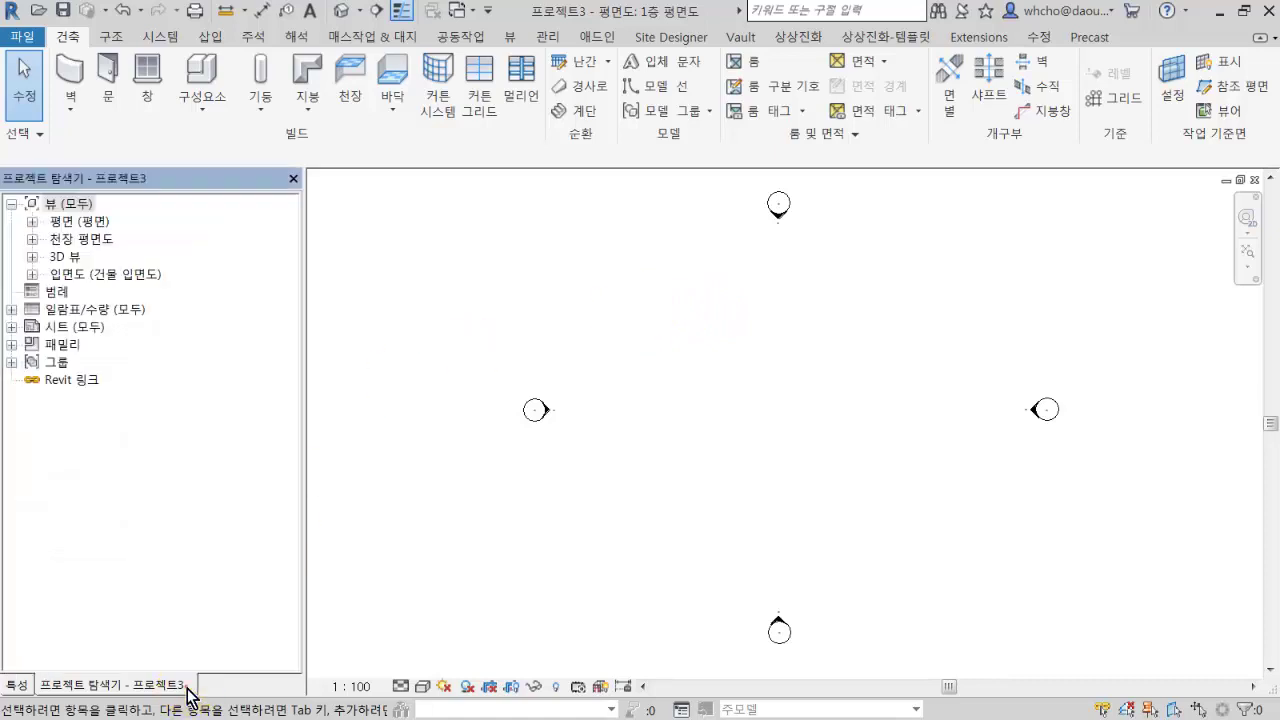
left_click(188, 694)
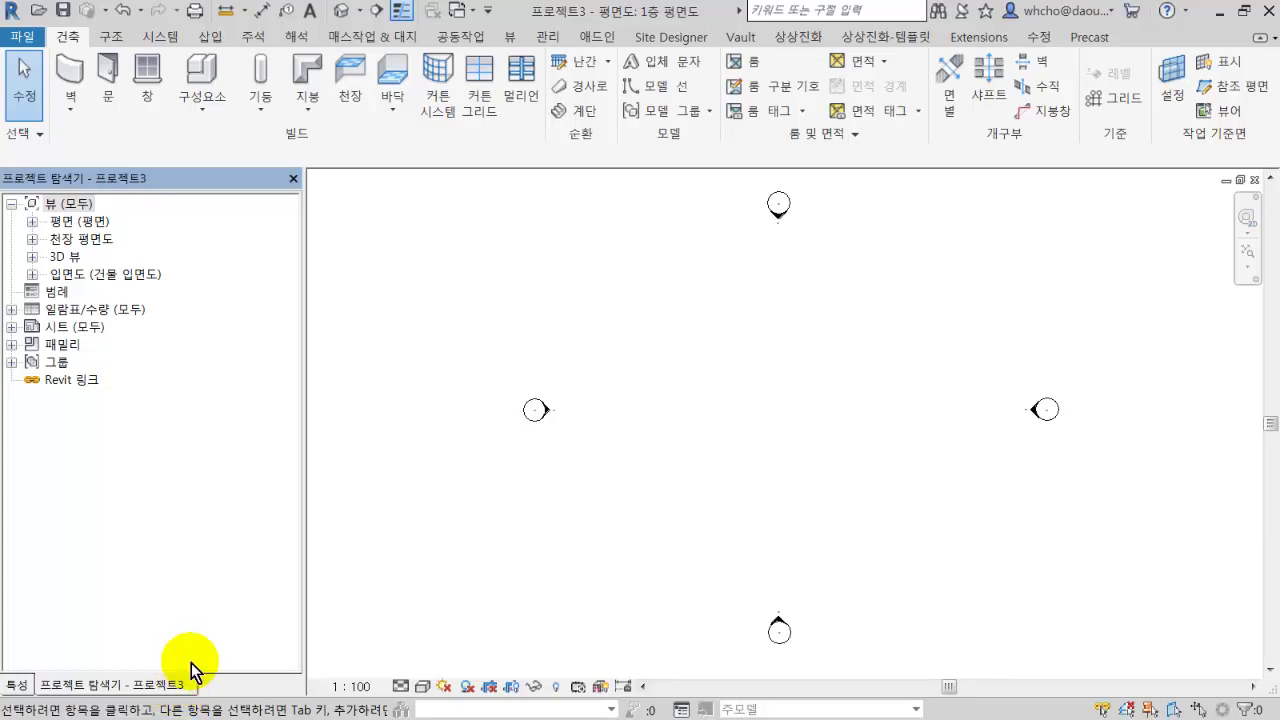
left_click(32, 221)
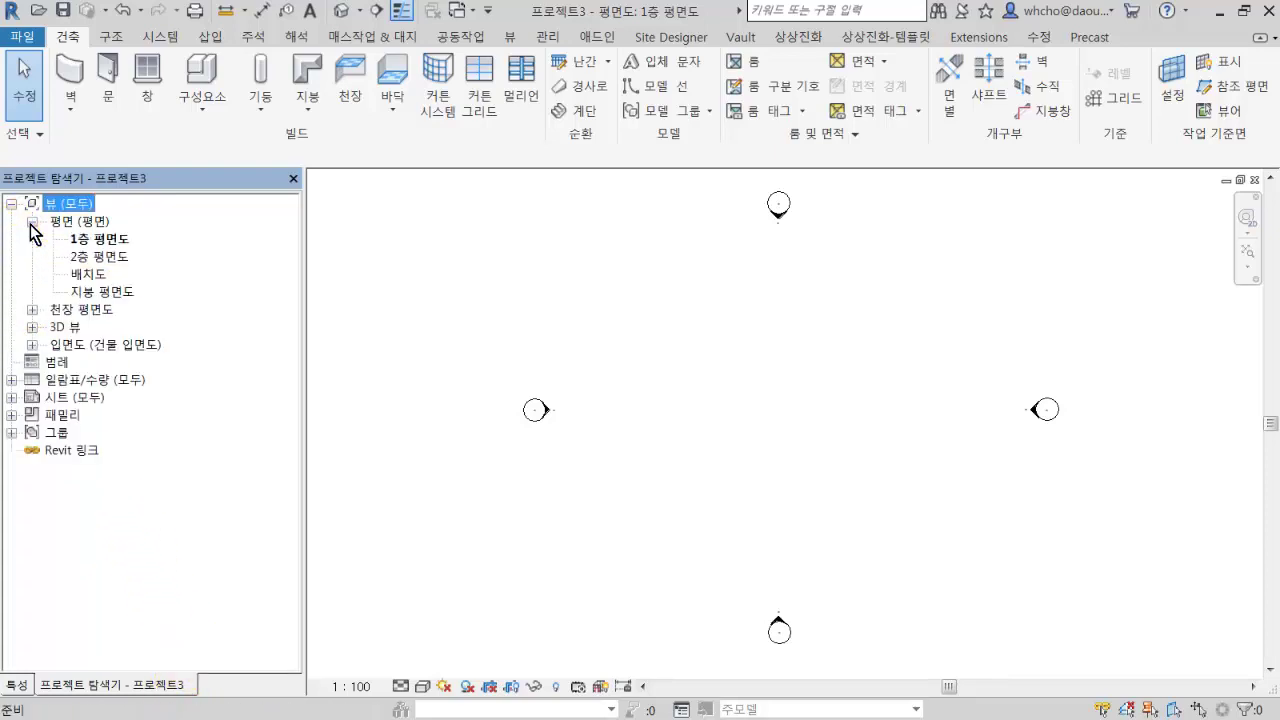
left_click(91, 240)
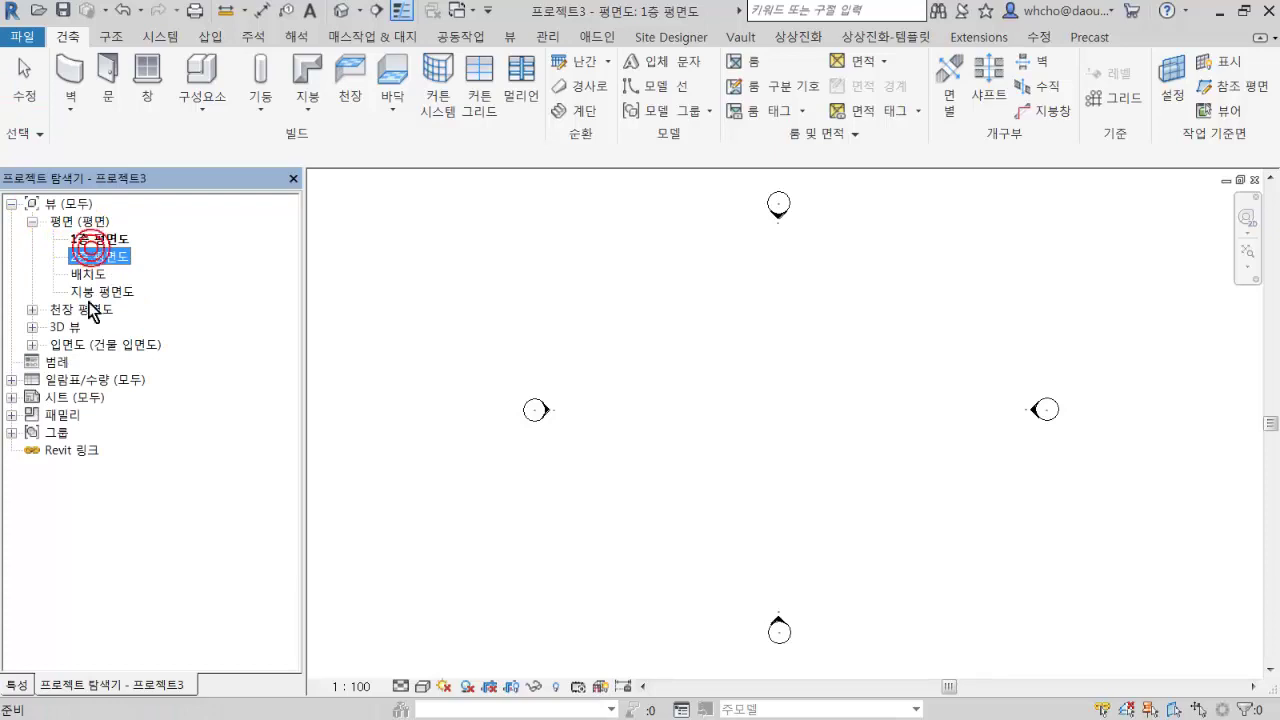
left_click(95, 292)
left_click(90, 276)
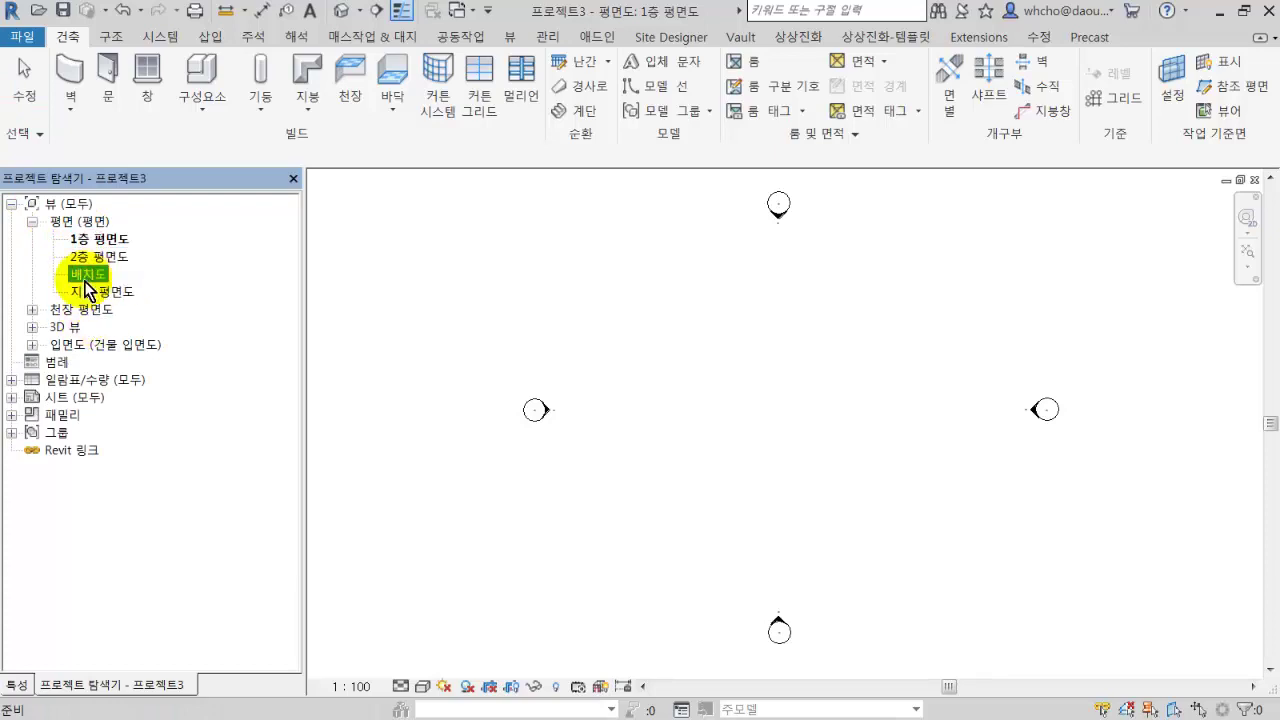
Expand 입면도 and browse the south, east, north and west elevations.
left_click(33, 344)
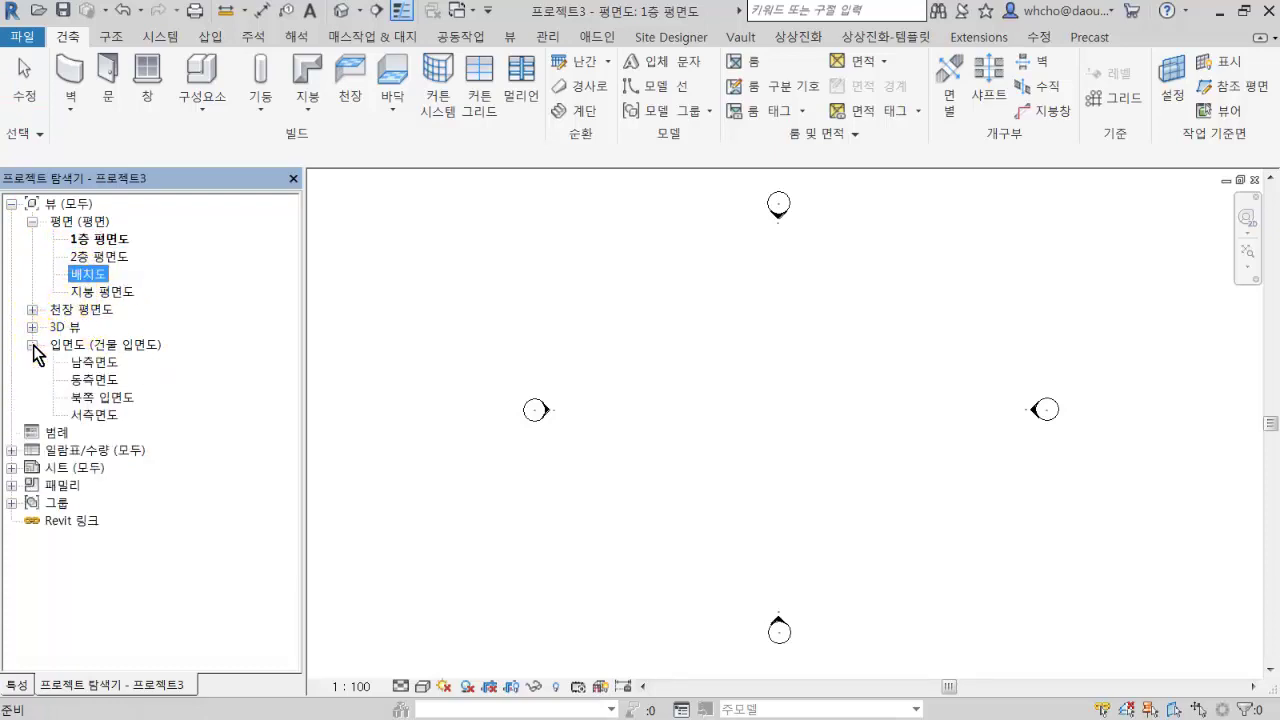
left_click(105, 362)
left_click(106, 379)
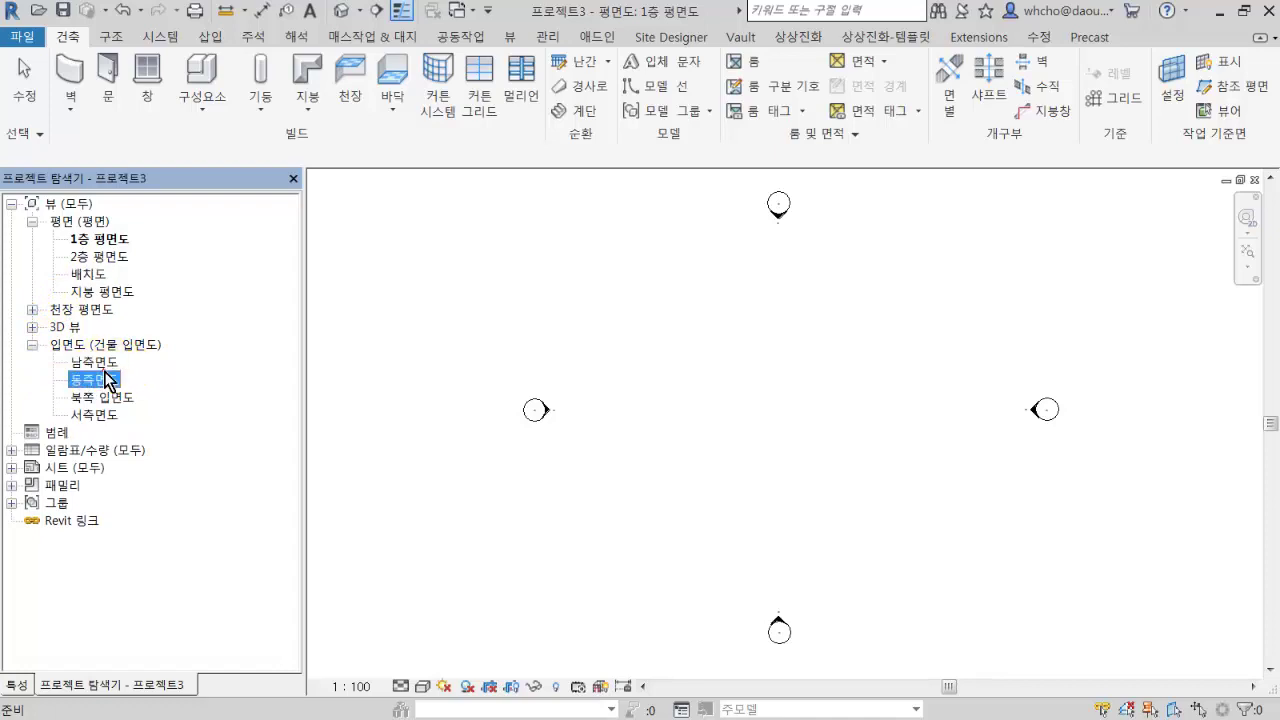
left_click(103, 397)
left_click(102, 414)
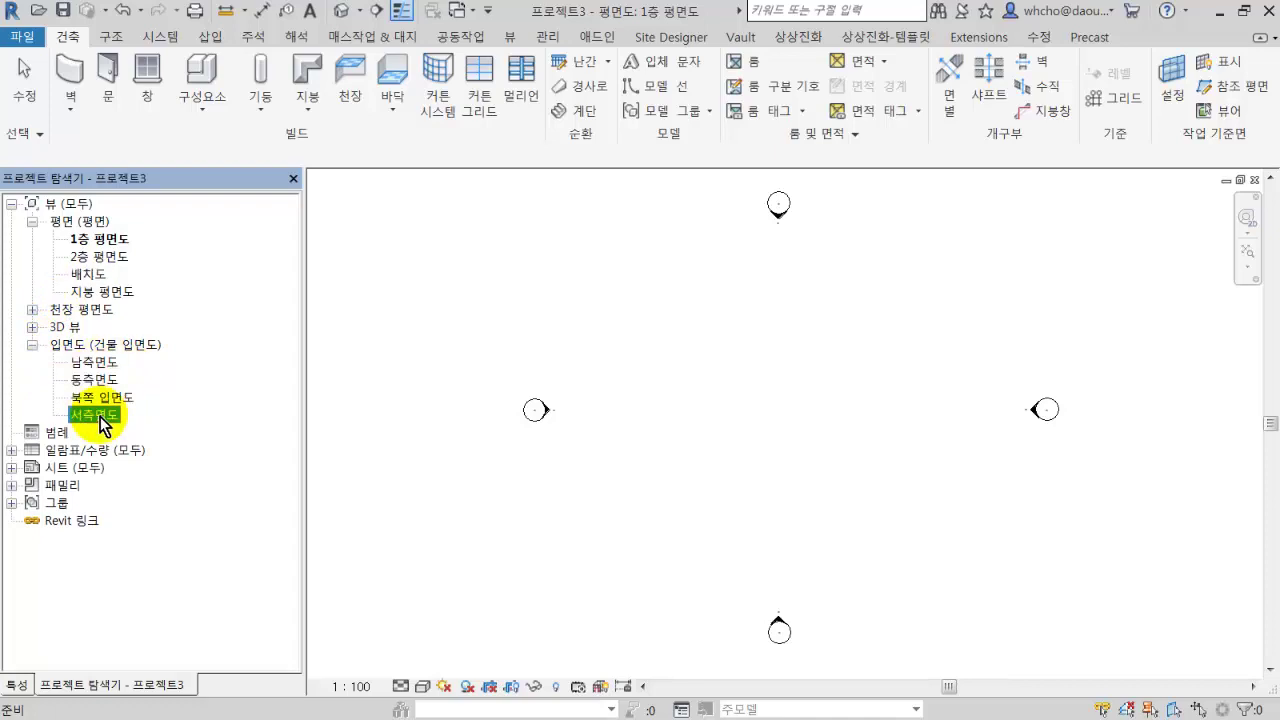
left_click(101, 262)
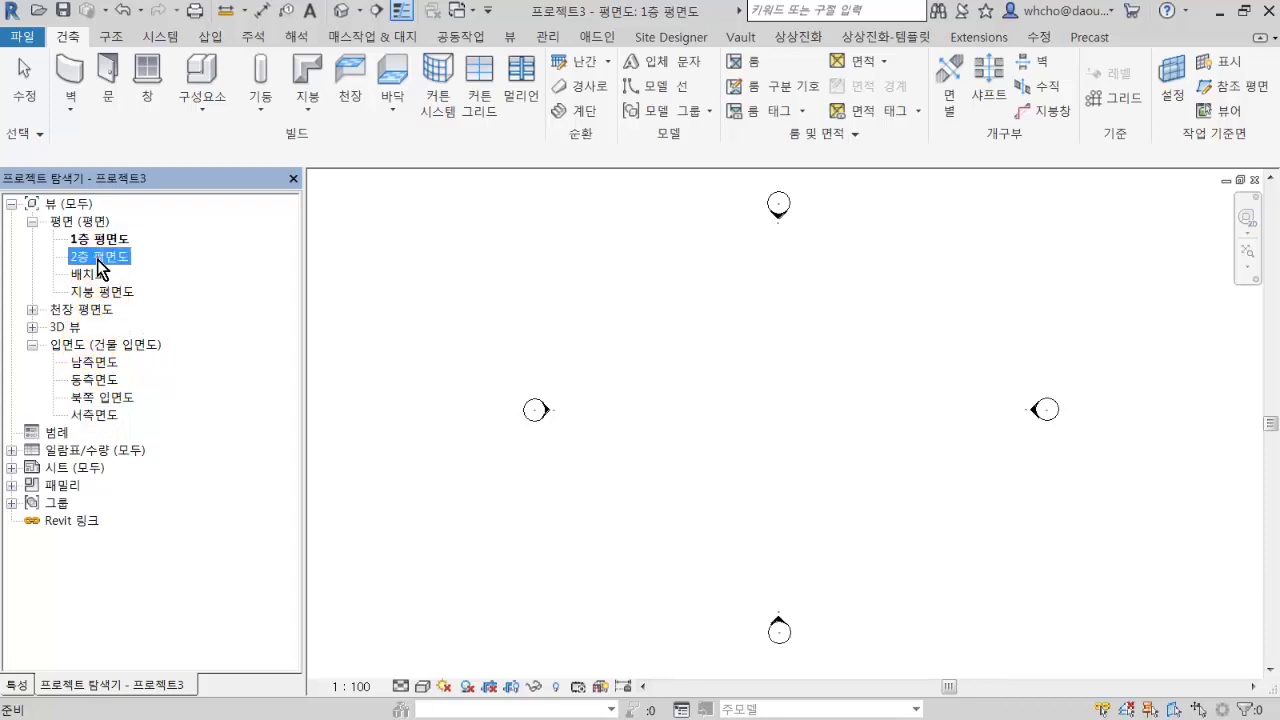
left_click(100, 364)
left_click(101, 368)
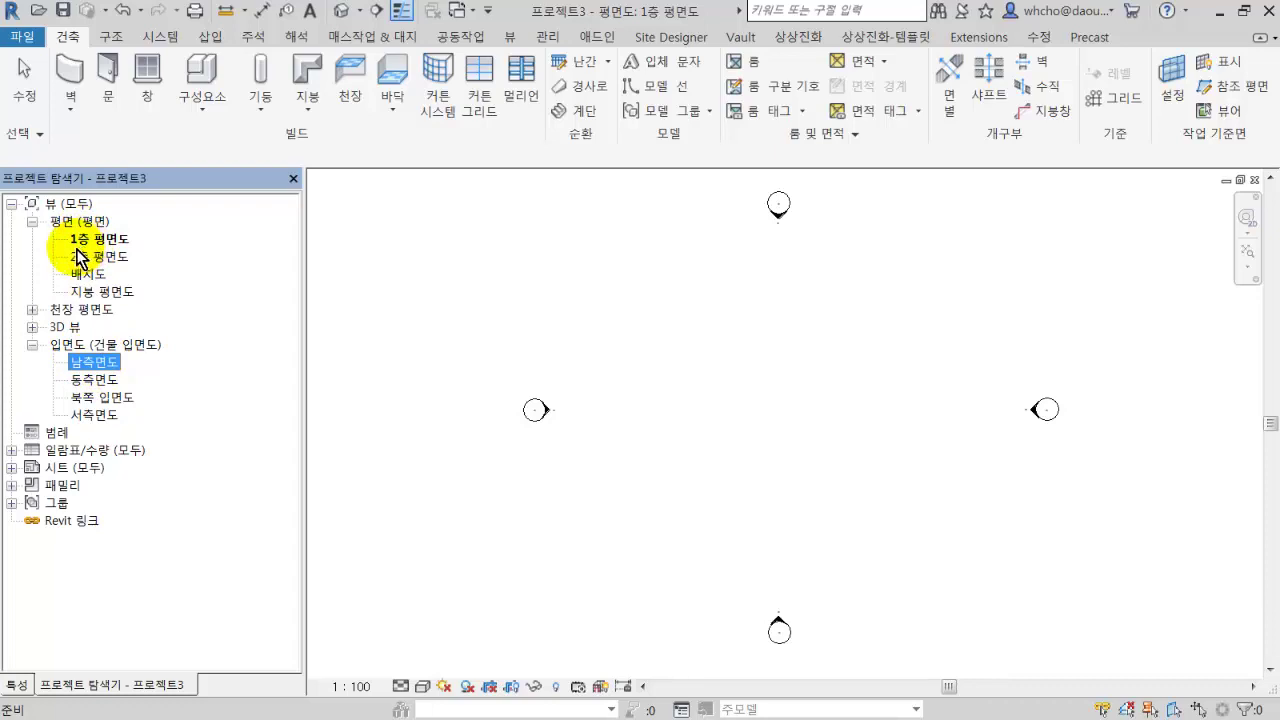
Open the 남측면도 south elevation and zoom around it.
double_click(95, 363)
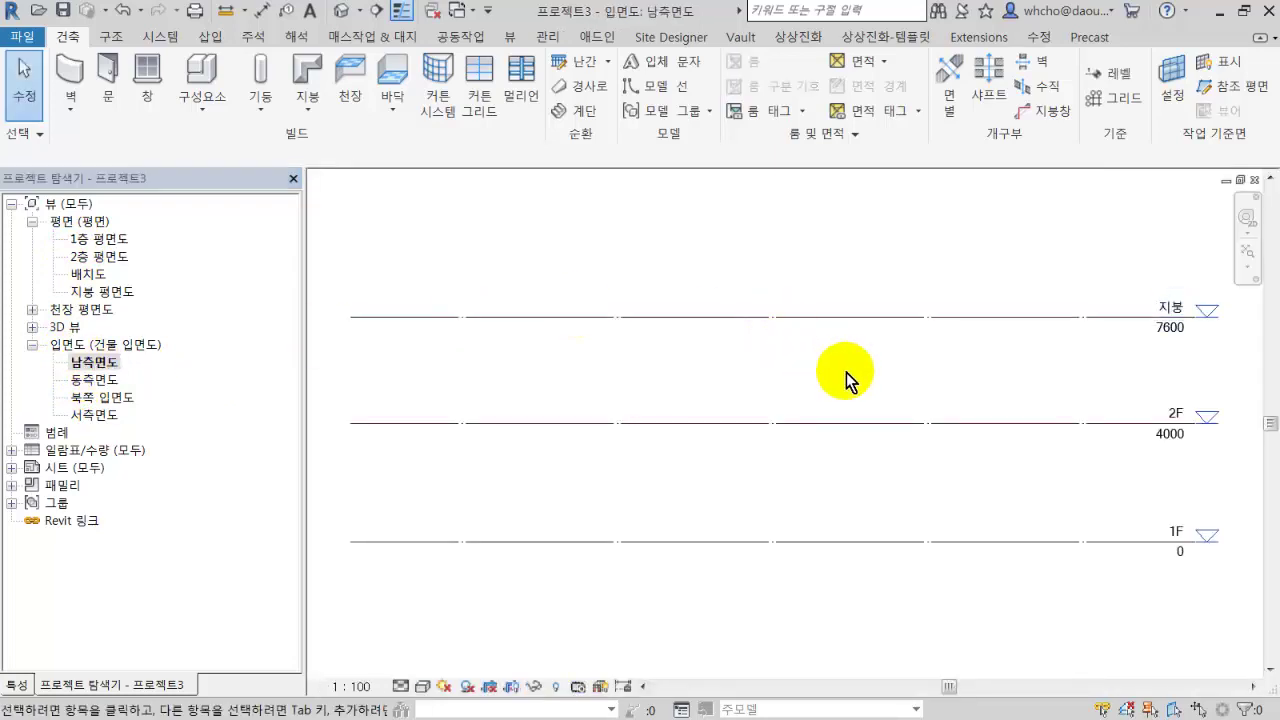
scroll(845, 372, "down", 1)
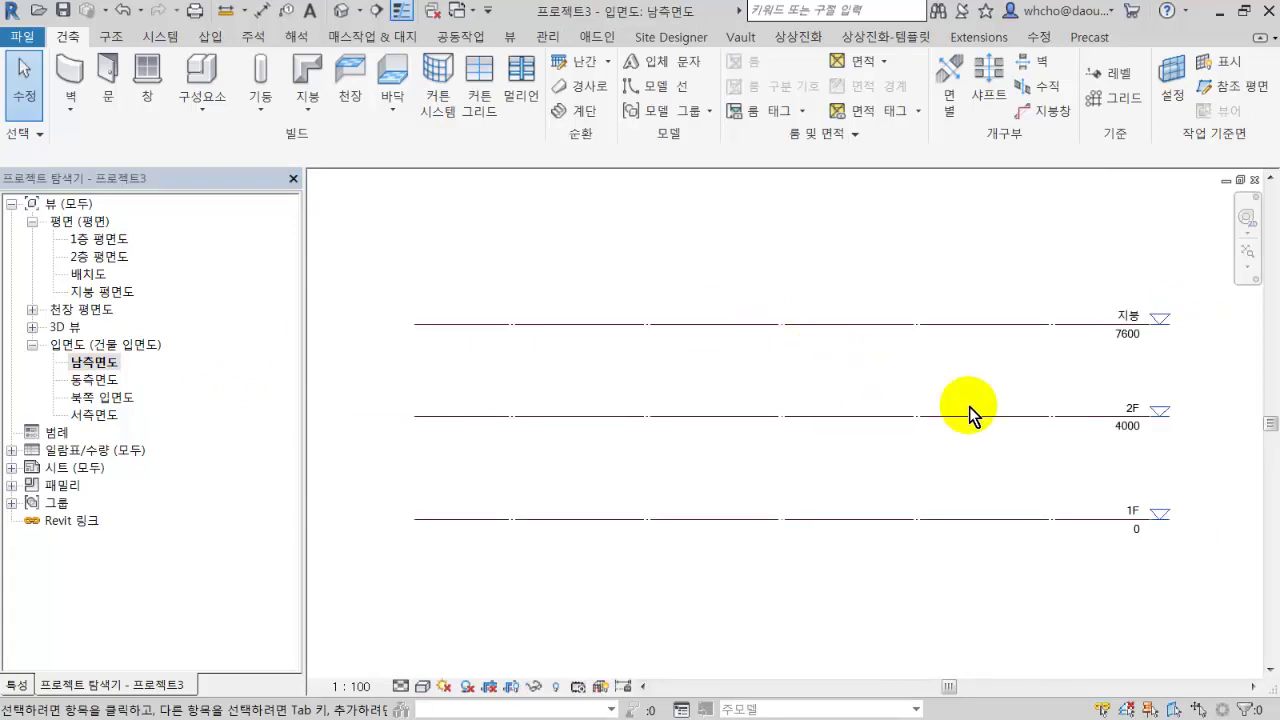
scroll(820, 460, "up", 2)
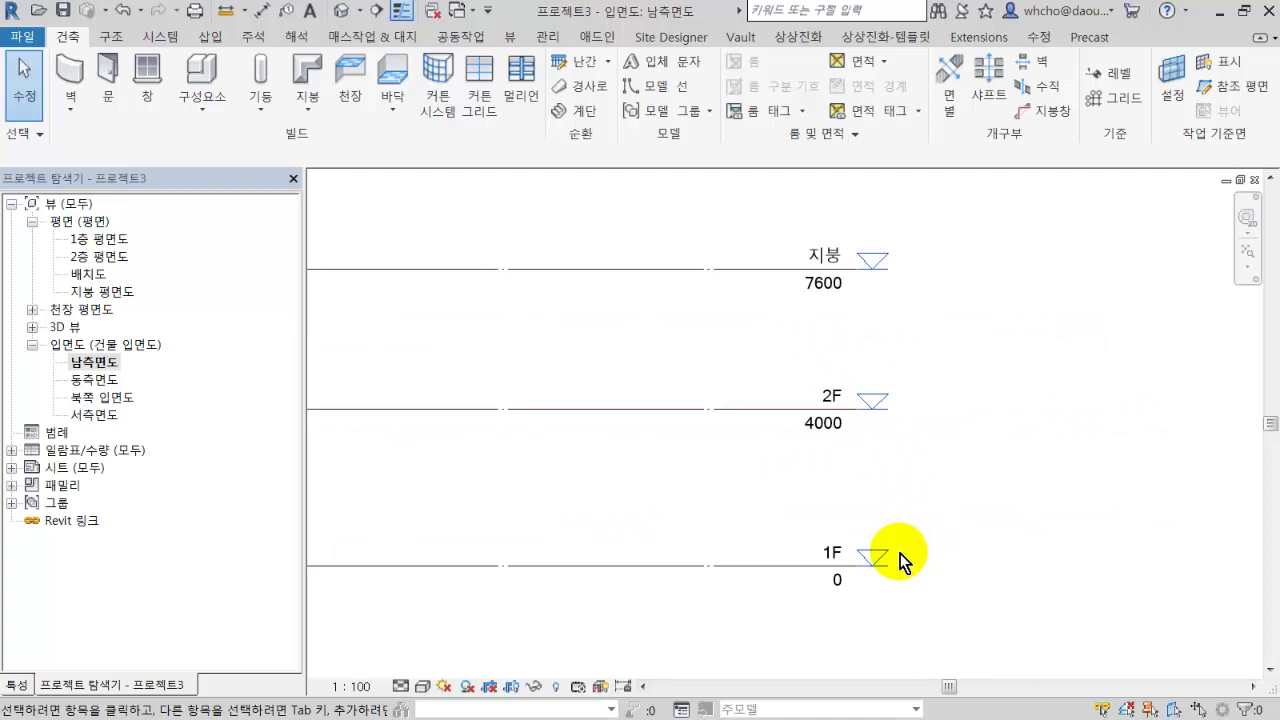
Return to 1층 평면도 and open 서측면도 from the west elevation marker.
double_click(887, 553)
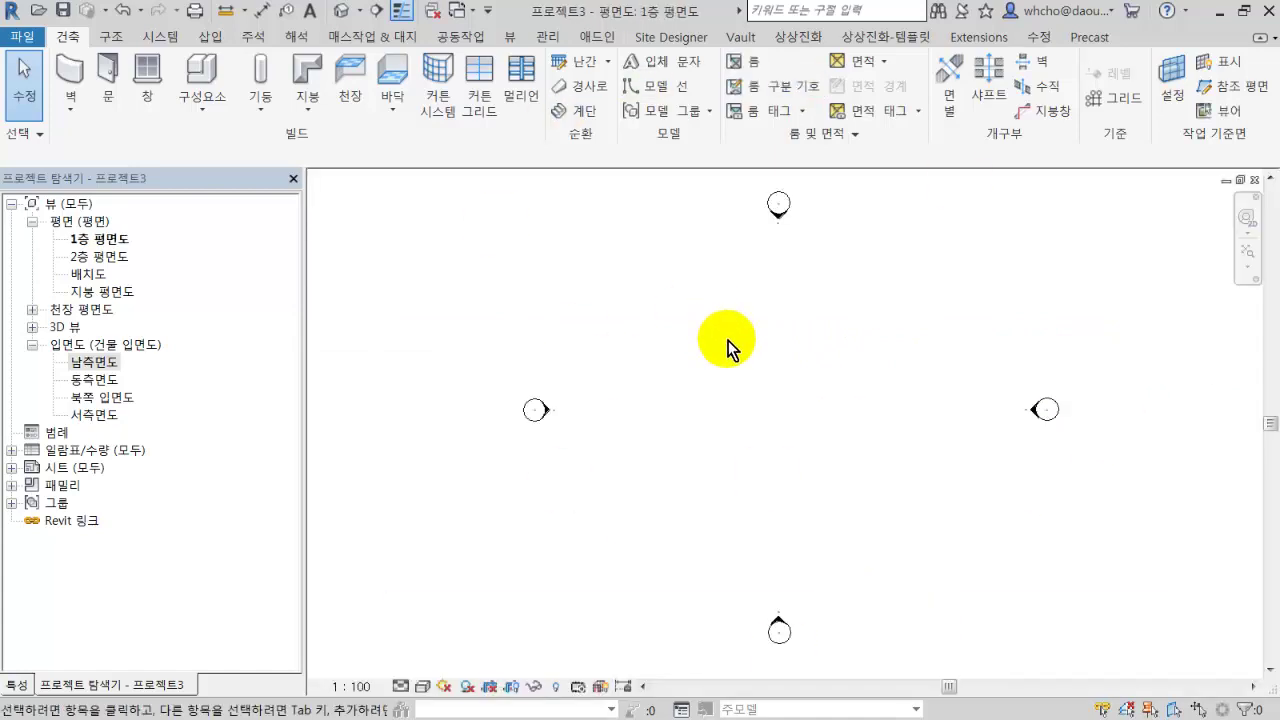
scroll(545, 410, "up", 2)
scroll(549, 414, "up", 2)
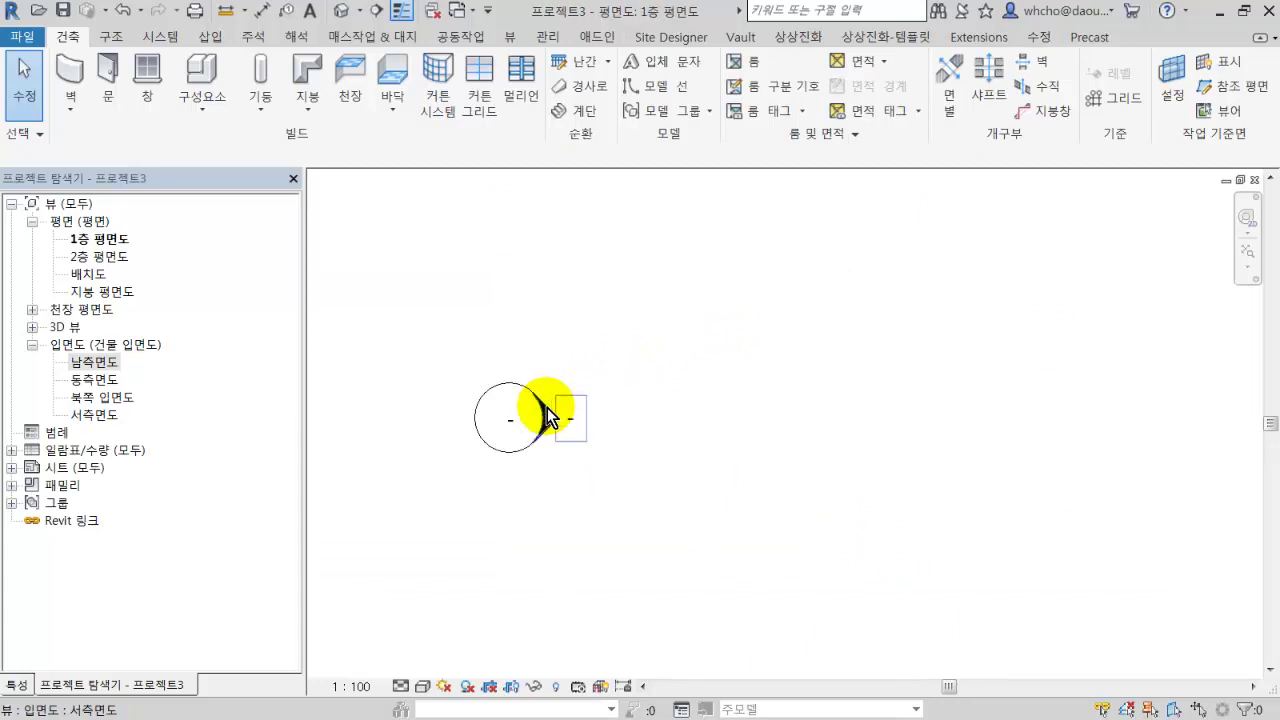
double_click(547, 416)
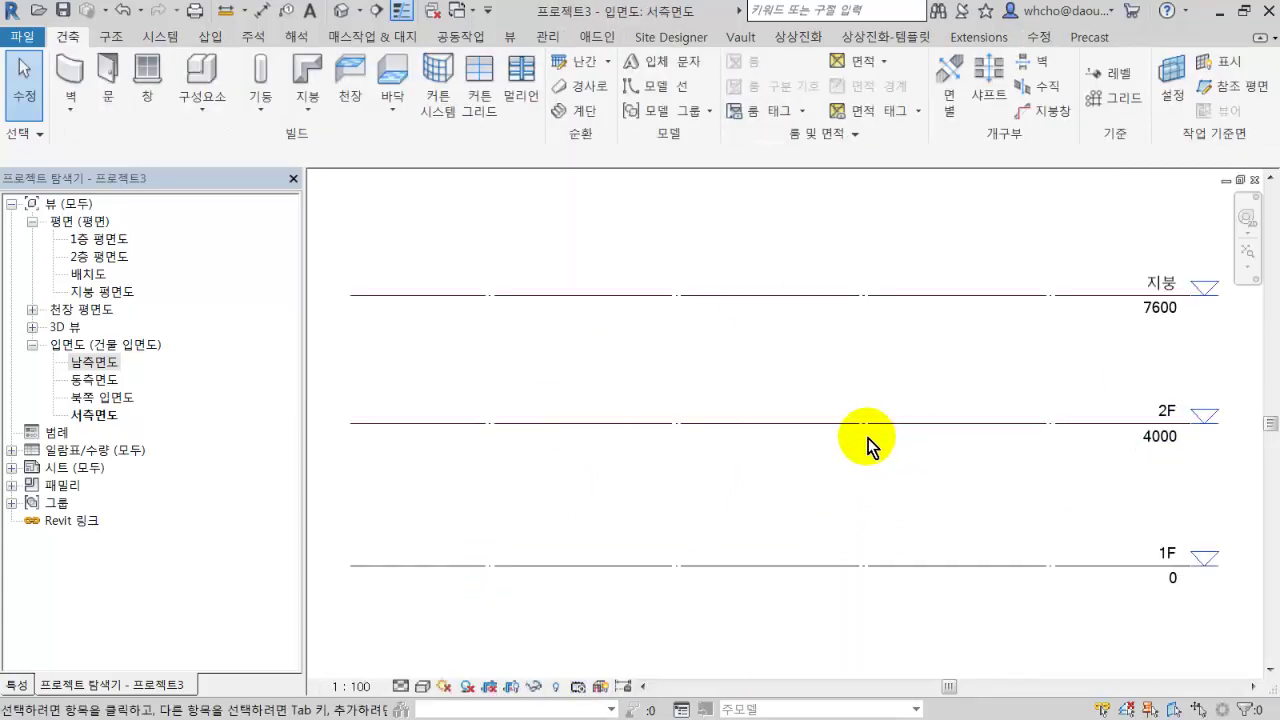
scroll(868, 438, "down", 2)
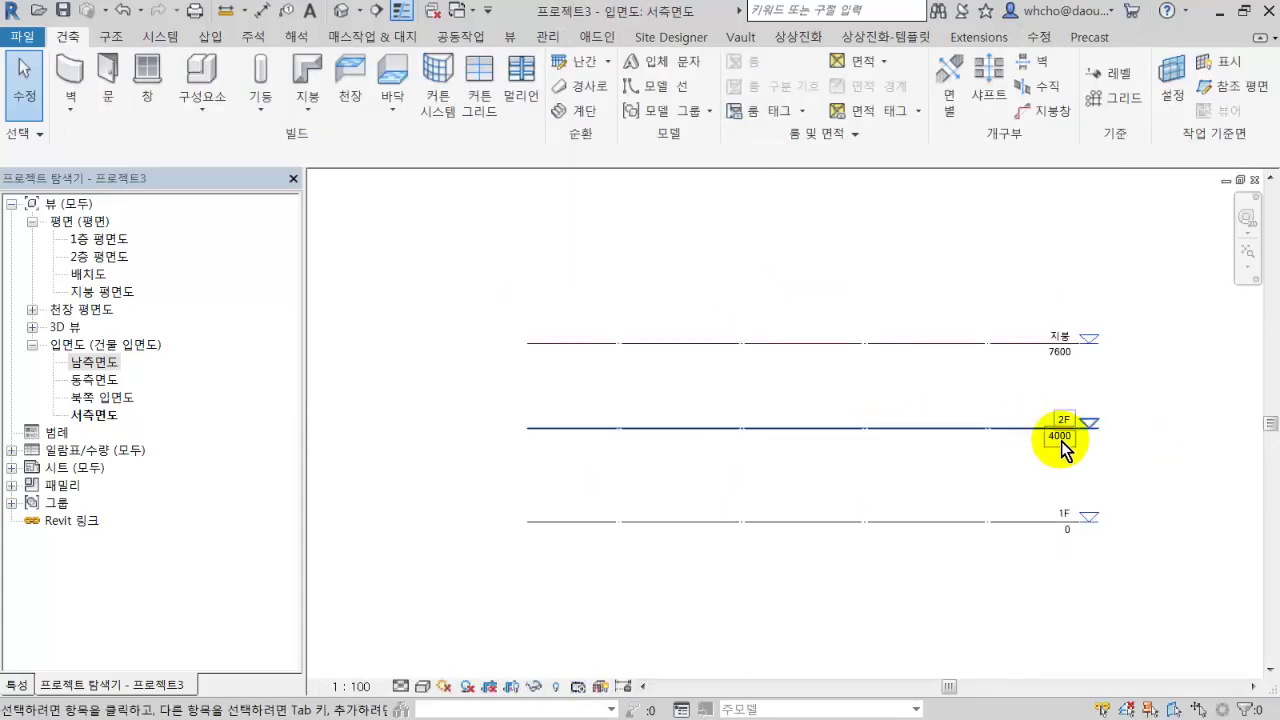
scroll(1100, 440, "up", 2)
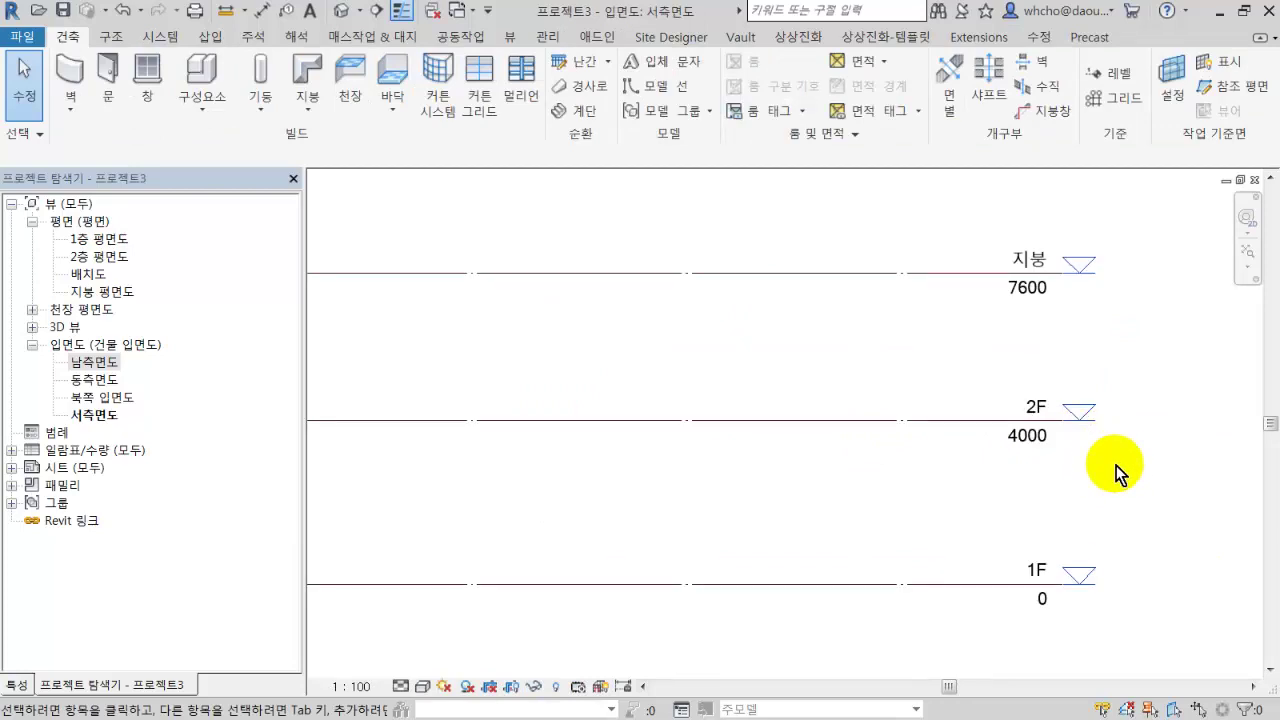
scroll(1116, 465, "down", 2)
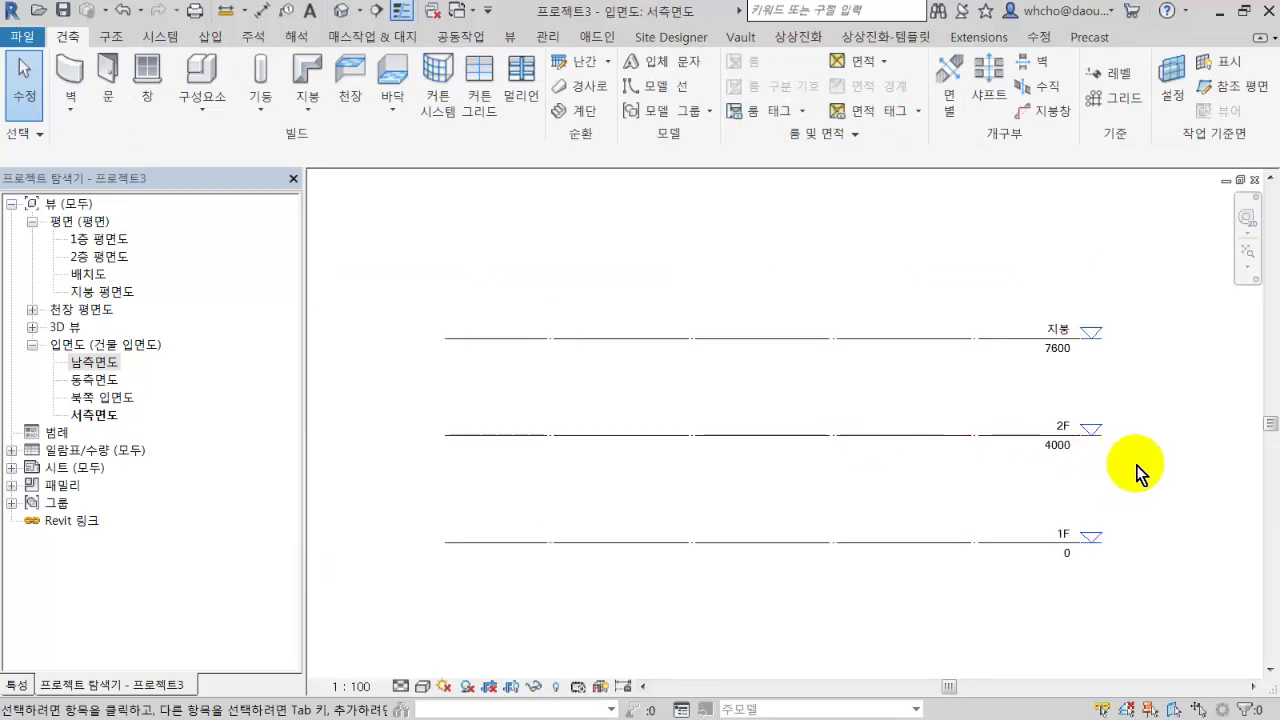
Delete the 2F and 지붕 levels and their plan views, confirming the warning.
left_click_drag(1184, 470, 840, 196)
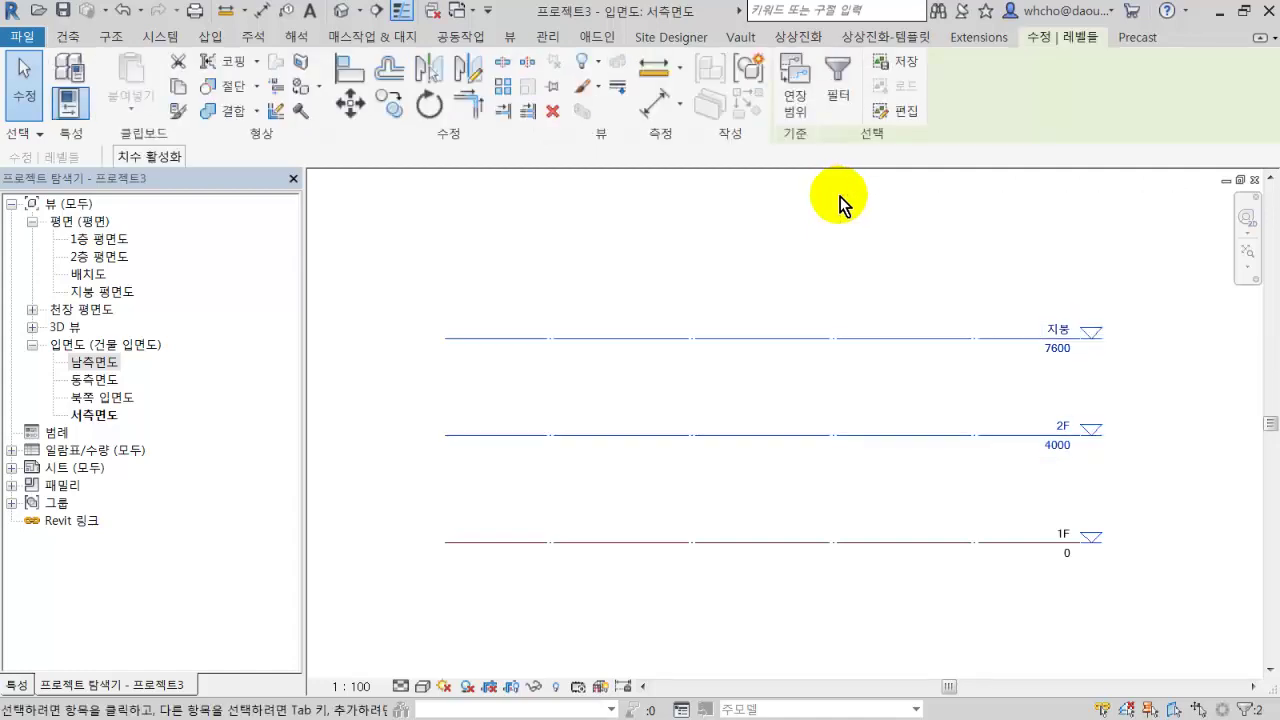
key("Delete")
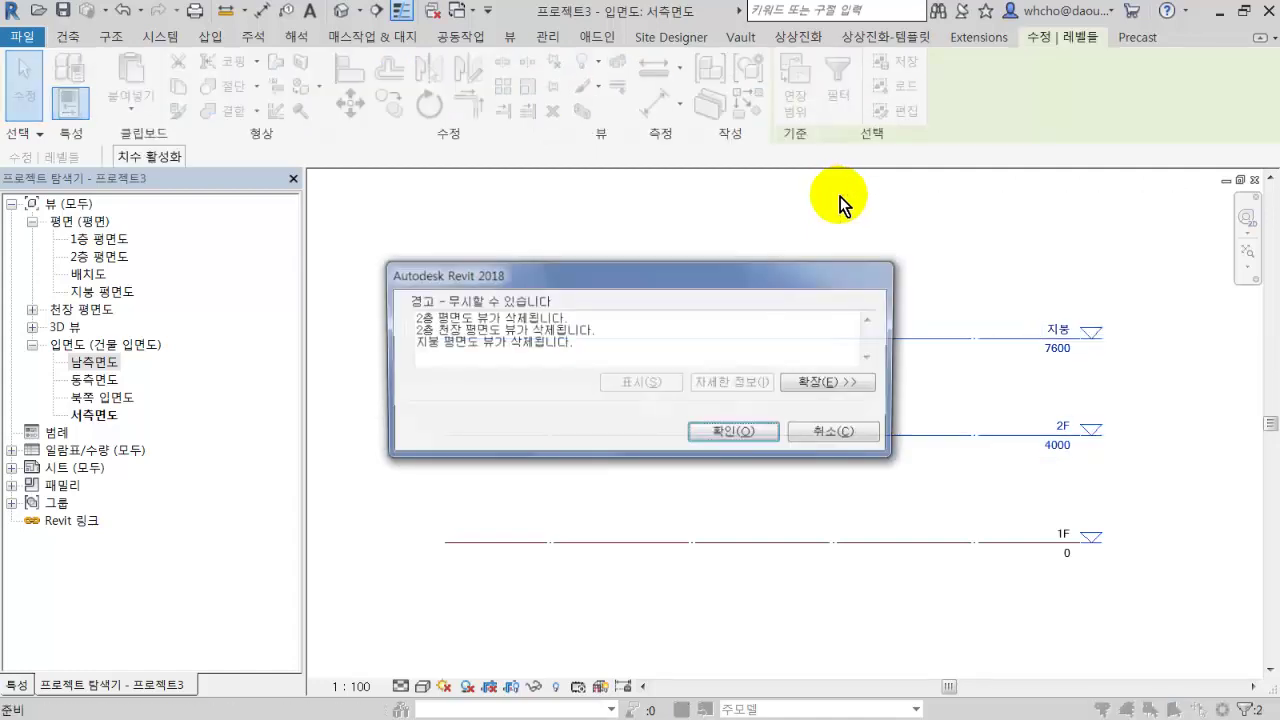
left_click_drag(506, 219, 448, 198)
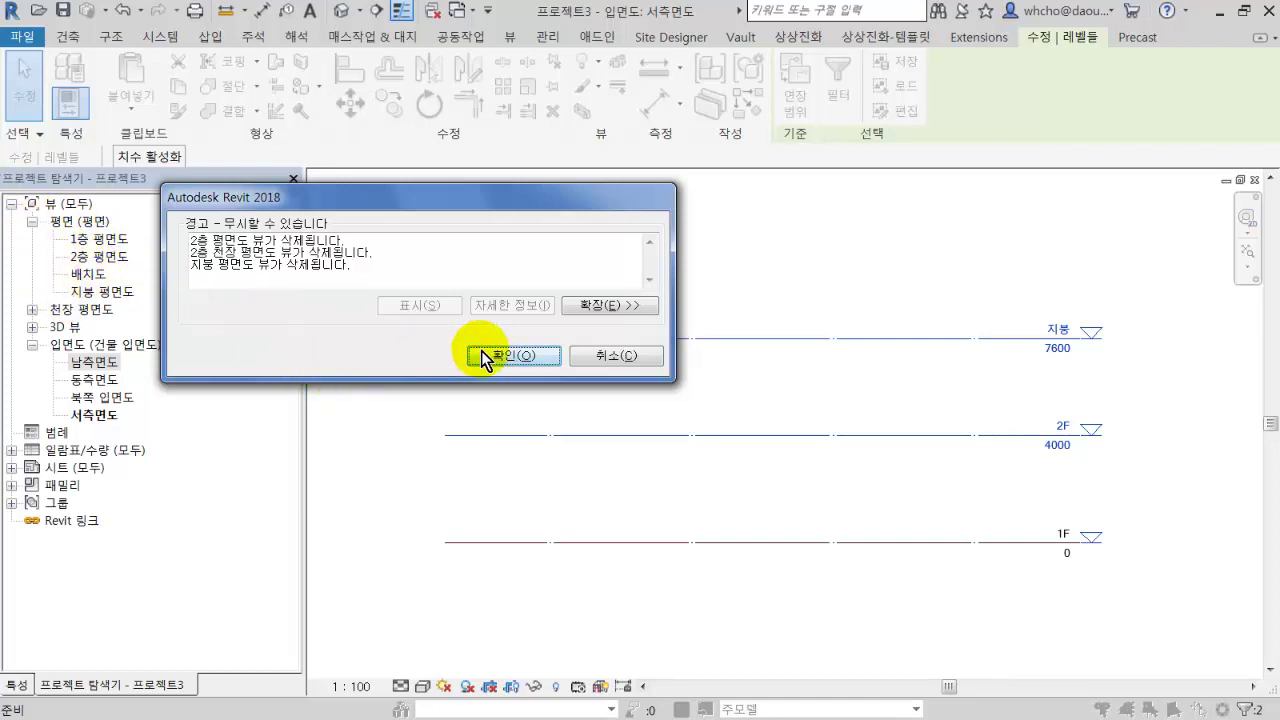
left_click(512, 357)
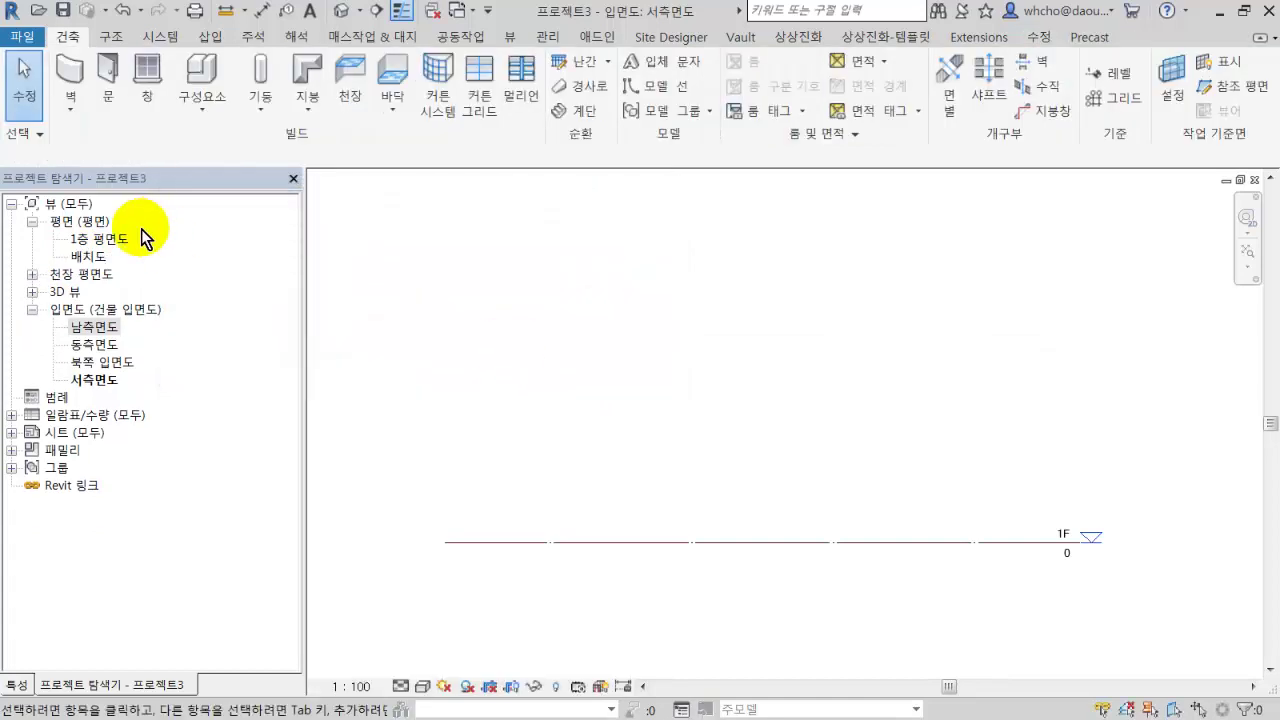
left_click(95, 257)
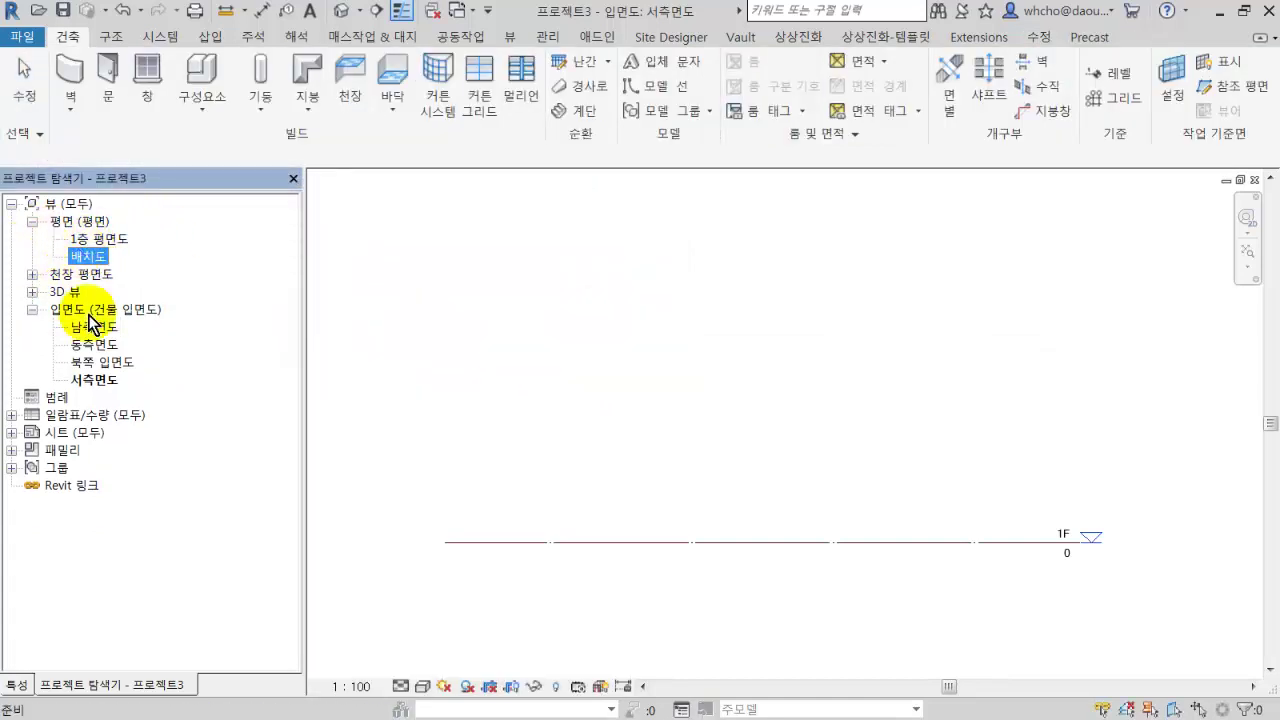
left_click(886, 586)
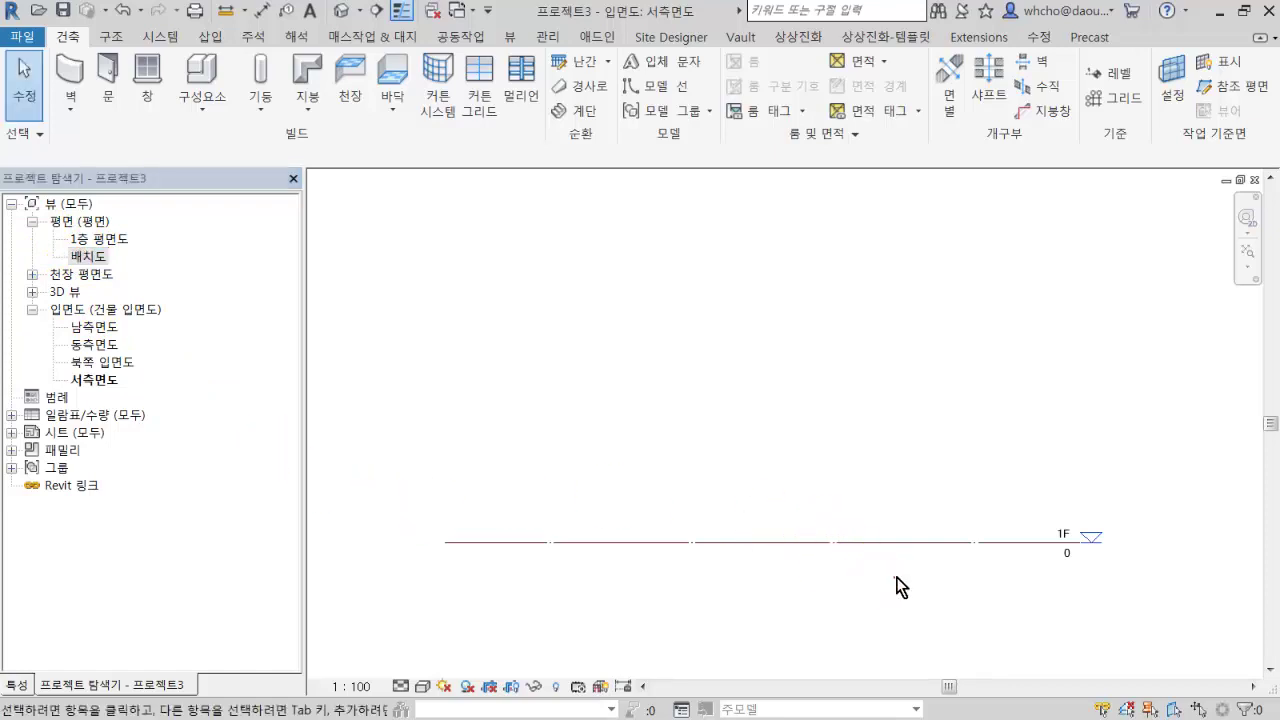
left_click_drag(899, 587, 714, 449)
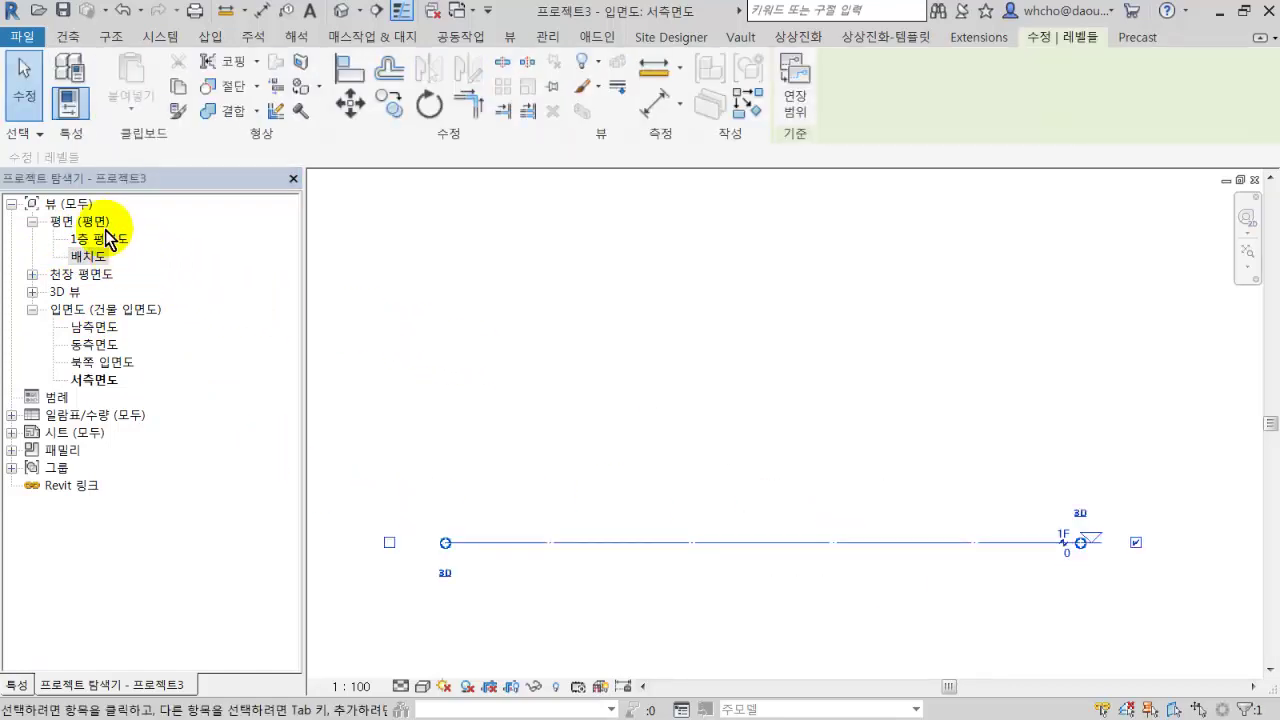
left_click(673, 415)
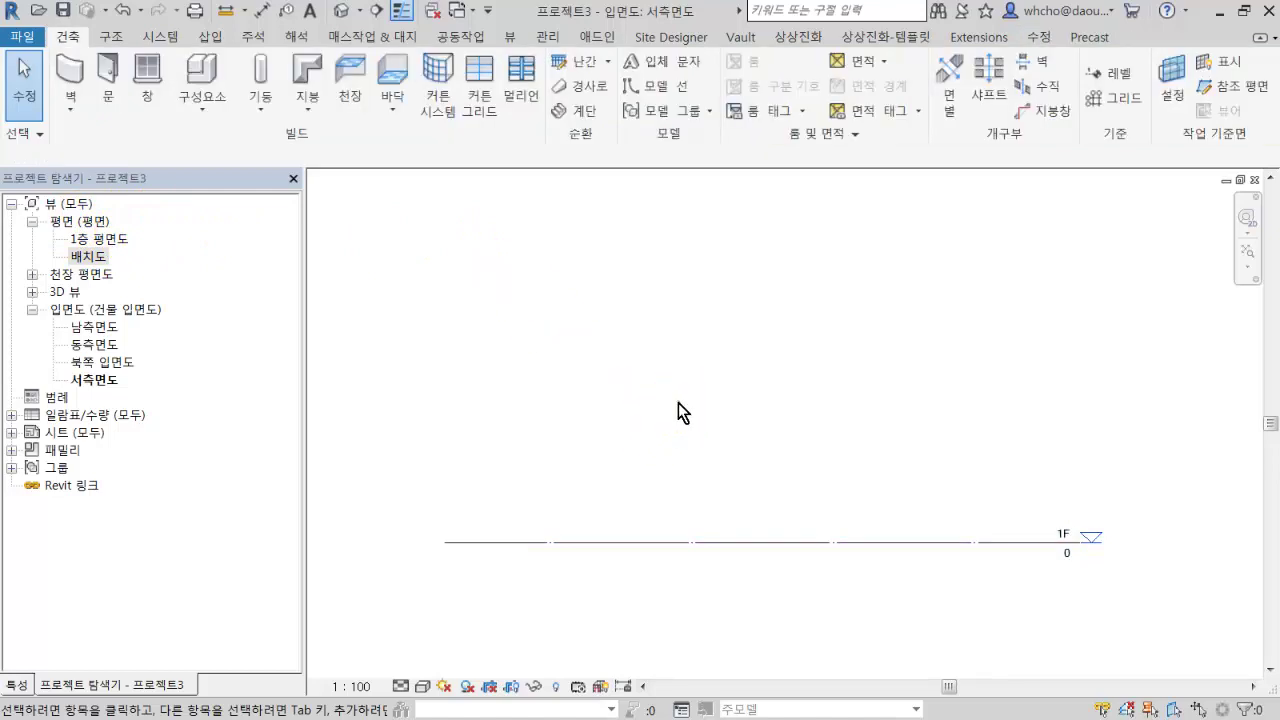
left_click(668, 542)
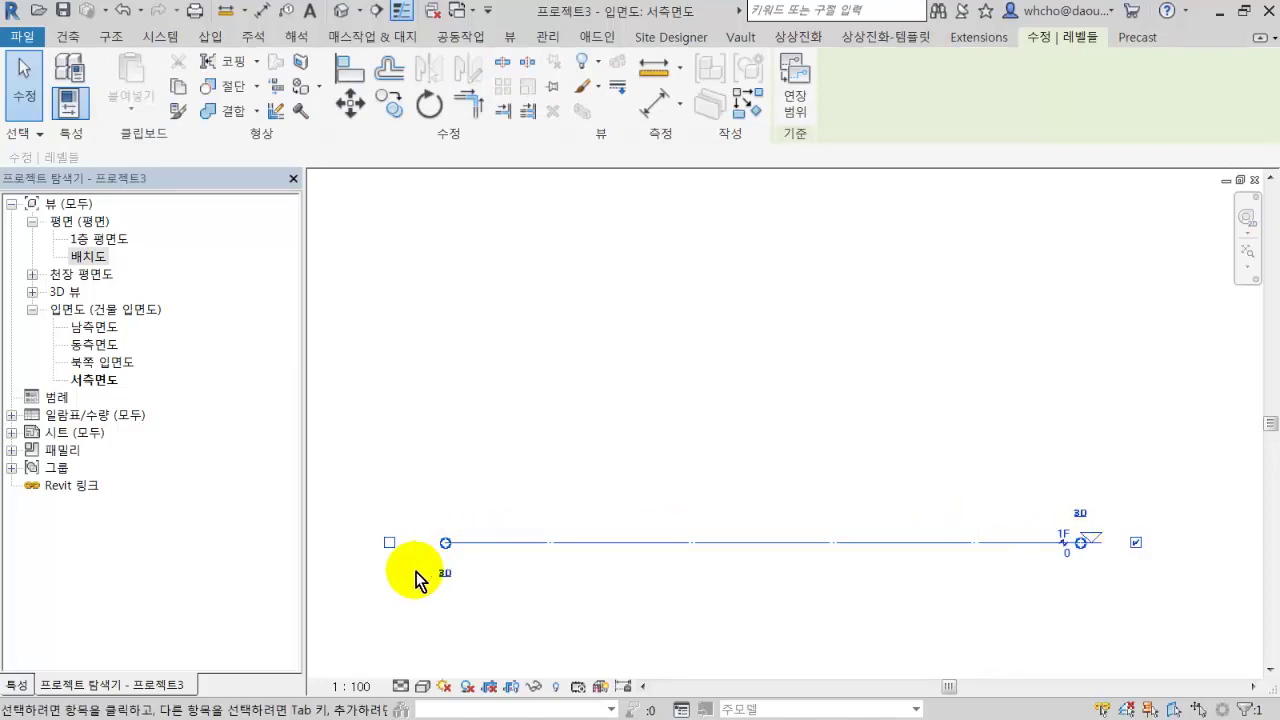
left_click(389, 542)
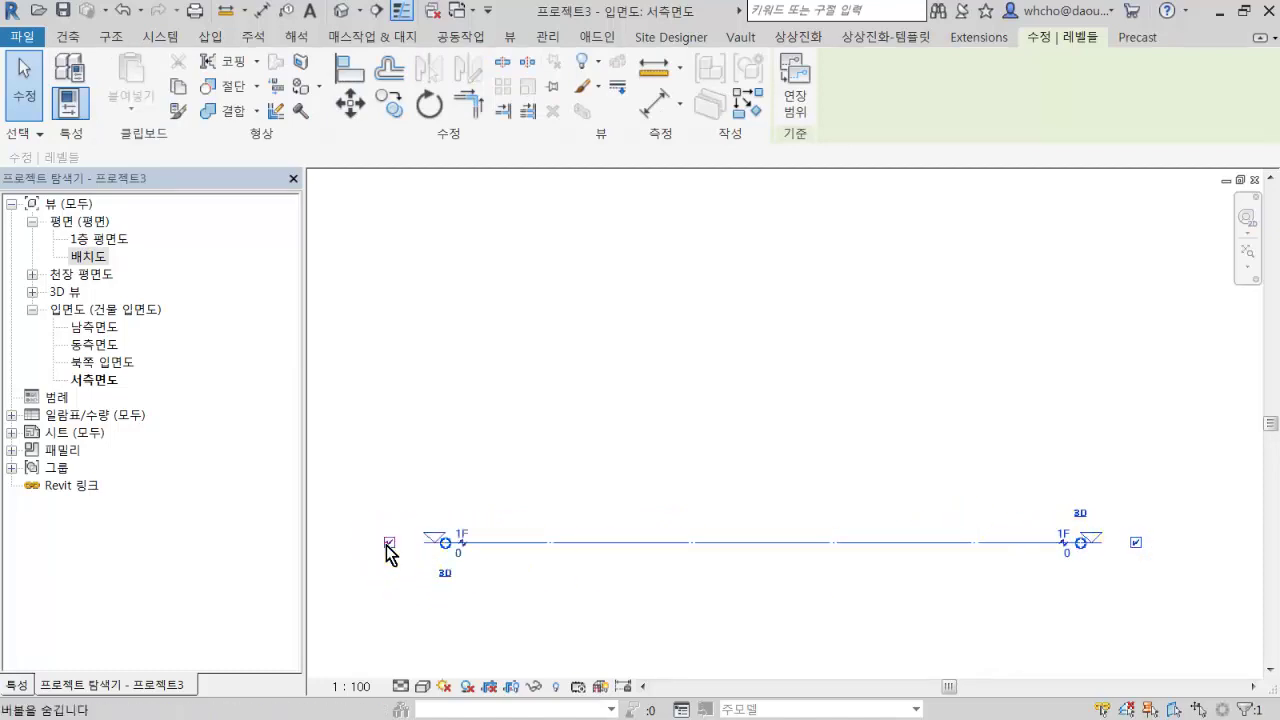
left_click(389, 542)
left_click(389, 542)
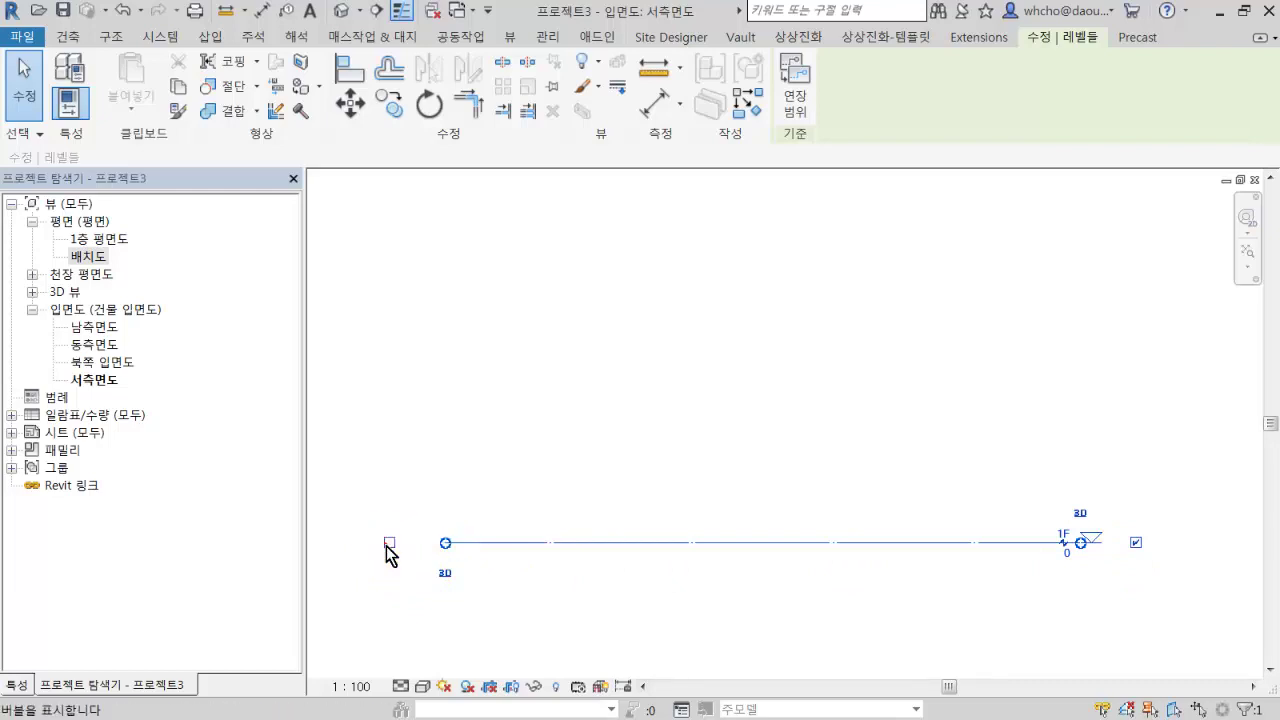
left_click(389, 542)
left_click(389, 542)
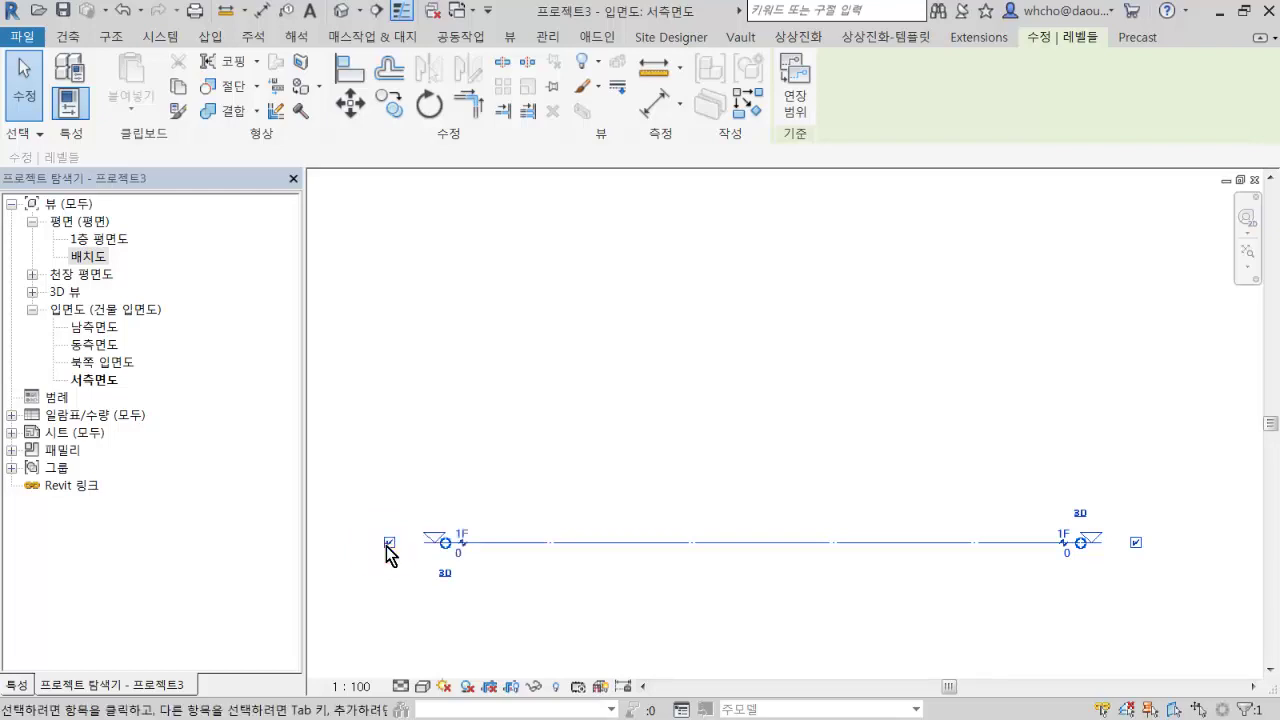
left_click(389, 542)
left_click(389, 542)
left_click(819, 577)
scroll(1111, 523, "up", 3)
Select the 1F level and enter its name label, leaving the name unchanged.
scroll(1100, 540, "up", 2)
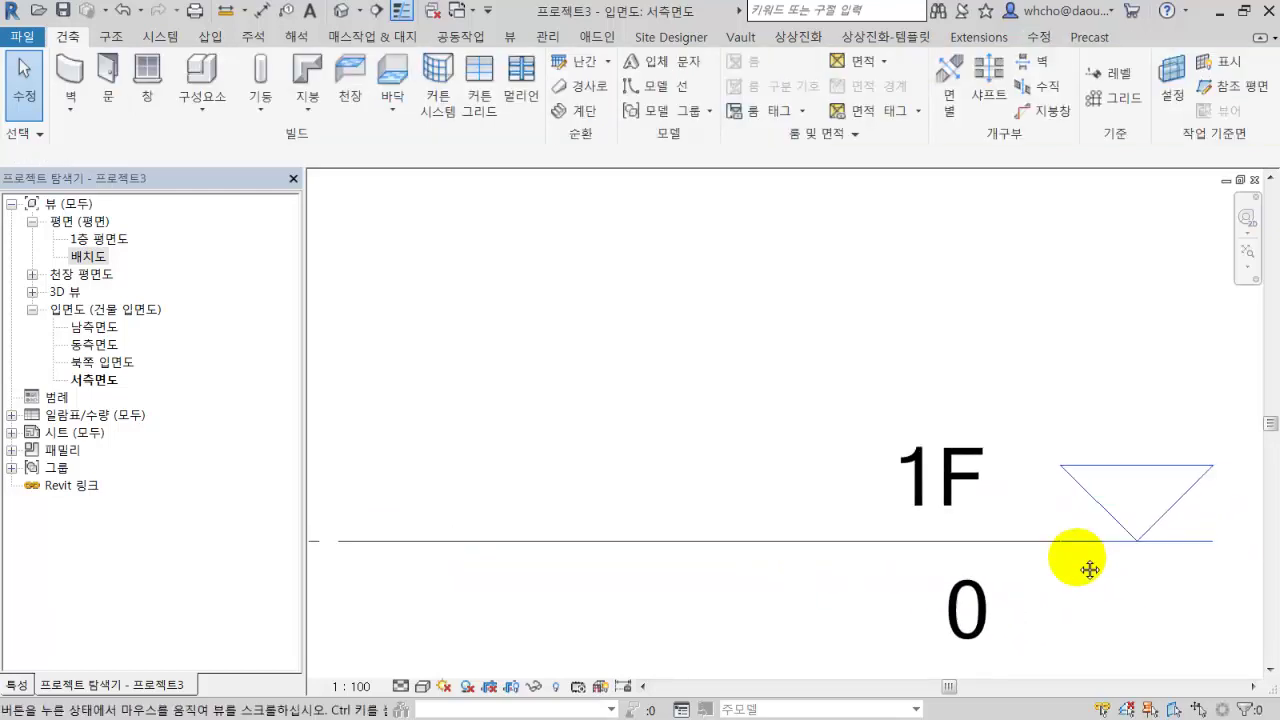
middle_click_drag(1077, 557, 740, 487)
left_click(614, 406)
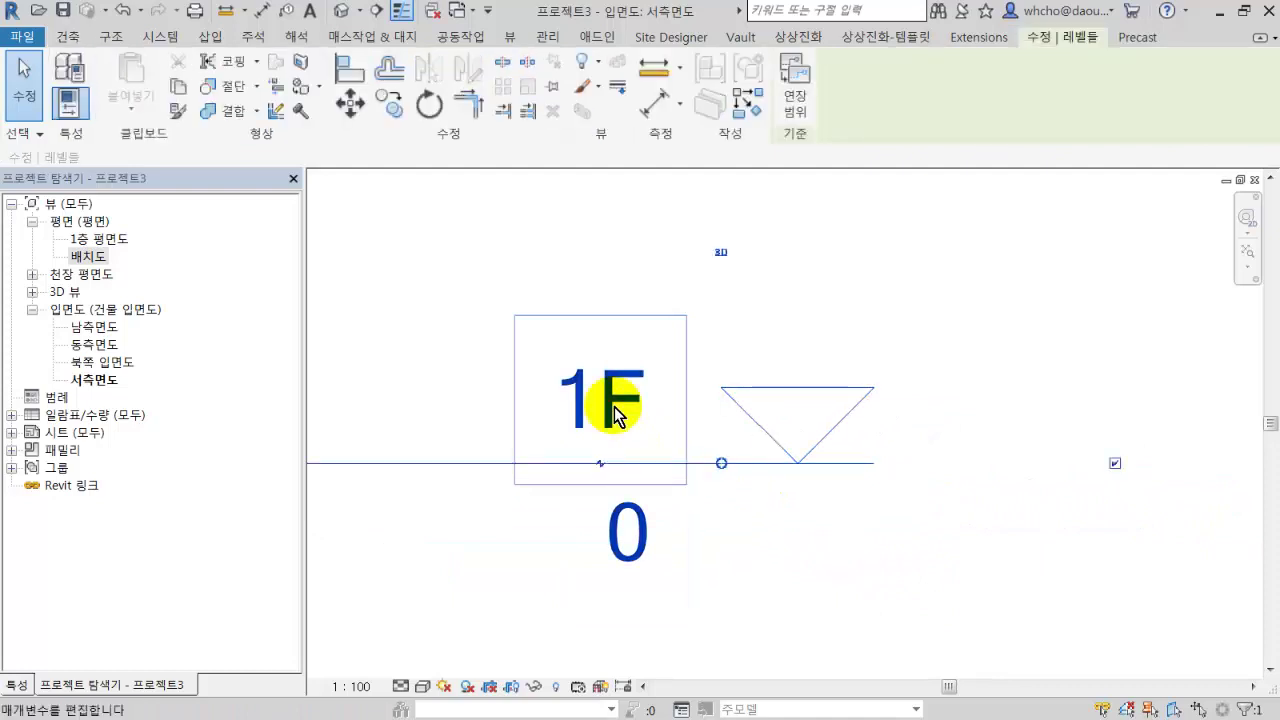
left_click(613, 400)
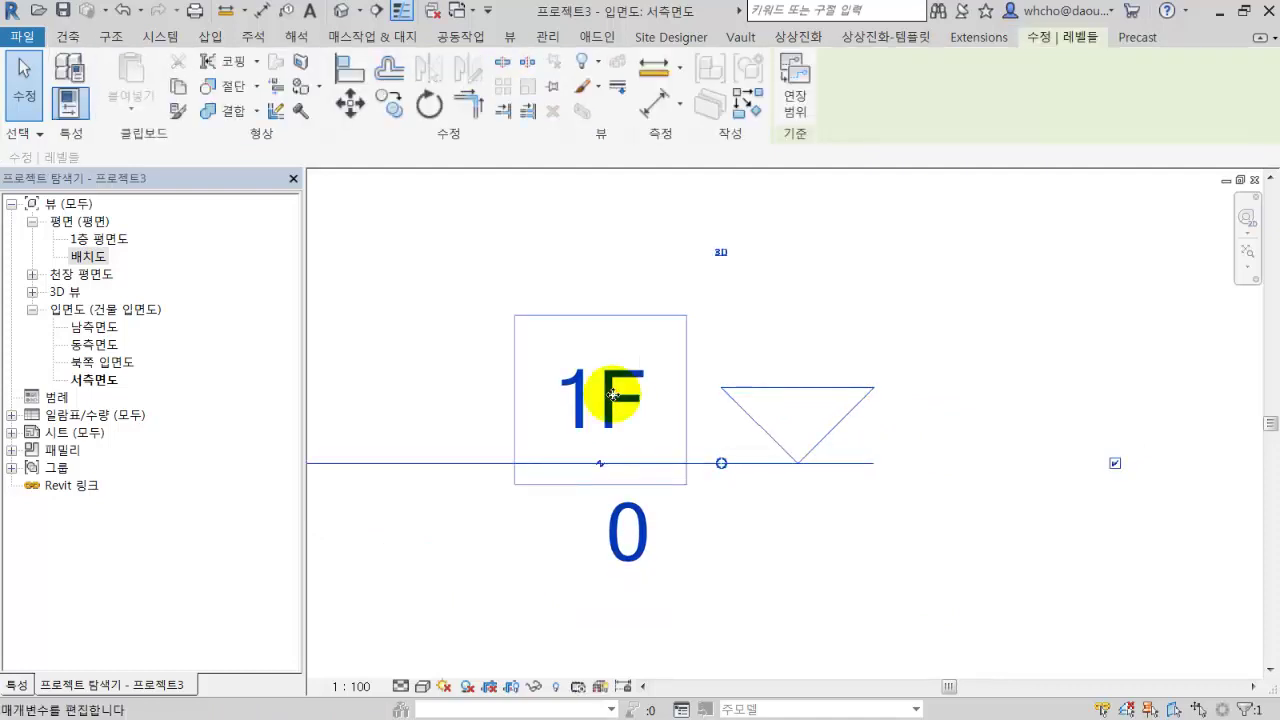
left_click(594, 430)
left_click(616, 433)
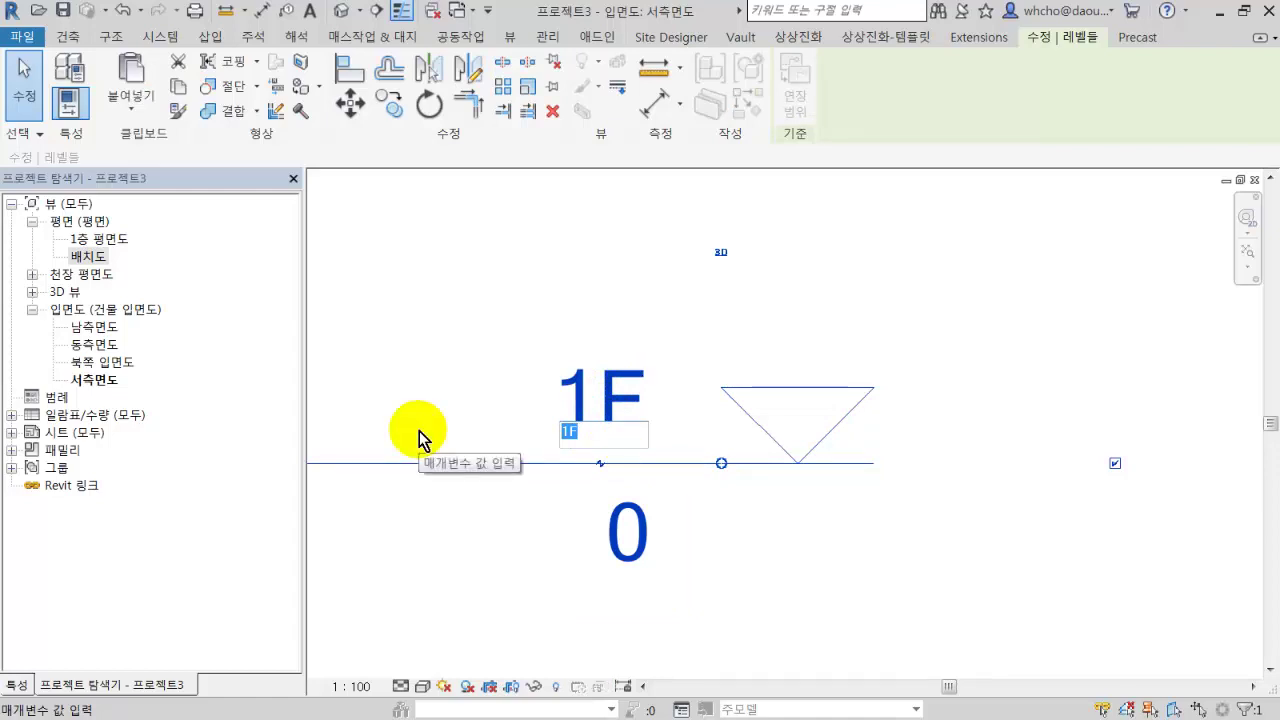
left_click(535, 566)
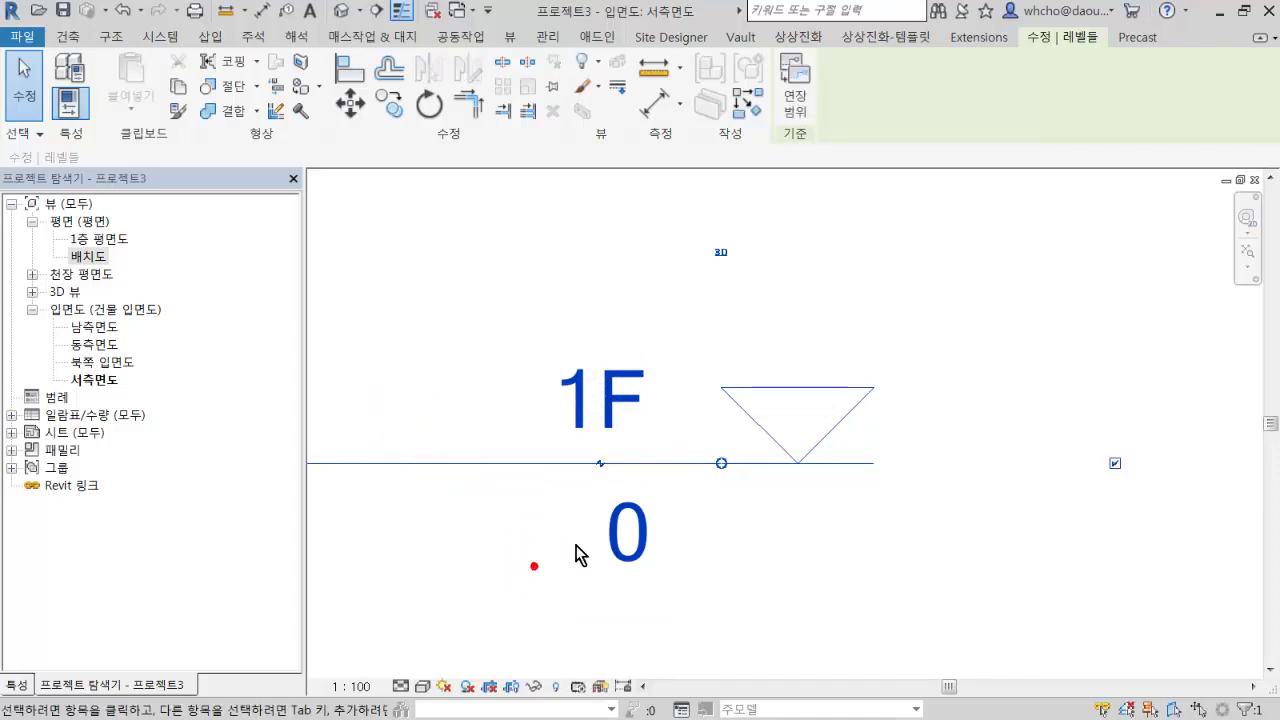
Set the 1F elevation to 100, then change it to 200.
left_click(645, 531)
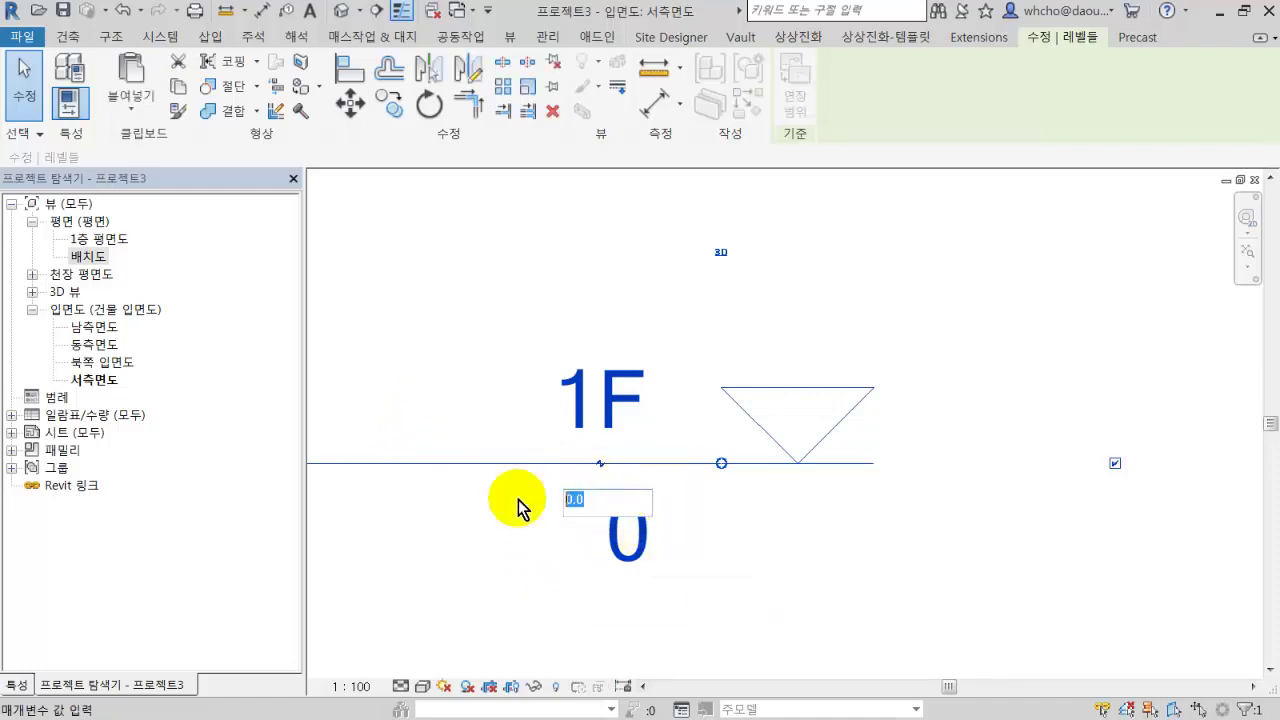
type("100")
key("Return")
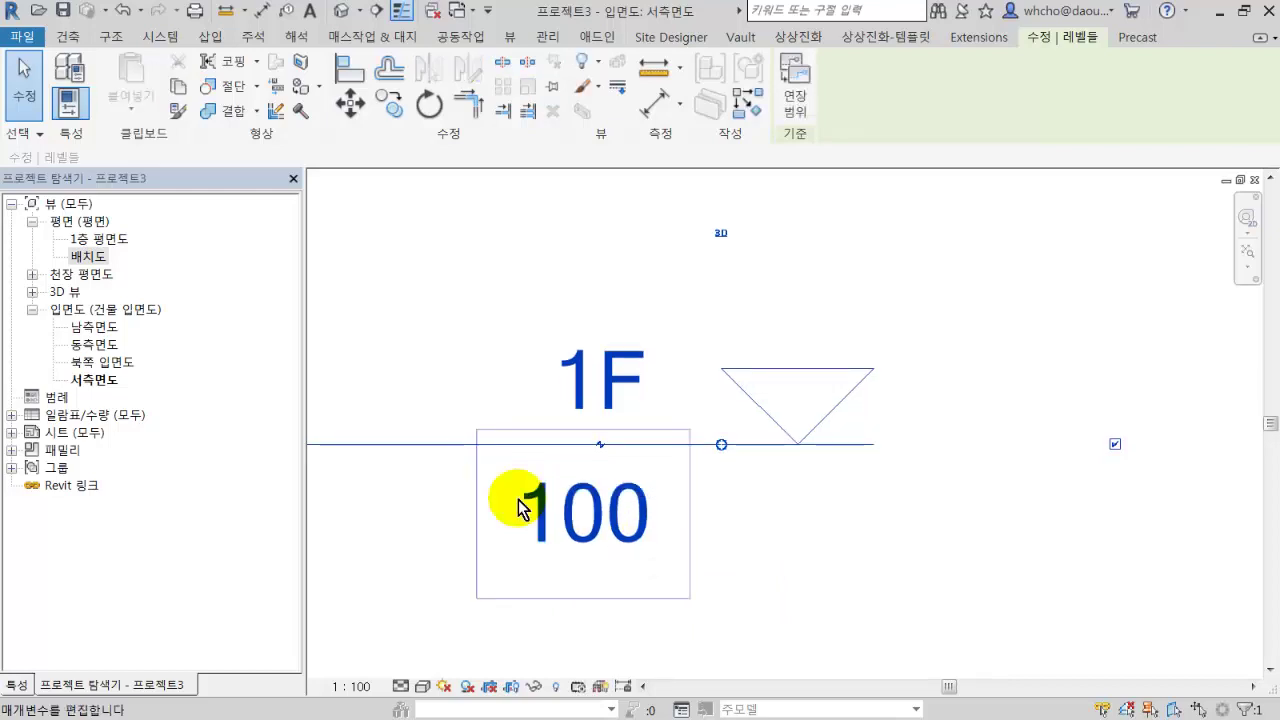
left_click(585, 490)
type("200")
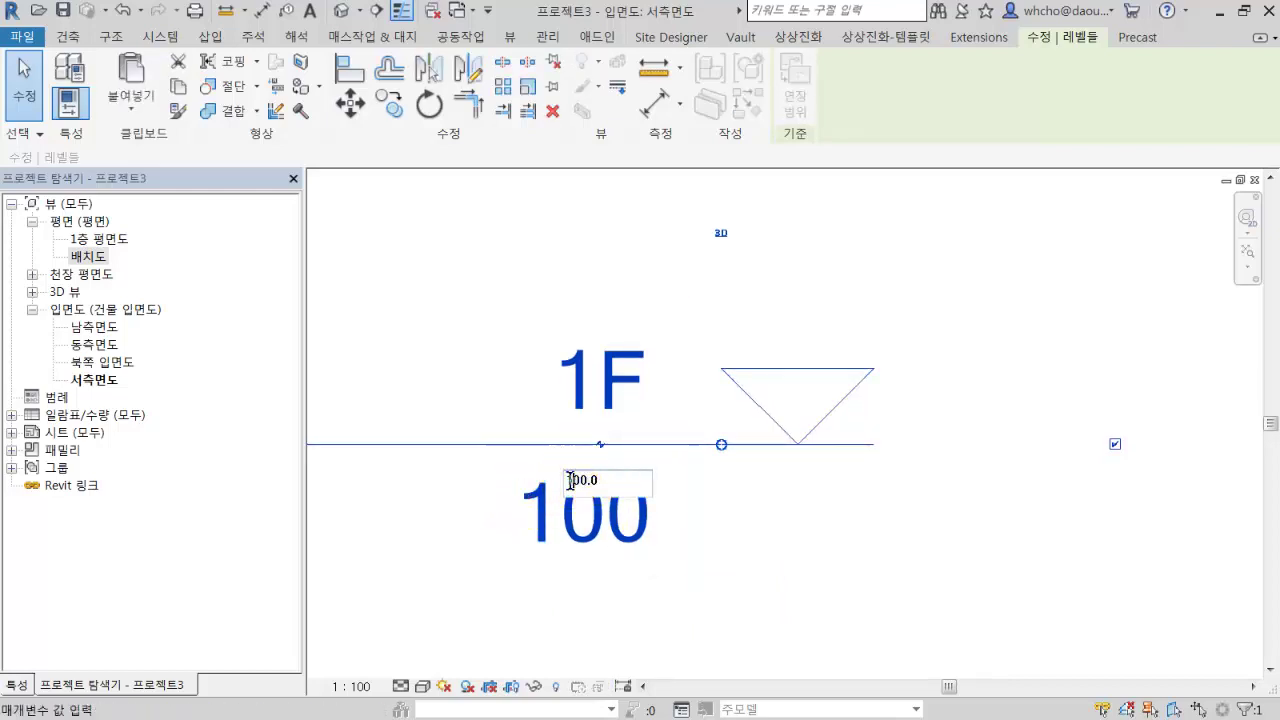
key("Return")
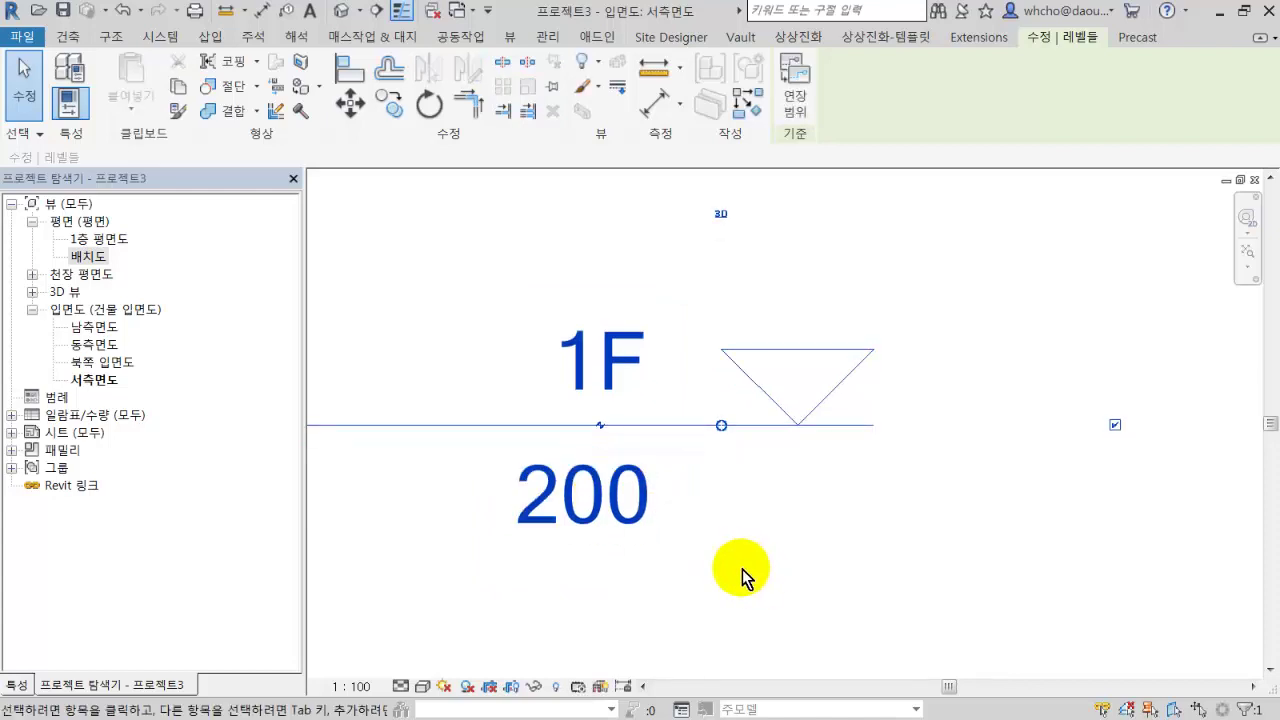
scroll(750, 566, "down", 2)
scroll(768, 559, "down", 2)
scroll(774, 555, "down", 2)
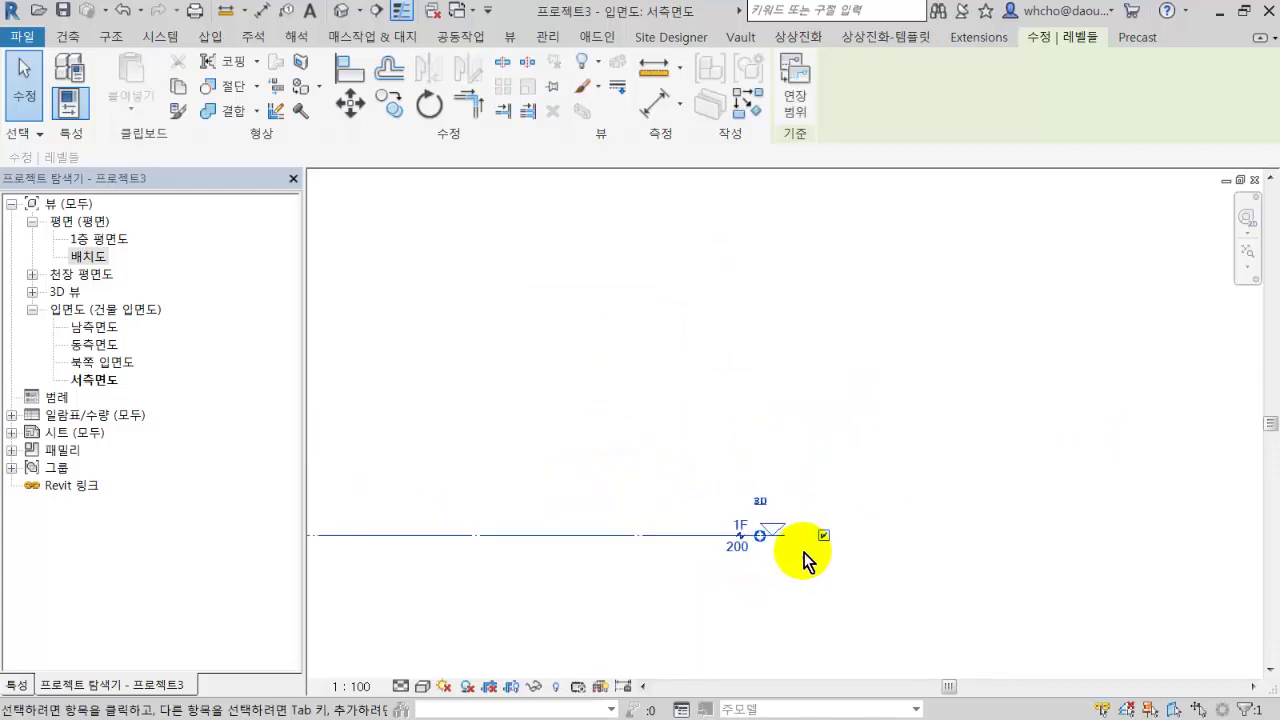
scroll(803, 560, "down", 2)
left_click(749, 577)
scroll(710, 580, "up", 1)
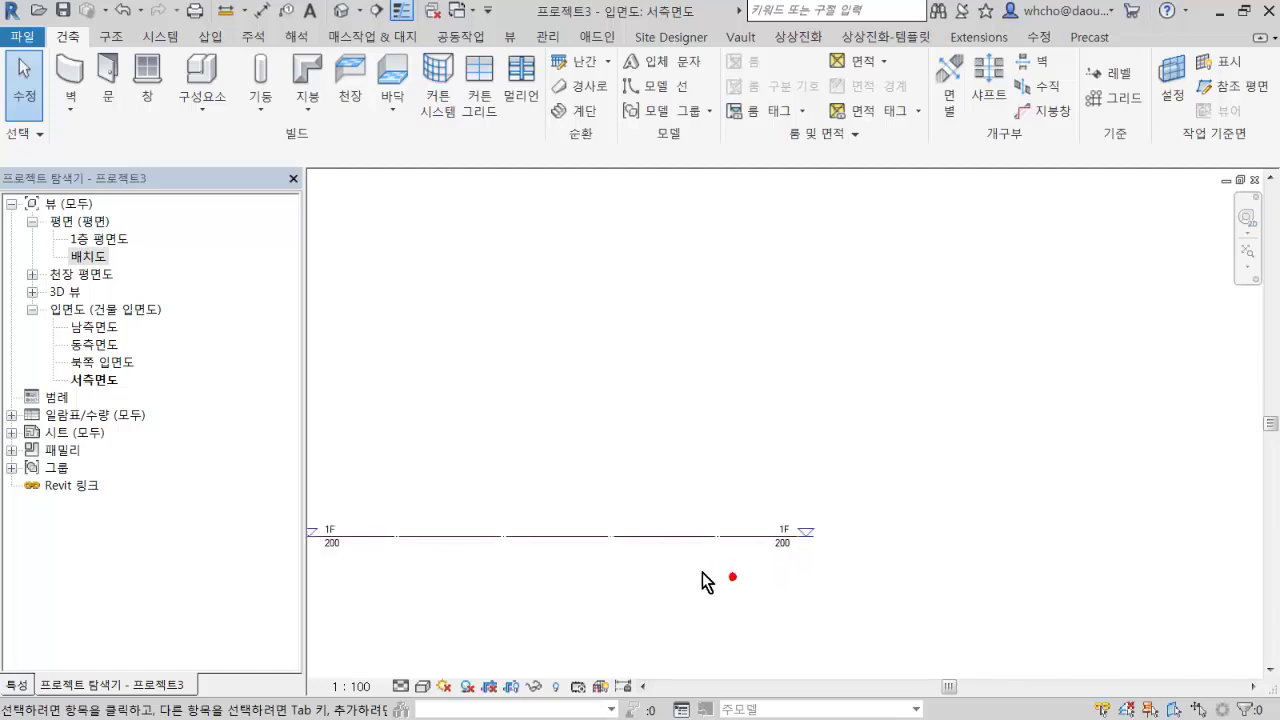
middle_click_drag(703, 582, 637, 521)
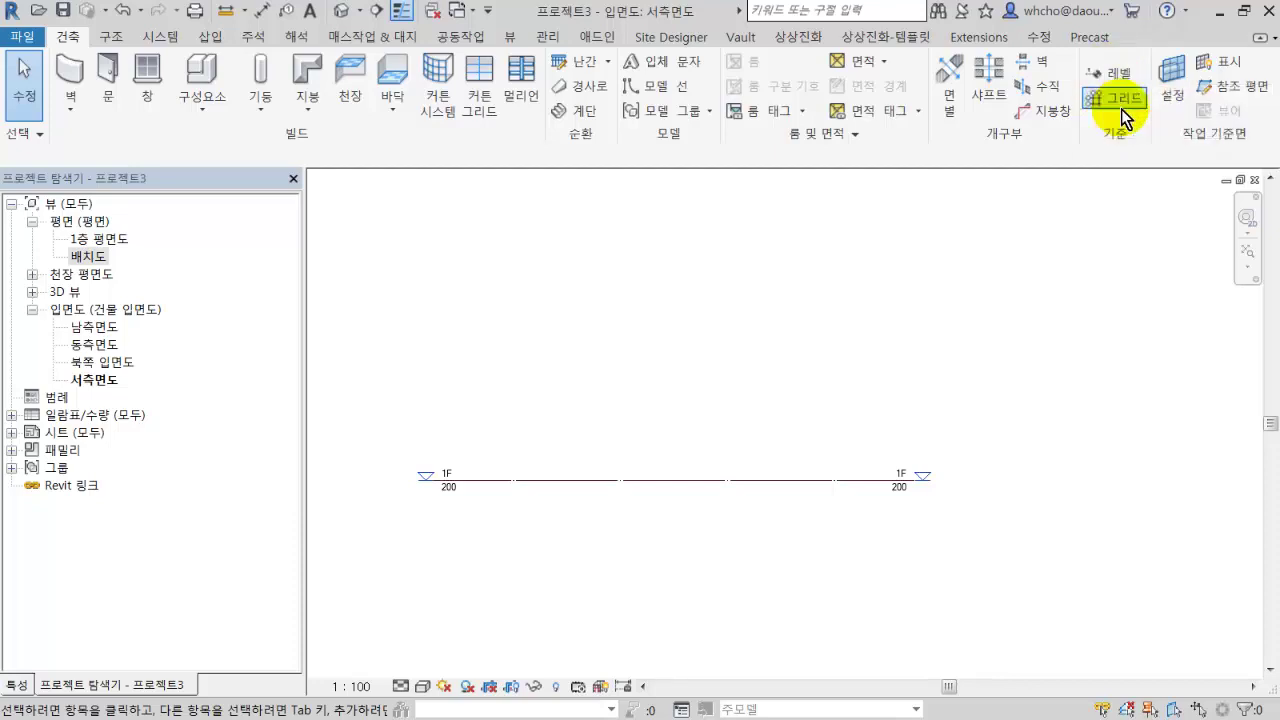
Draw a new level 2G above 1F at elevation 5600.
left_click(1122, 110)
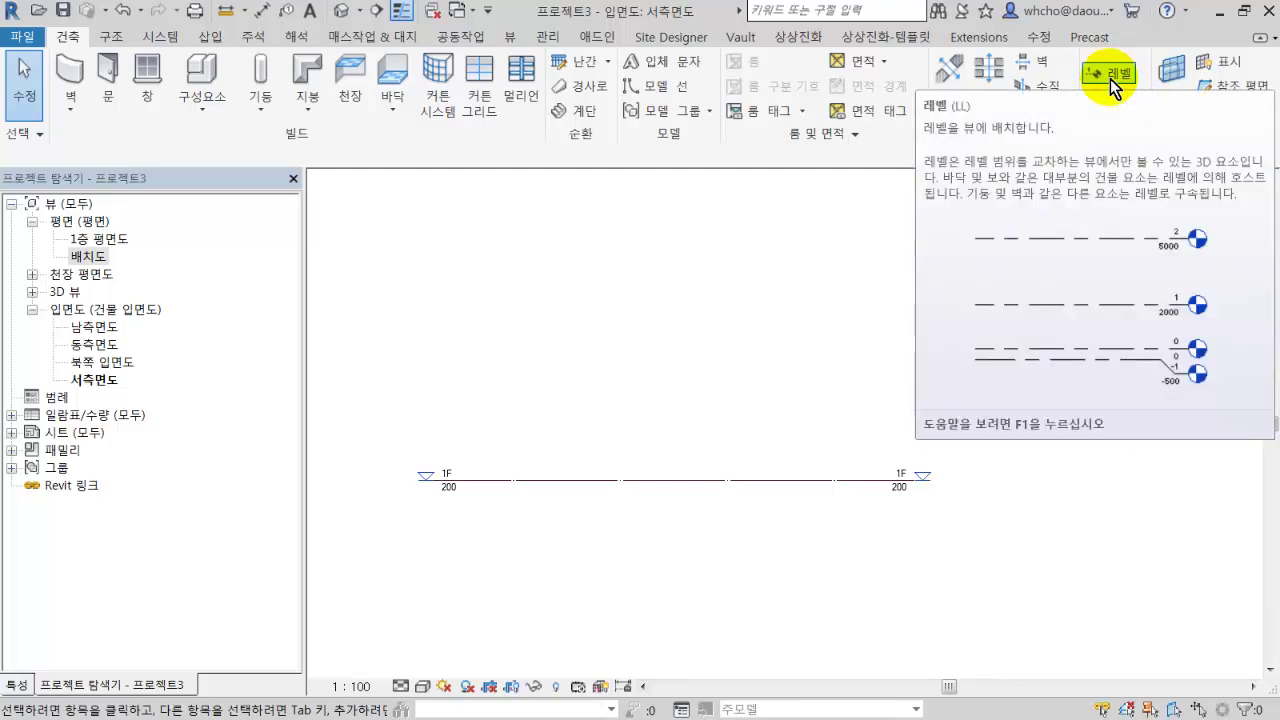
left_click(1110, 79)
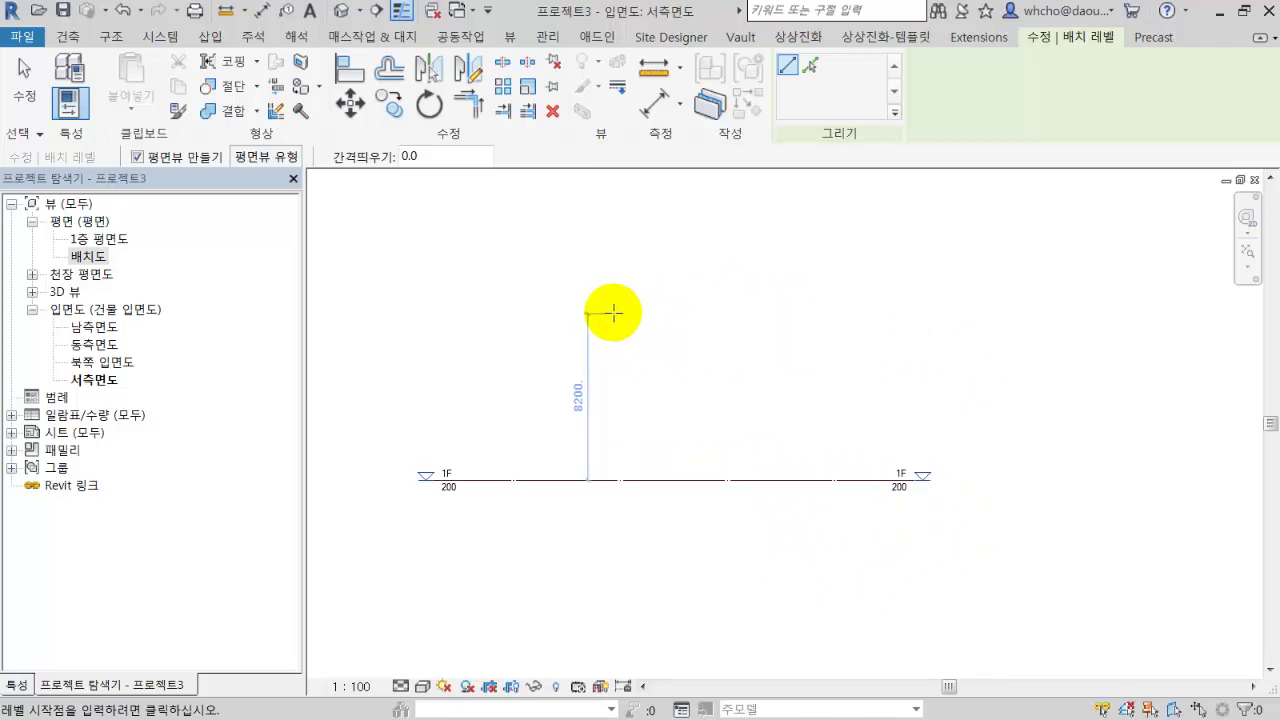
type("5000")
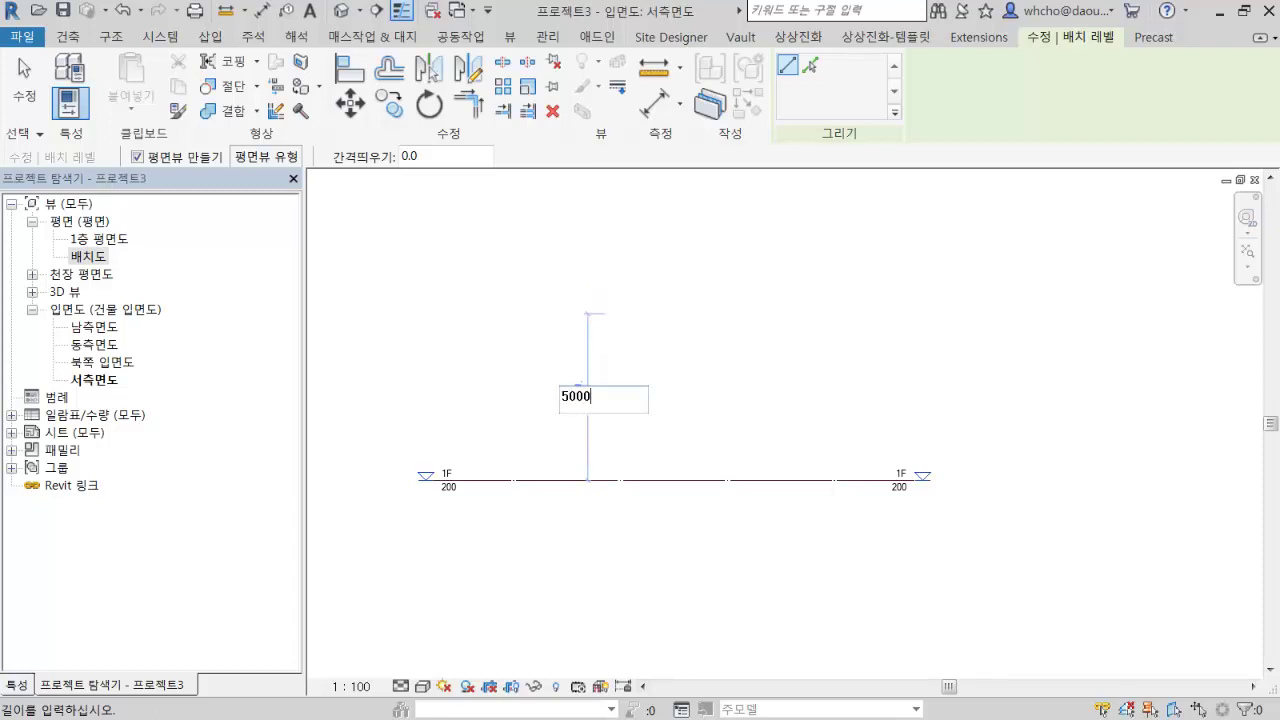
key("Return")
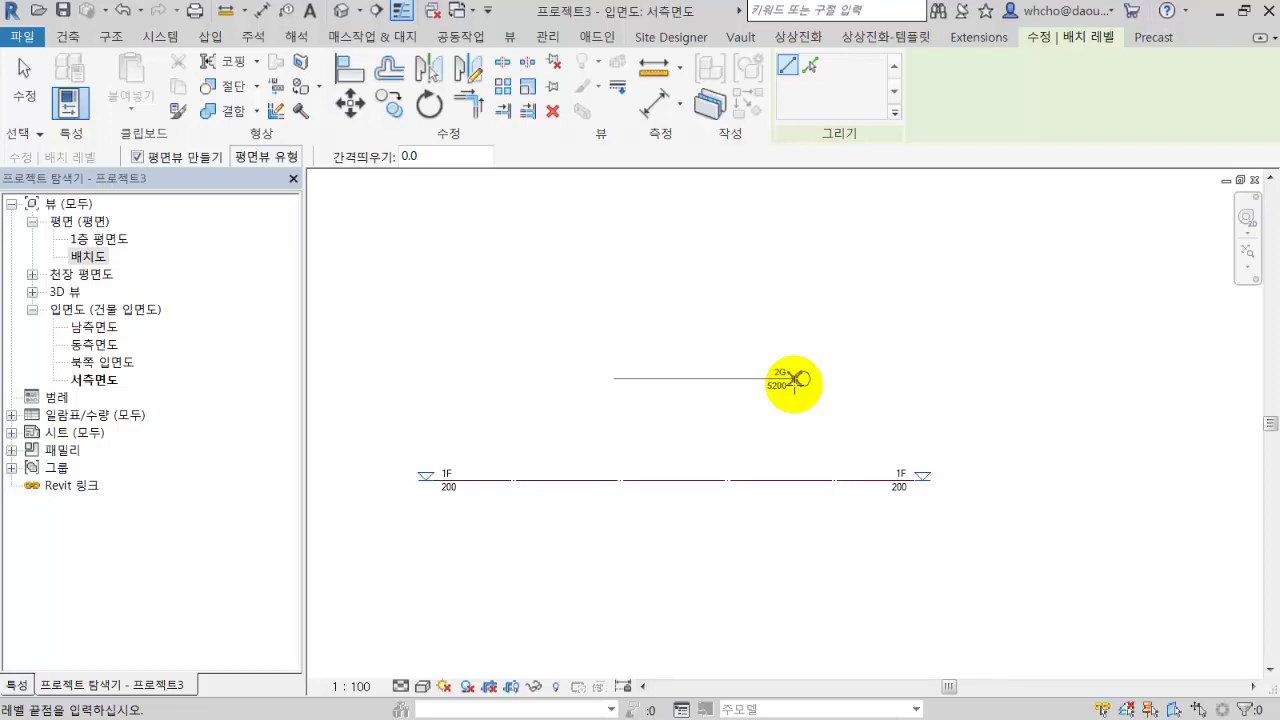
key("Escape")
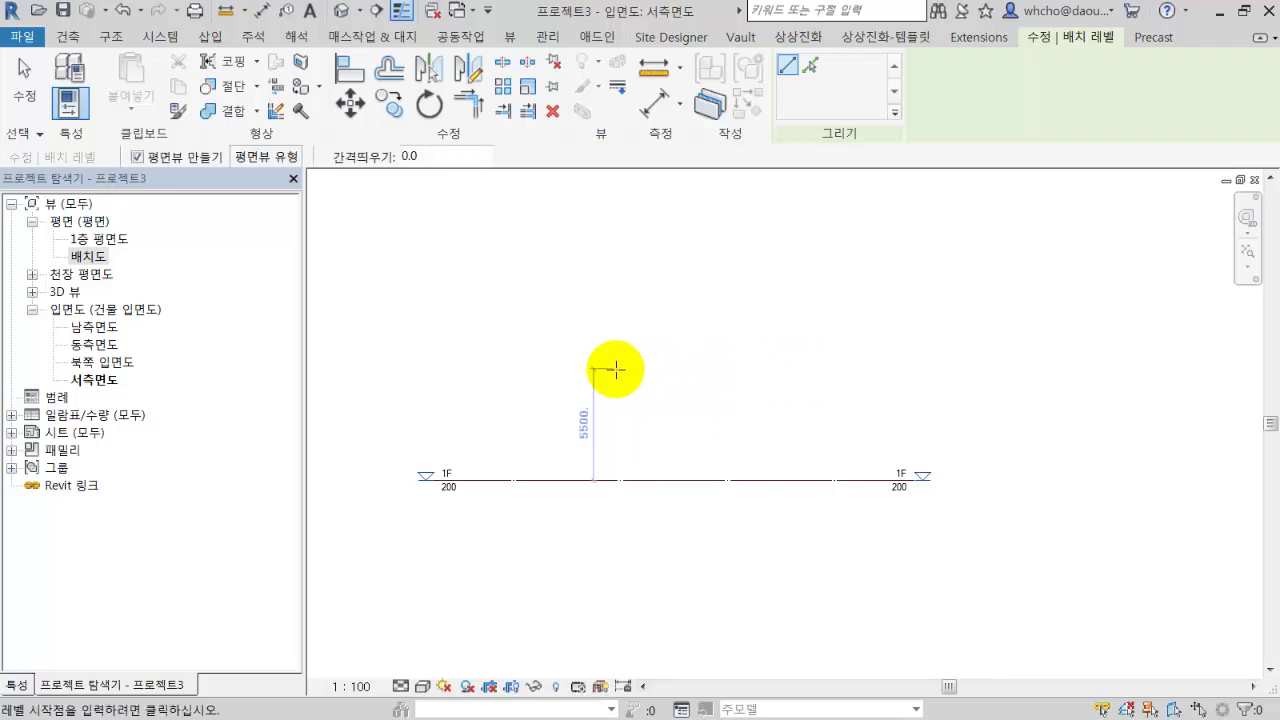
left_click(558, 371)
left_click(763, 370)
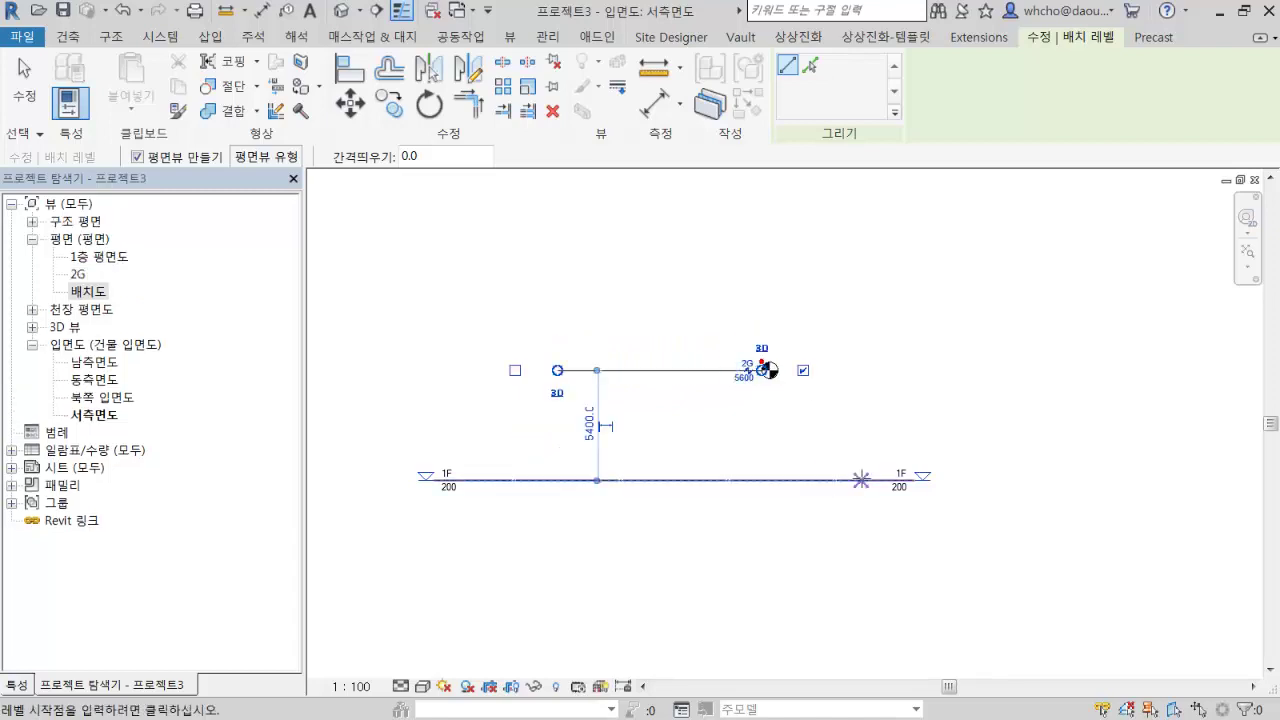
key("Escape")
key("Escape")
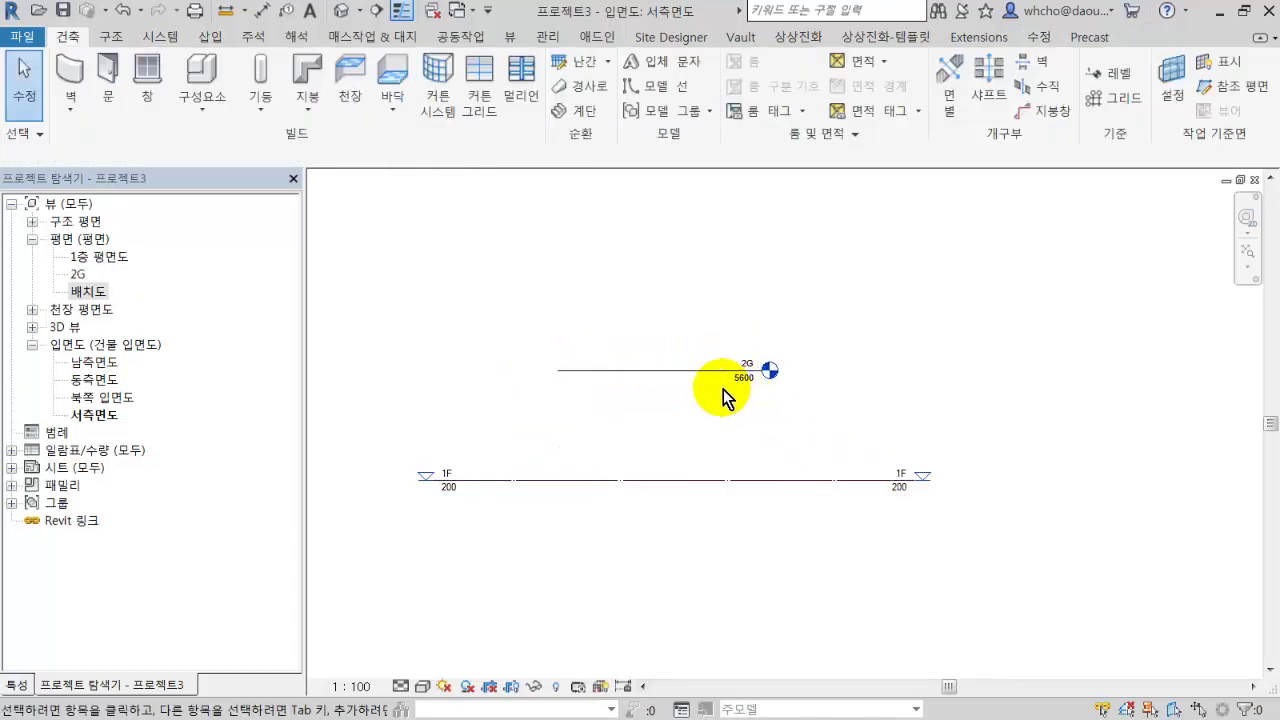
Stretch both ends of level 2G to line up with 1F.
left_click(714, 374)
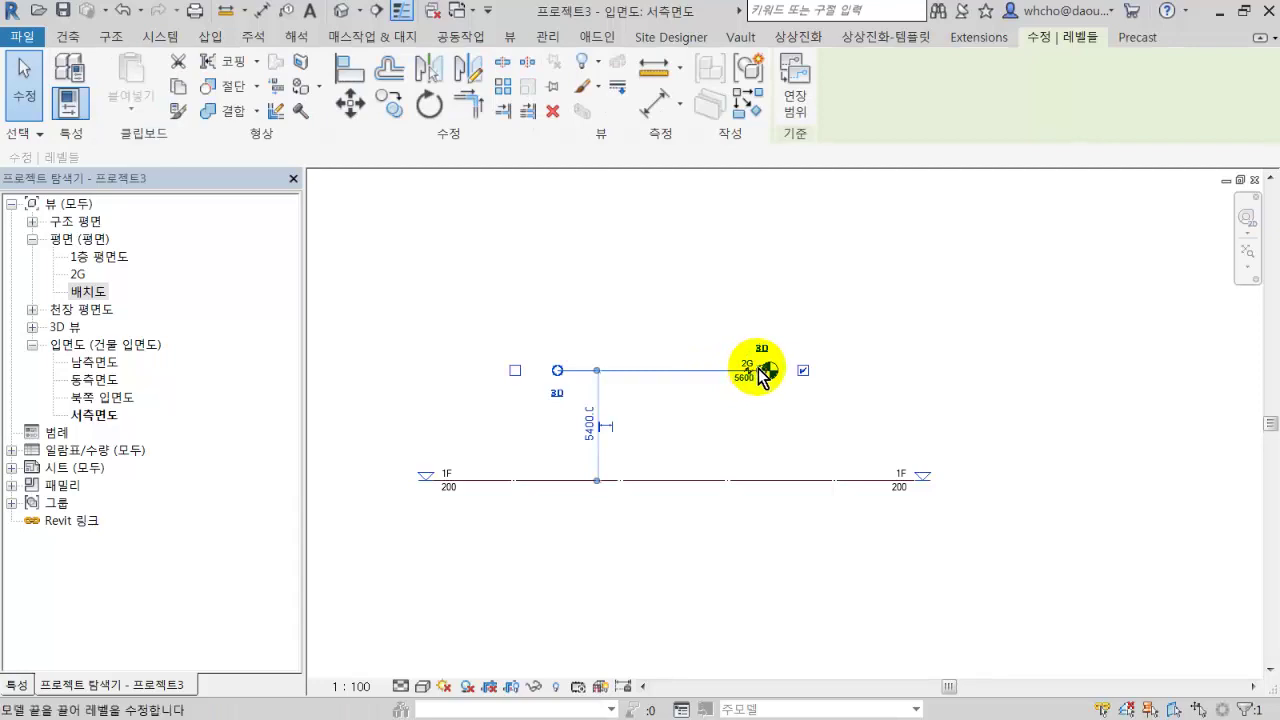
left_click_drag(770, 369, 918, 370)
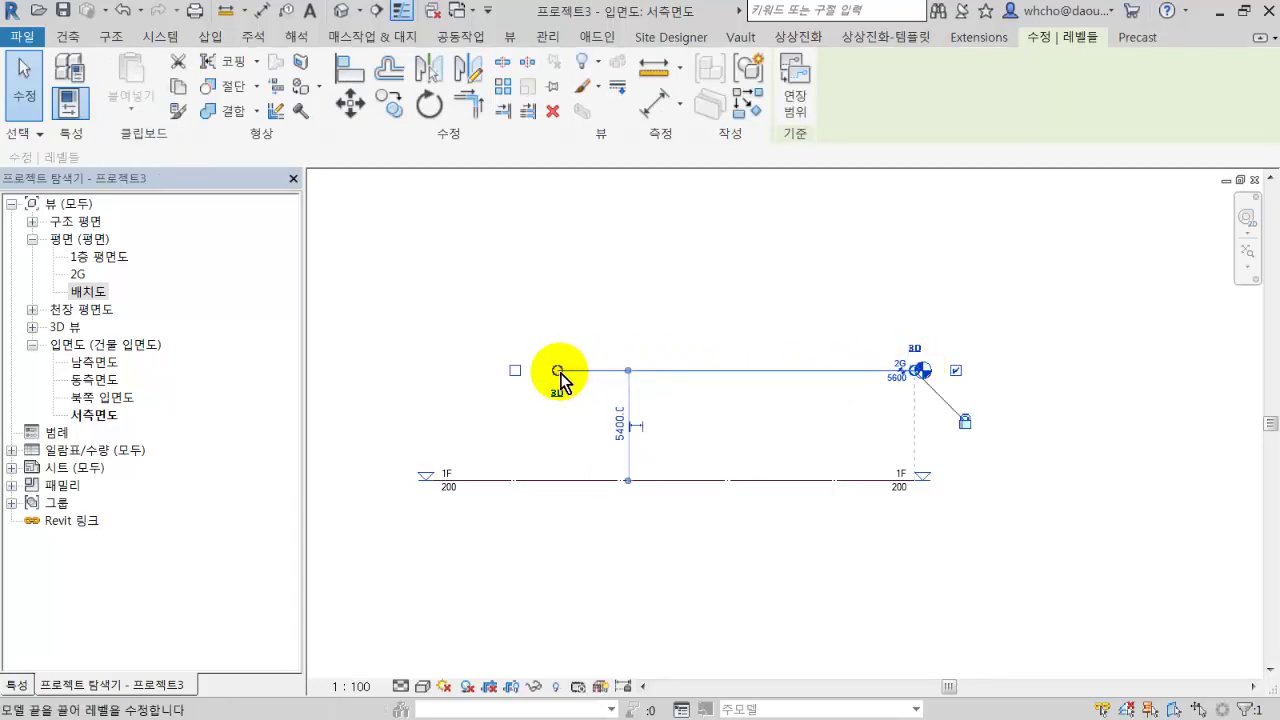
key("l")
key("l")
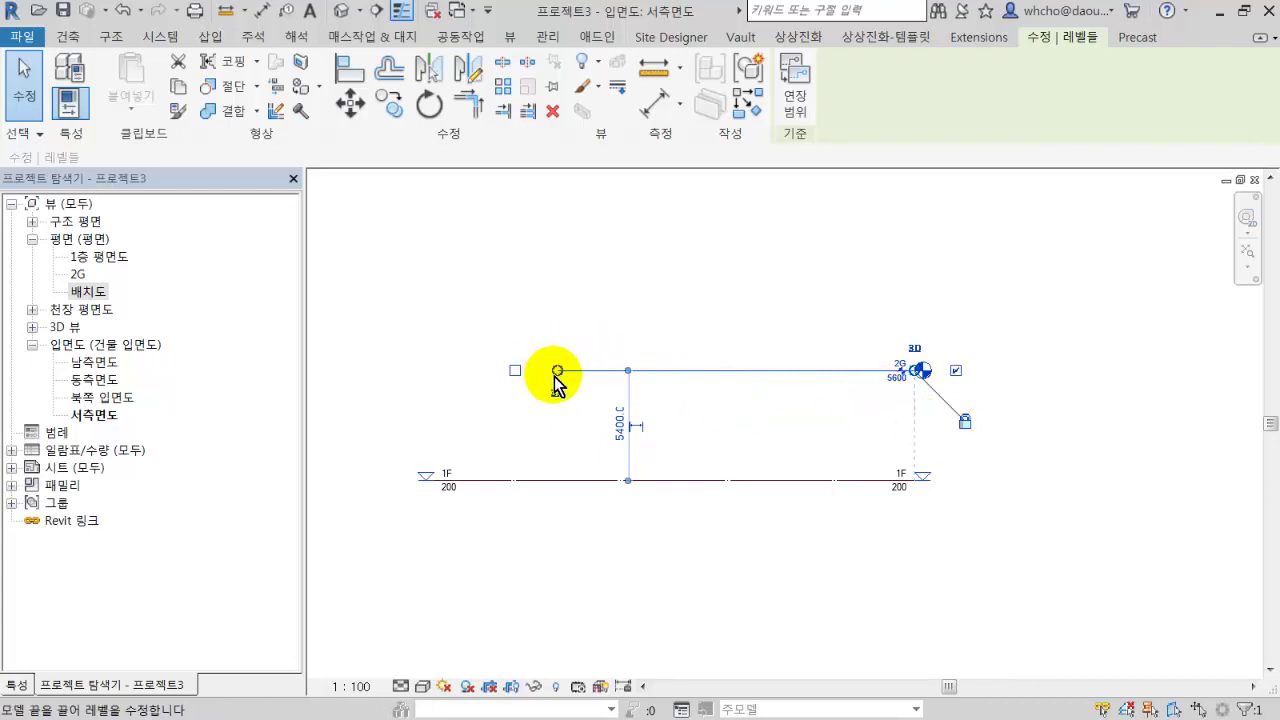
left_click_drag(557, 370, 434, 371)
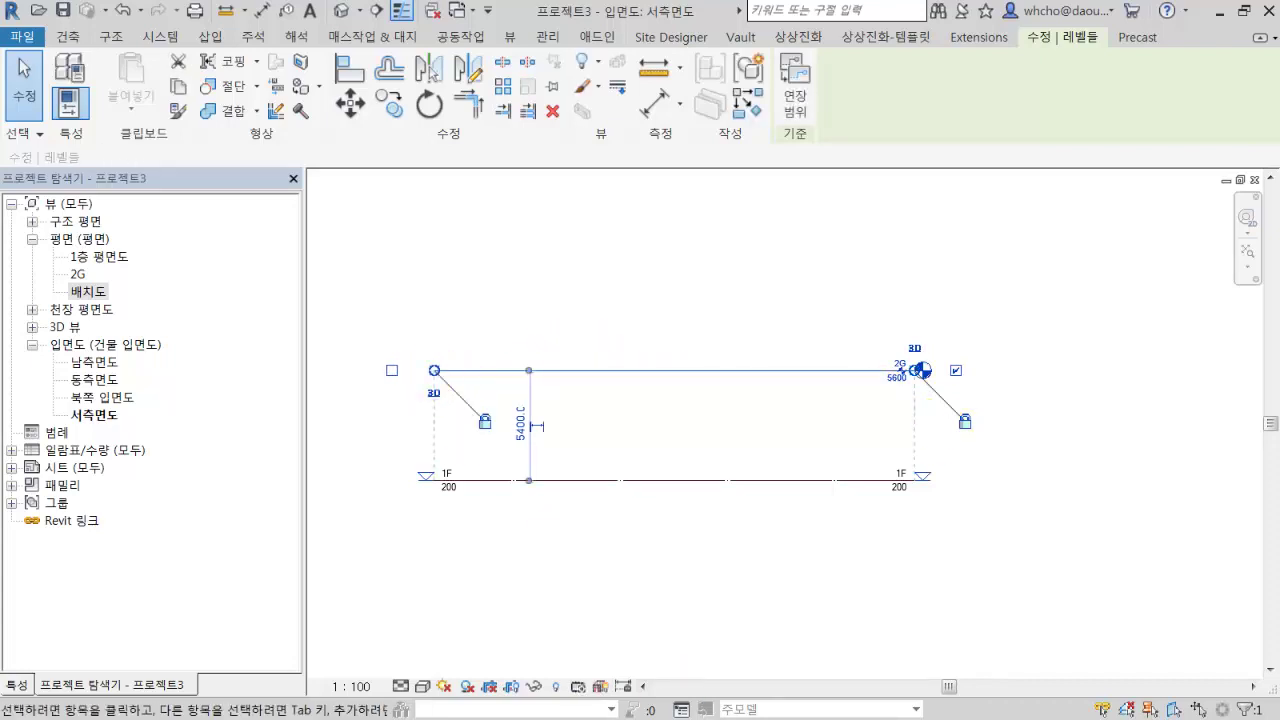
left_click(714, 635)
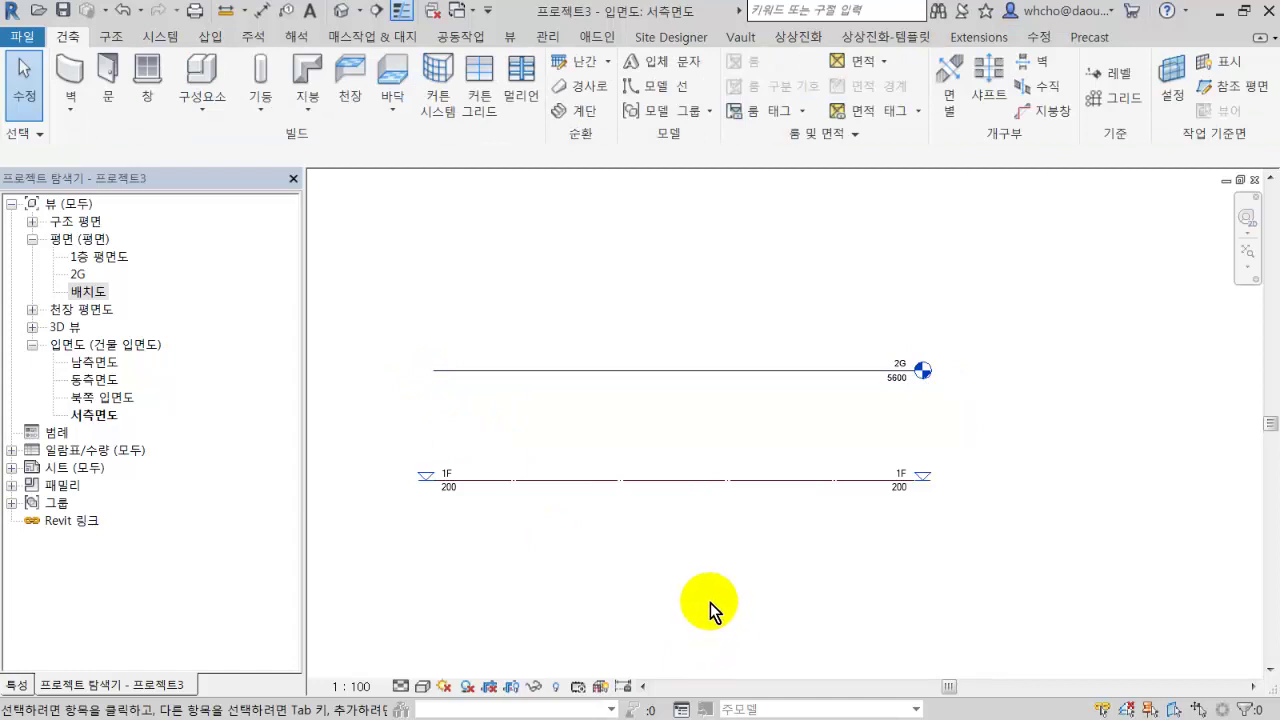
Set 2G 3000 above 1F, lowering its elevation to 3200.
left_click(629, 373)
left_click(521, 425)
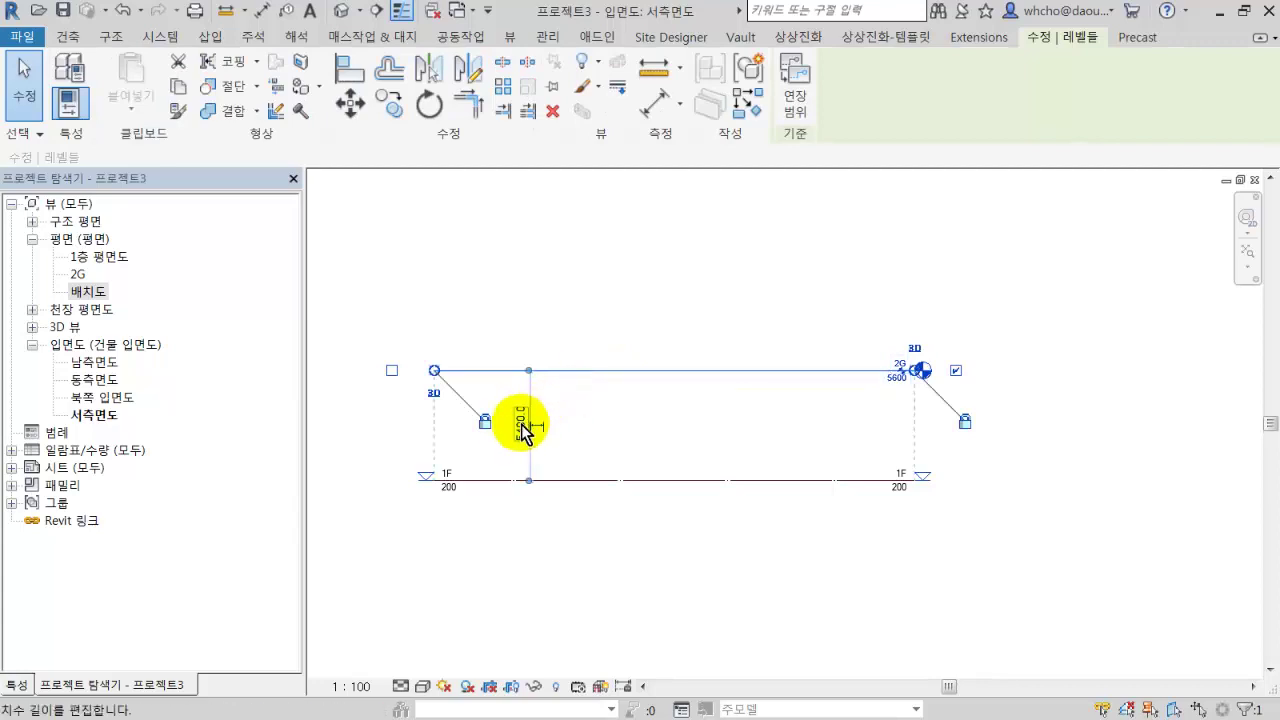
left_click(517, 432)
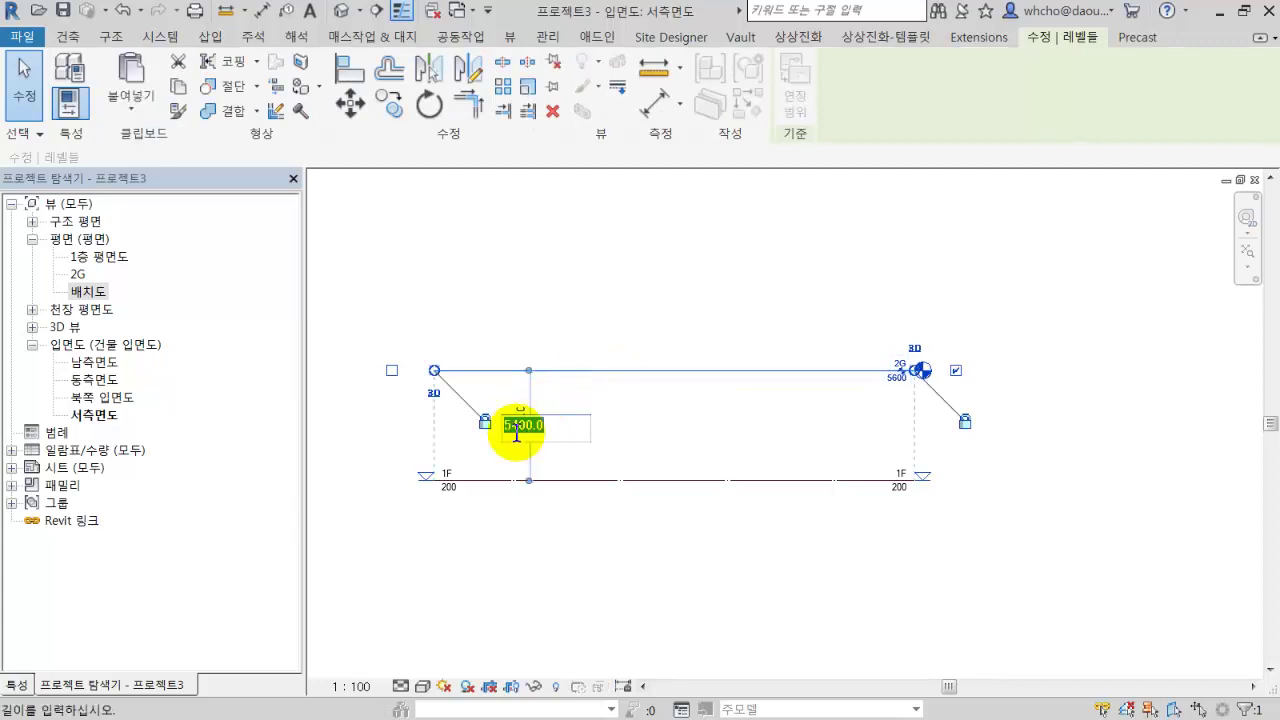
type("30")
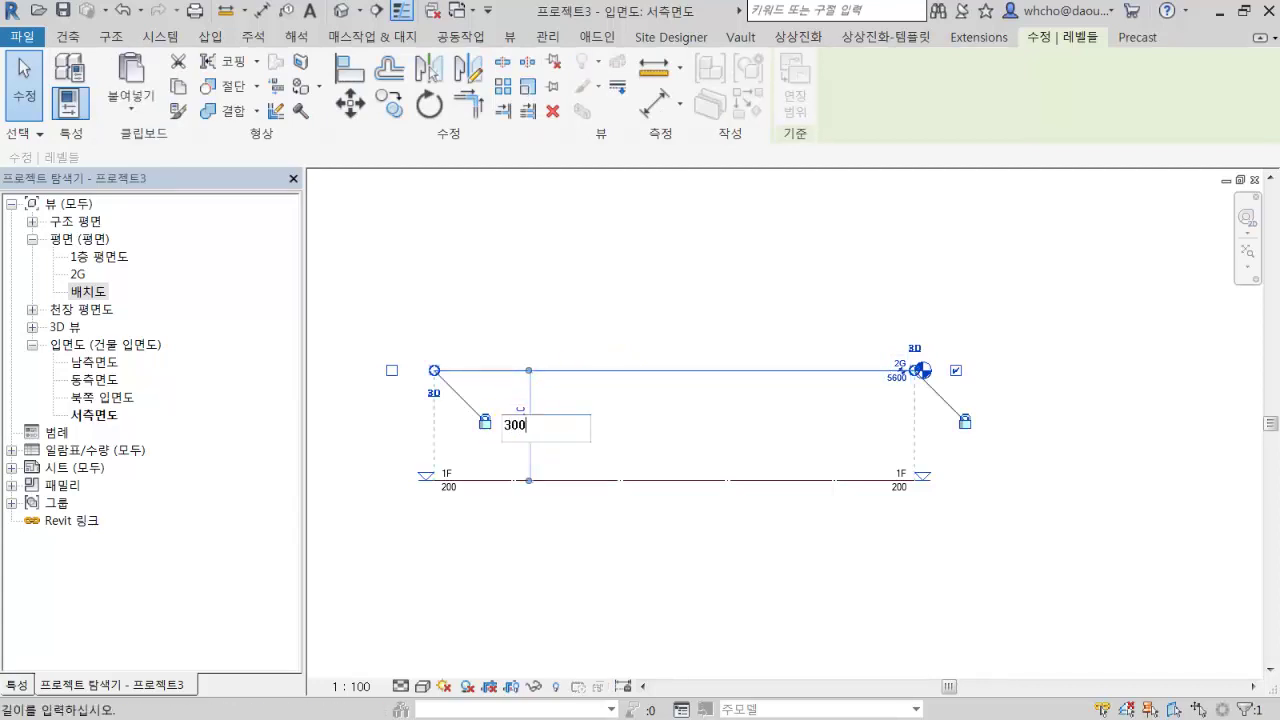
type("0")
key("Return")
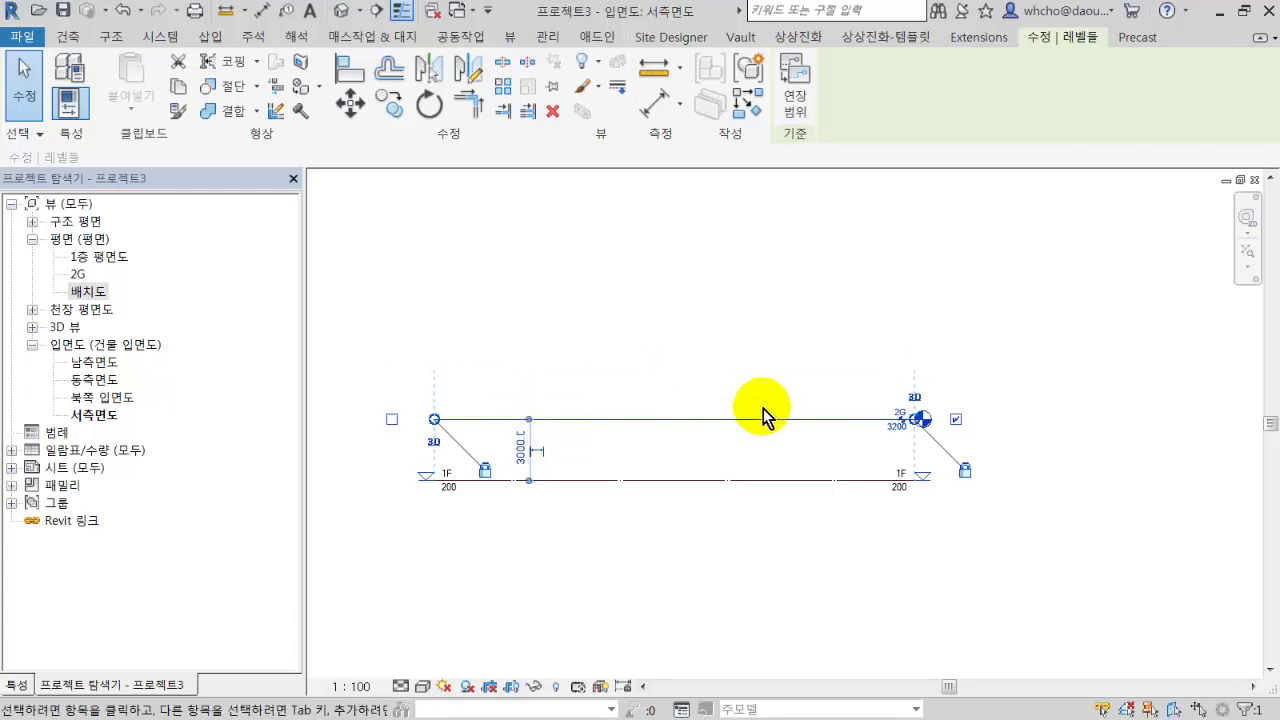
scroll(763, 408, "up", 2)
scroll(900, 450, "up", 2)
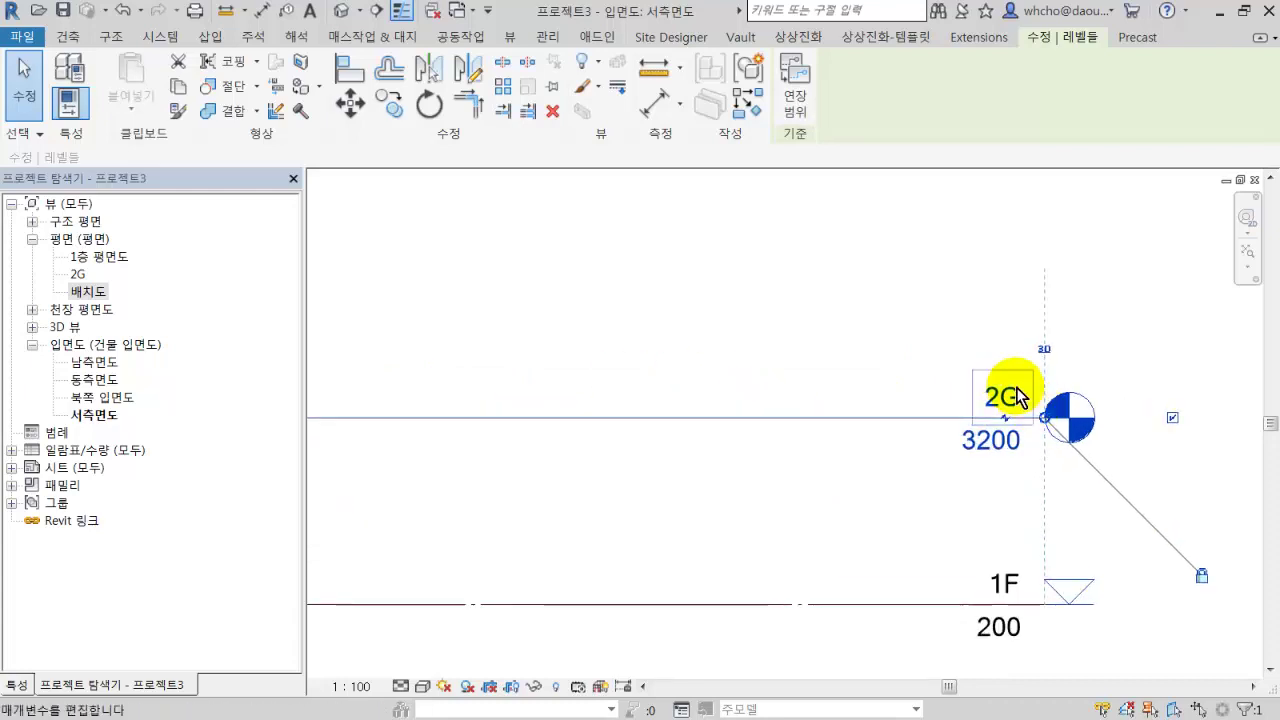
left_click(1014, 396)
left_click(1003, 393)
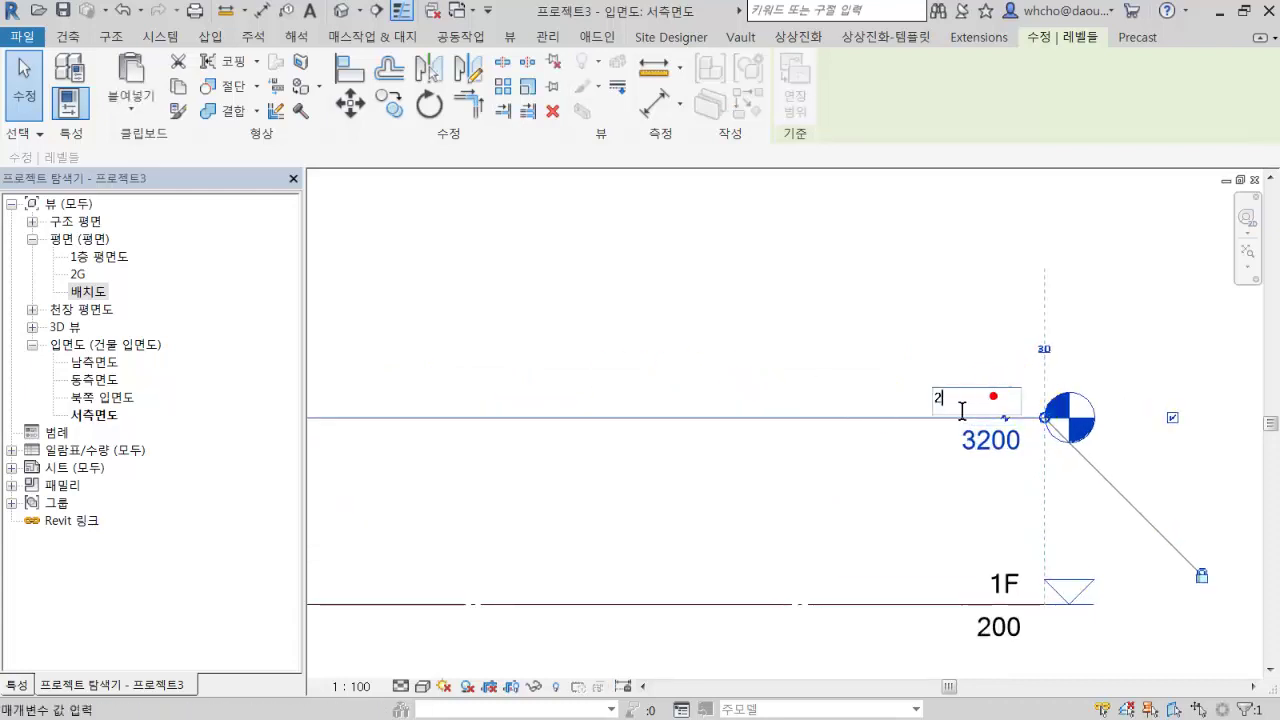
type("F")
key("Return")
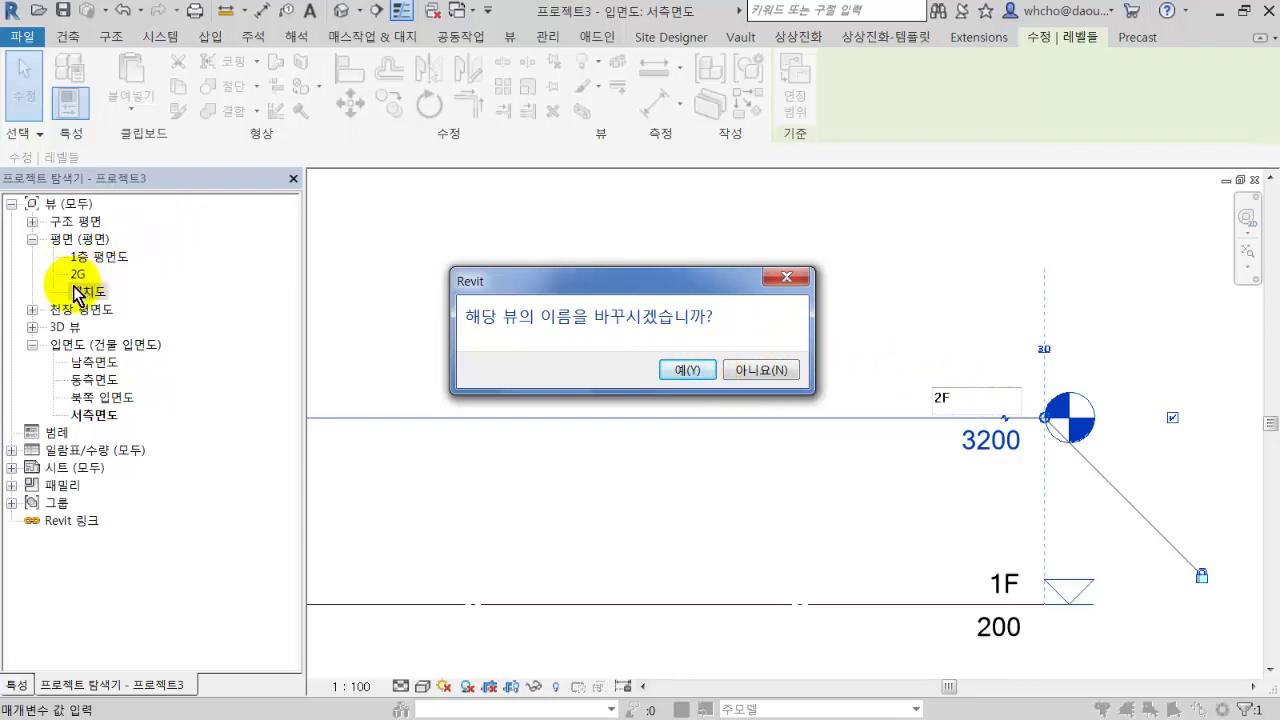
left_click(680, 370)
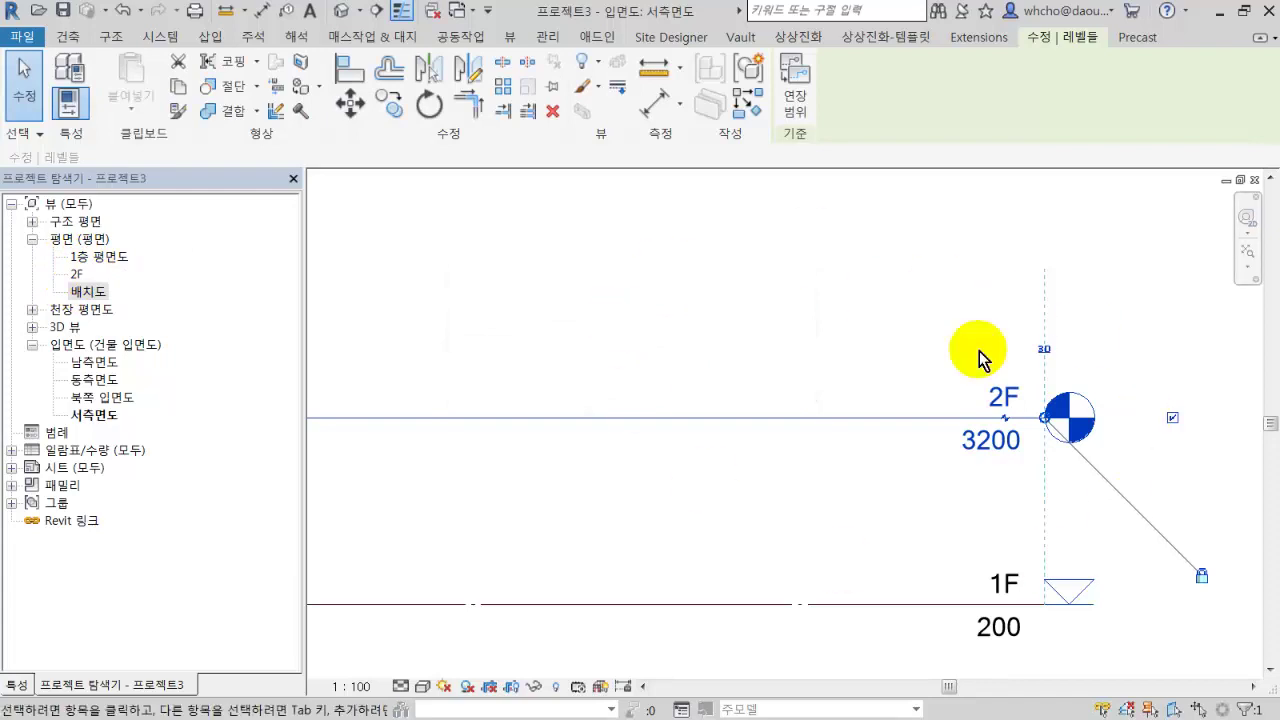
left_click(351, 257)
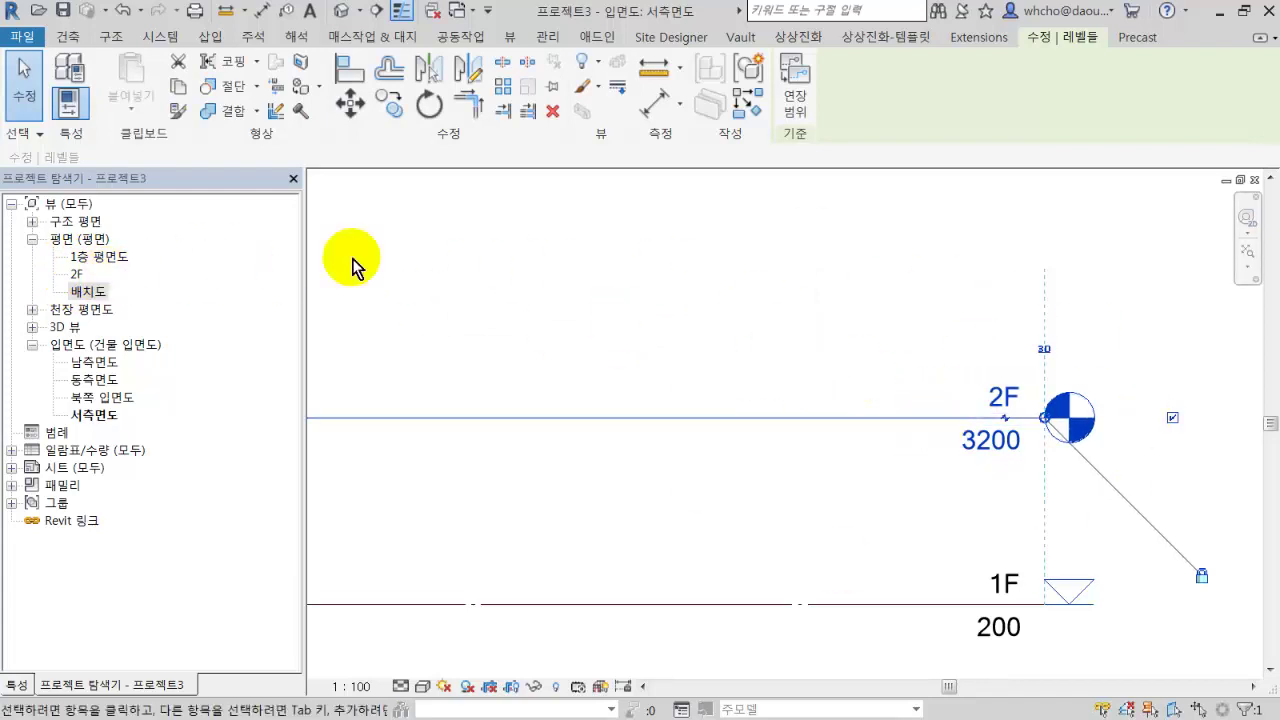
left_click(660, 494)
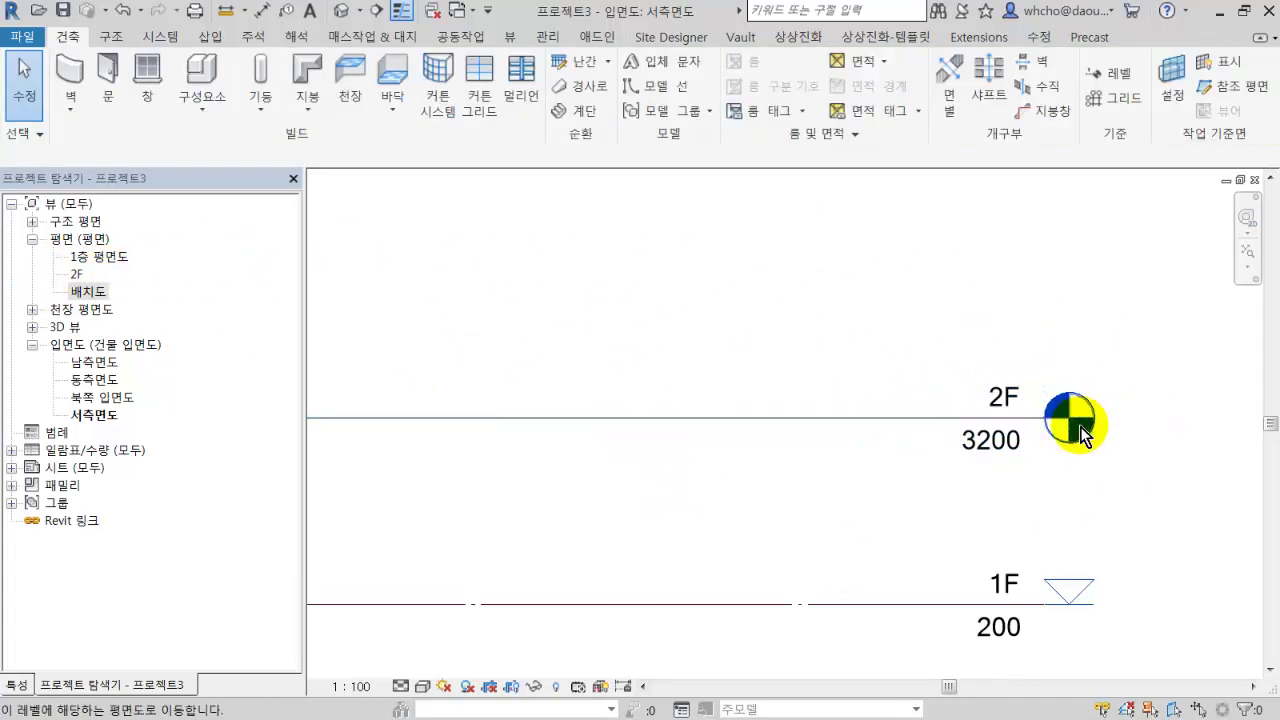
Select the 2F level line in the west elevation.
scroll(963, 468, "down", 2)
double_click(969, 454)
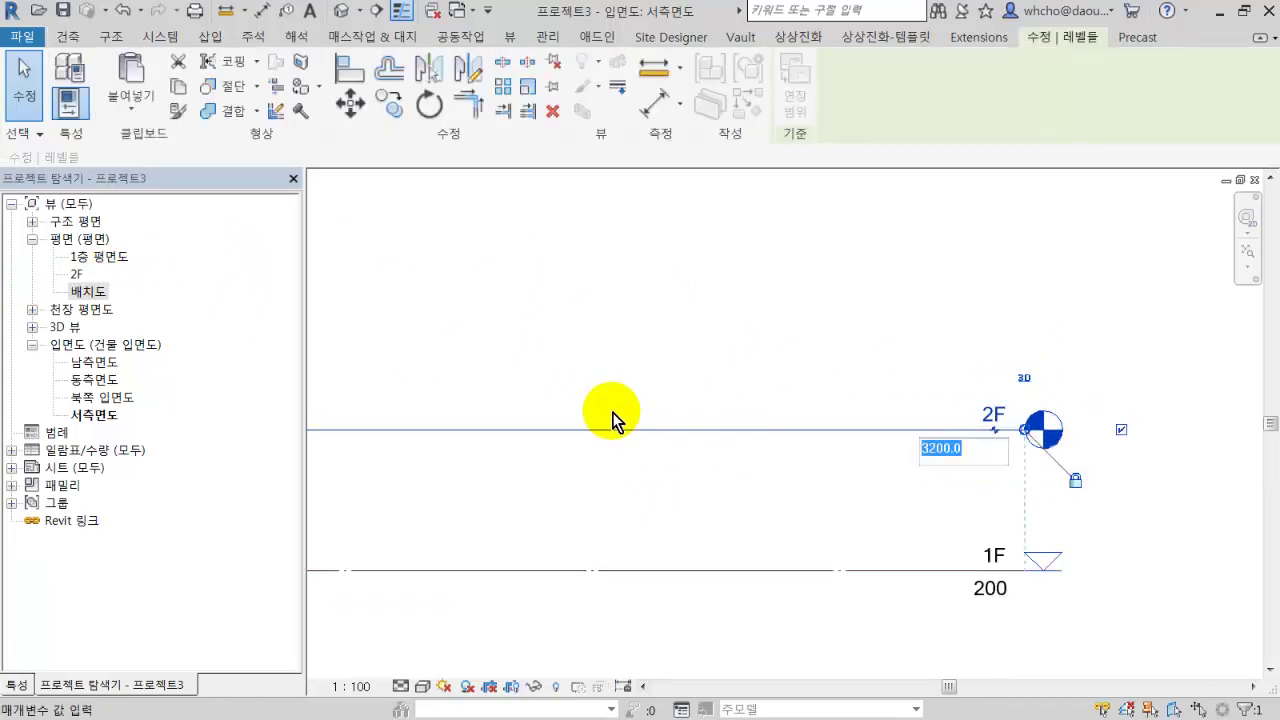
scroll(857, 437, "down", 3)
left_click_drag(857, 434, 737, 334)
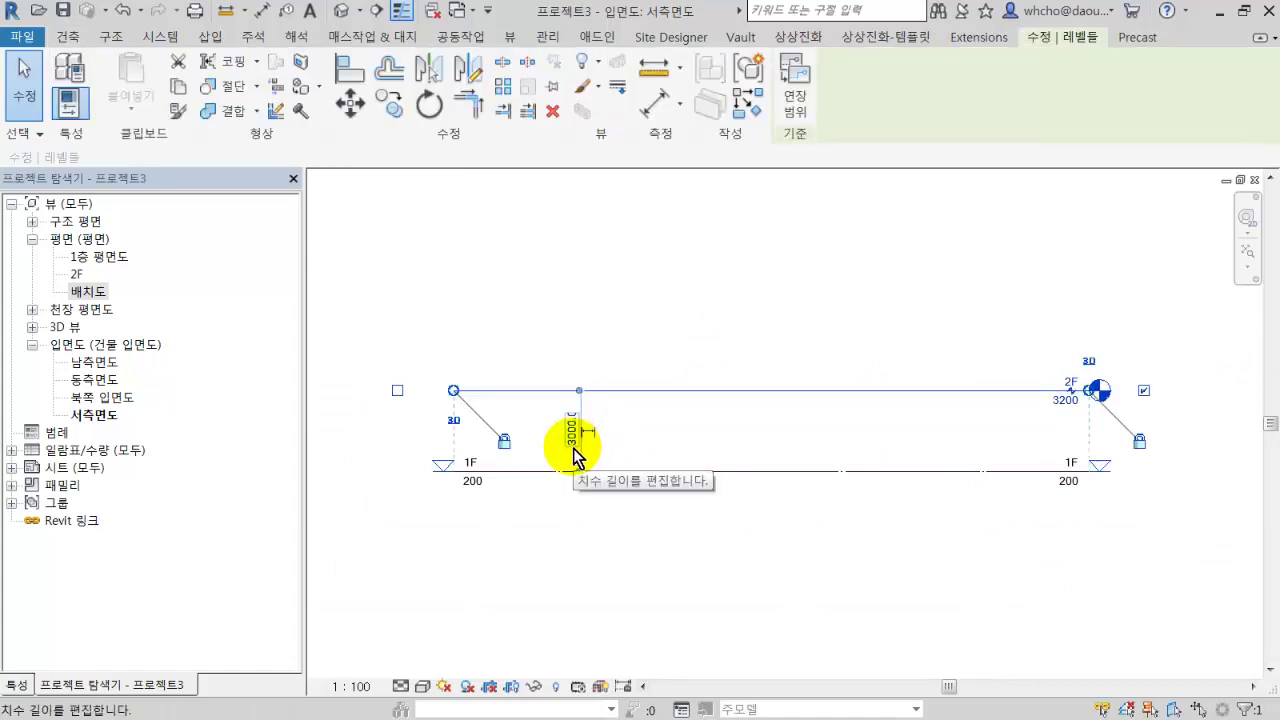
scroll(1071, 400, "up", 3)
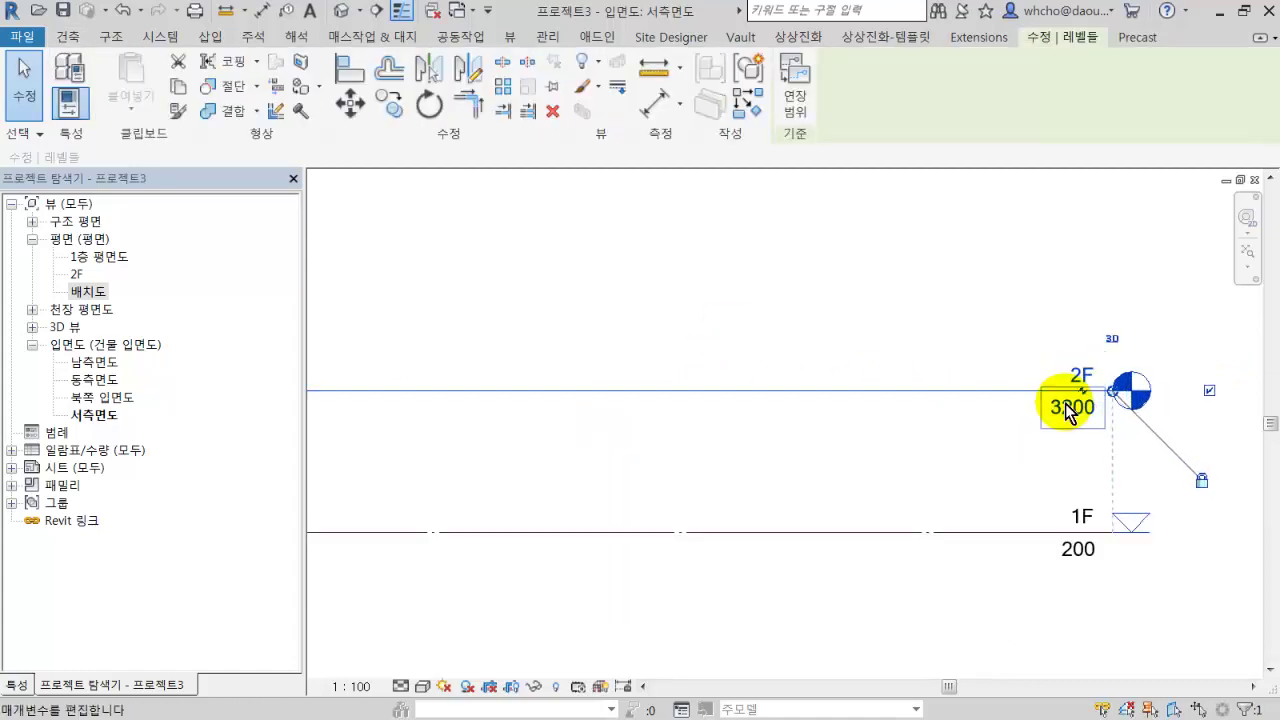
scroll(1100, 411, "up", 2)
scroll(1012, 398, "down", 2)
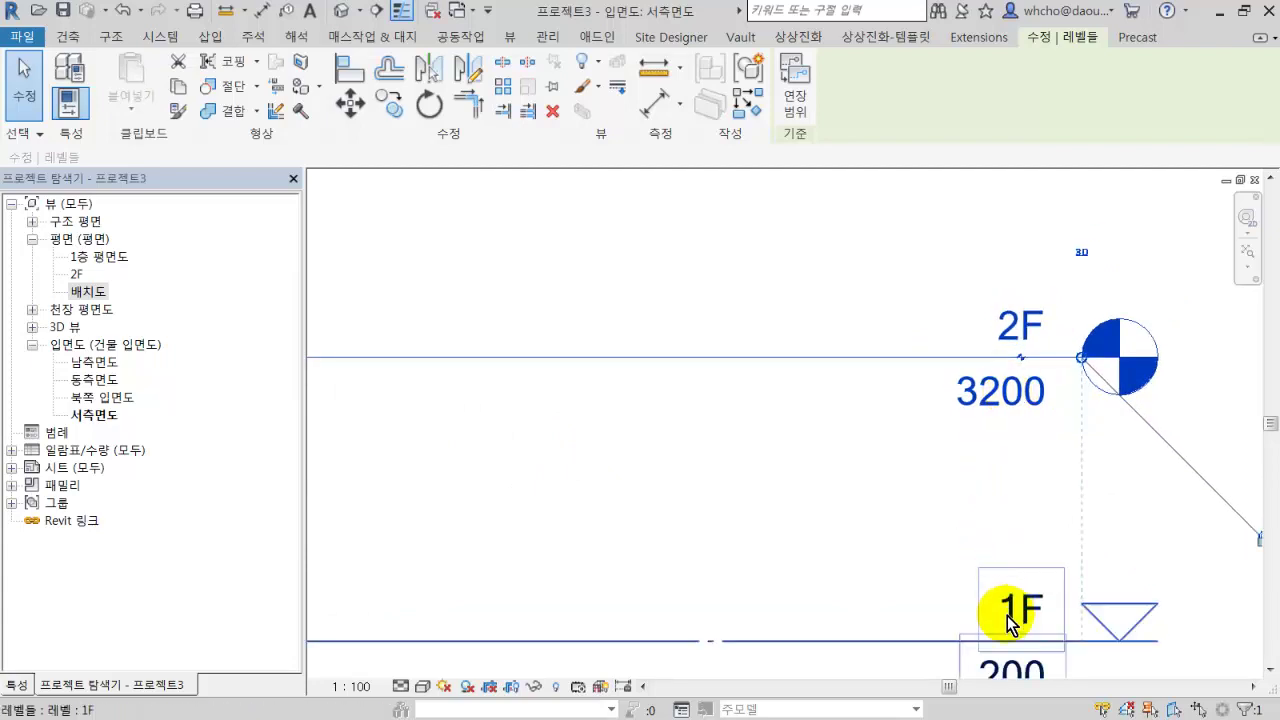
Change level 2F's elevation from 3200 to 4000.
left_click(996, 422)
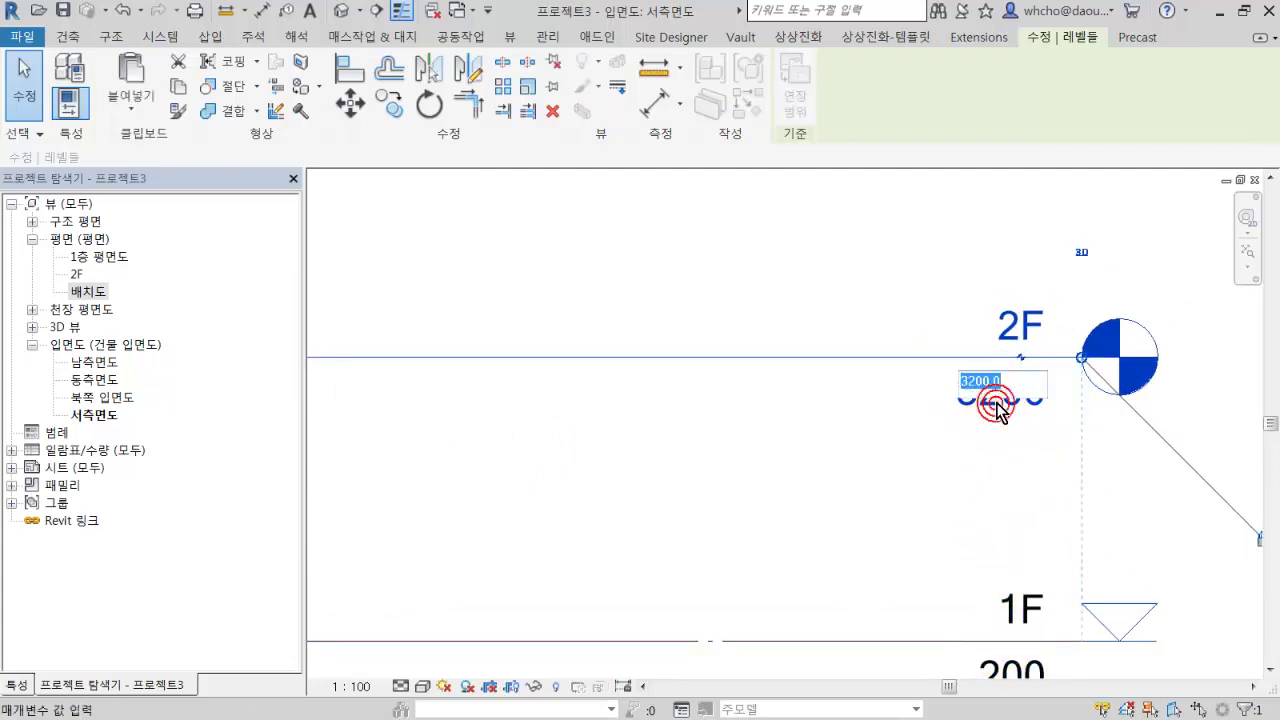
type("40")
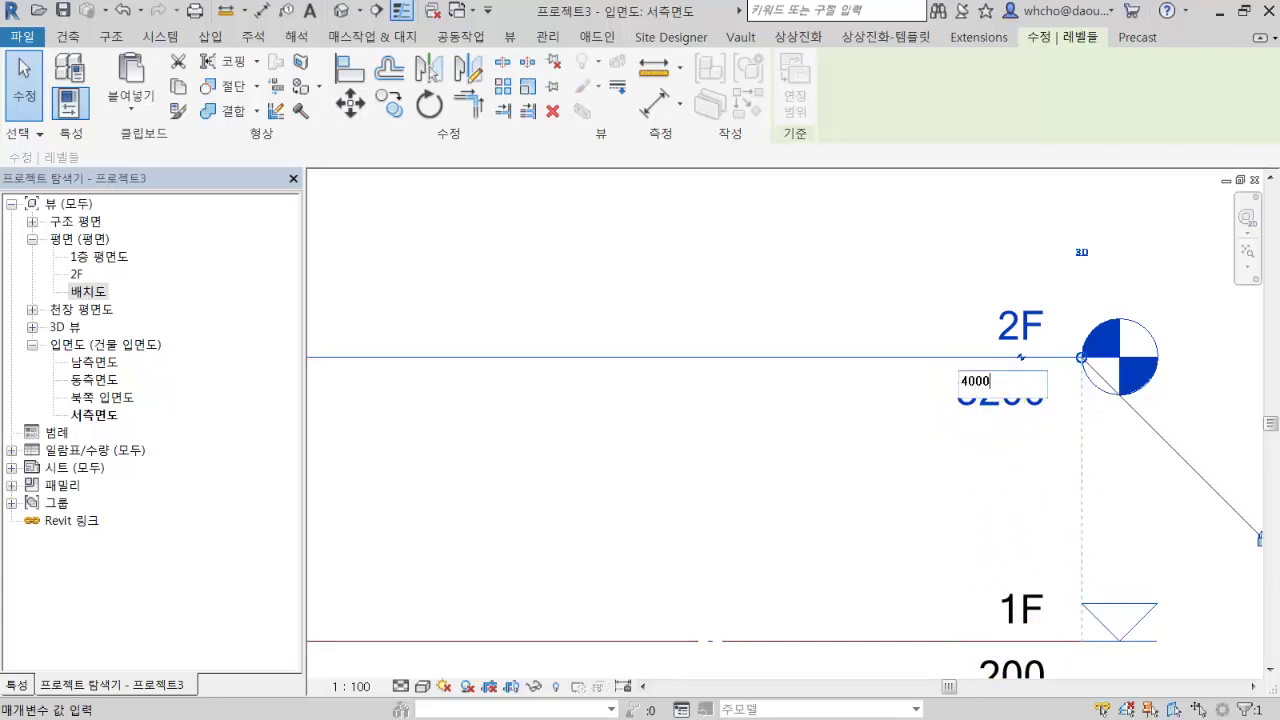
key("Return")
scroll(814, 451, "down", 1)
middle_click_drag(814, 451, 1093, 455)
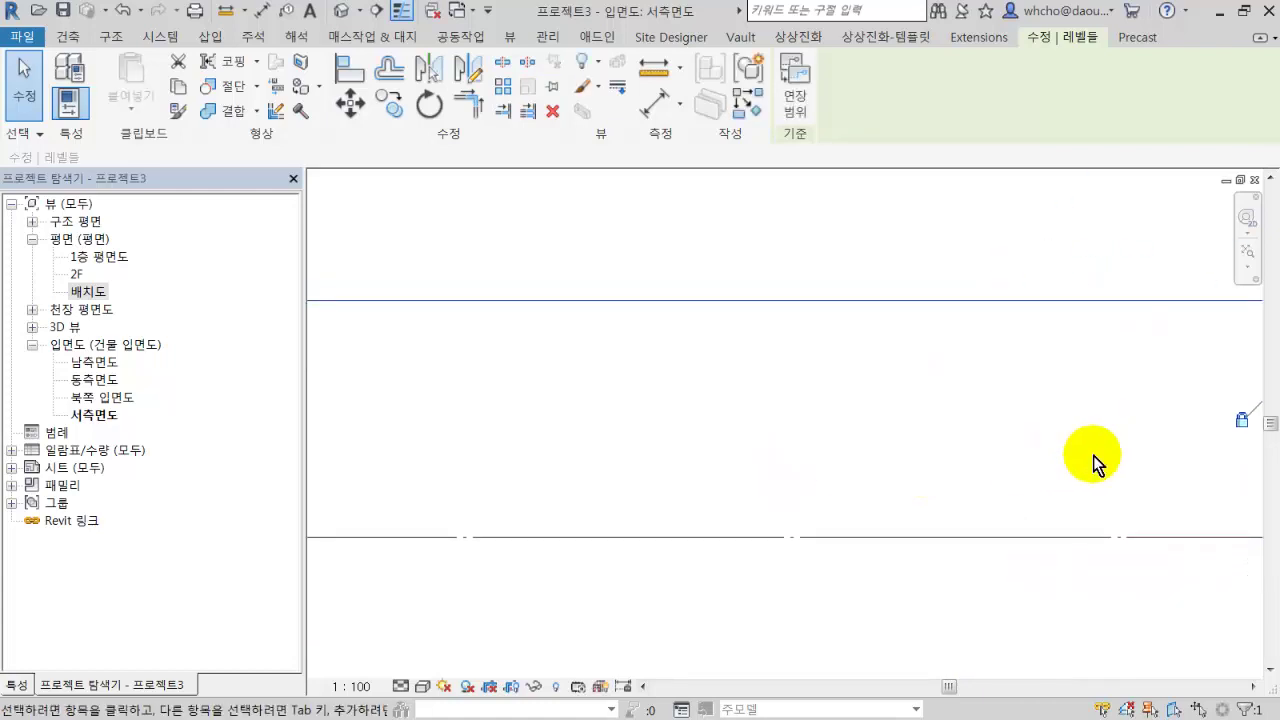
middle_click_drag(980, 463, 1168, 440)
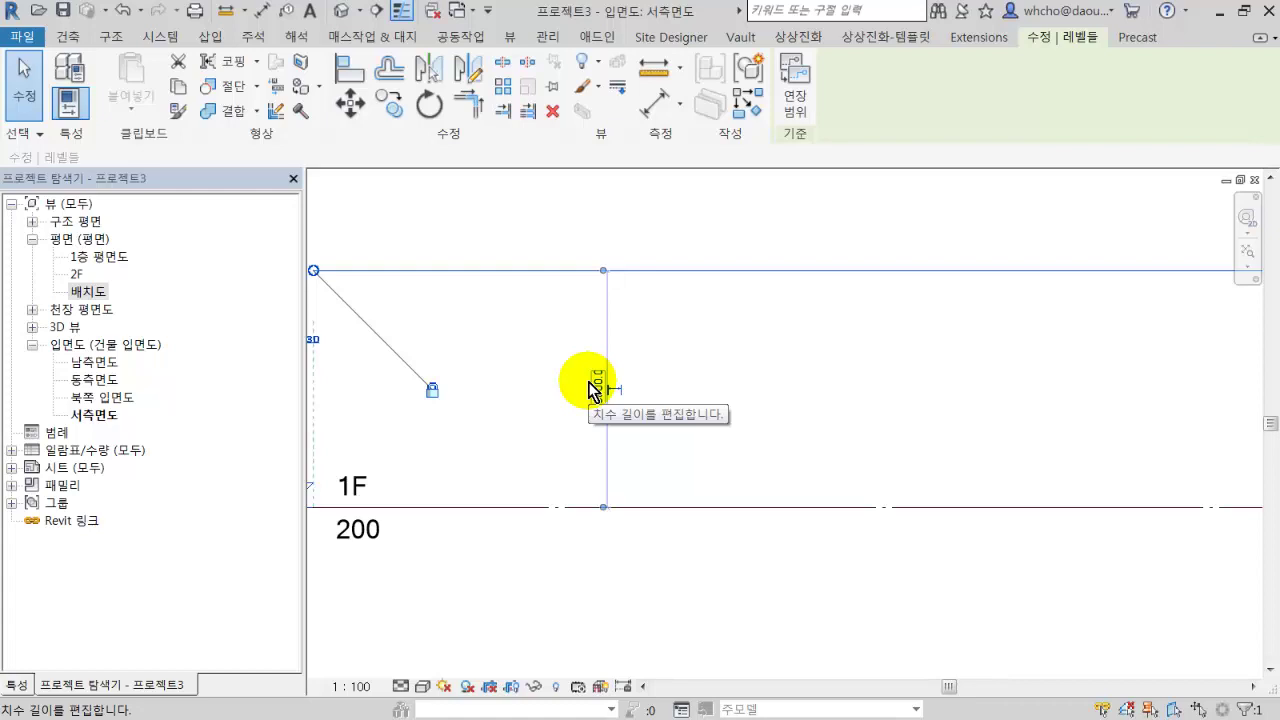
left_click(15, 685)
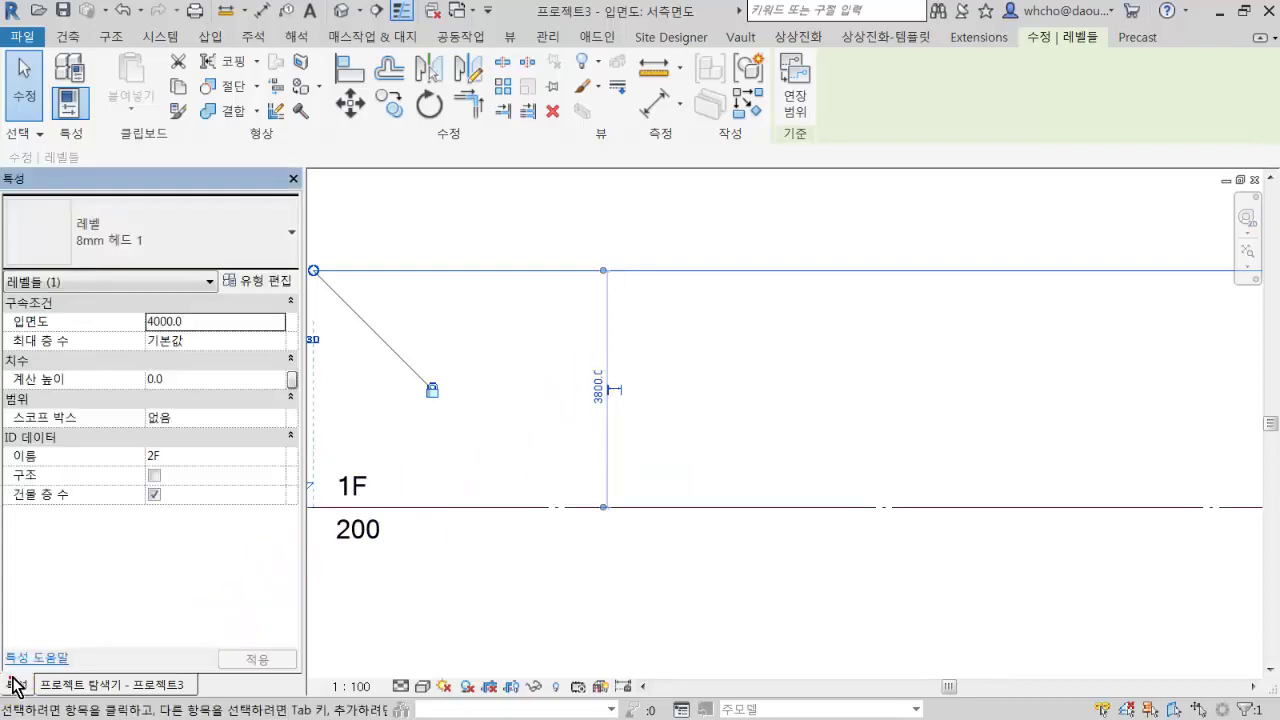
left_click(681, 563)
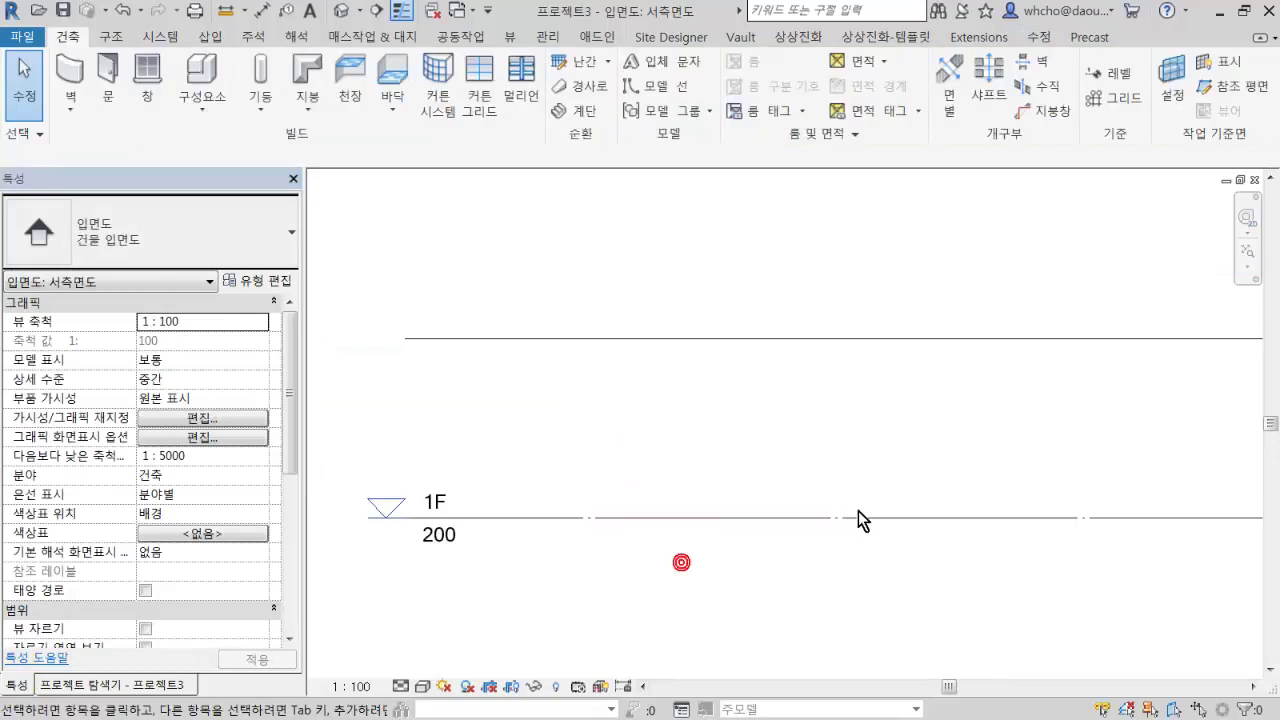
left_click_drag(586, 463, 470, 286)
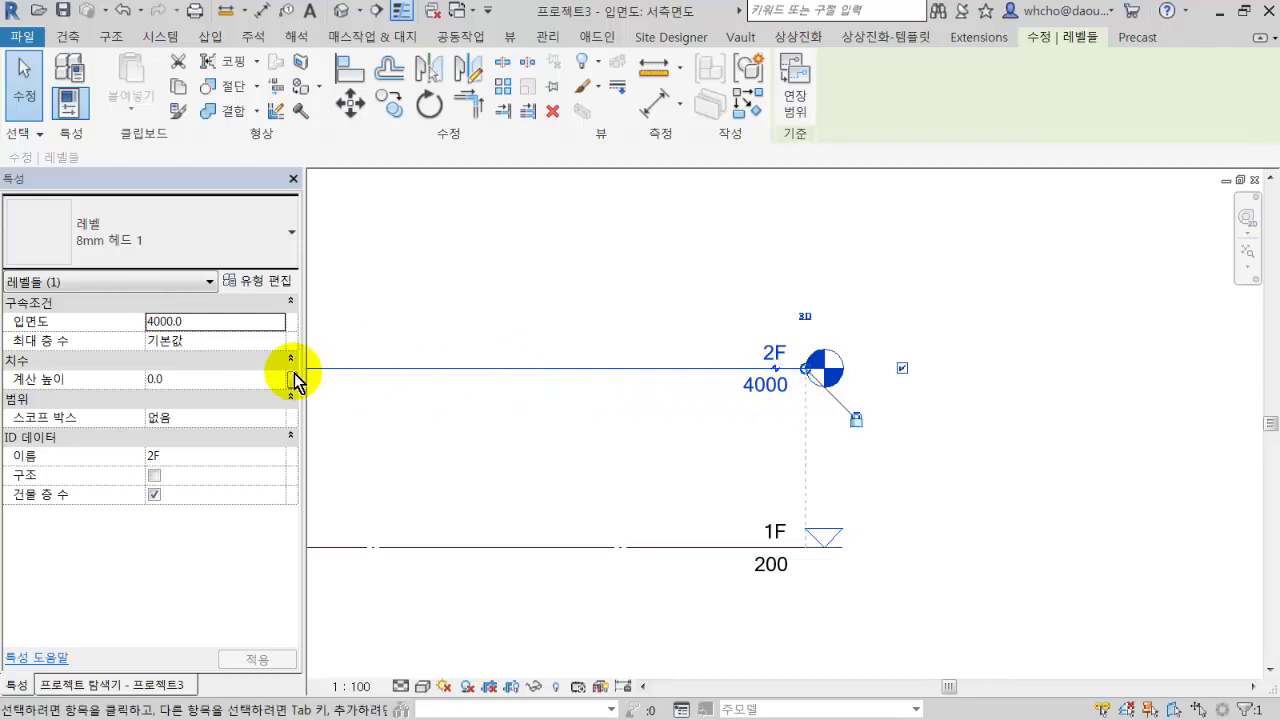
left_click(277, 285)
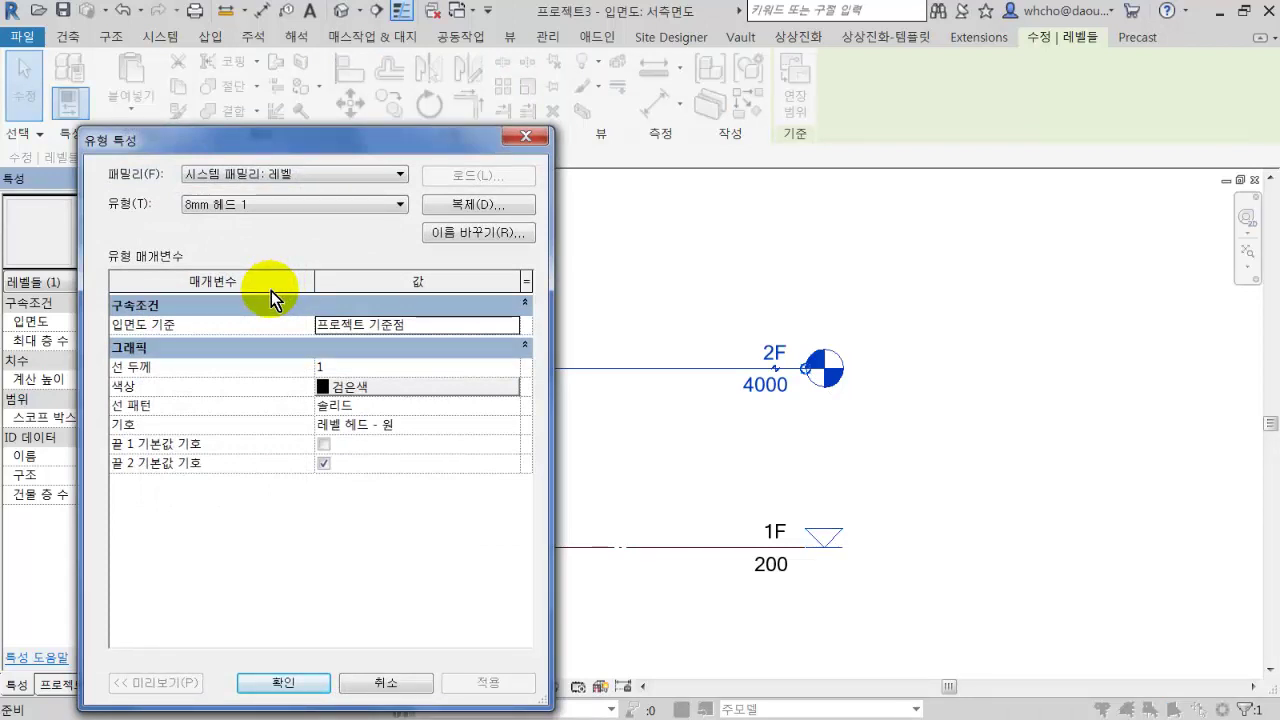
left_click(528, 140)
left_click(594, 260)
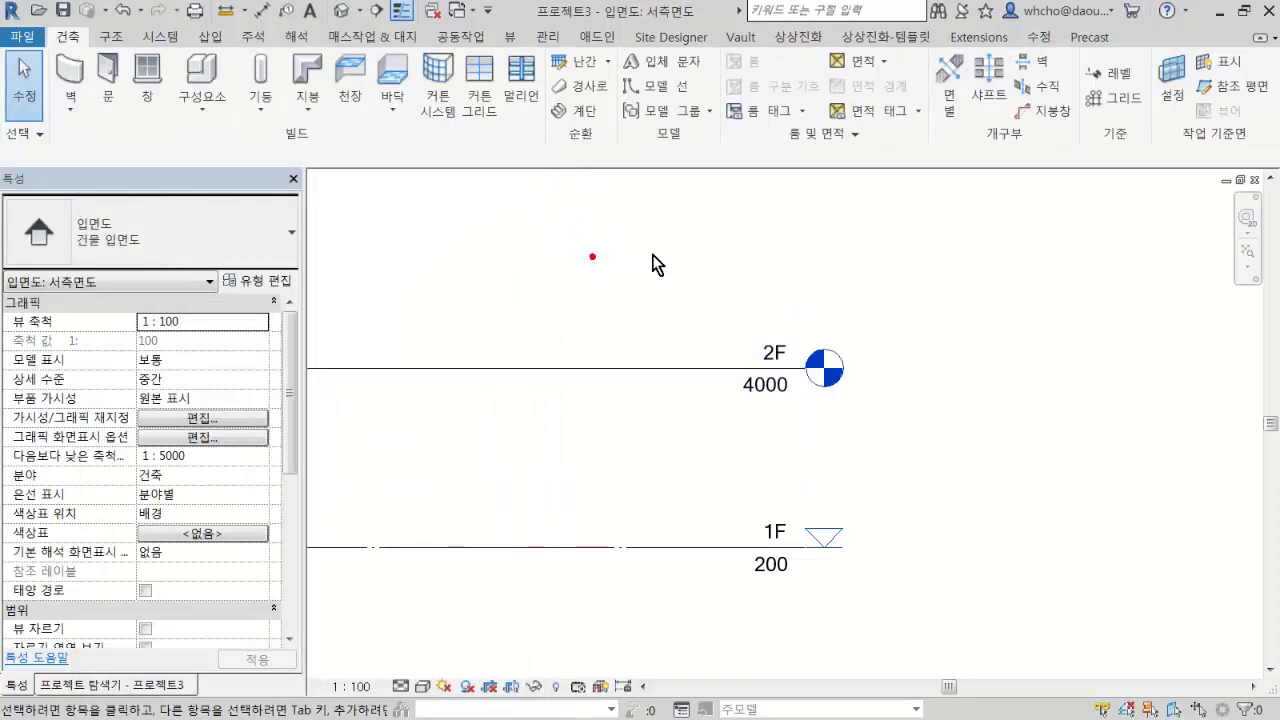
Rename level 2F to 3F in Properties, renaming its matching view too.
left_click(735, 370)
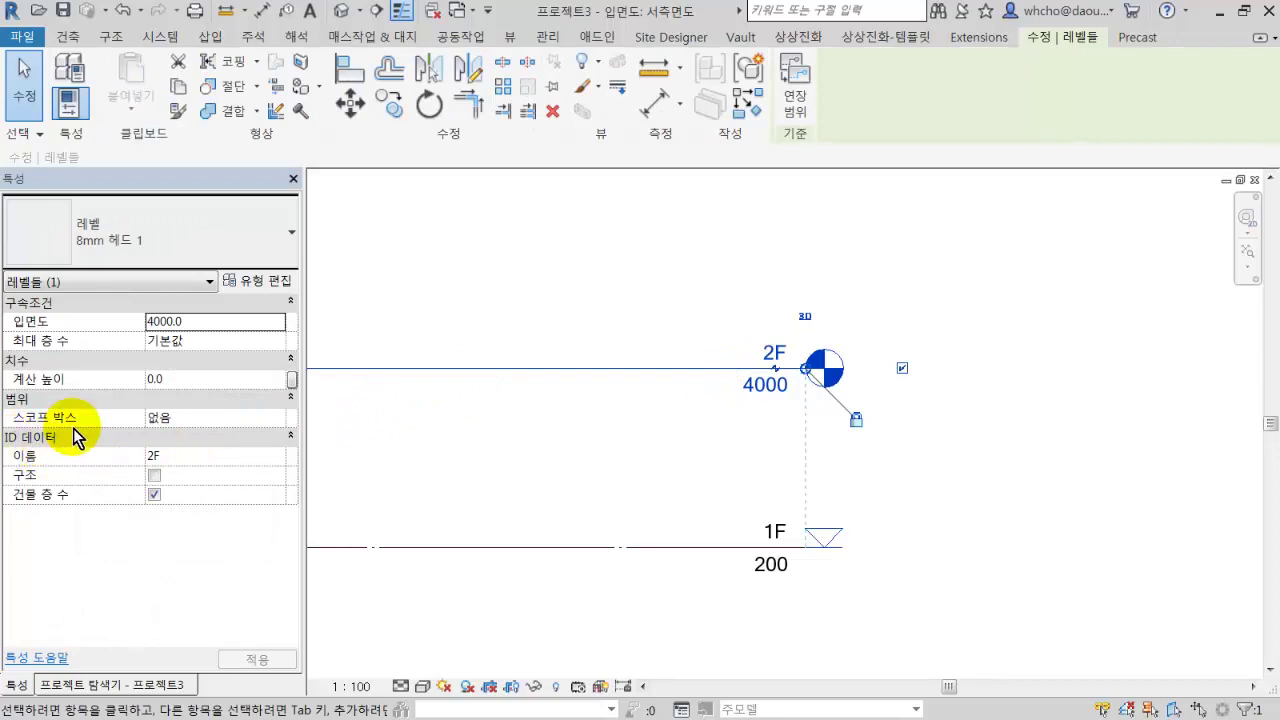
left_click(172, 455)
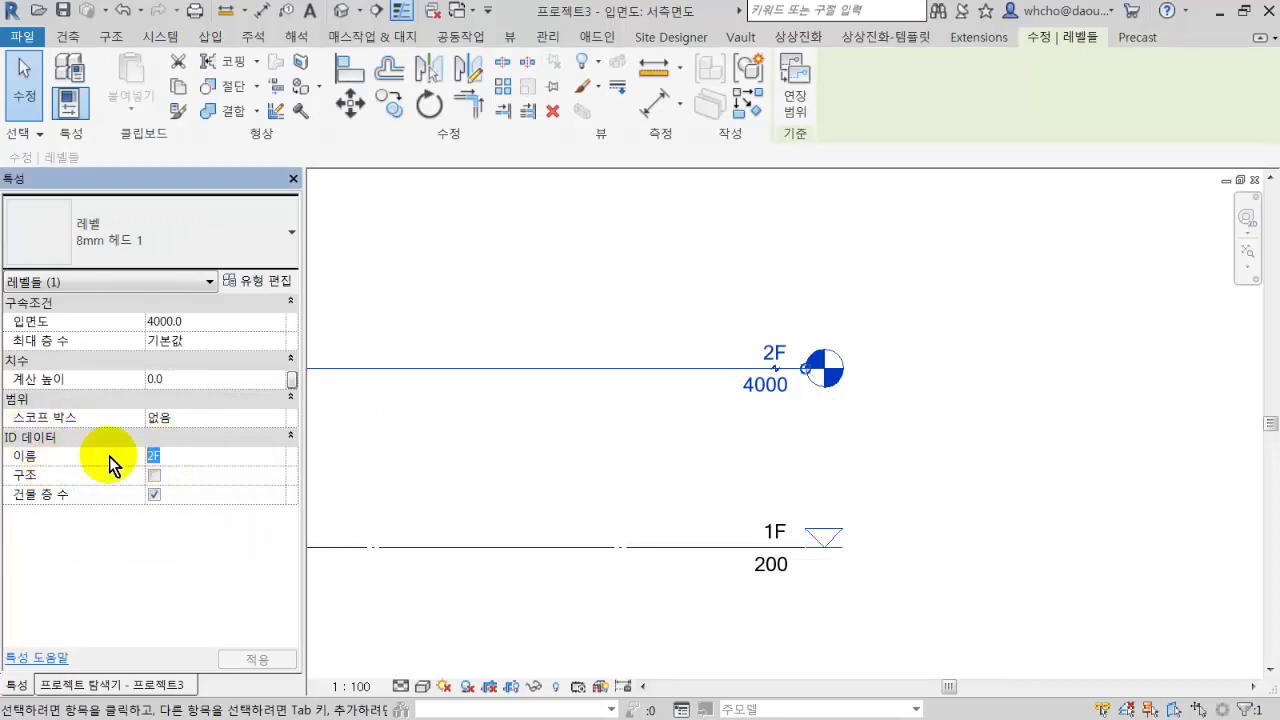
type("3F")
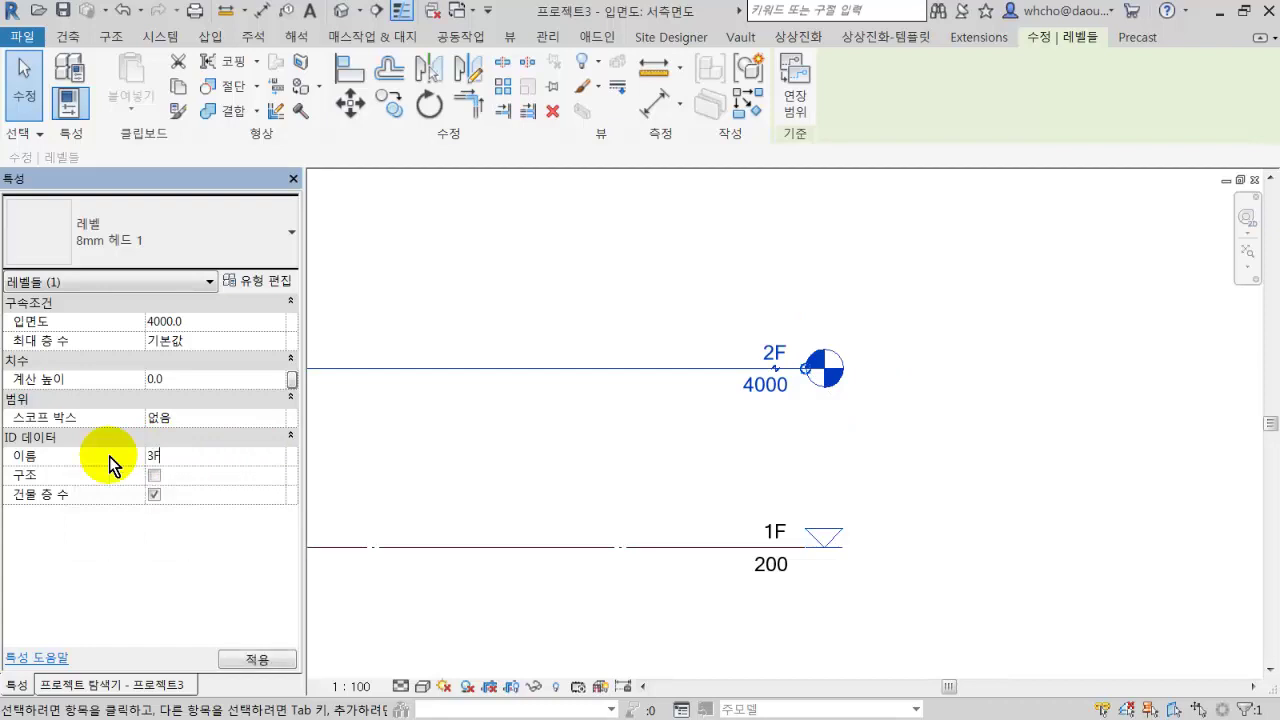
key("Return")
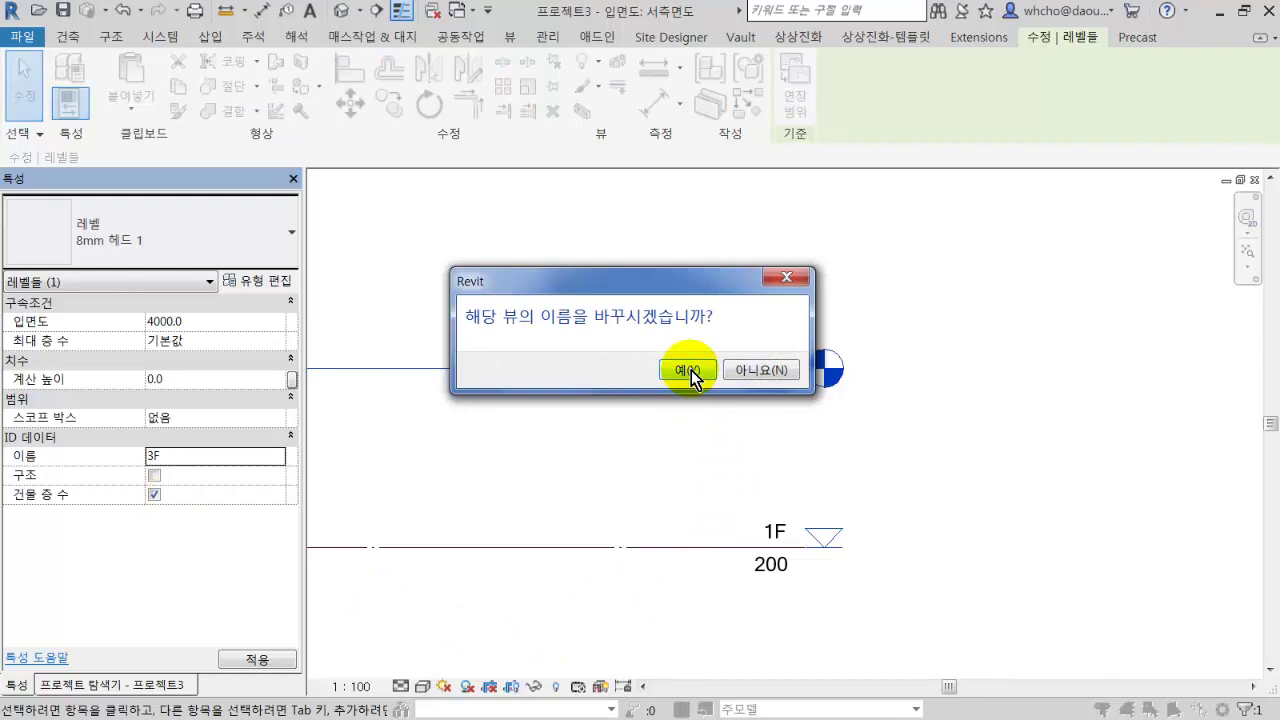
left_click(688, 371)
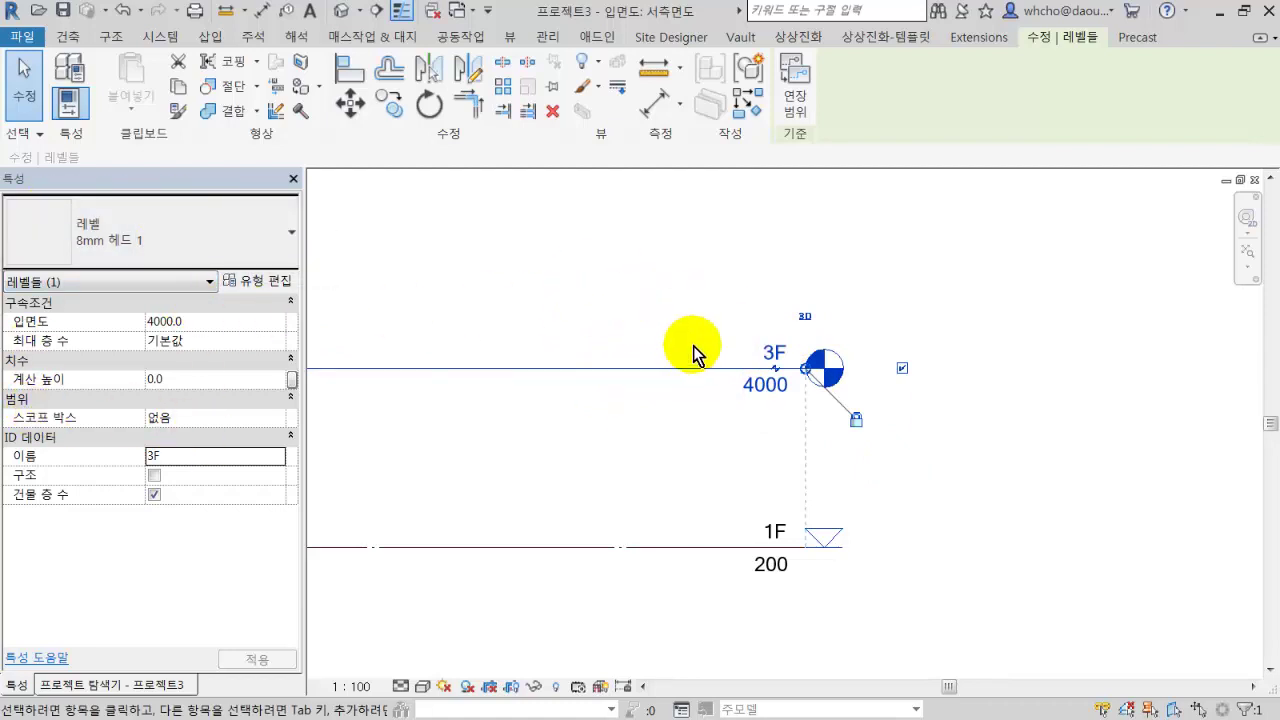
scroll(517, 380, "down", 3)
middle_click_drag(580, 406, 904, 407)
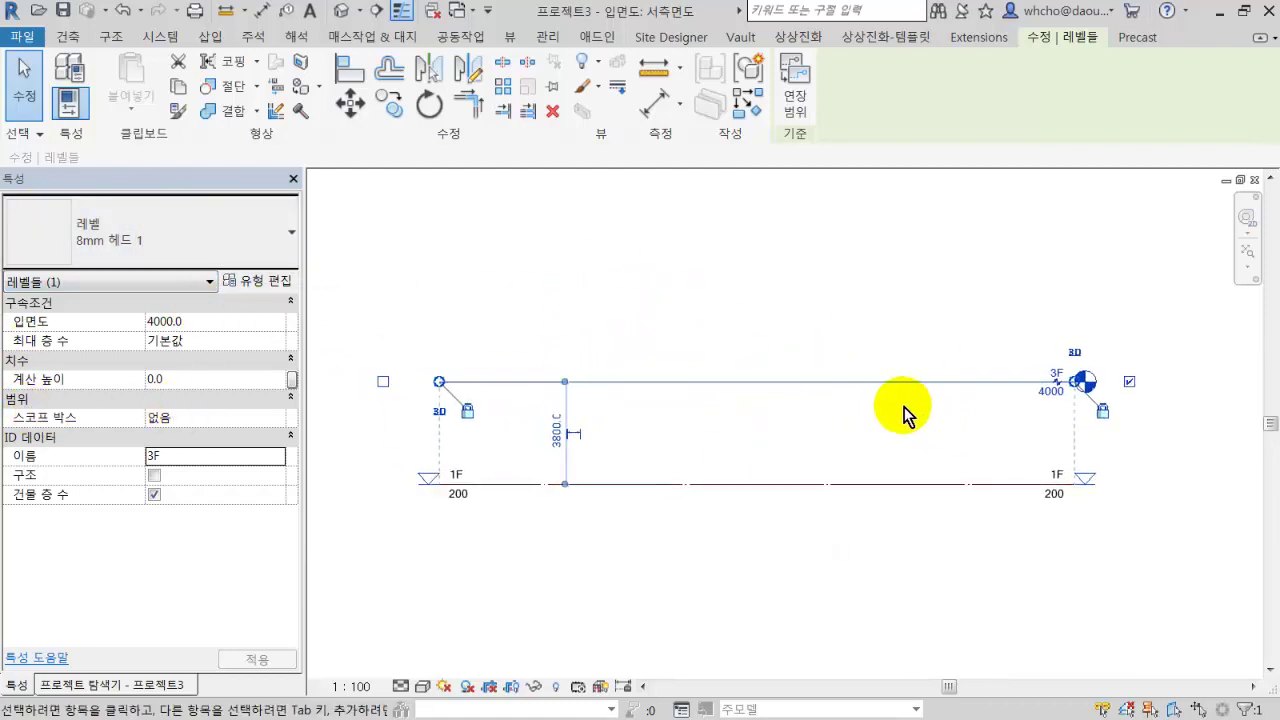
middle_click_drag(811, 425, 751, 428)
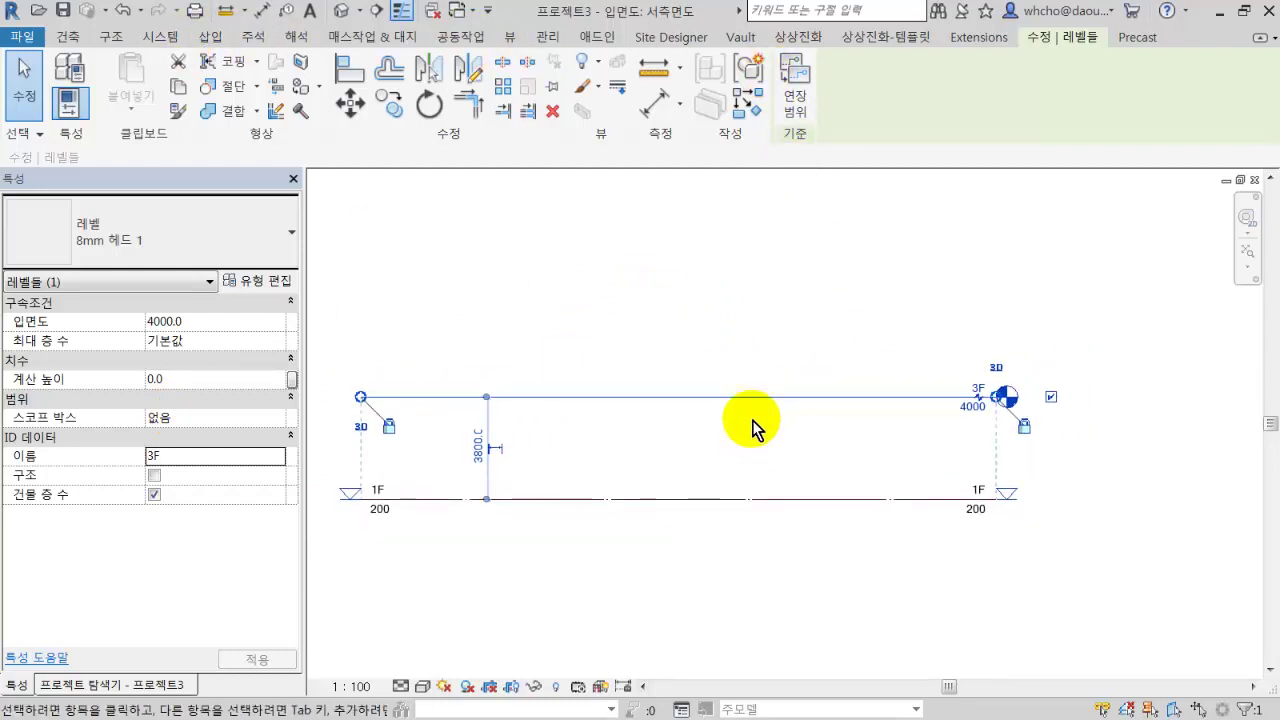
left_click(770, 428)
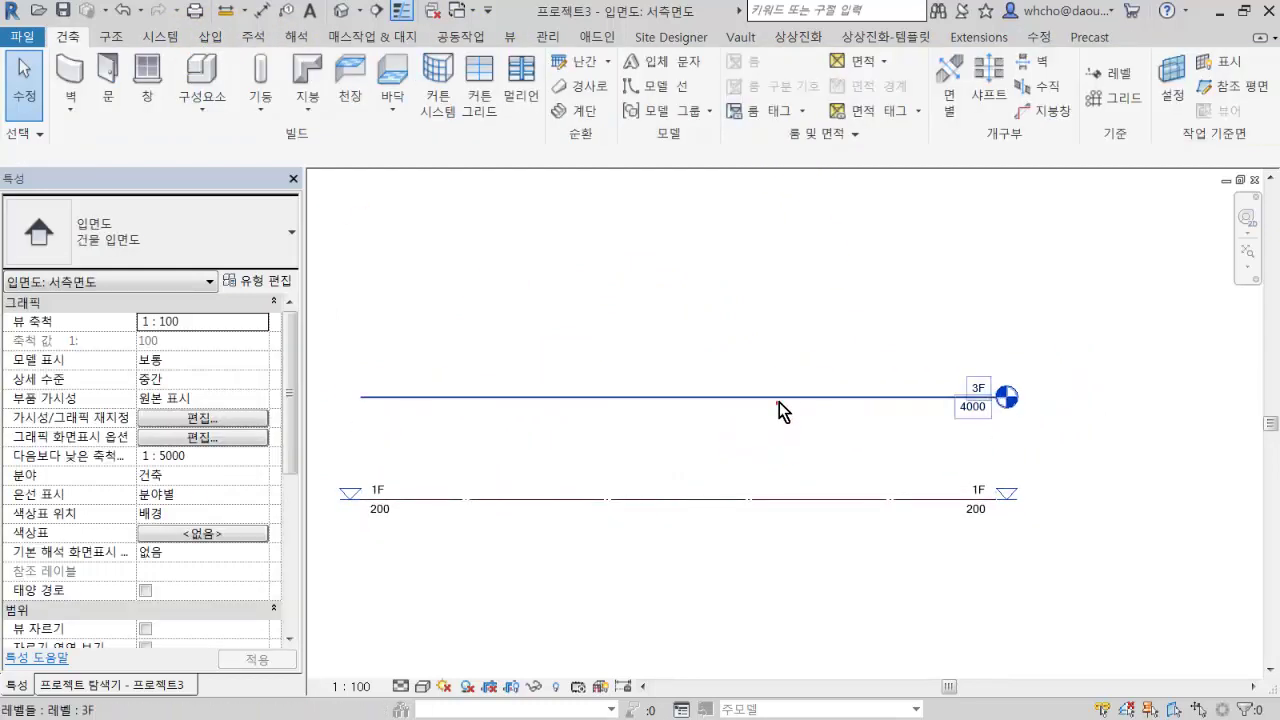
left_click(779, 400)
left_click(777, 266)
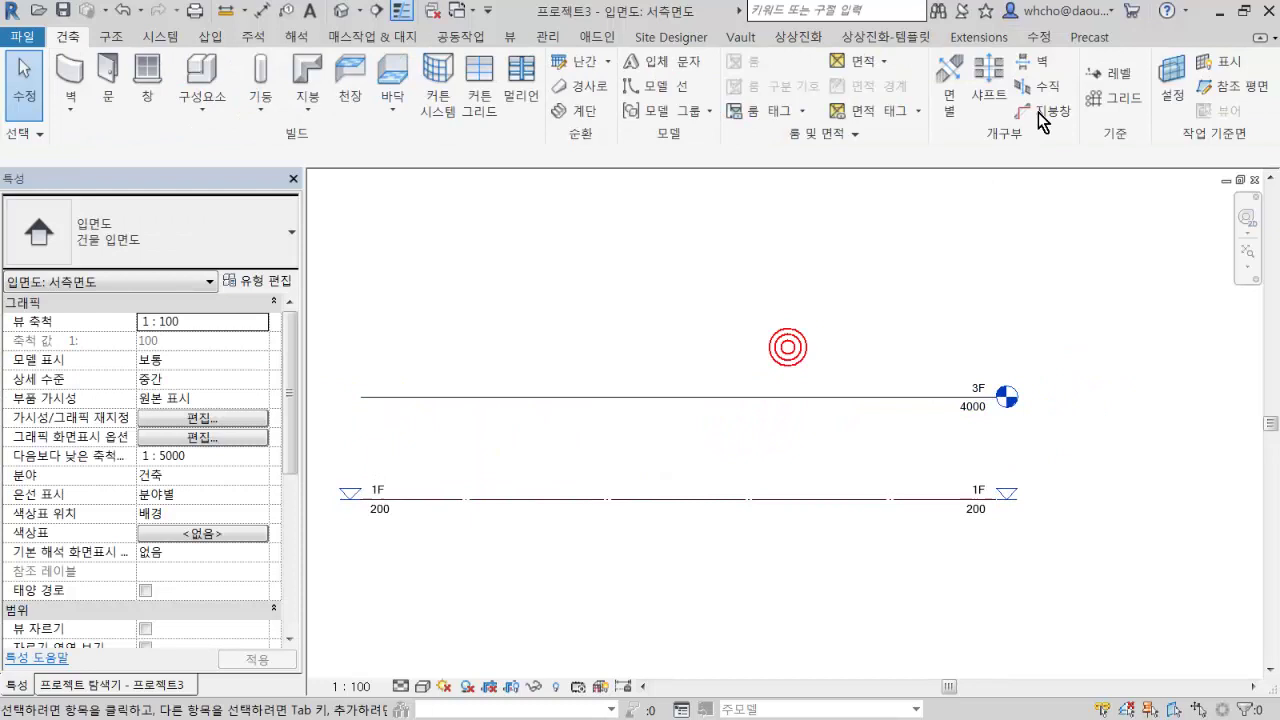
Draw two new levels above 3F: 3G at 7100 and 3H at 9000.
left_click(1099, 72)
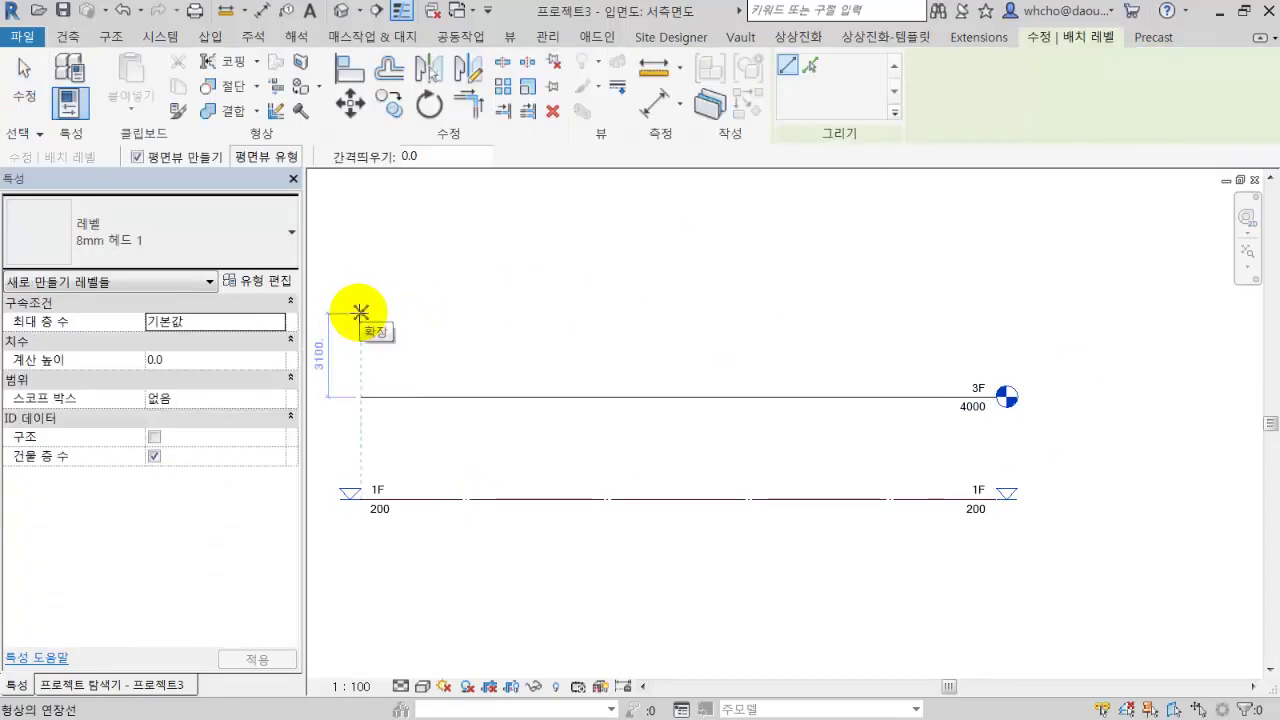
left_click(360, 313)
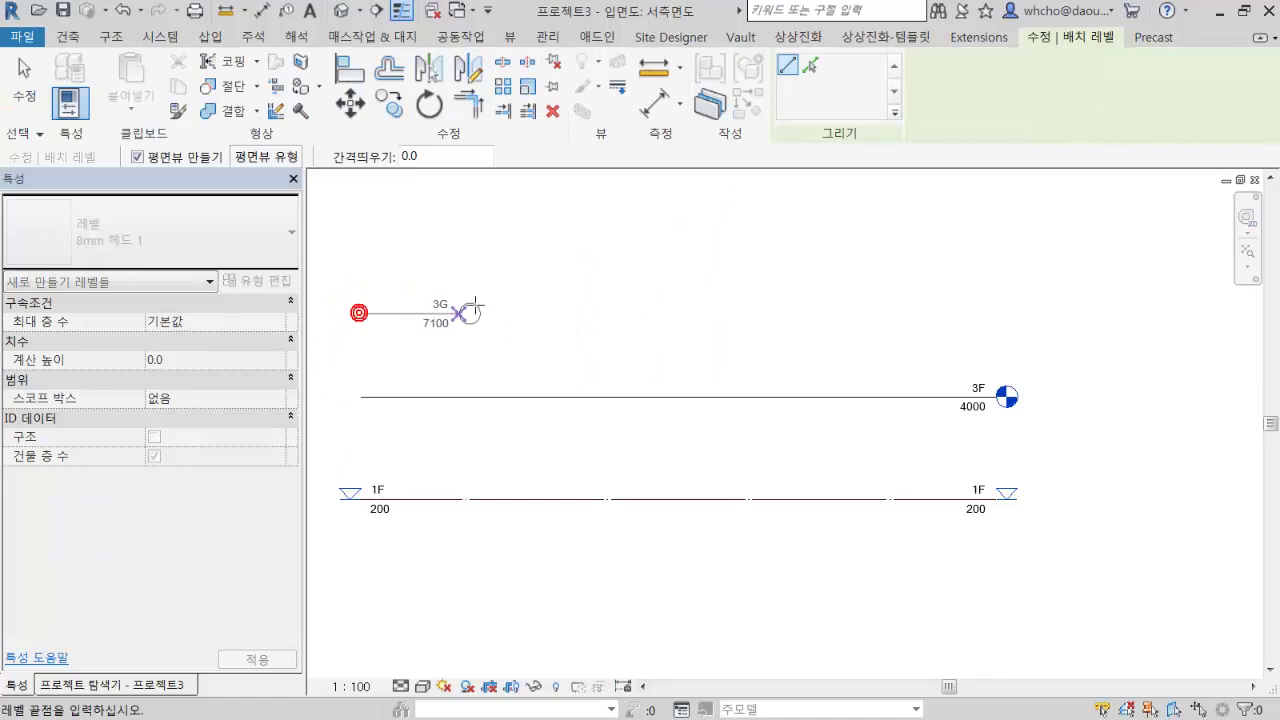
left_click(995, 313)
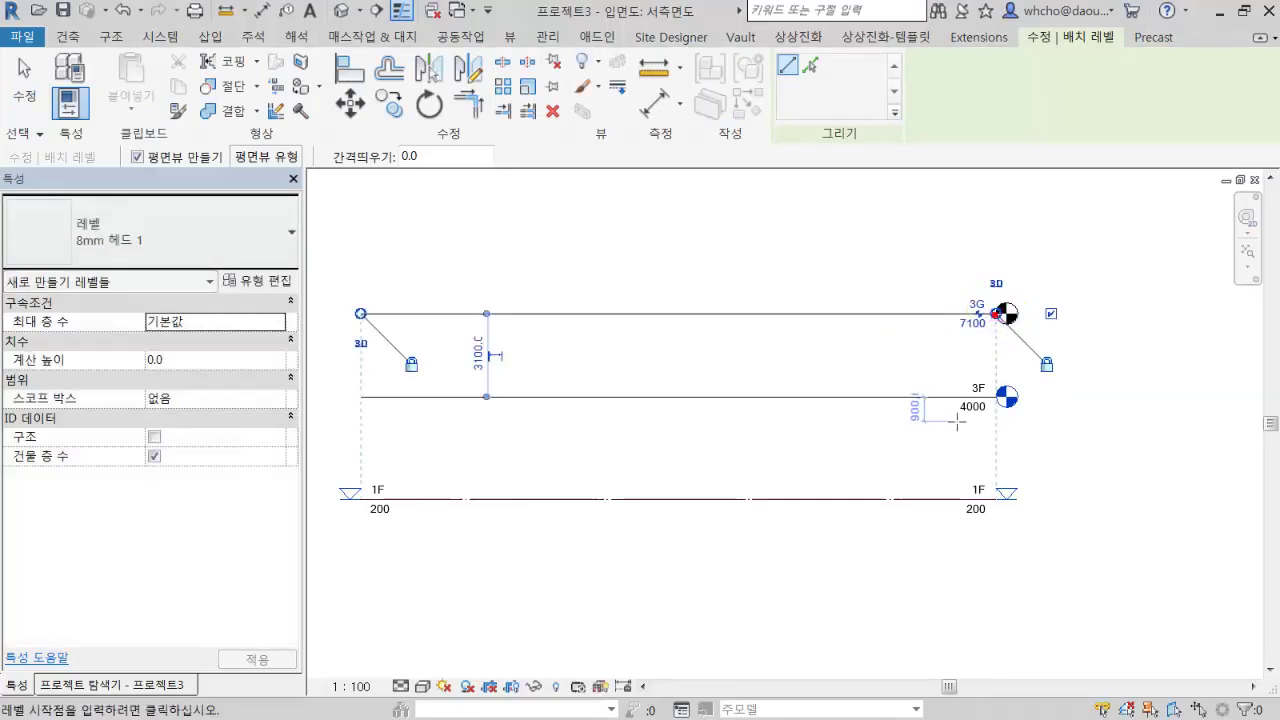
left_click(508, 262)
left_click(834, 262)
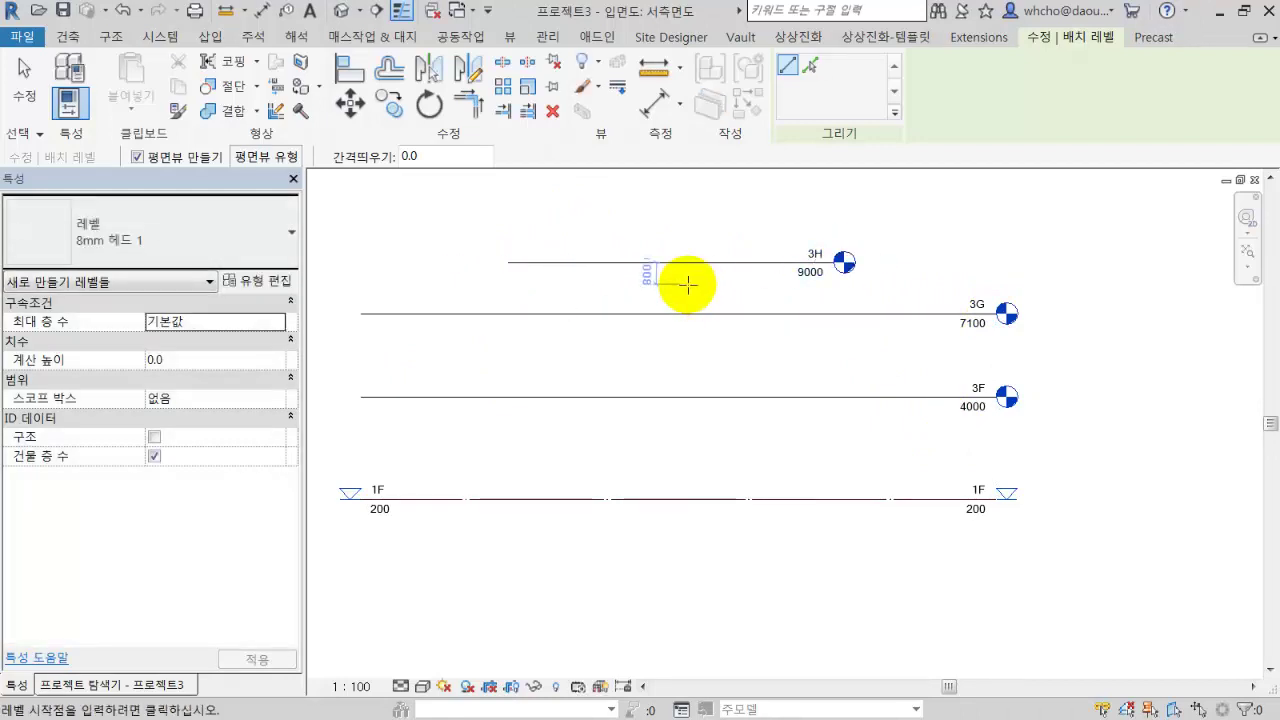
key("Escape")
key("Escape")
Set 3H 3000 above 3G at 10100 and stretch its ends to match the levels below.
left_click(678, 263)
left_click(564, 288)
type("30")
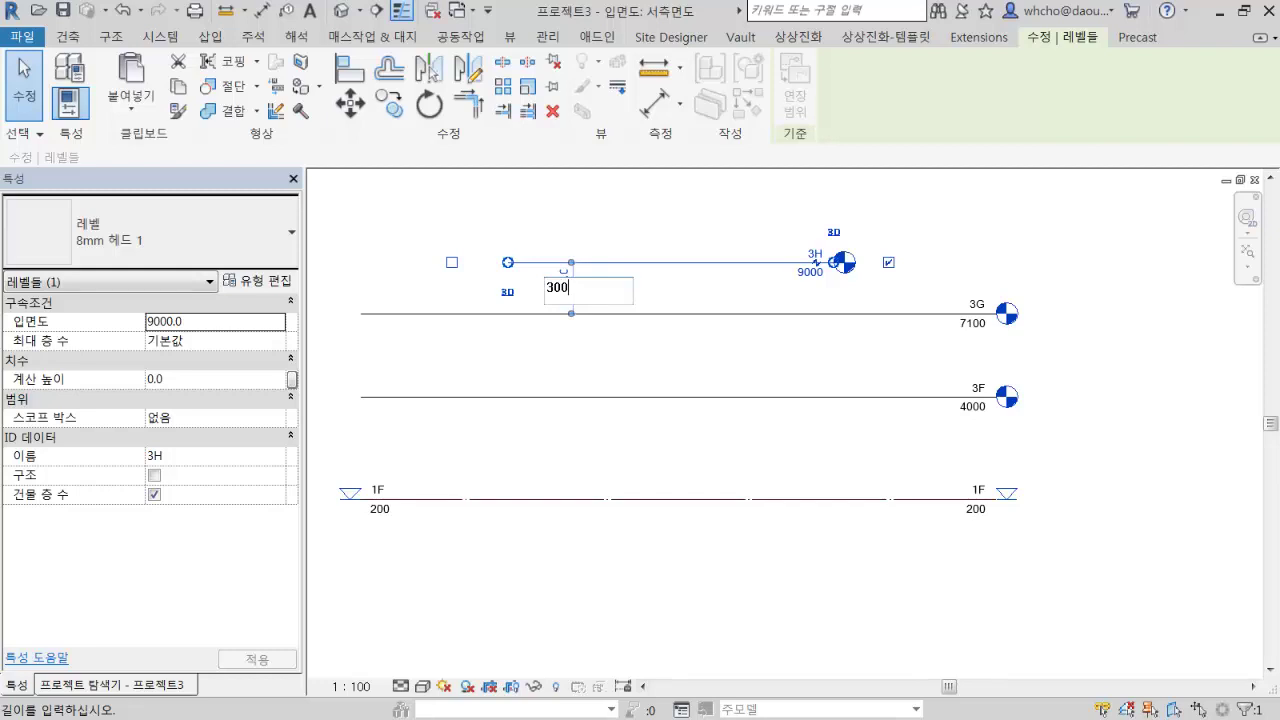
type("0")
key("Return")
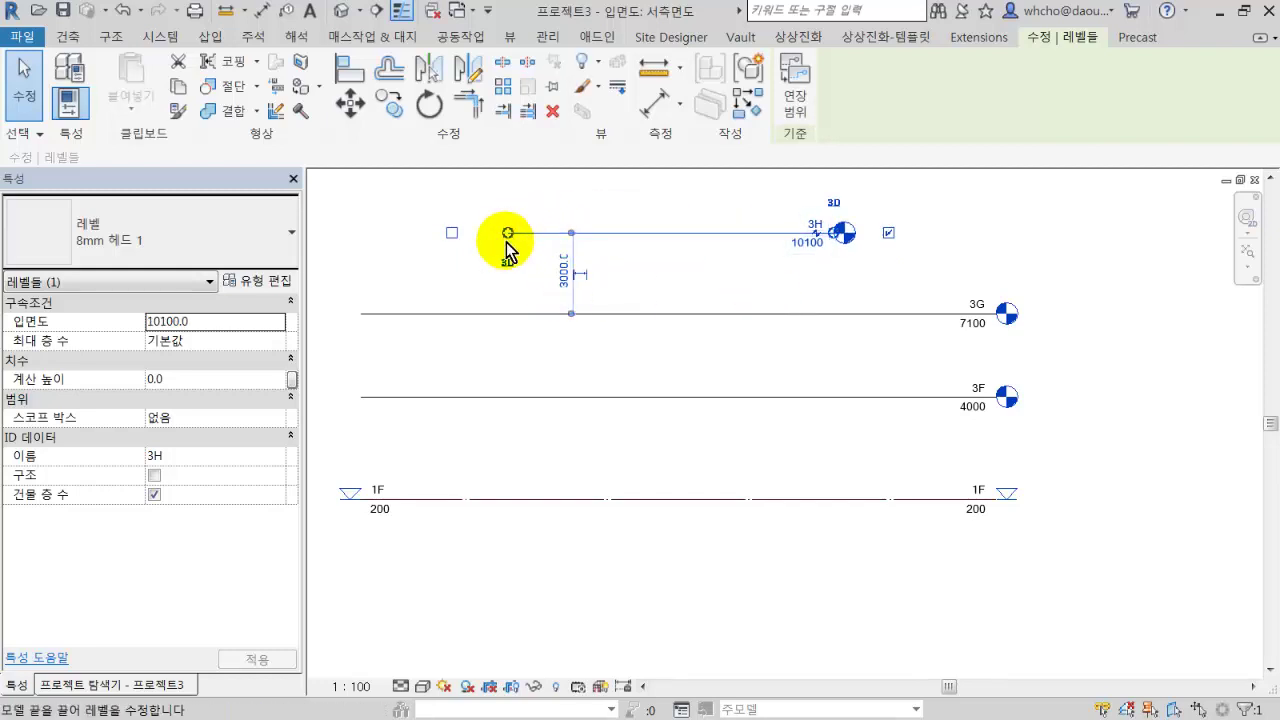
left_click_drag(507, 236, 361, 235)
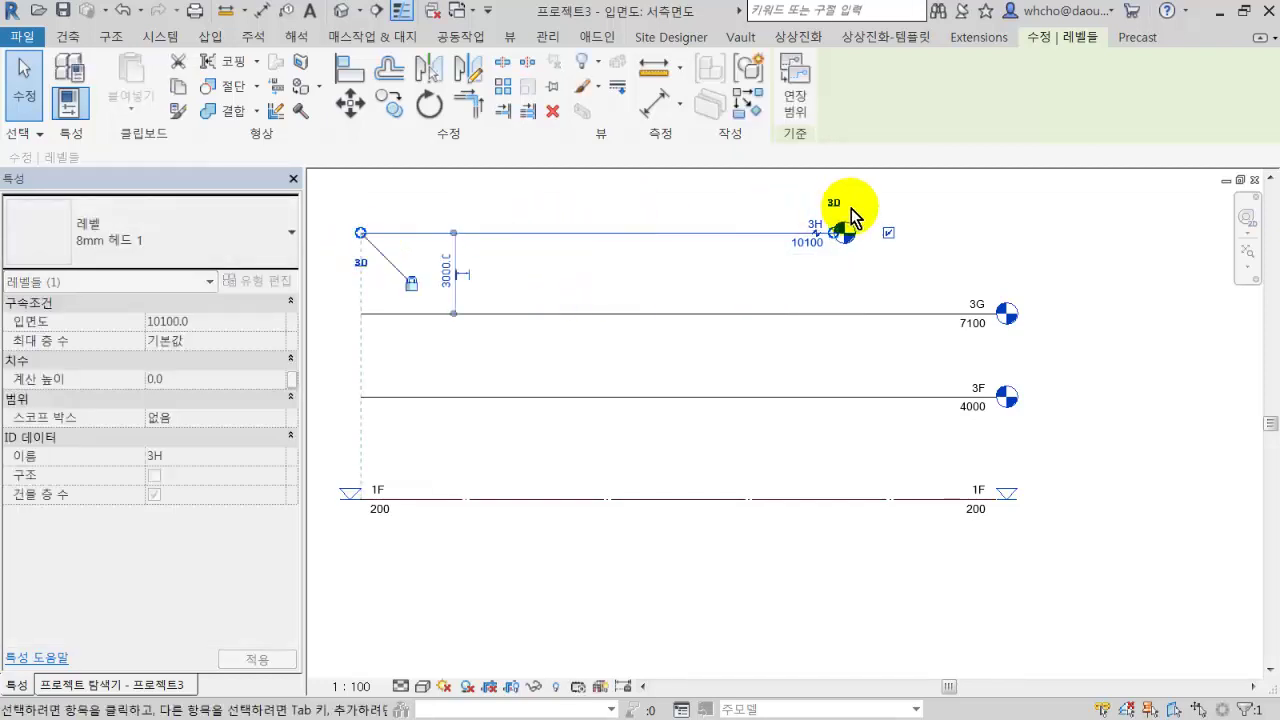
left_click_drag(845, 230, 1006, 233)
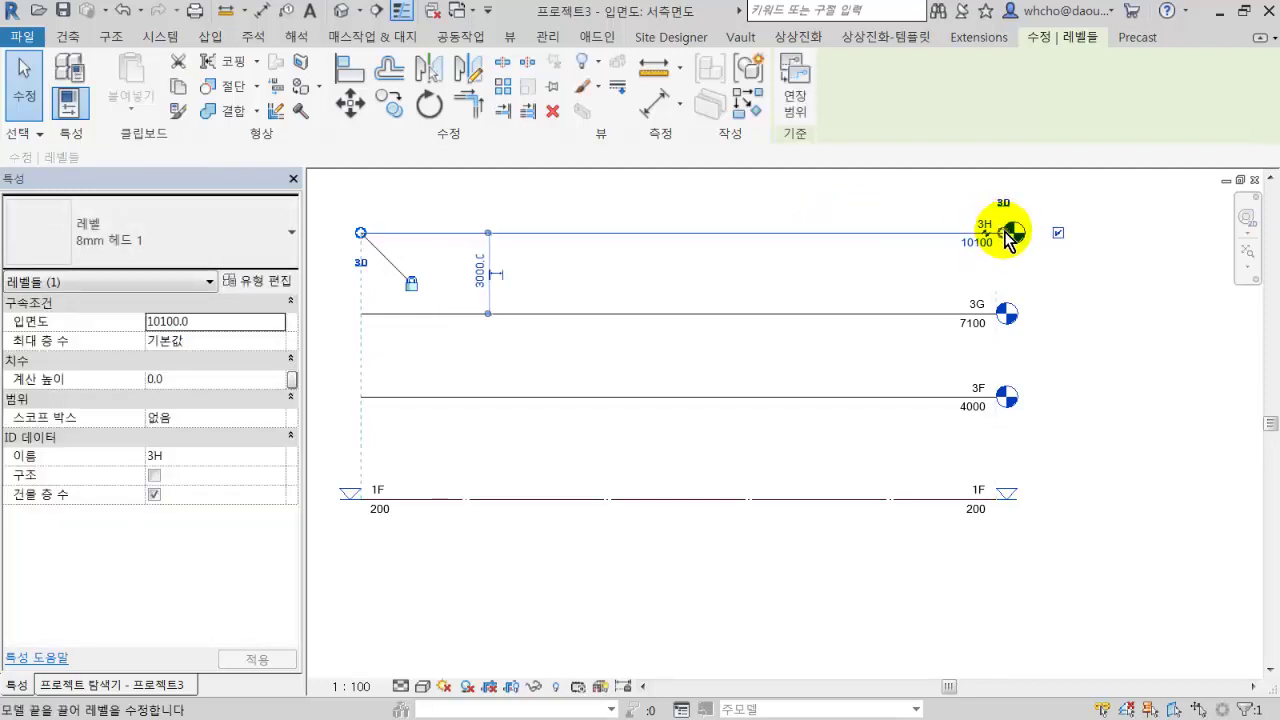
left_click(871, 290)
middle_click_drag(871, 290, 849, 389)
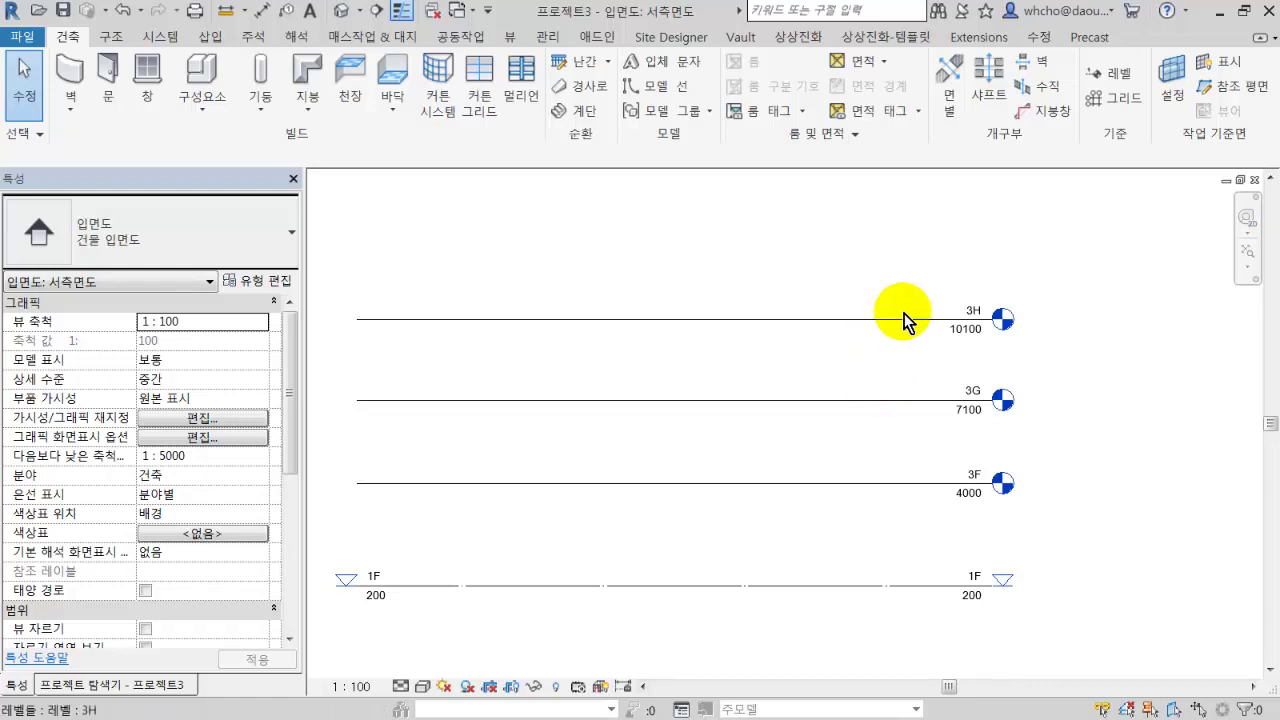
left_click_drag(939, 231, 740, 350)
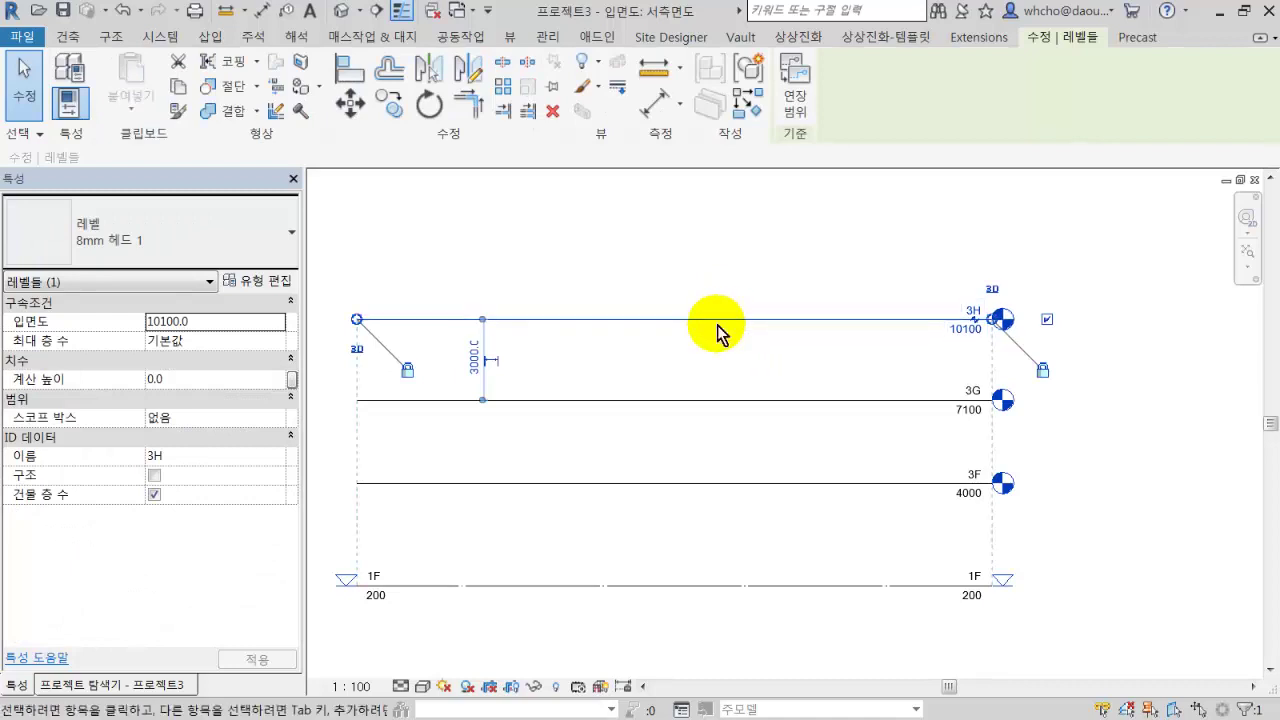
key("Escape")
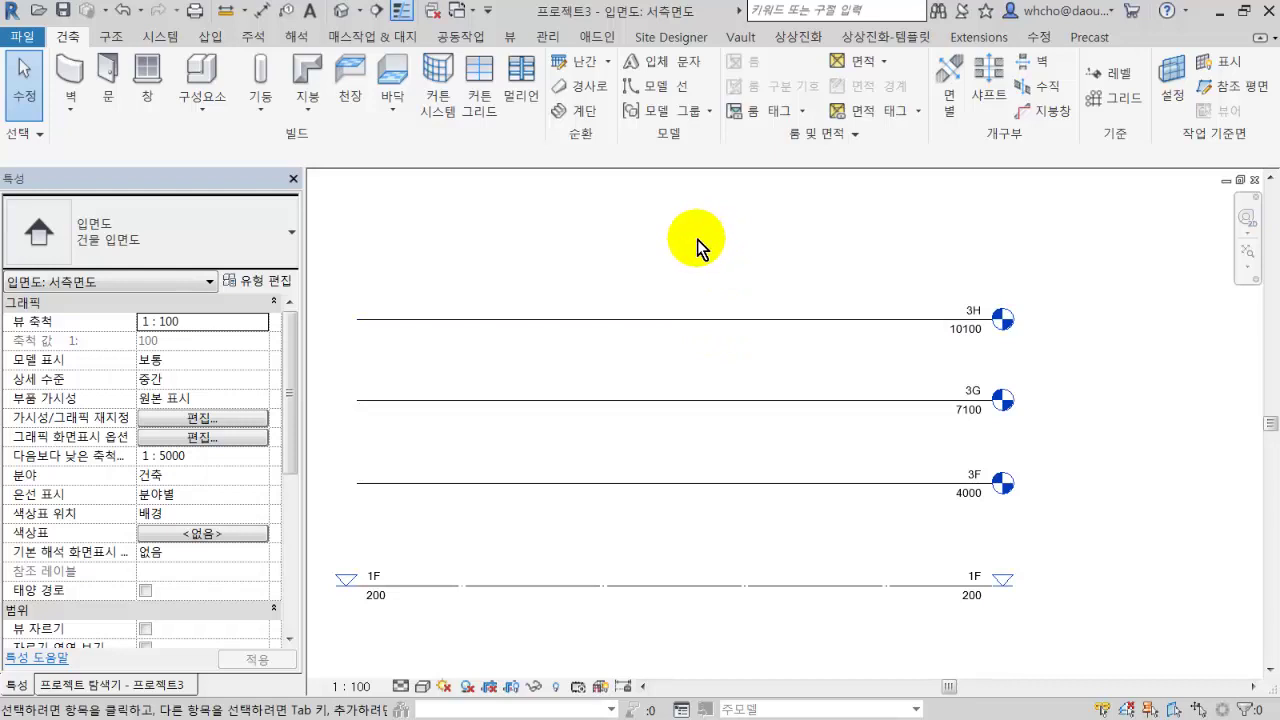
left_click(699, 321)
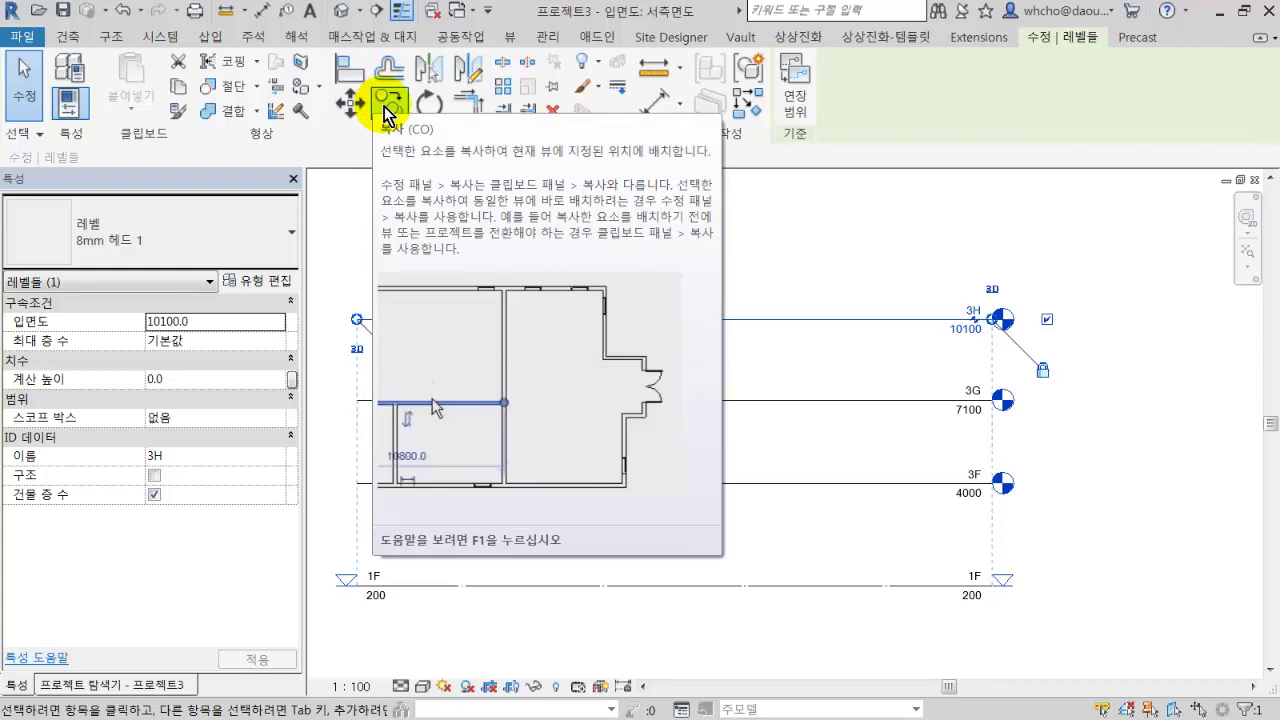
Copy level 3H 3700 upward to create level 3I at 13800.
left_click(384, 106)
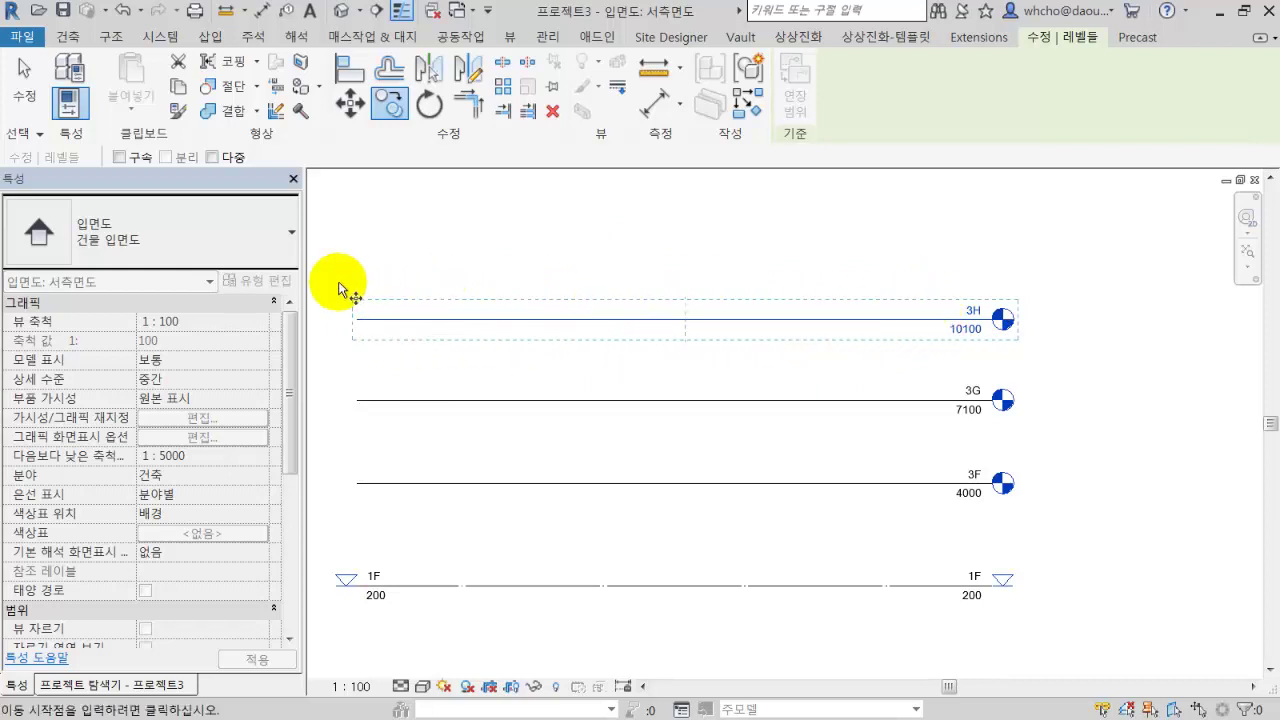
middle_click_drag(573, 350, 641, 439)
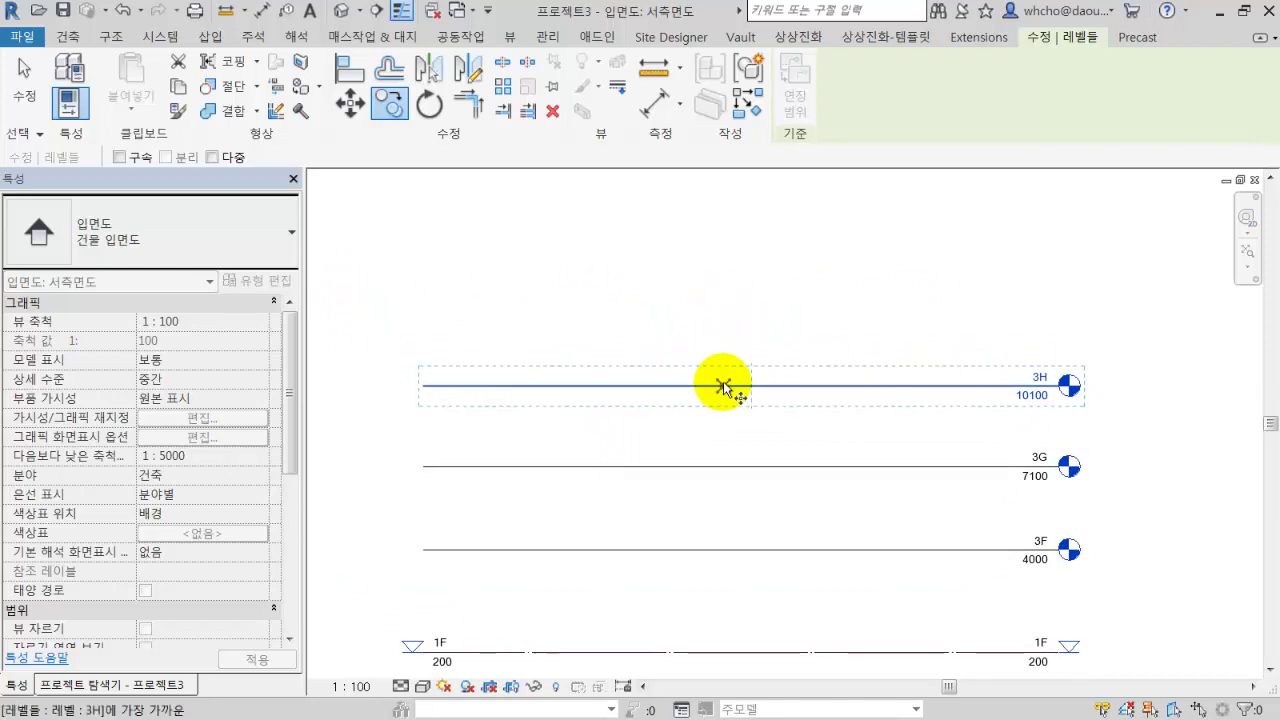
left_click(723, 385)
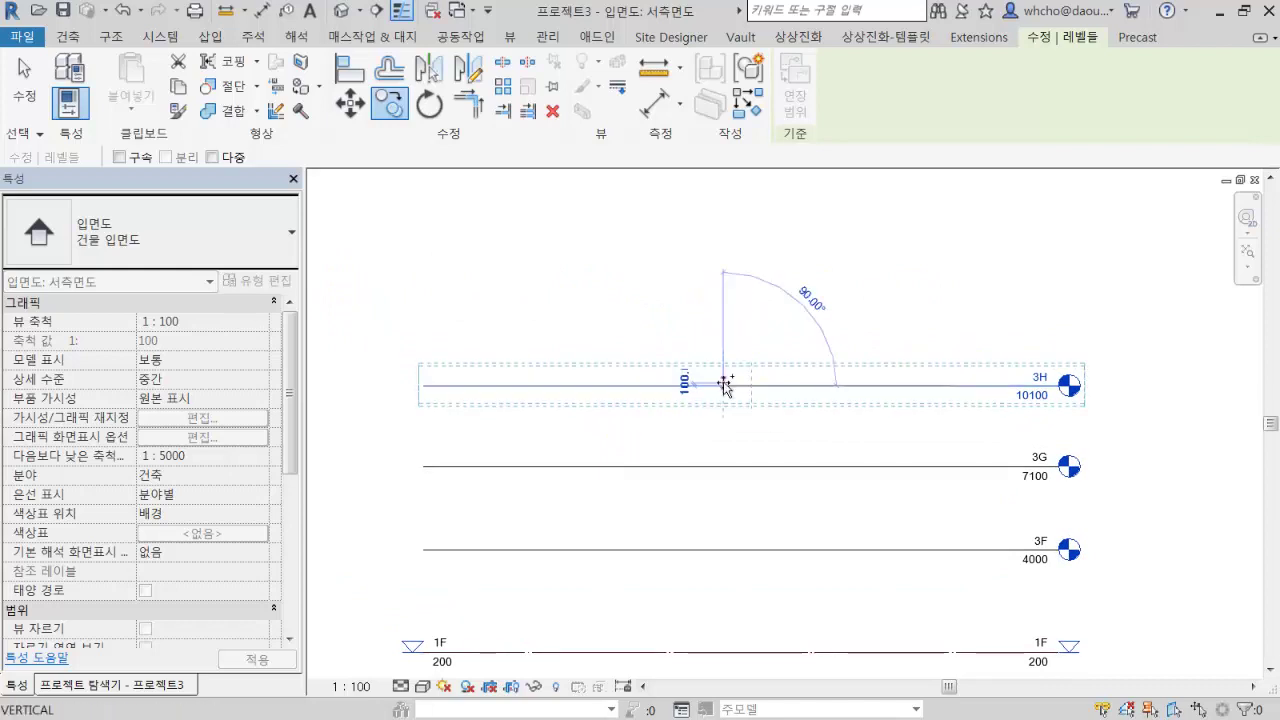
left_click(720, 287)
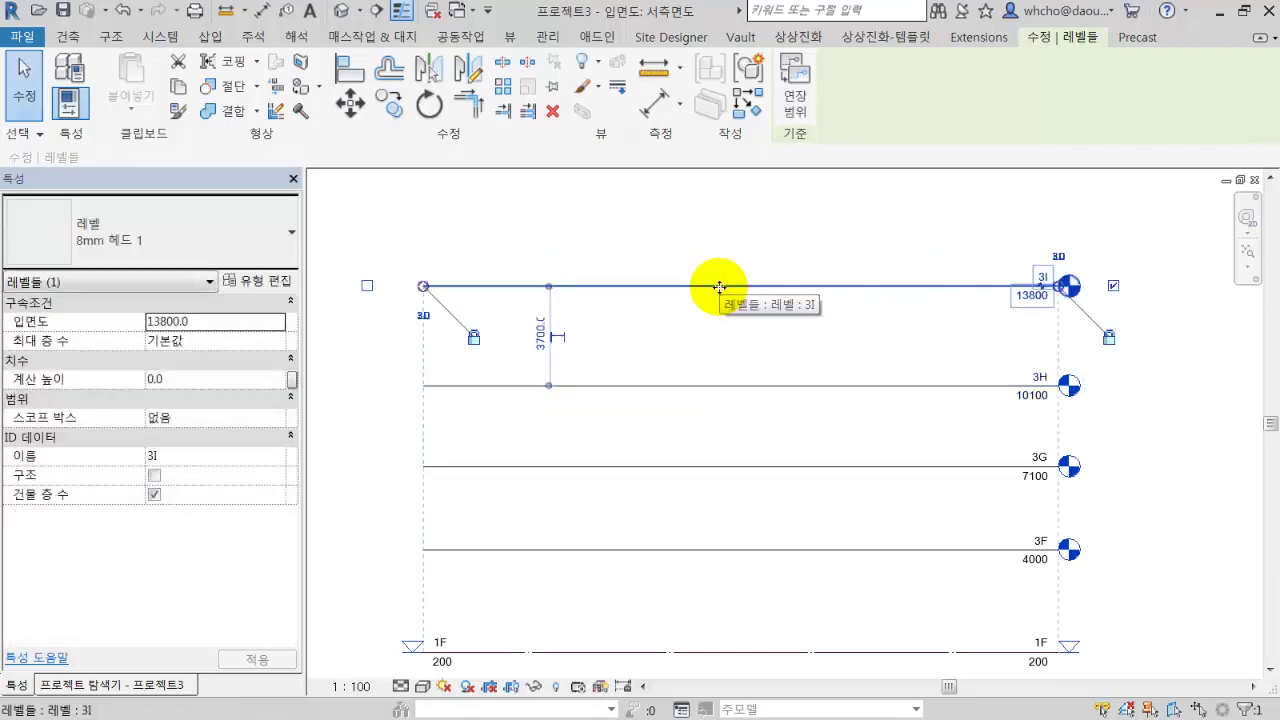
left_click(731, 333)
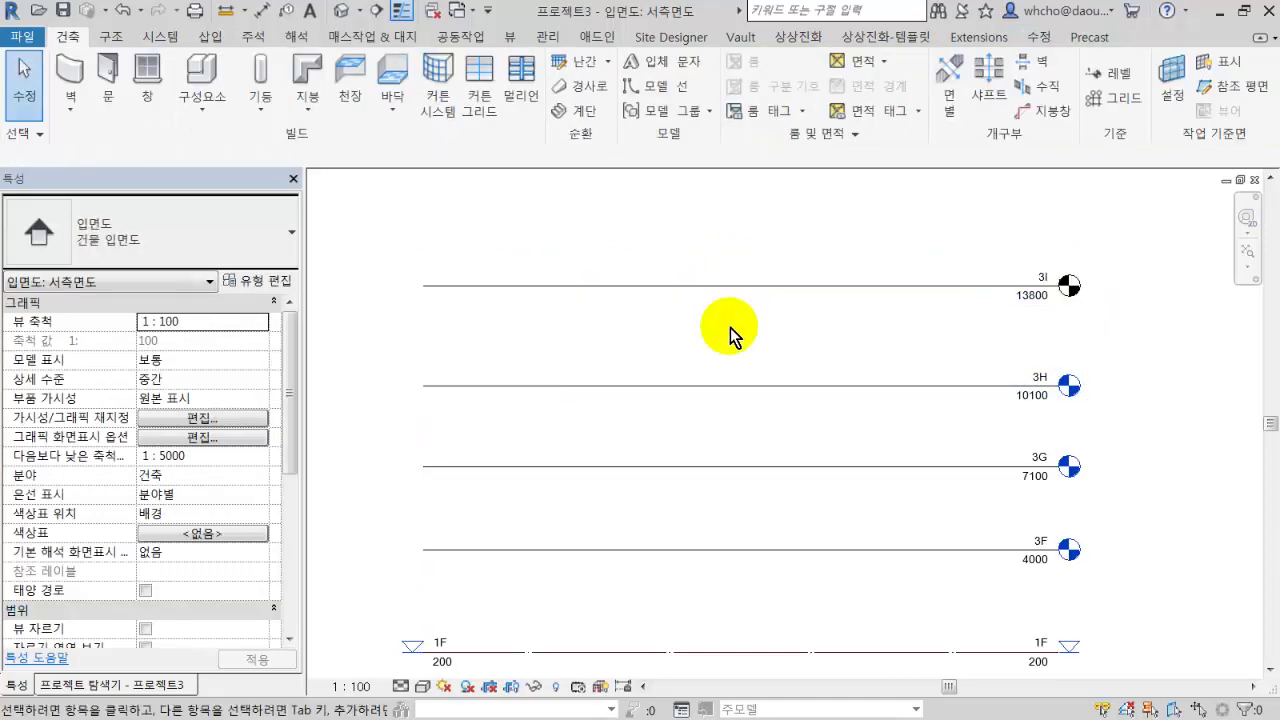
Copy level 3I 1900 upward with CO to create level 3J at 15700.
left_click(734, 285)
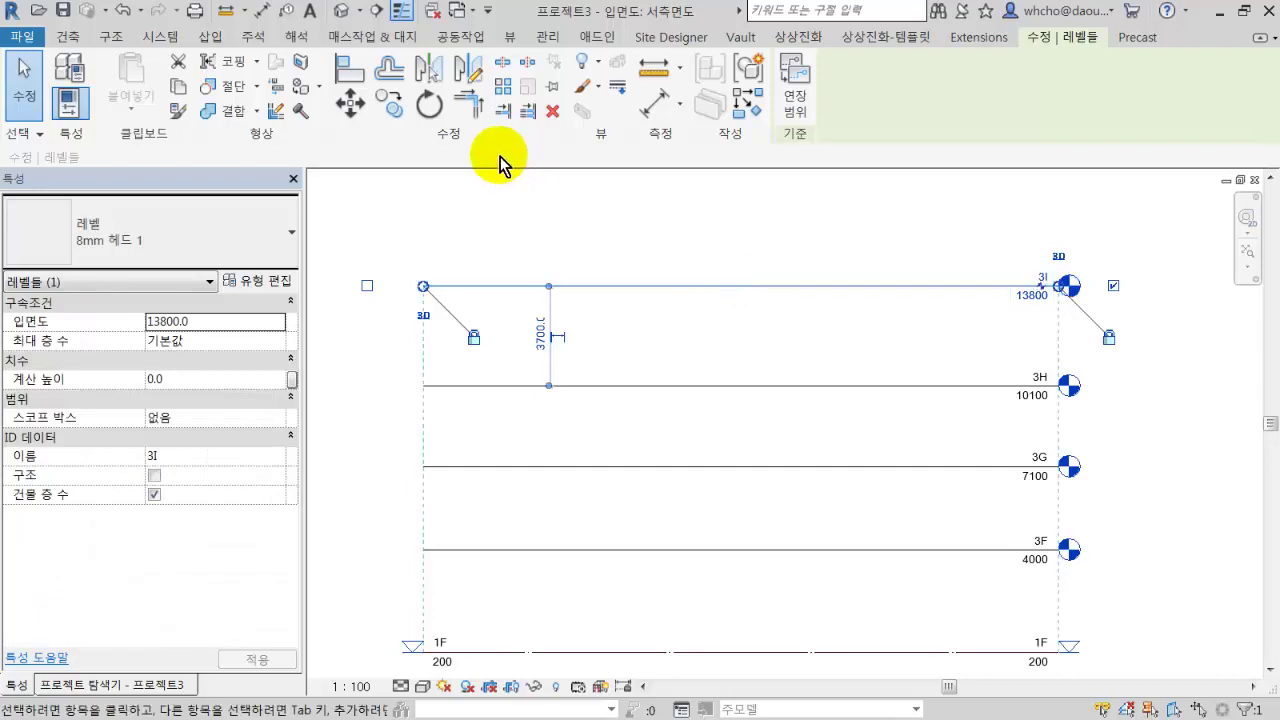
left_click(703, 310)
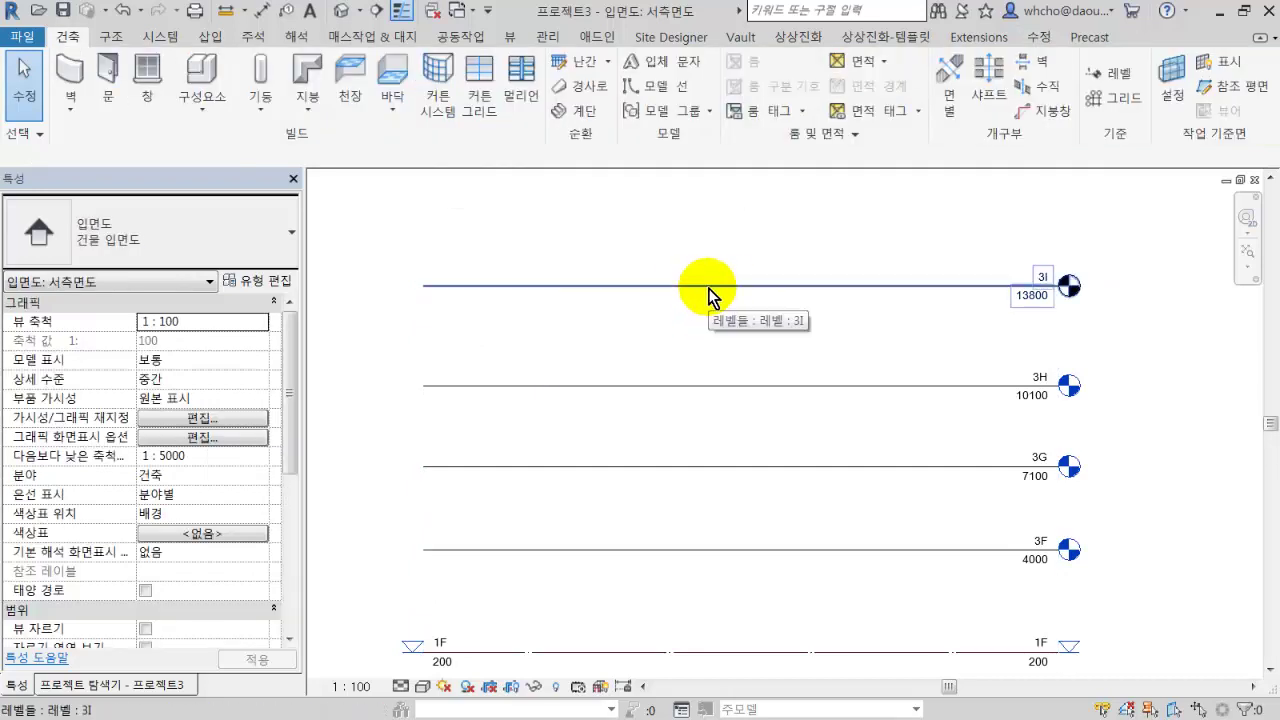
left_click(708, 288)
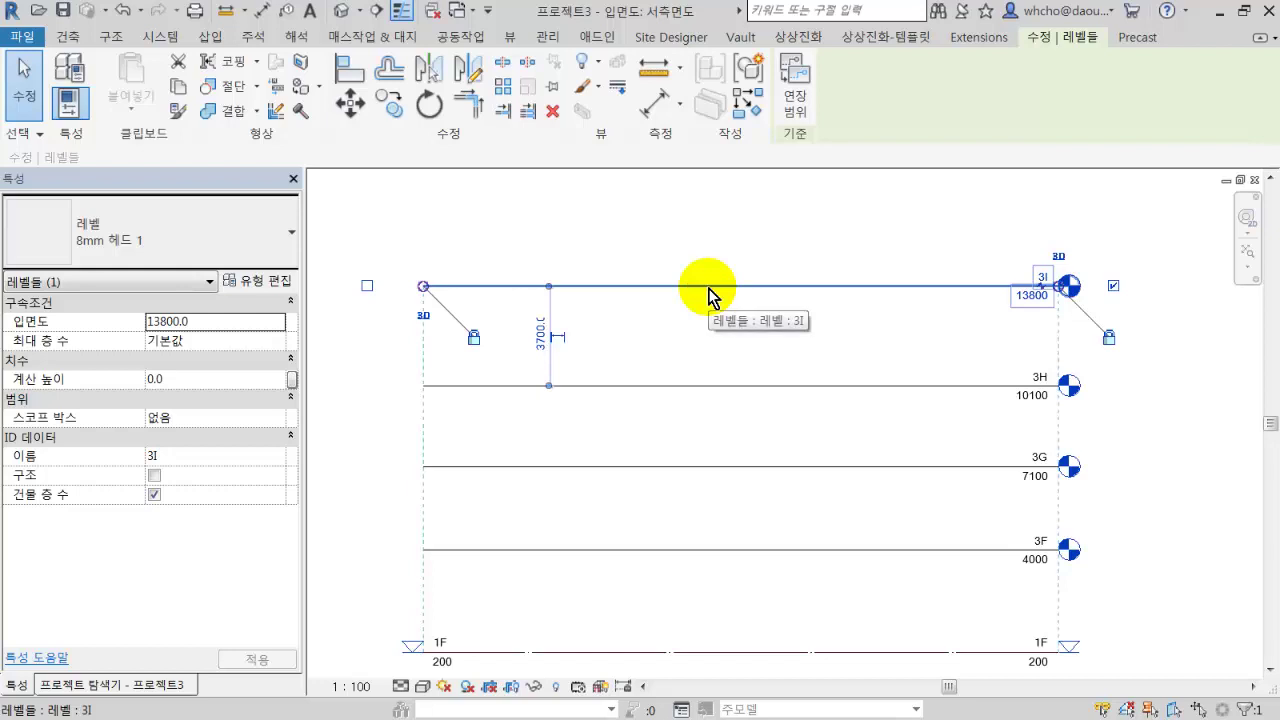
key("c")
key("o")
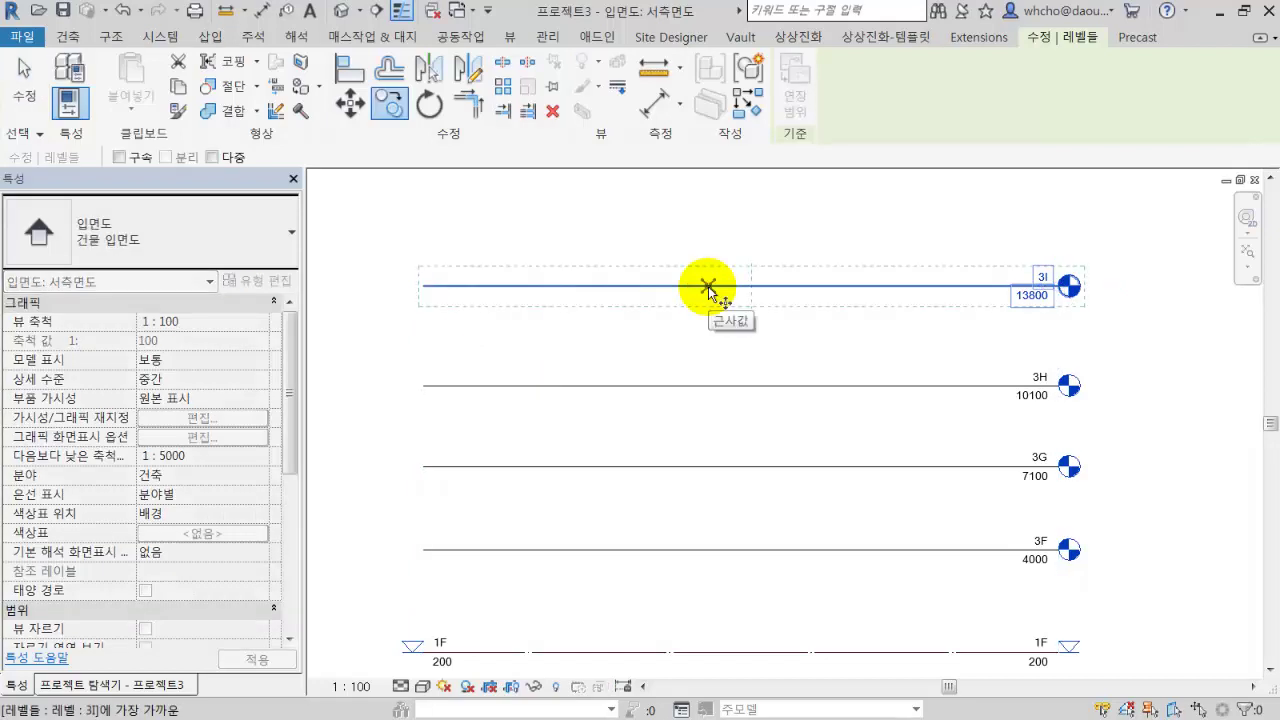
left_click(708, 288)
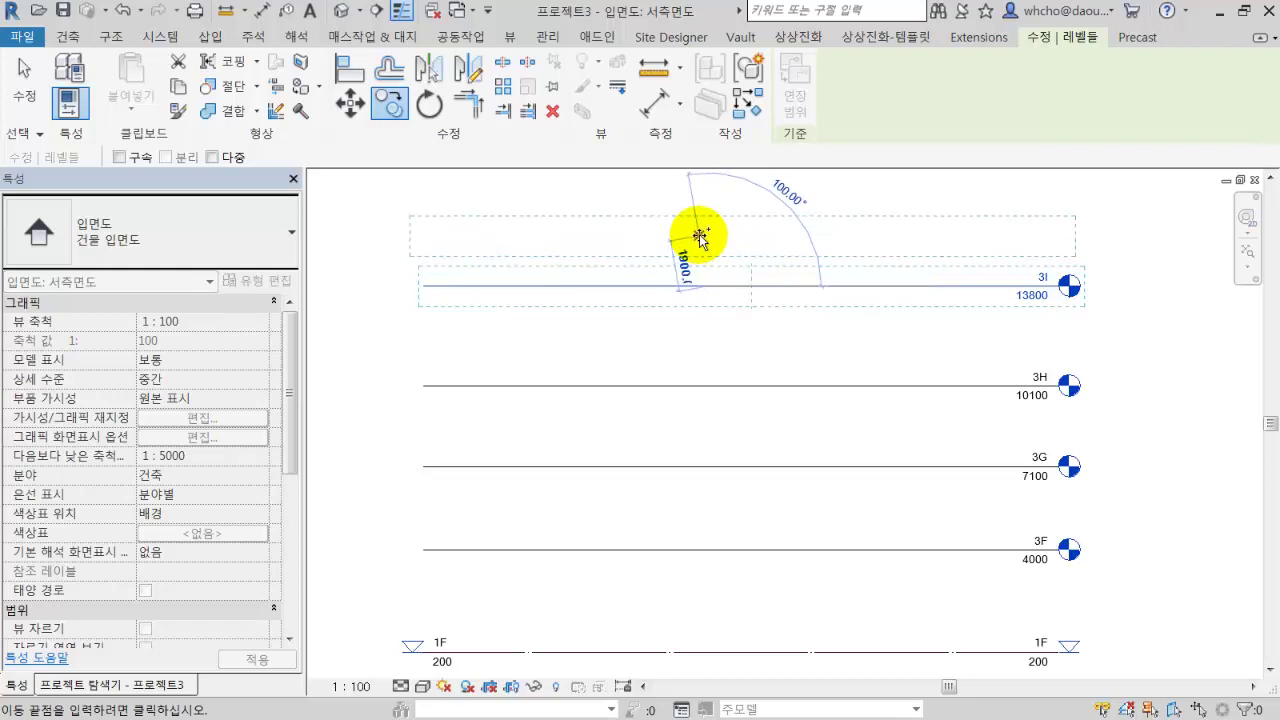
left_click(708, 235)
key("Escape")
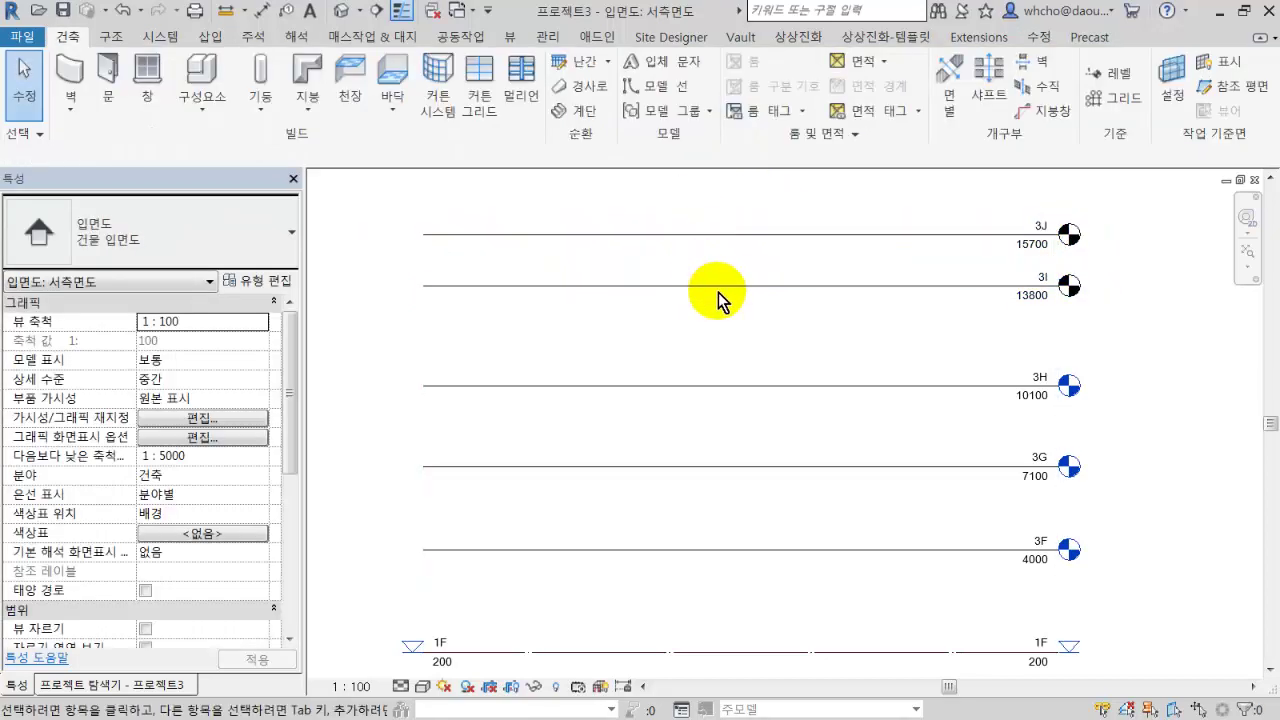
scroll(680, 320, "down", 2)
scroll(661, 346, "down", 1)
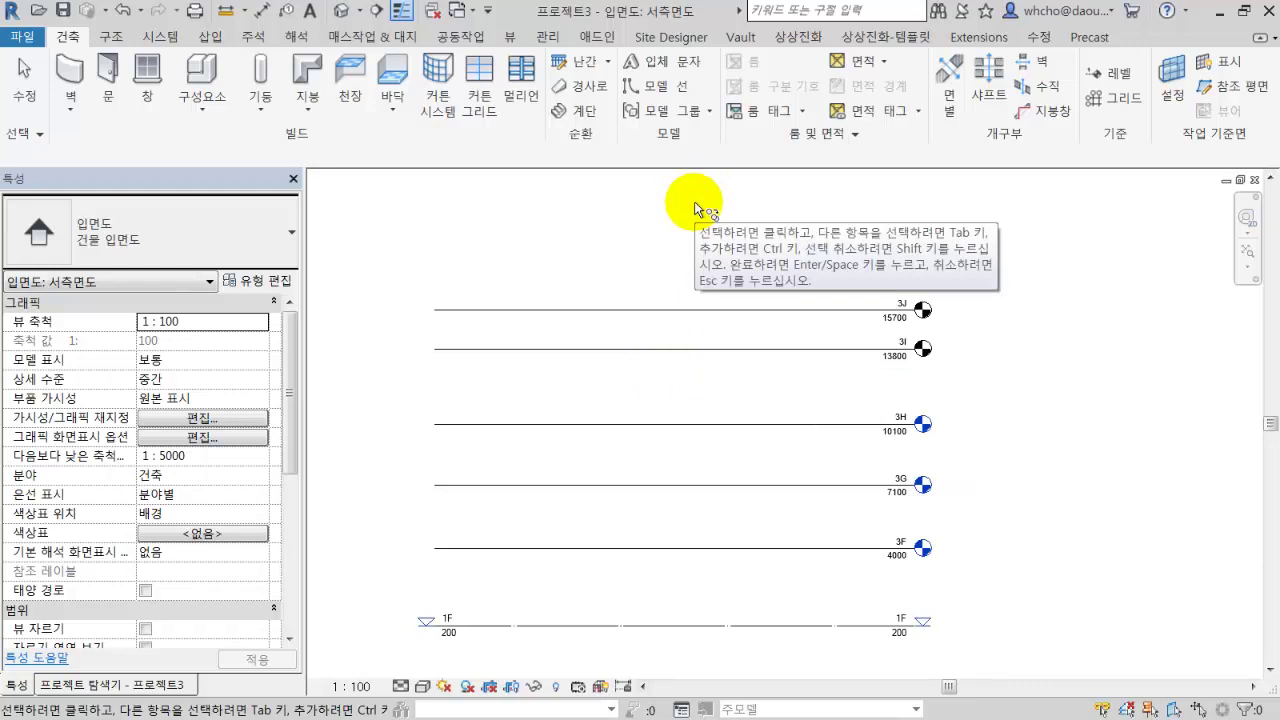
Copy levels 3I and 3J together 4200 higher, creating 3K at 18000 and 3L at 19900.
left_click_drag(834, 243, 677, 363)
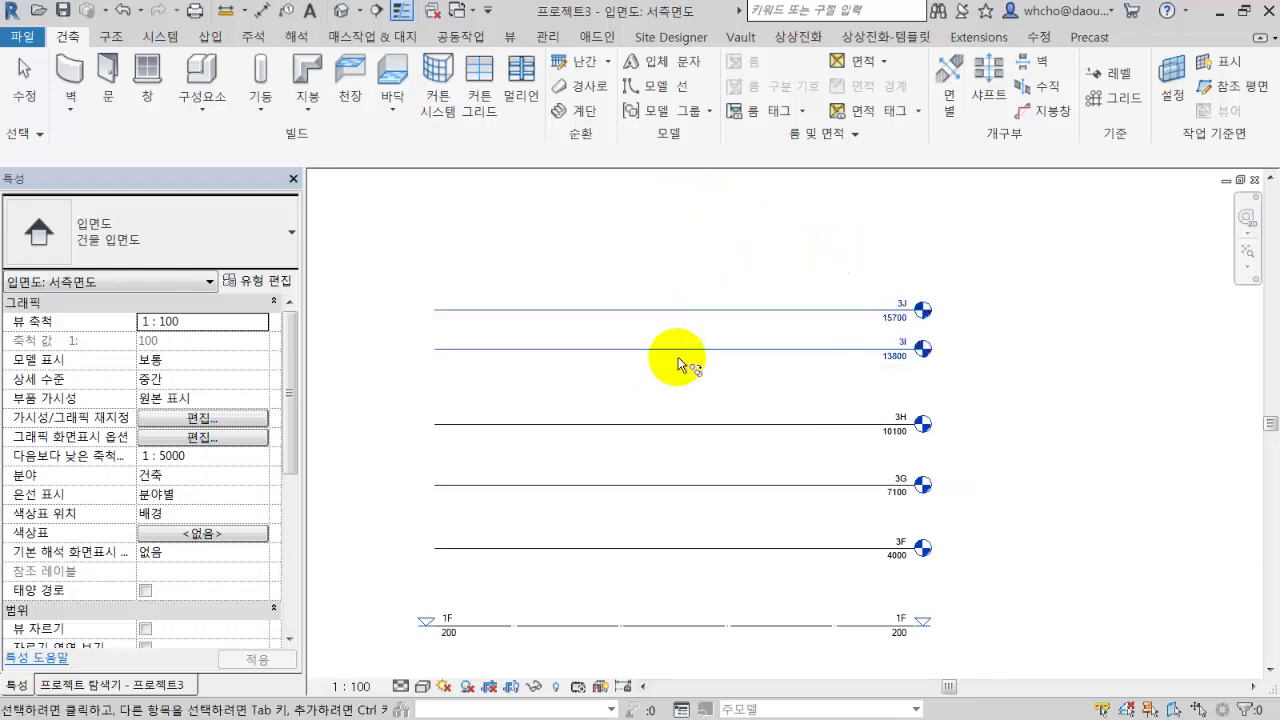
key("m")
key("v")
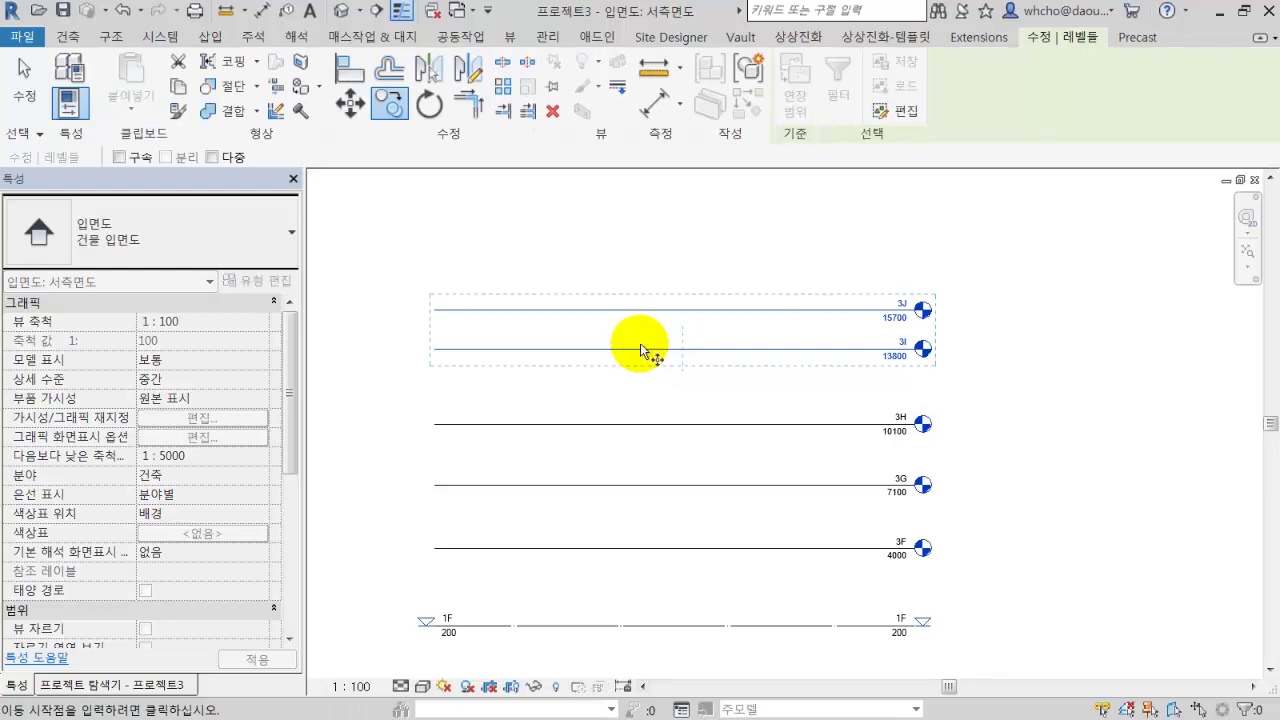
left_click(640, 350)
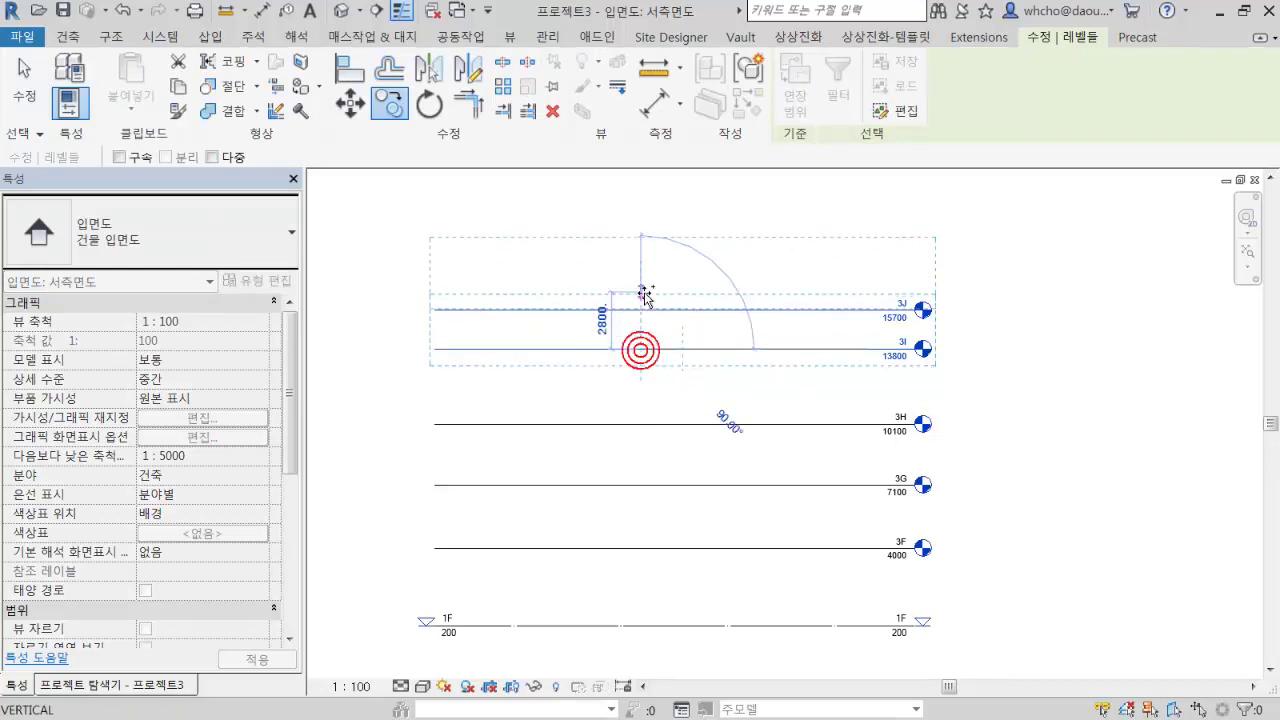
left_click(651, 266)
left_click(645, 263)
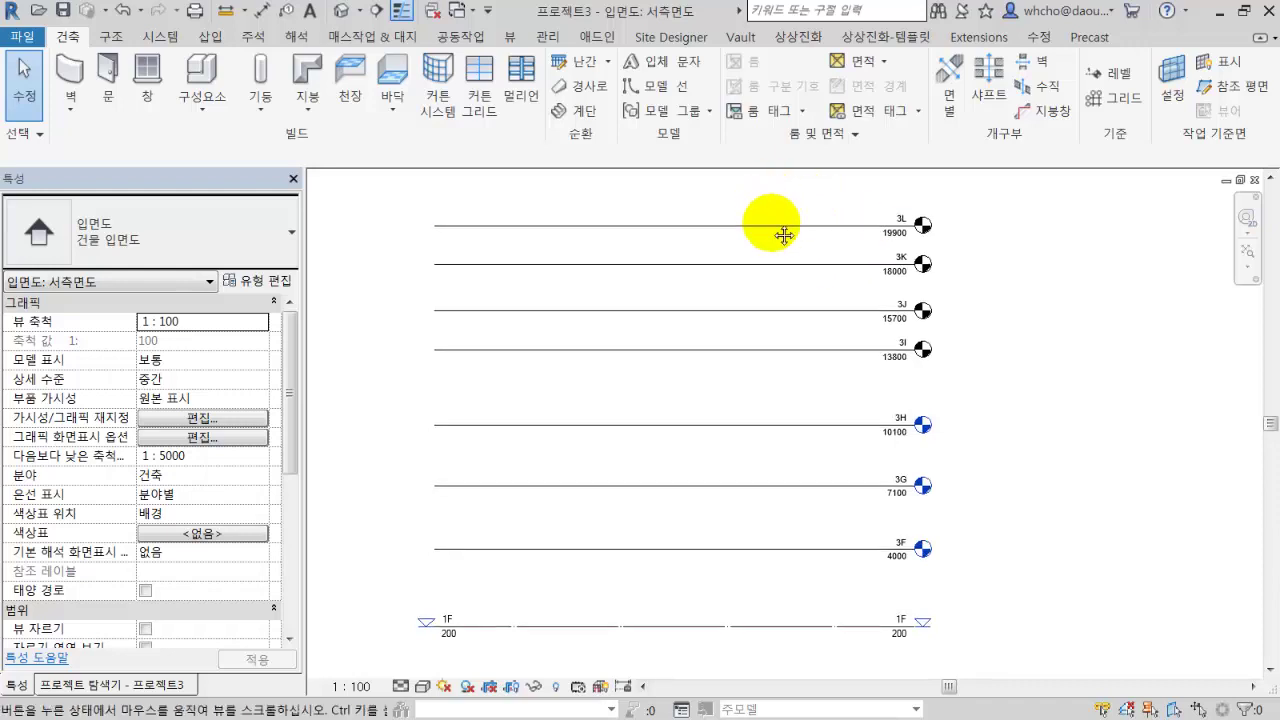
middle_click_drag(780, 234, 750, 304)
scroll(891, 400, "up", 2)
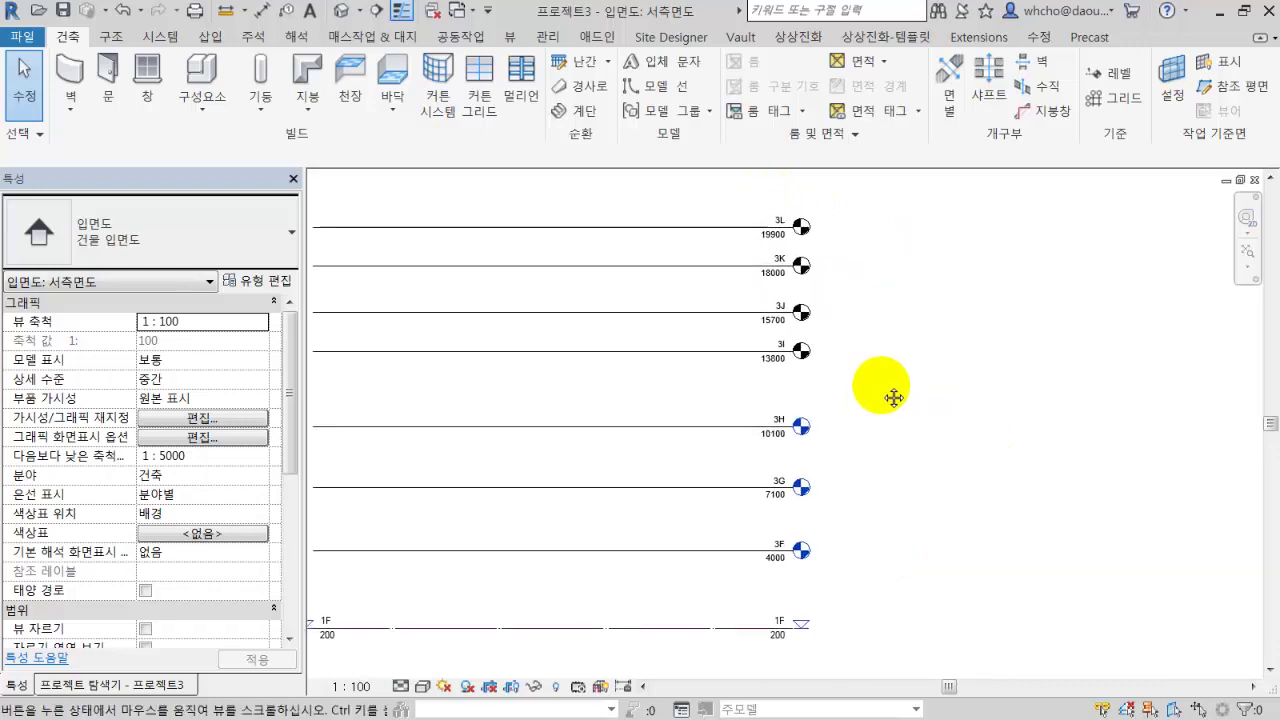
scroll(883, 455, "up", 1)
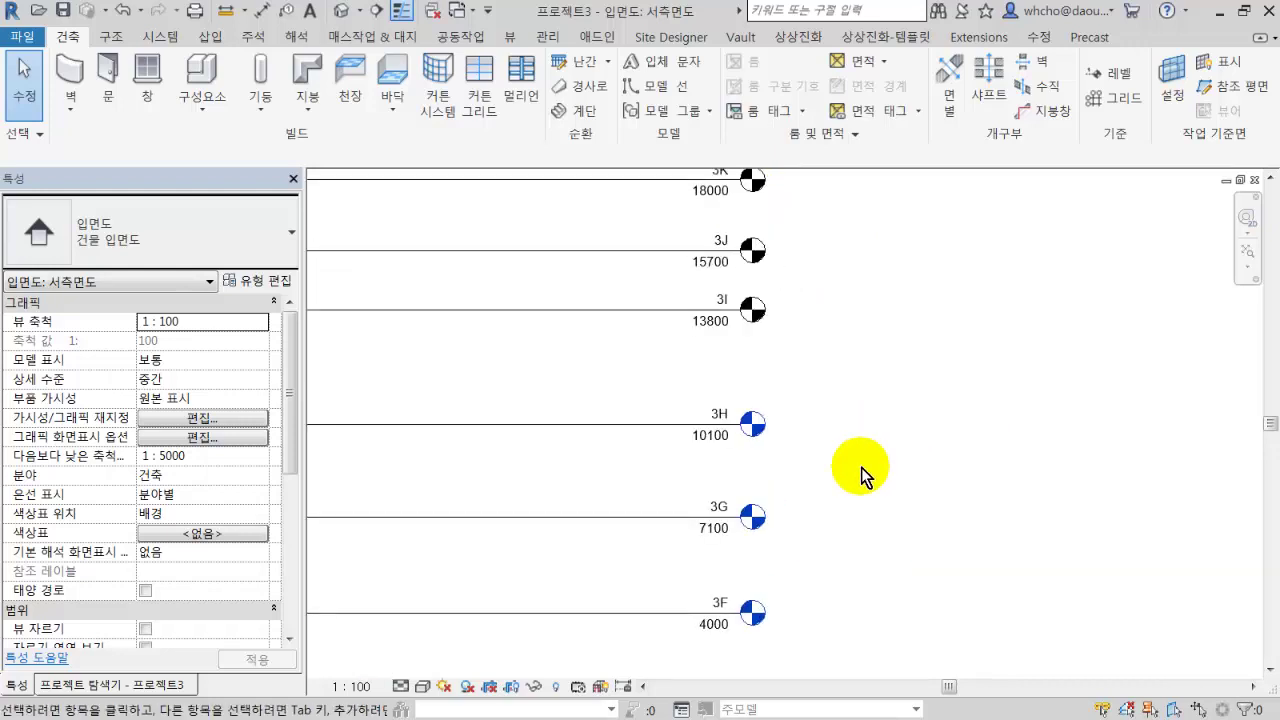
scroll(861, 467, "up", 1)
scroll(743, 449, "up", 1)
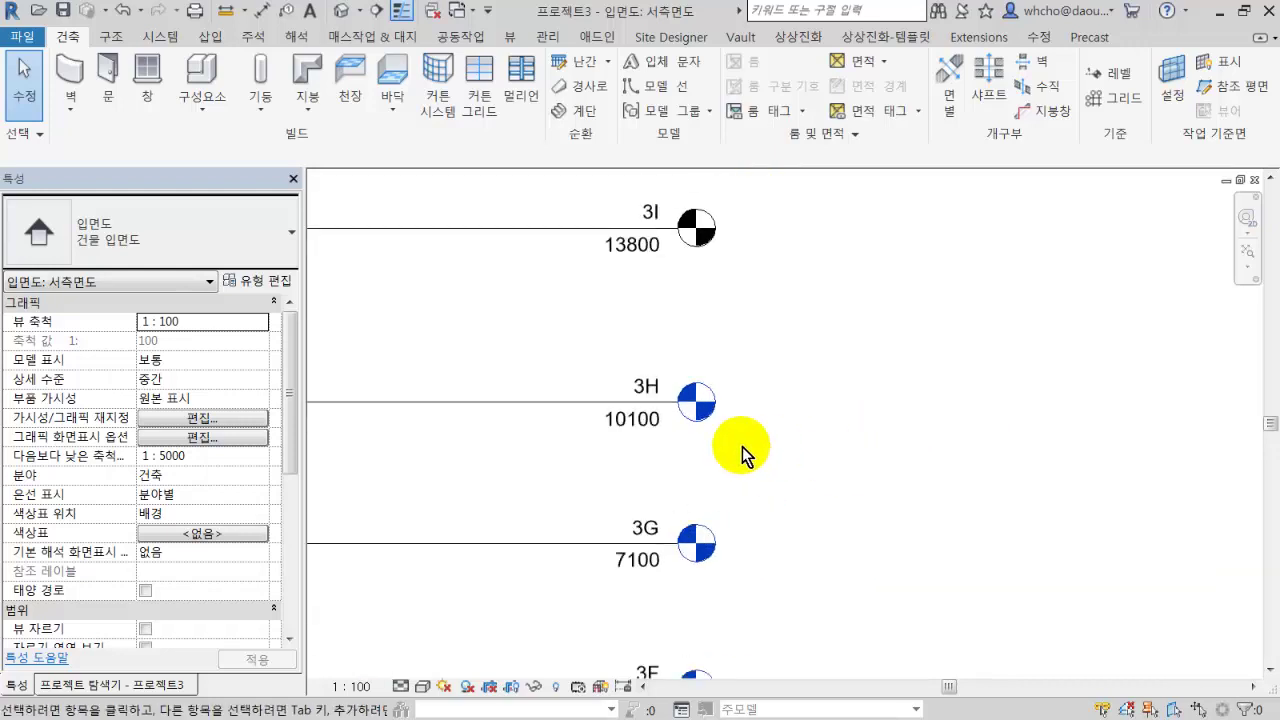
middle_click_drag(743, 449, 937, 503)
left_click(909, 421)
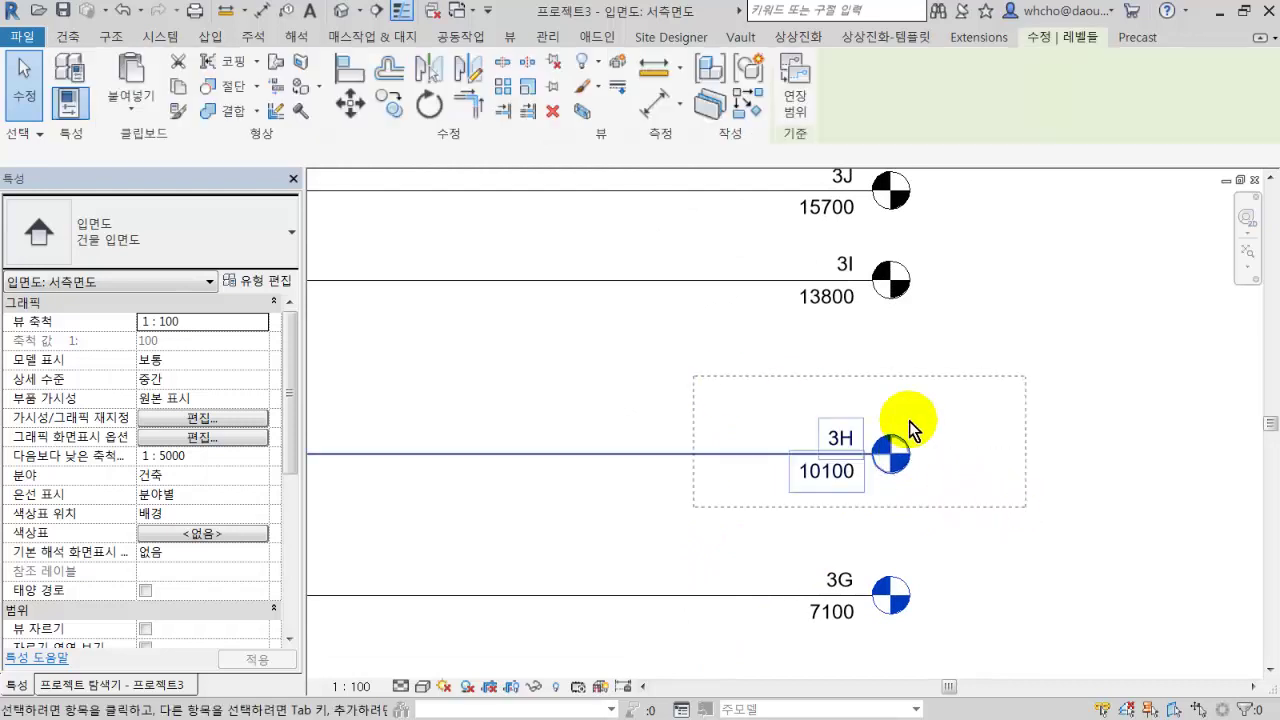
left_click(960, 450)
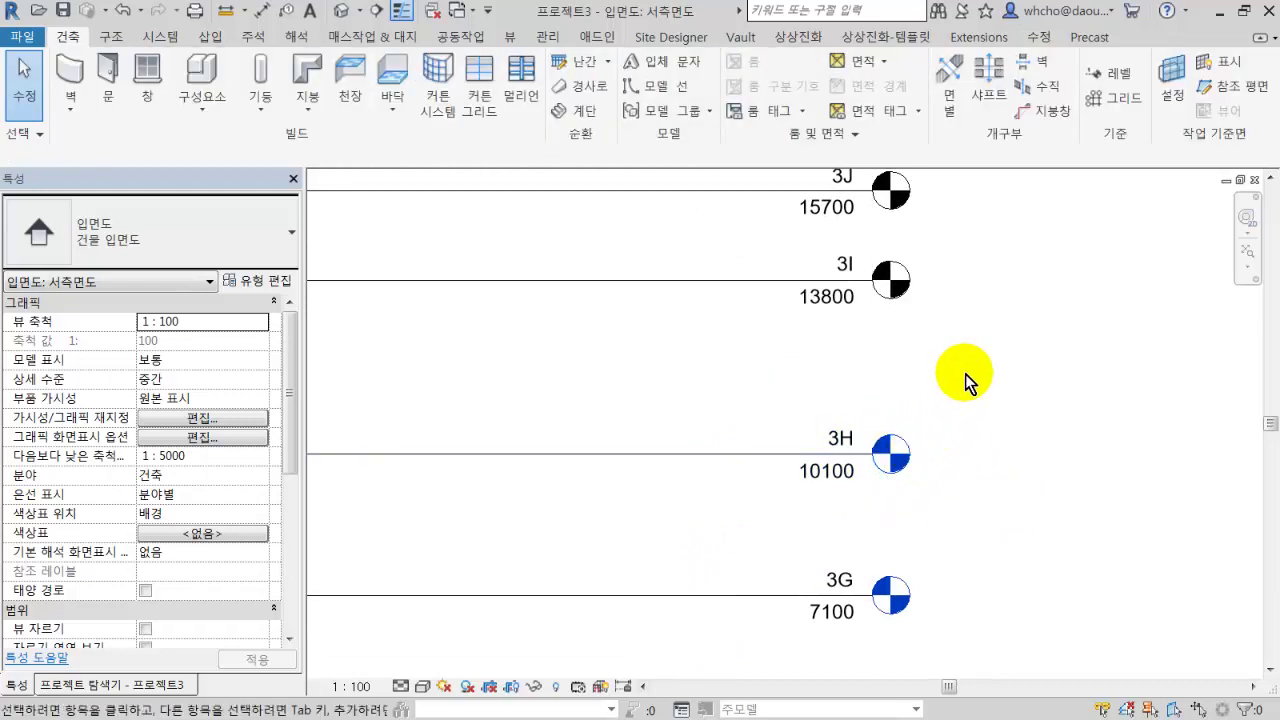
middle_click_drag(965, 371, 902, 447)
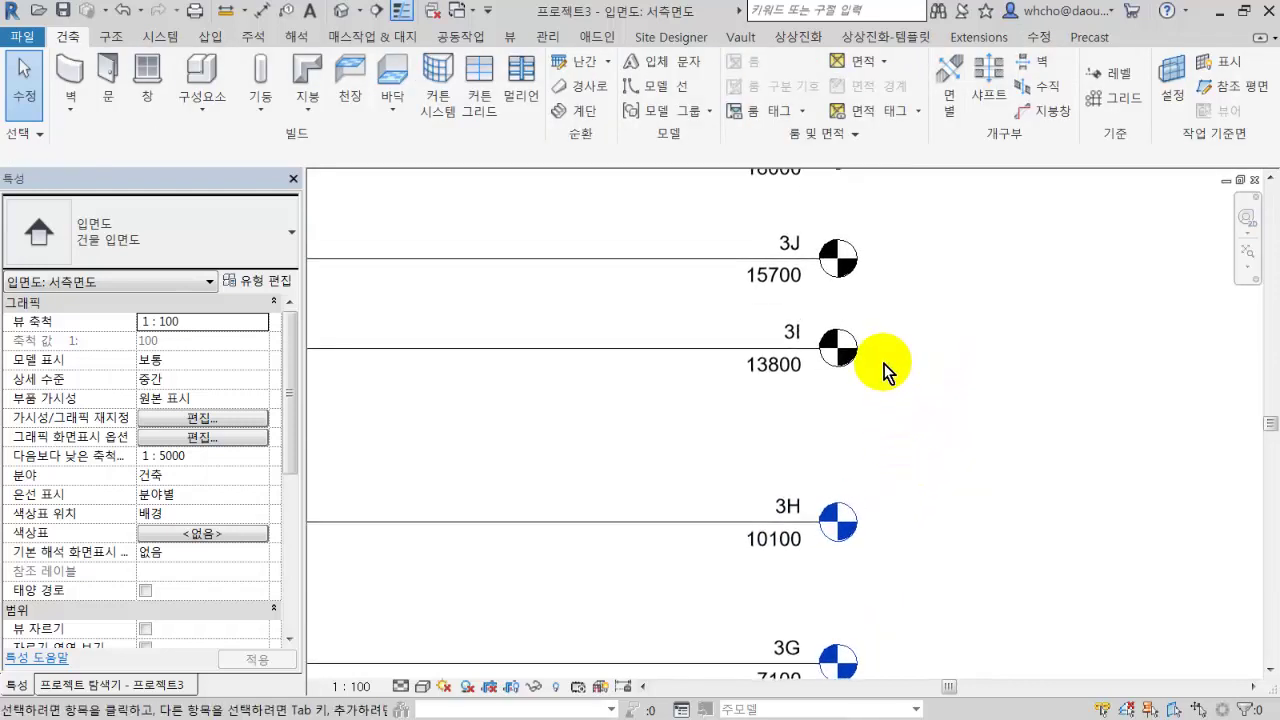
Show the Project Browser view list and select the 3H floor plan in it.
left_click(121, 685)
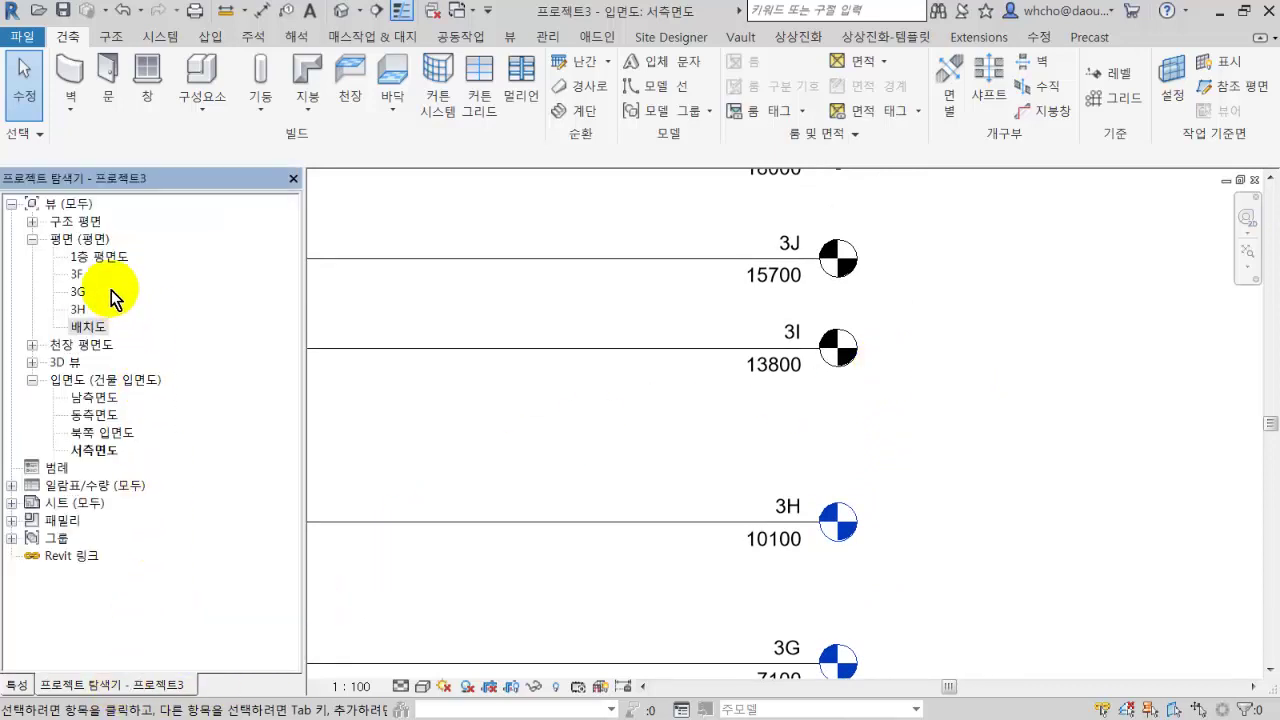
left_click(80, 310)
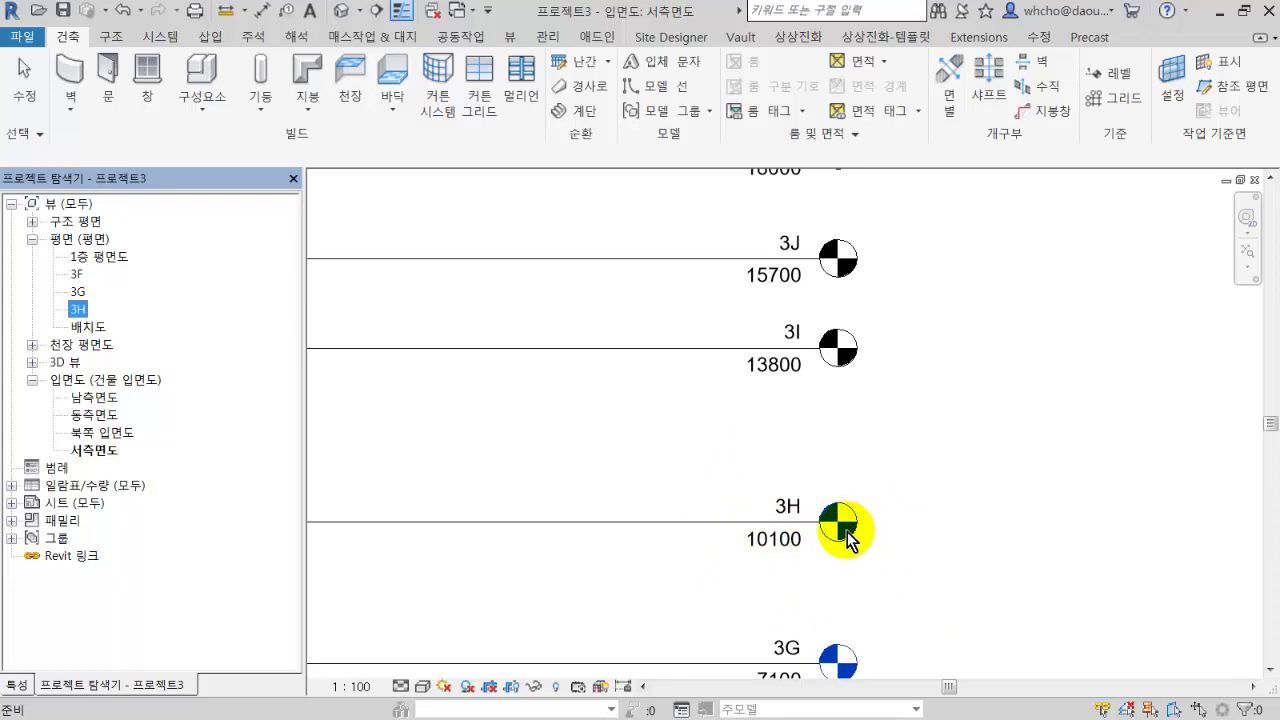
left_click(830, 452)
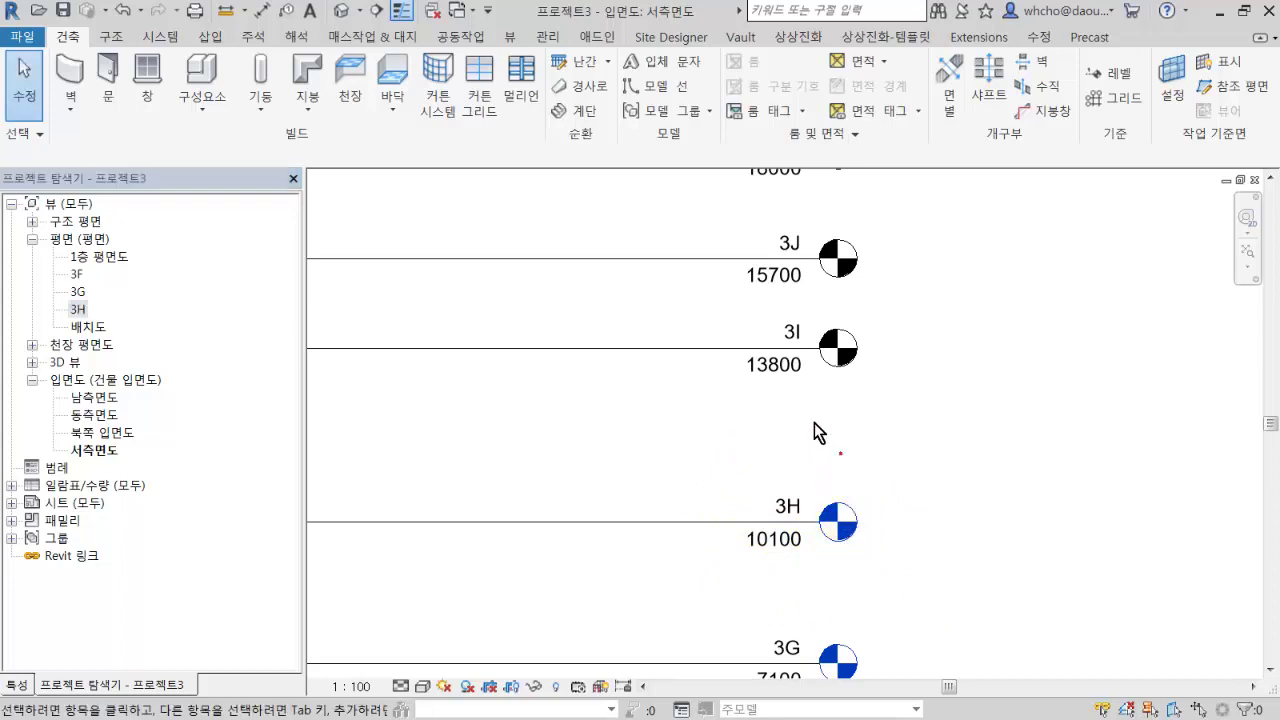
Drag level 3I below 3H, add an elbow to its line, and set it to 9540.
middle_click_drag(812, 275, 806, 408)
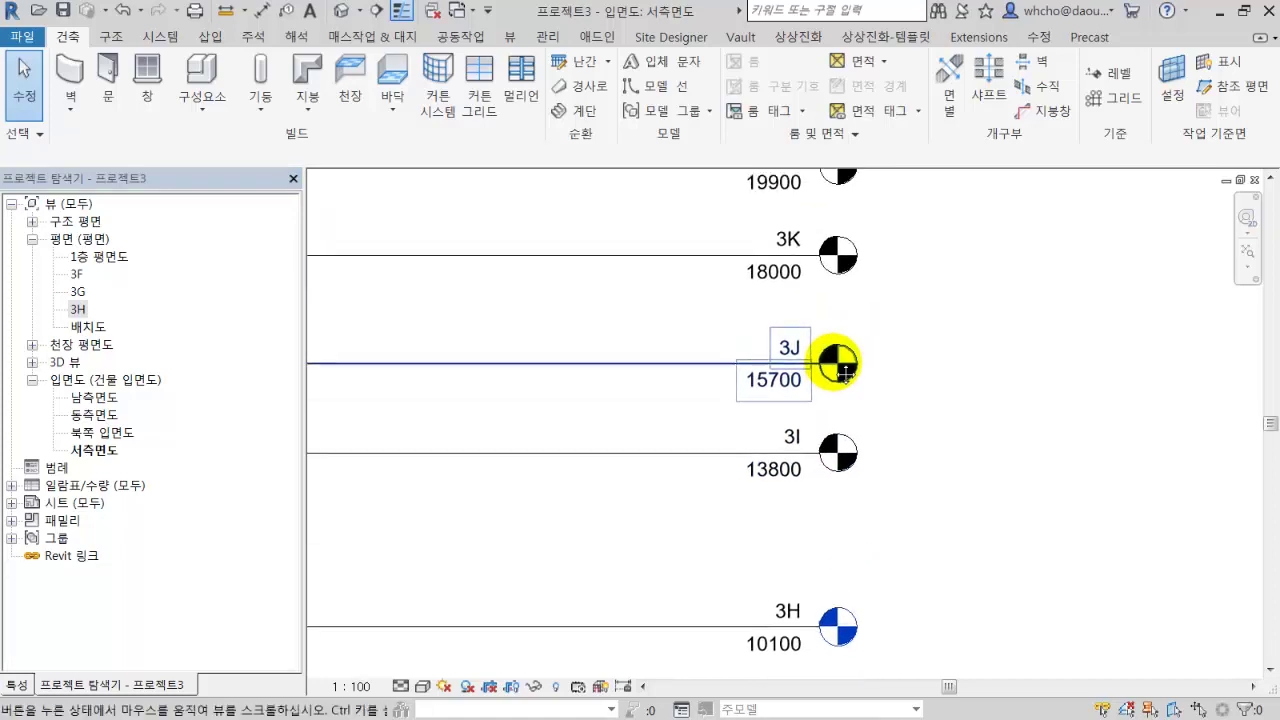
left_click(845, 496)
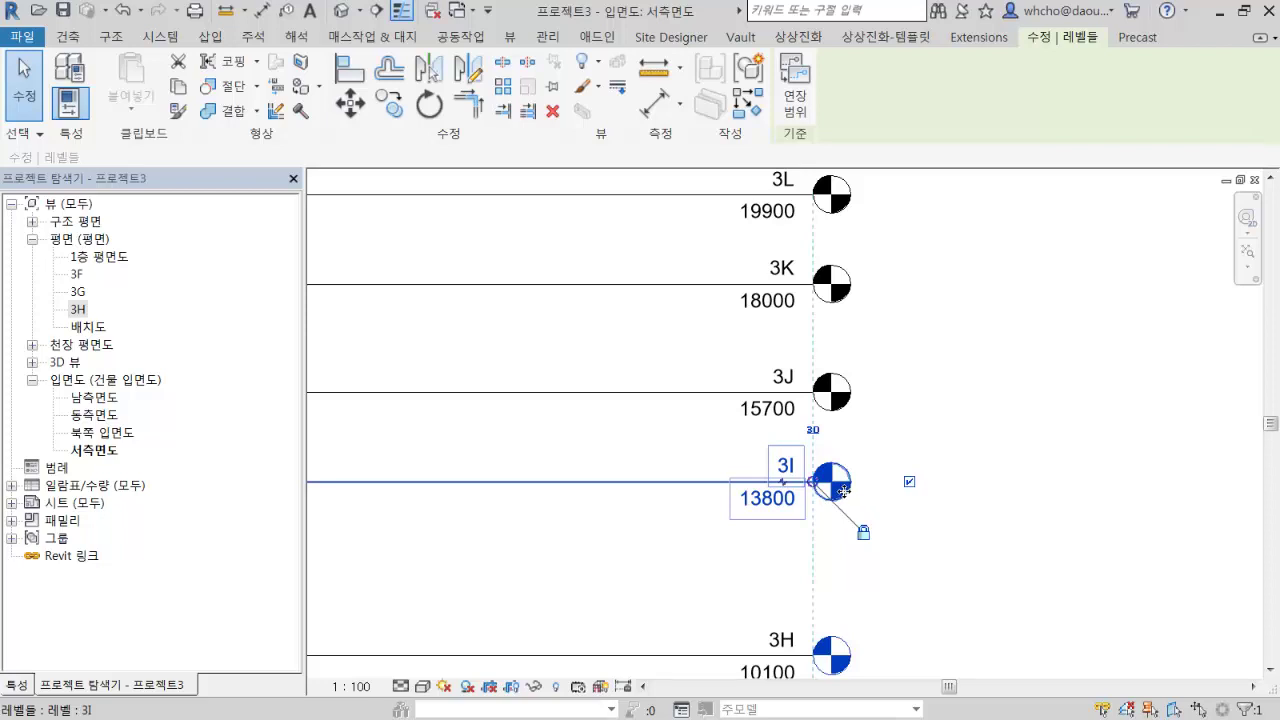
scroll(812, 500, "down", 2)
scroll(931, 443, "up", 4)
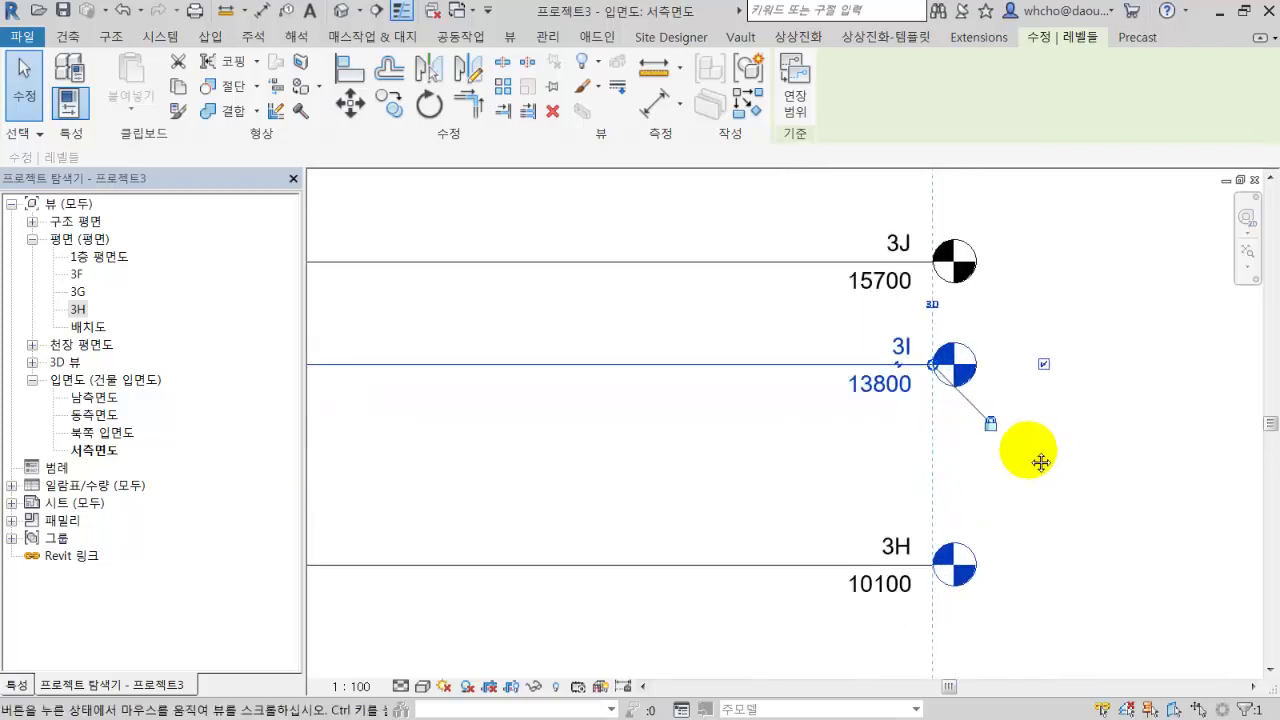
left_click(971, 409)
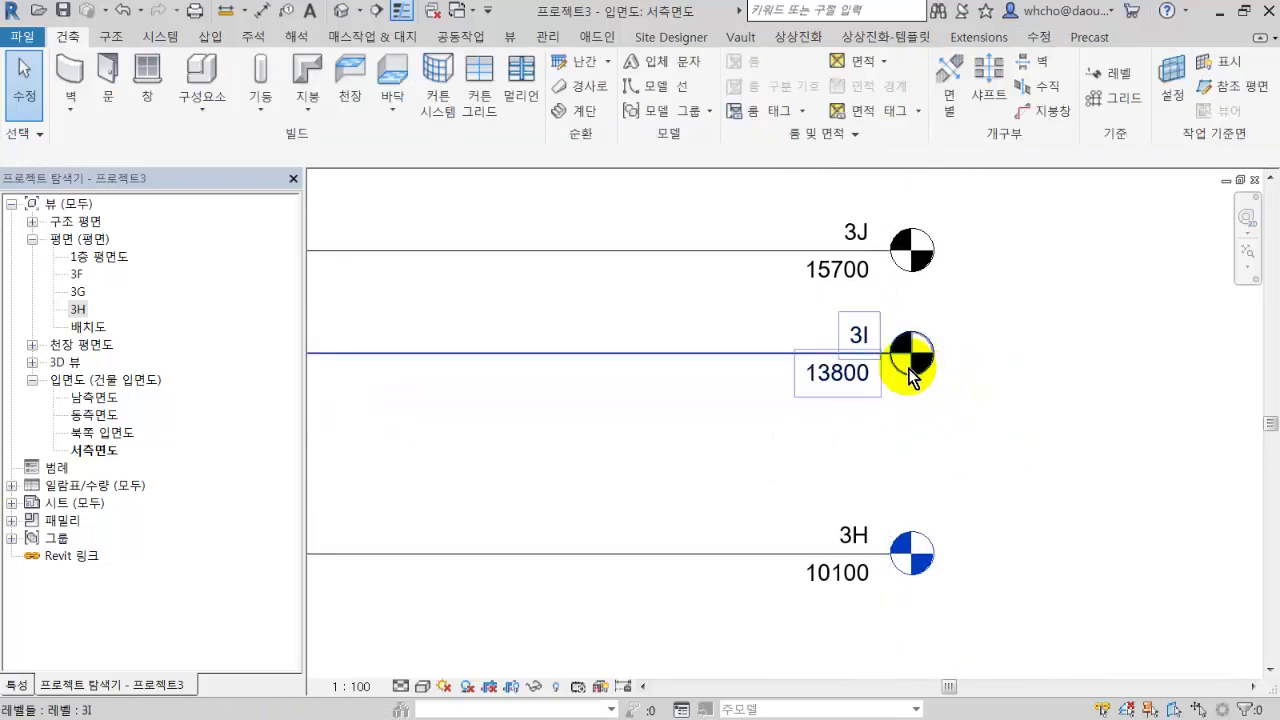
left_click(768, 352)
left_click_drag(768, 352, 766, 600, "ctrl")
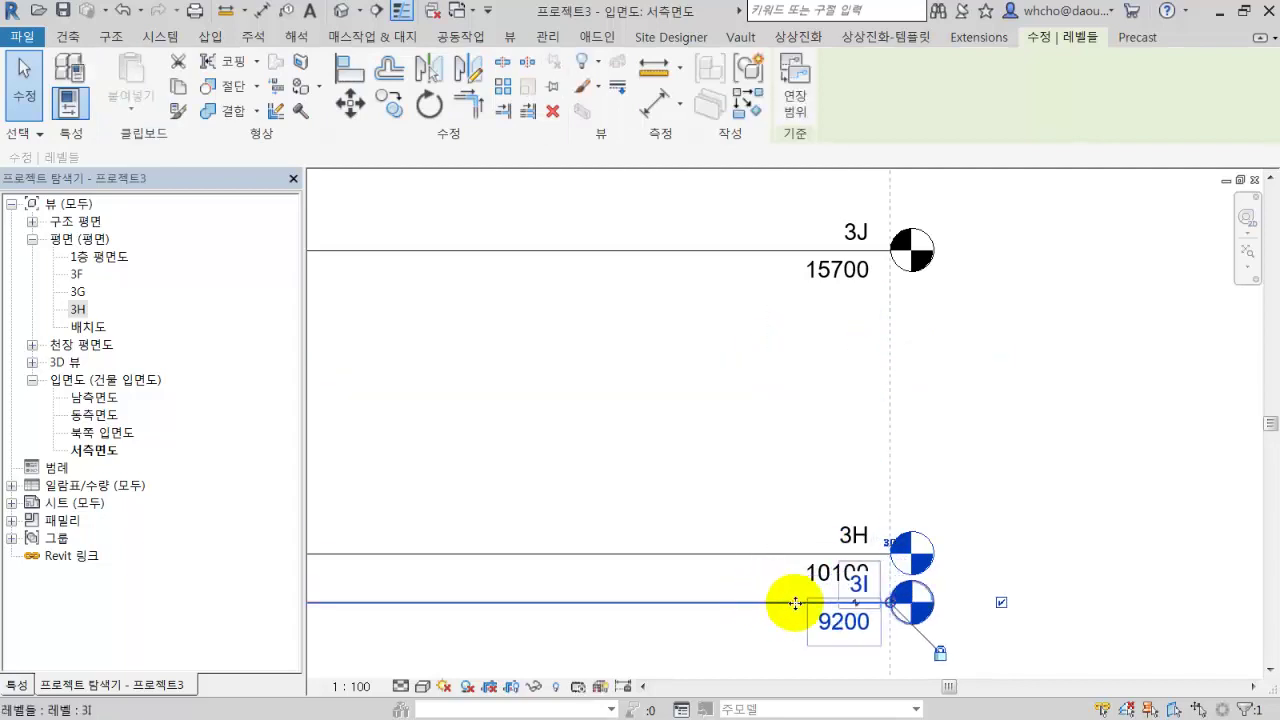
middle_click_drag(786, 600, 800, 514)
scroll(762, 472, "up", 3)
left_click(702, 476)
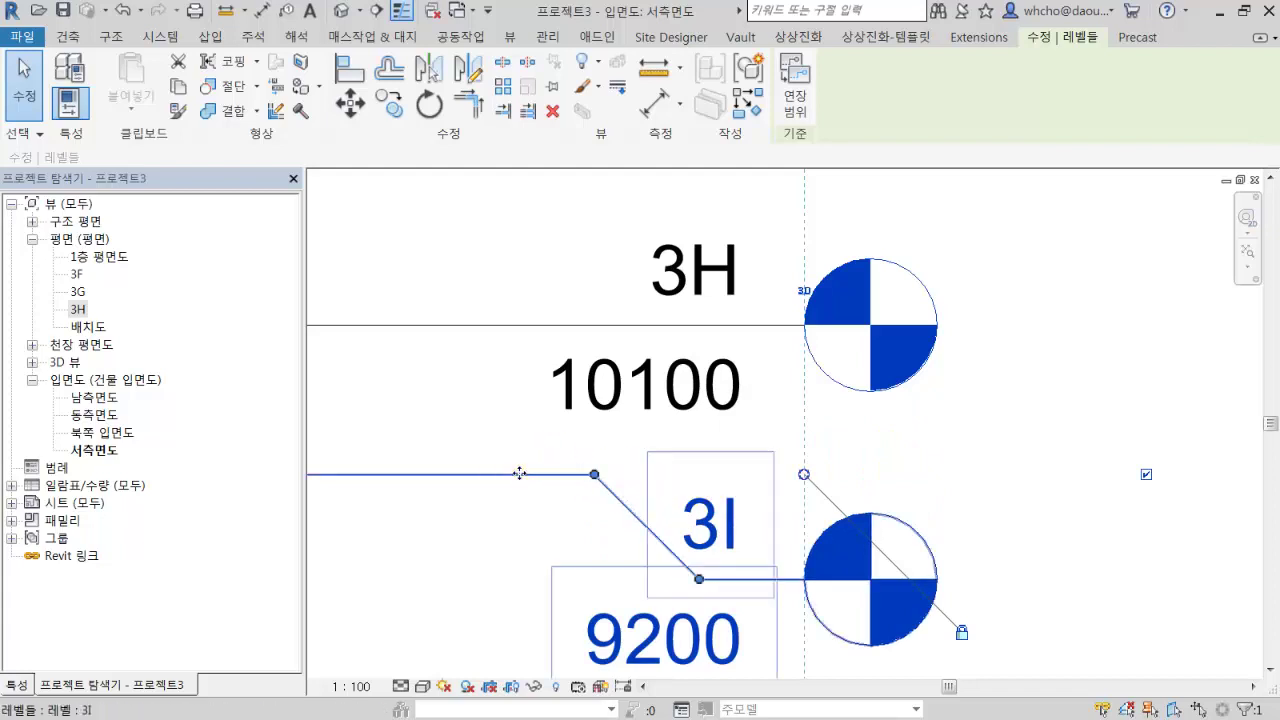
left_click_drag(517, 471, 534, 420)
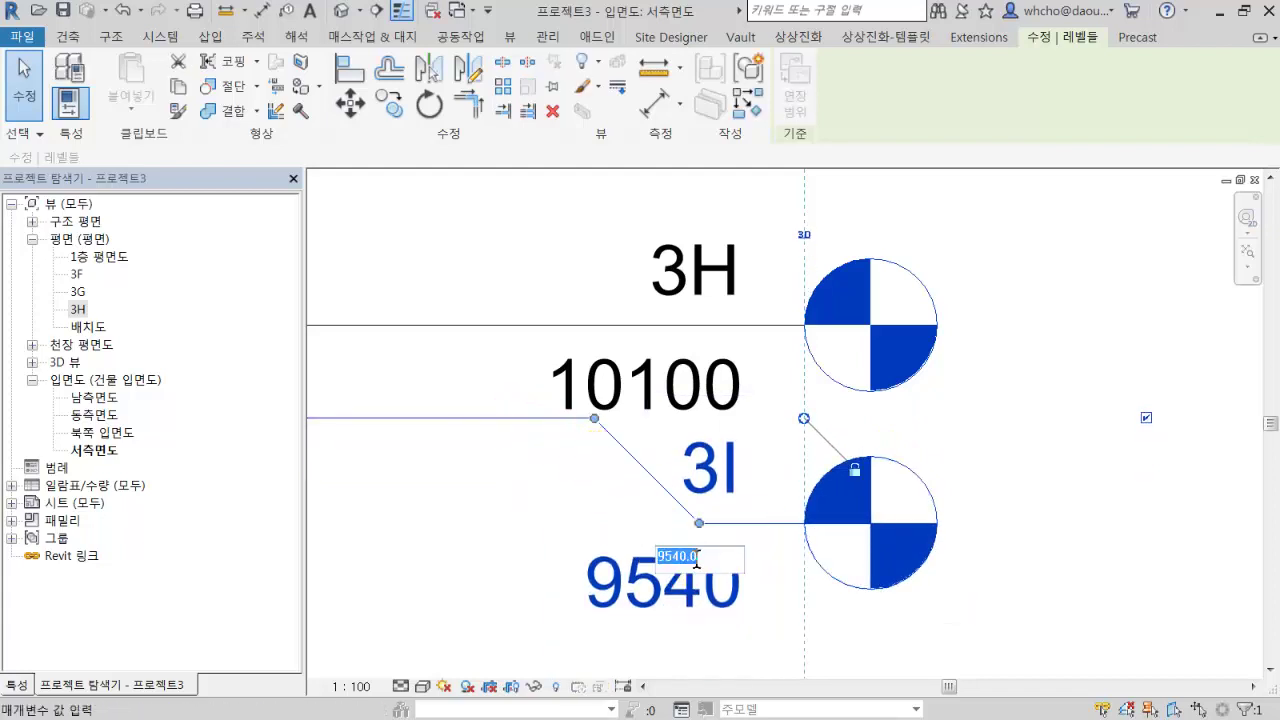
key("Escape")
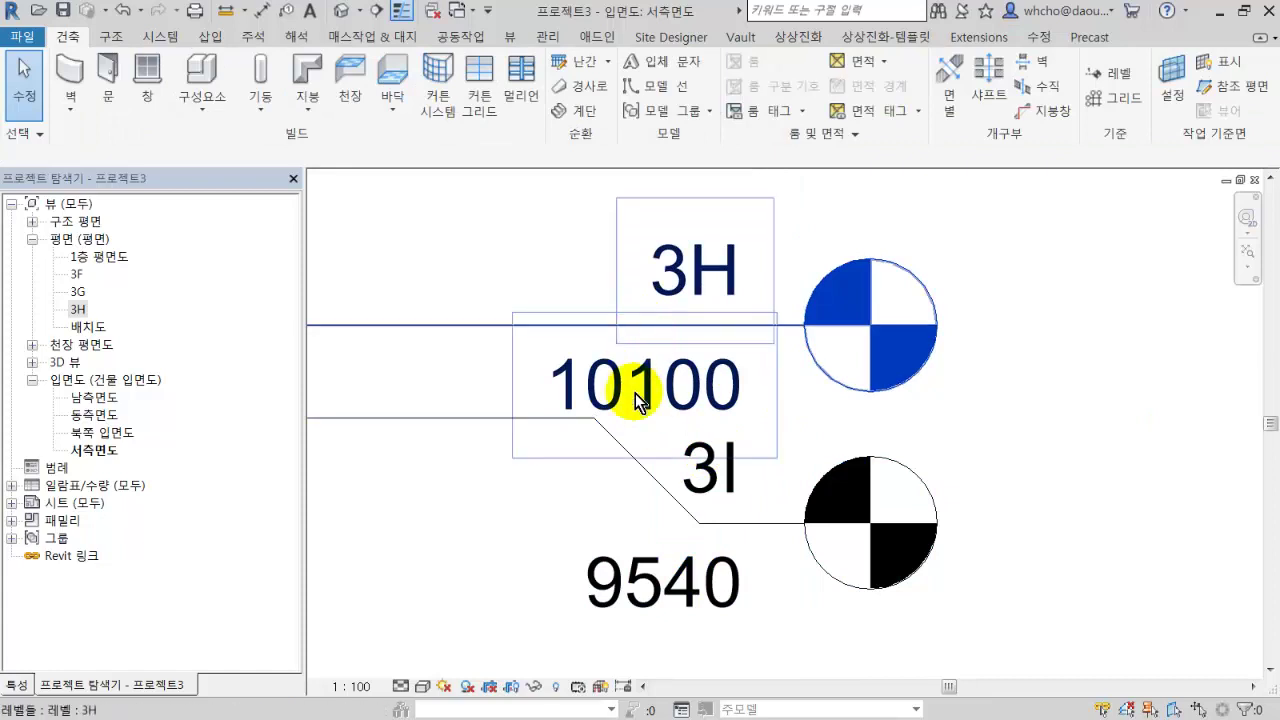
Open level 3I's name field for editing, then reselect 3I to check it.
left_click(692, 458)
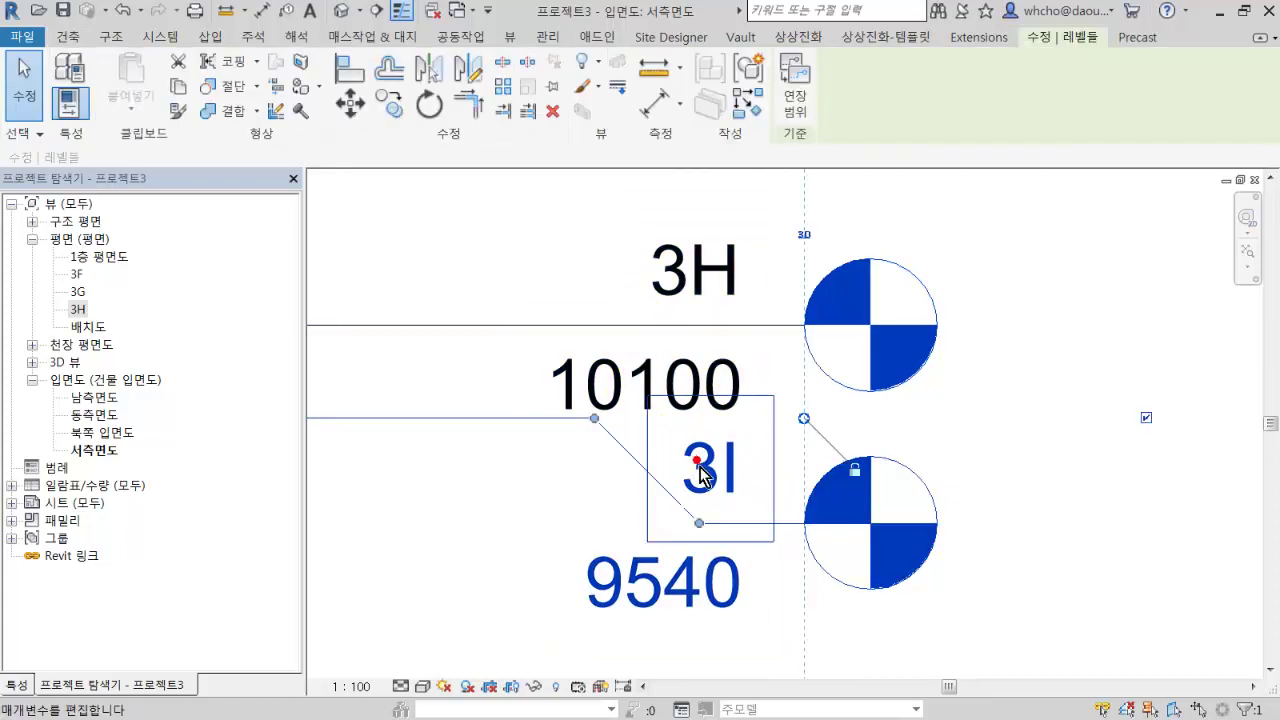
left_click(707, 465)
left_click(701, 485)
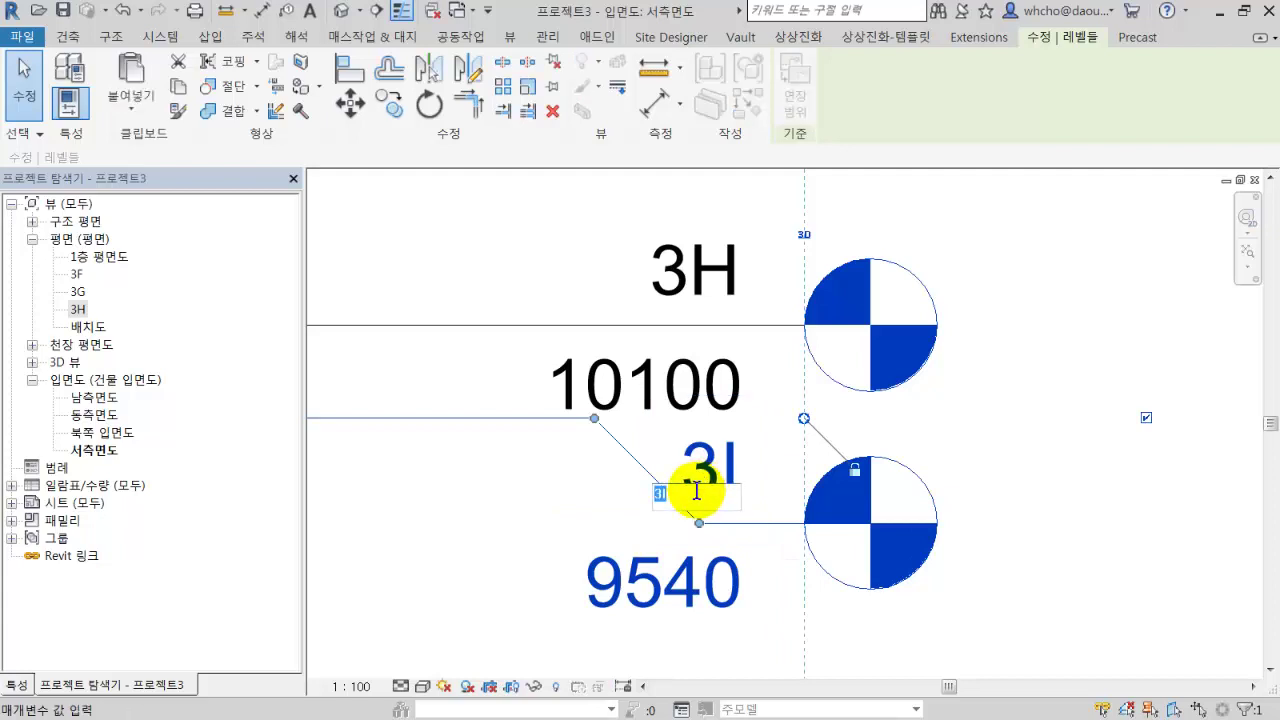
key("Escape")
key("Escape")
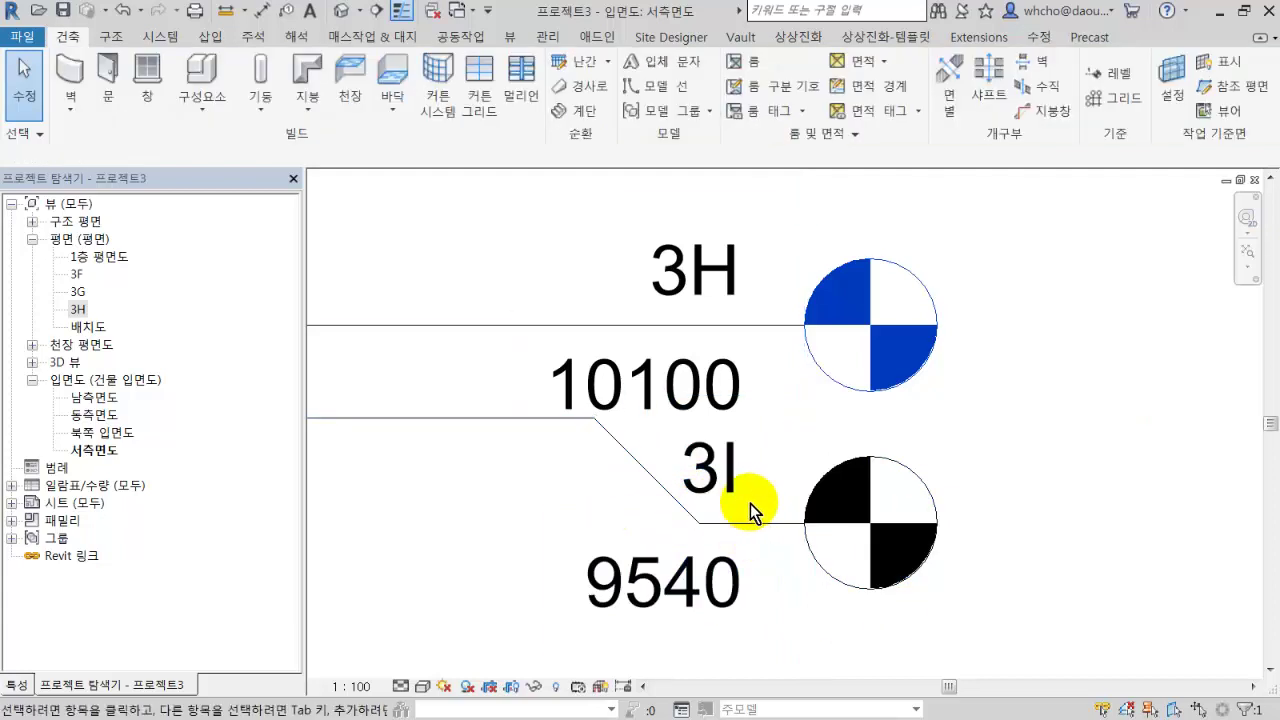
left_click(839, 464)
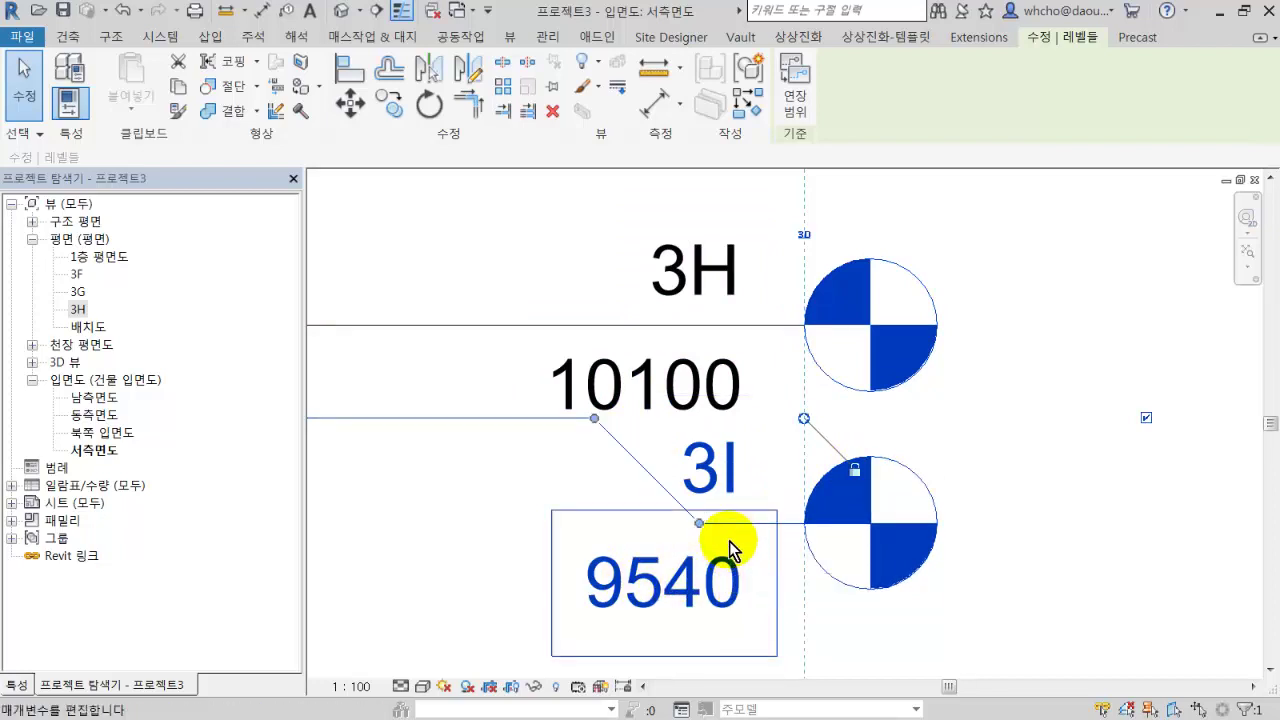
left_click(1062, 357)
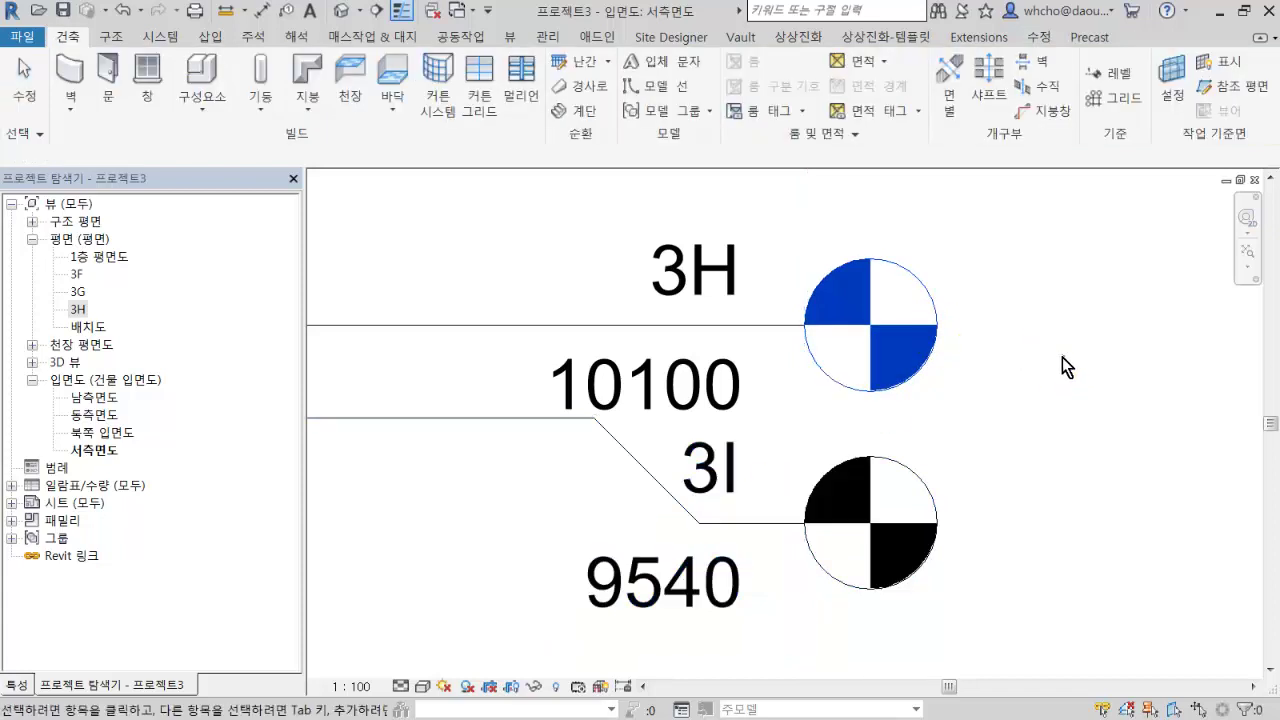
Bring the upper levels into view and window-select levels 3K and 3J, then clear the selection.
scroll(1062, 356, "down", 2)
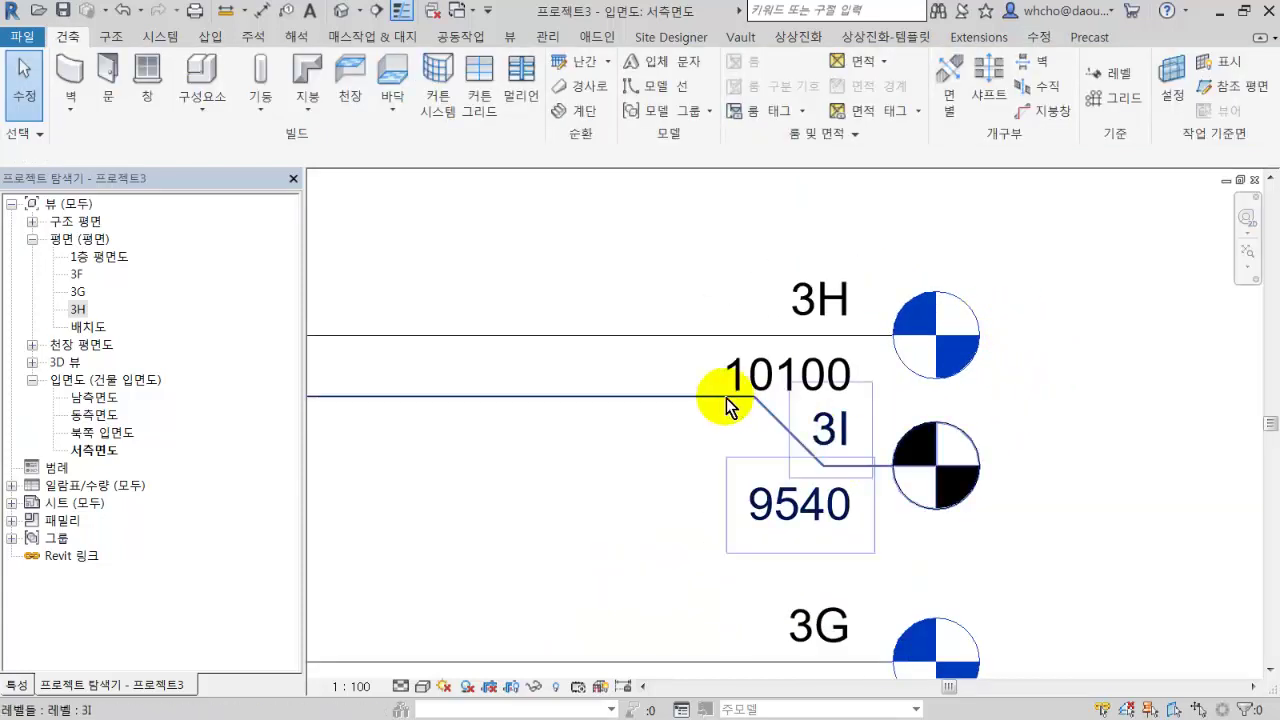
scroll(724, 399, "down", 3)
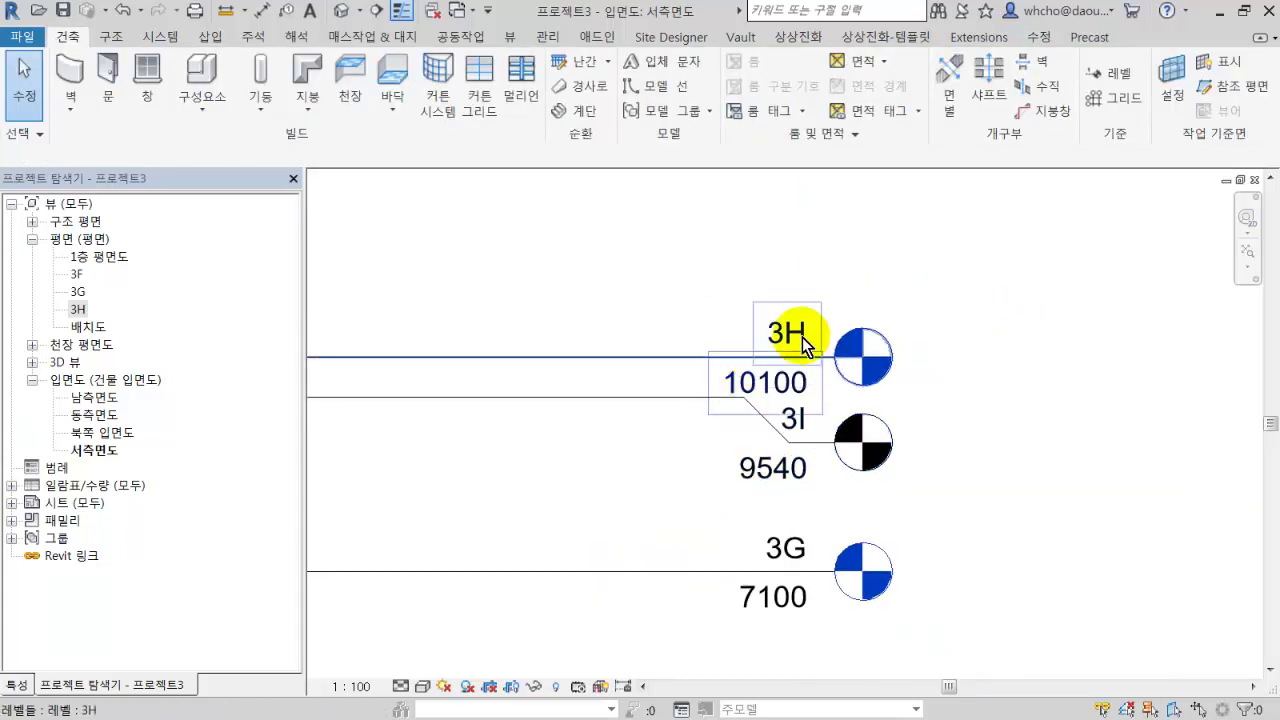
middle_click_drag(802, 337, 872, 494)
scroll(872, 494, "down", 2)
middle_click_drag(882, 372, 850, 574)
scroll(858, 500, "down", 4)
left_click_drag(972, 465, 820, 255)
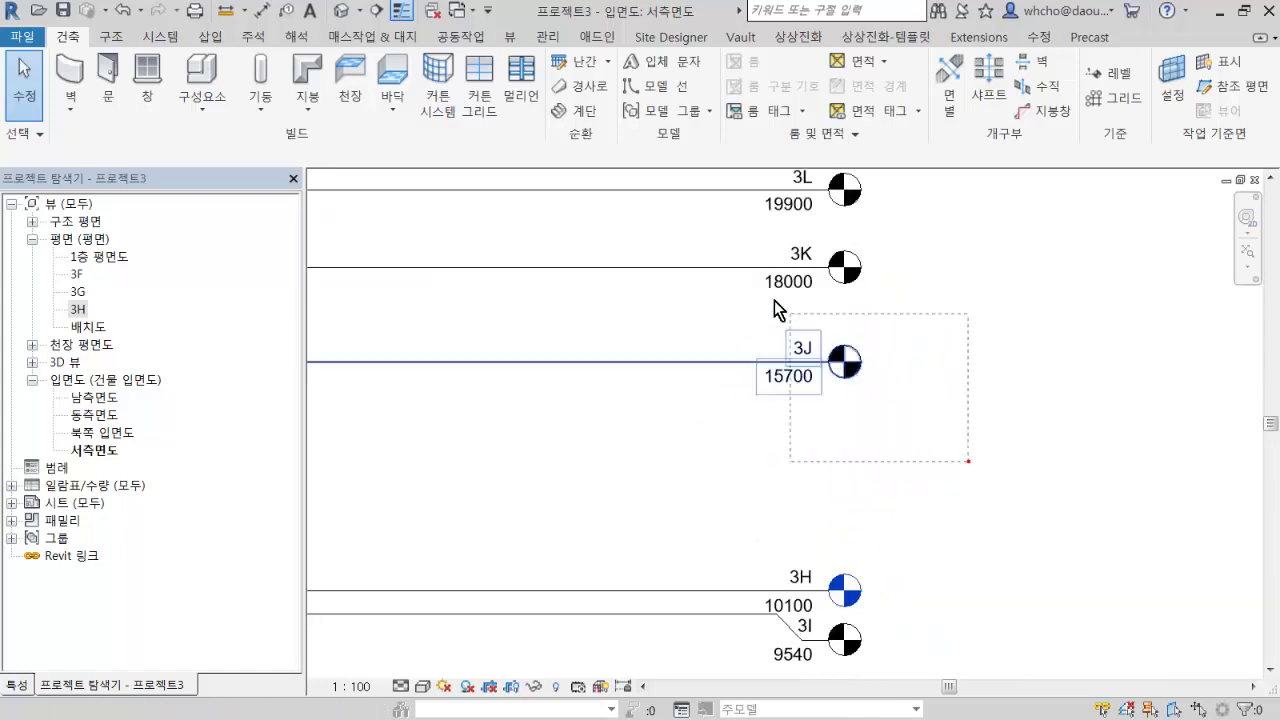
left_click(950, 350)
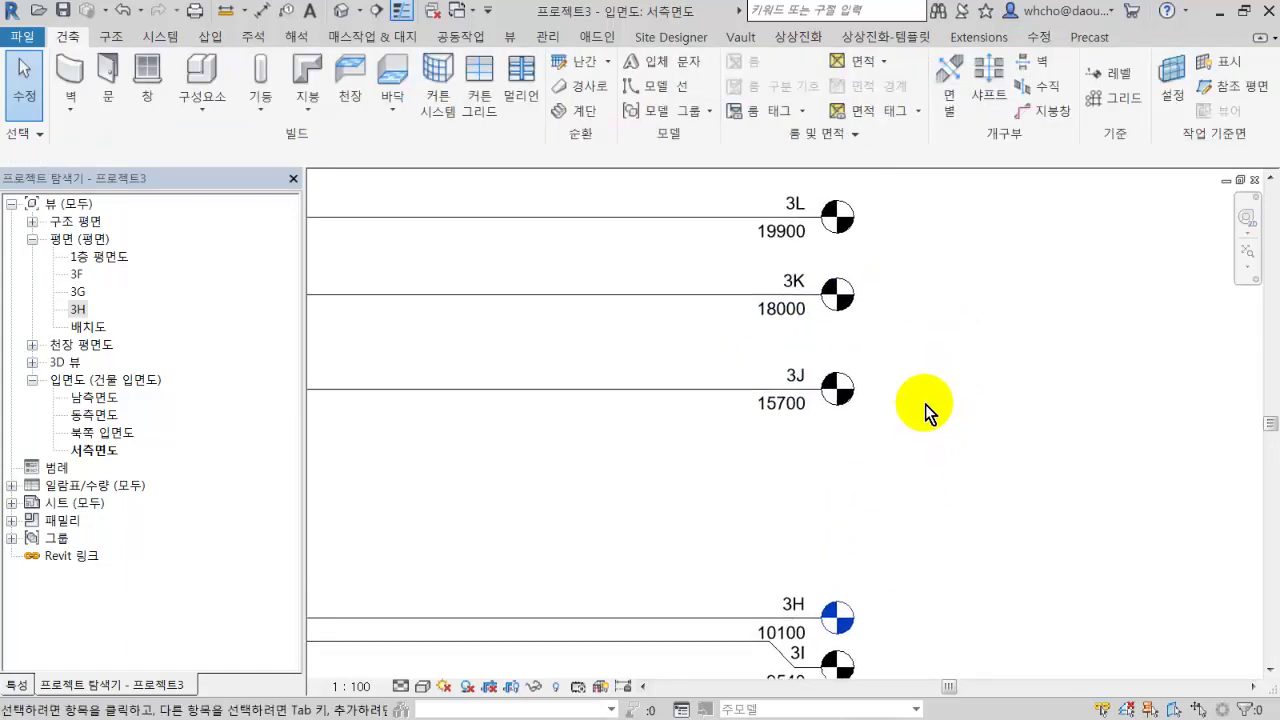
scroll(905, 402, "up", 3)
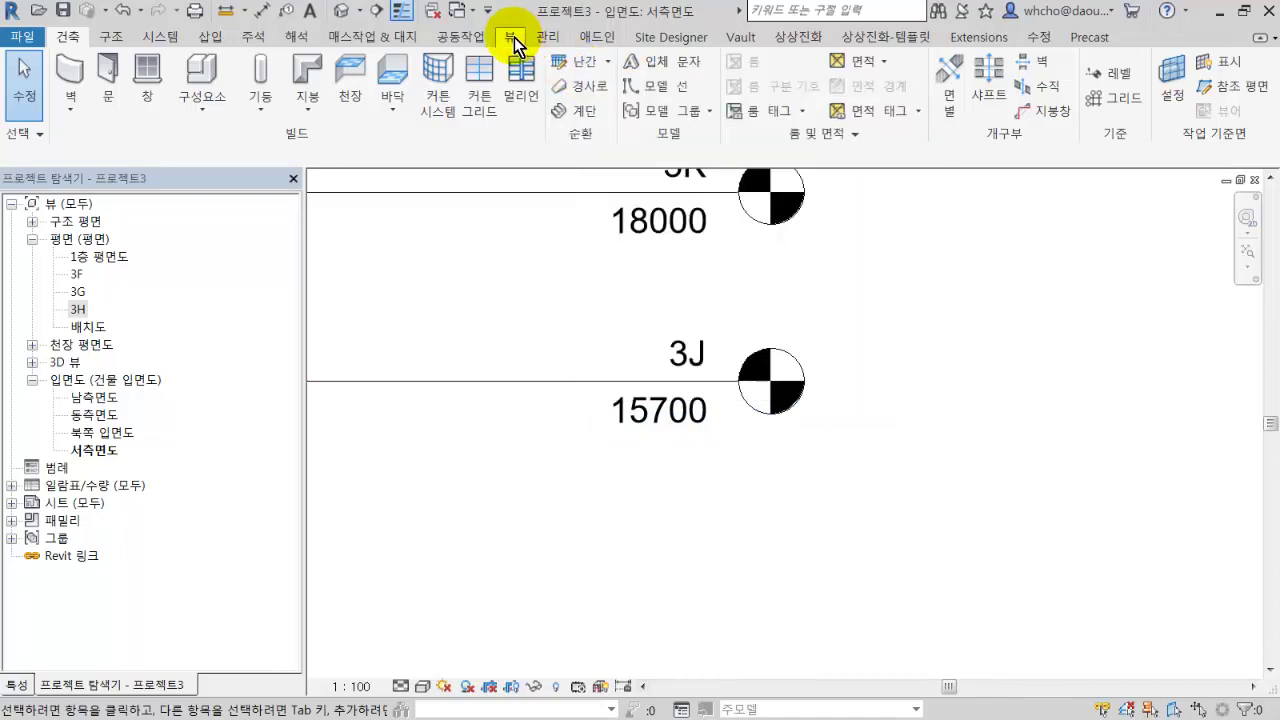
Create a floor plan for level 3J through View > Plan Views > Floor Plan.
left_click(512, 37)
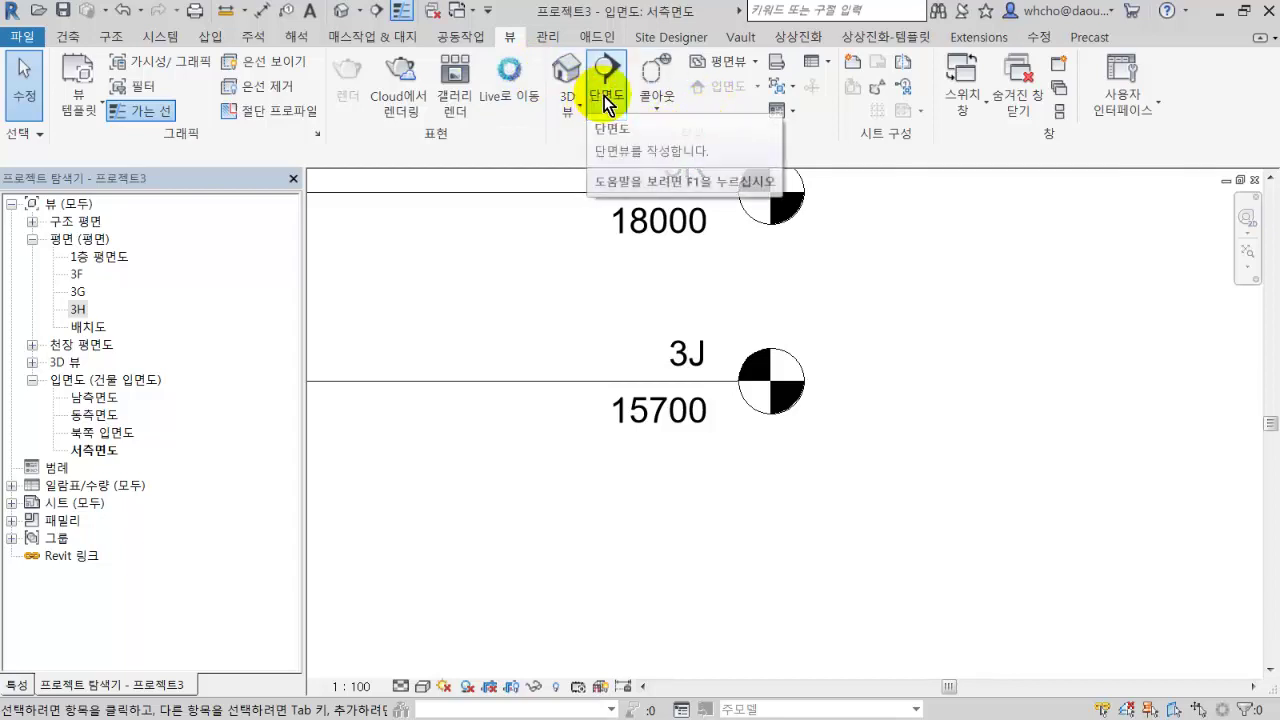
left_click(736, 66)
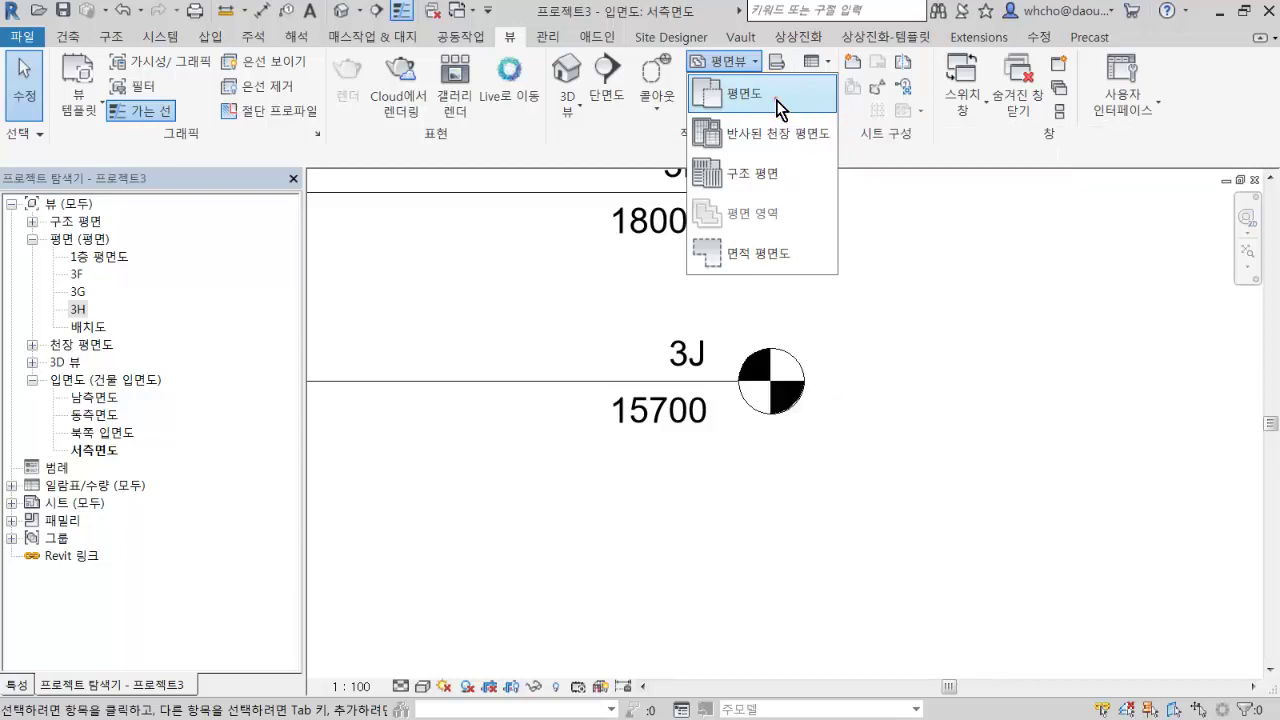
left_click(776, 100)
left_click_drag(805, 177, 952, 169)
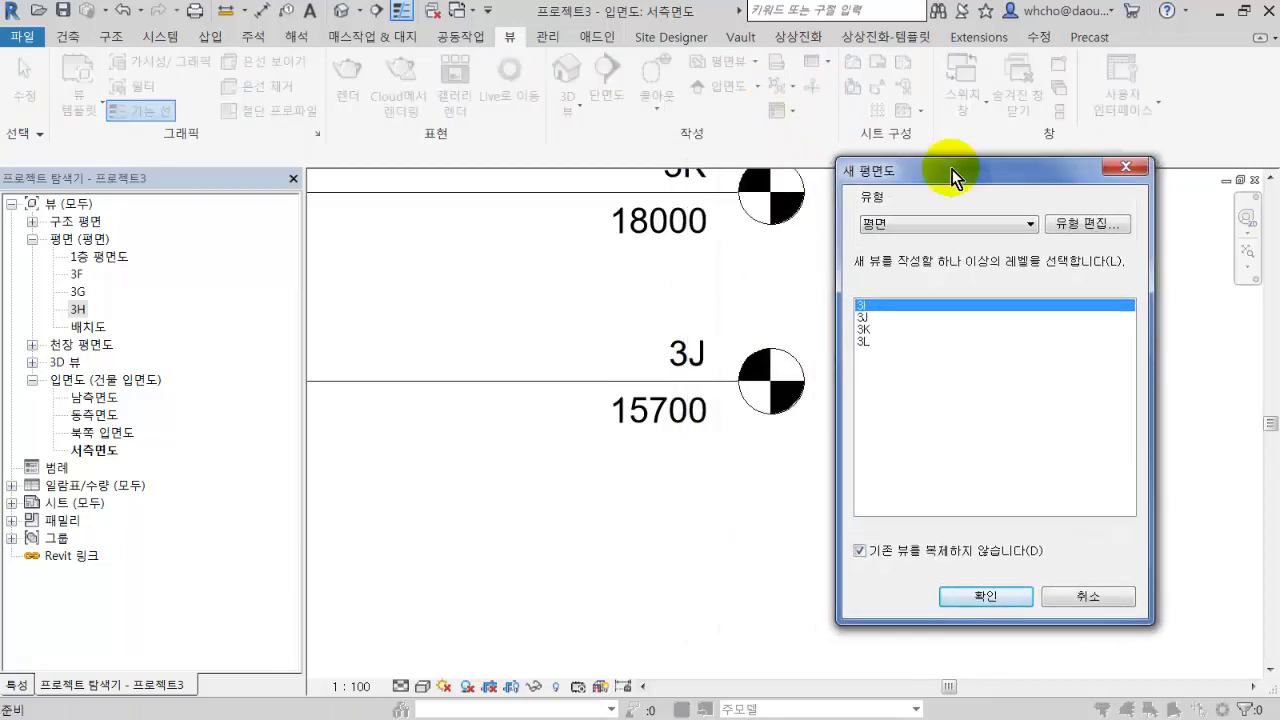
left_click(893, 316)
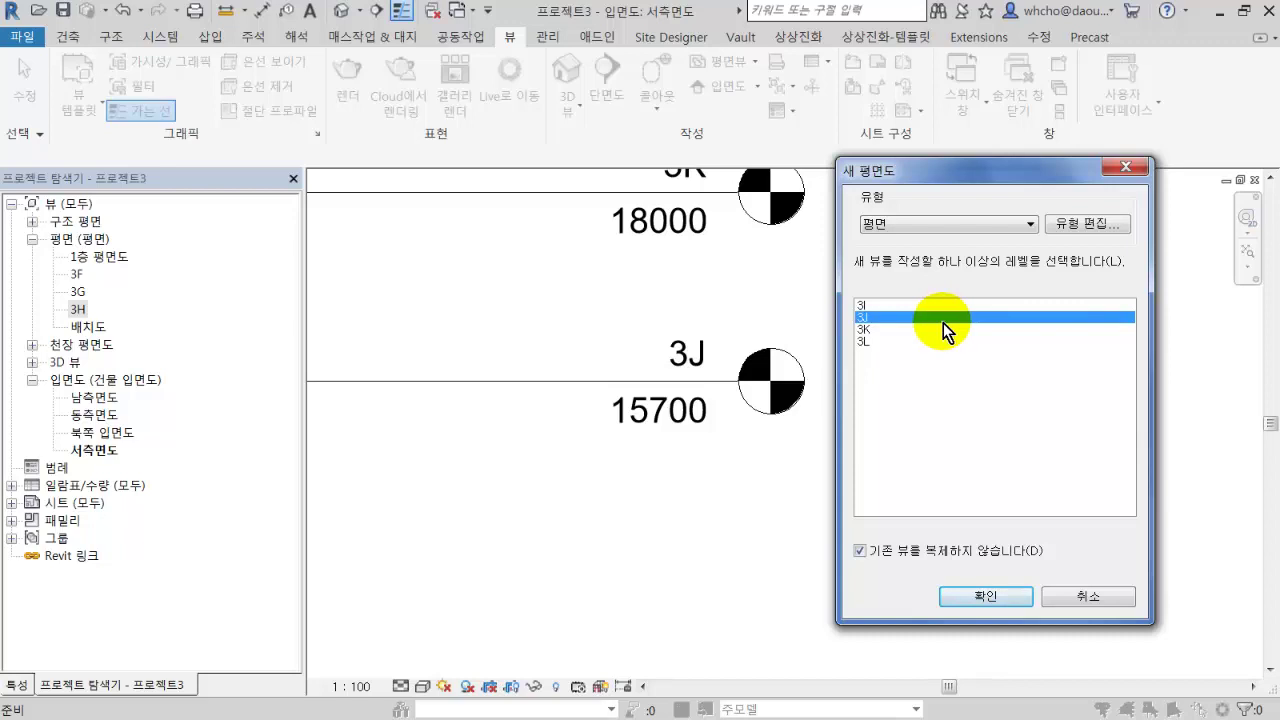
left_click(965, 593)
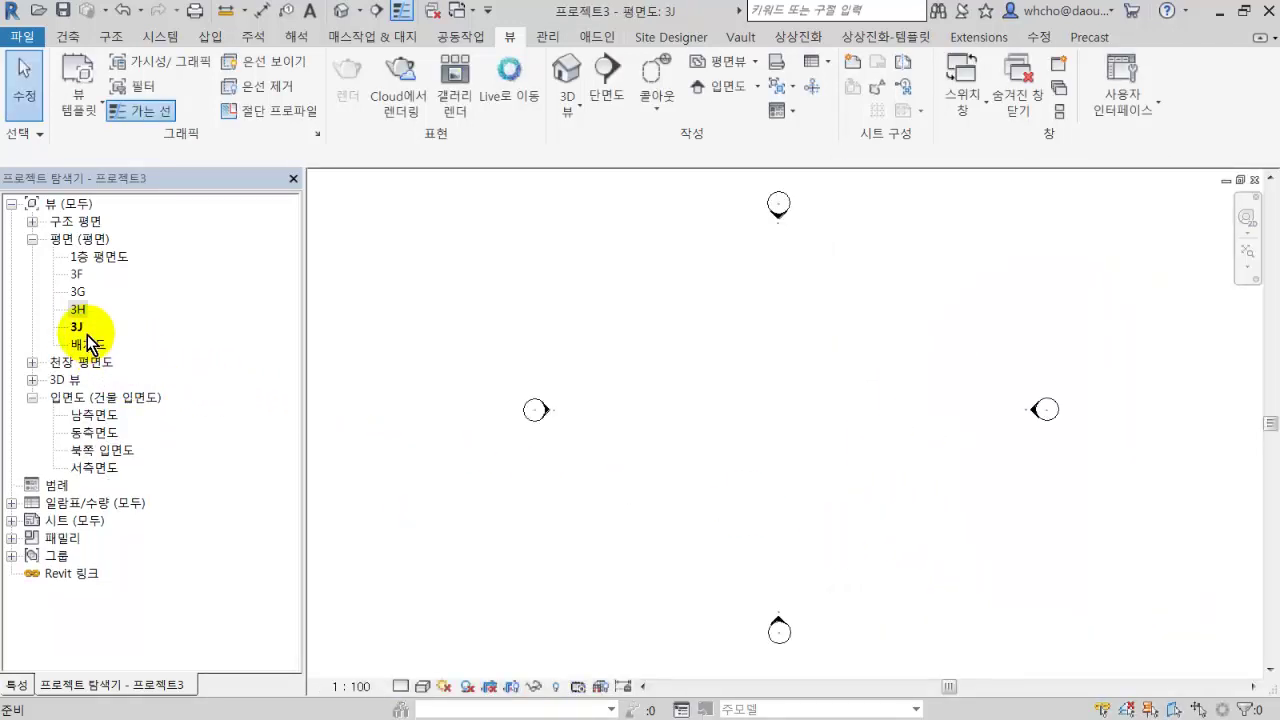
Make the new 3J floor plan the active view in the Project Browser.
left_click(79, 327)
left_click(174, 334)
left_click(137, 340)
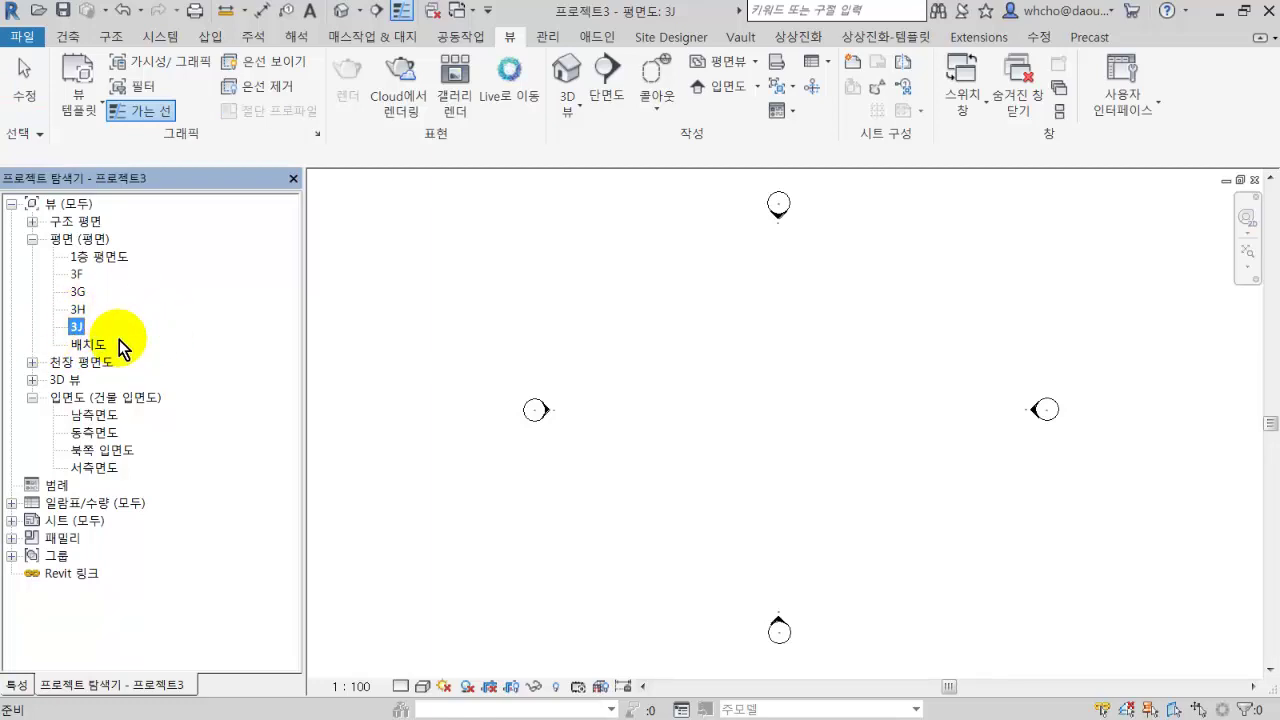
left_click(720, 61)
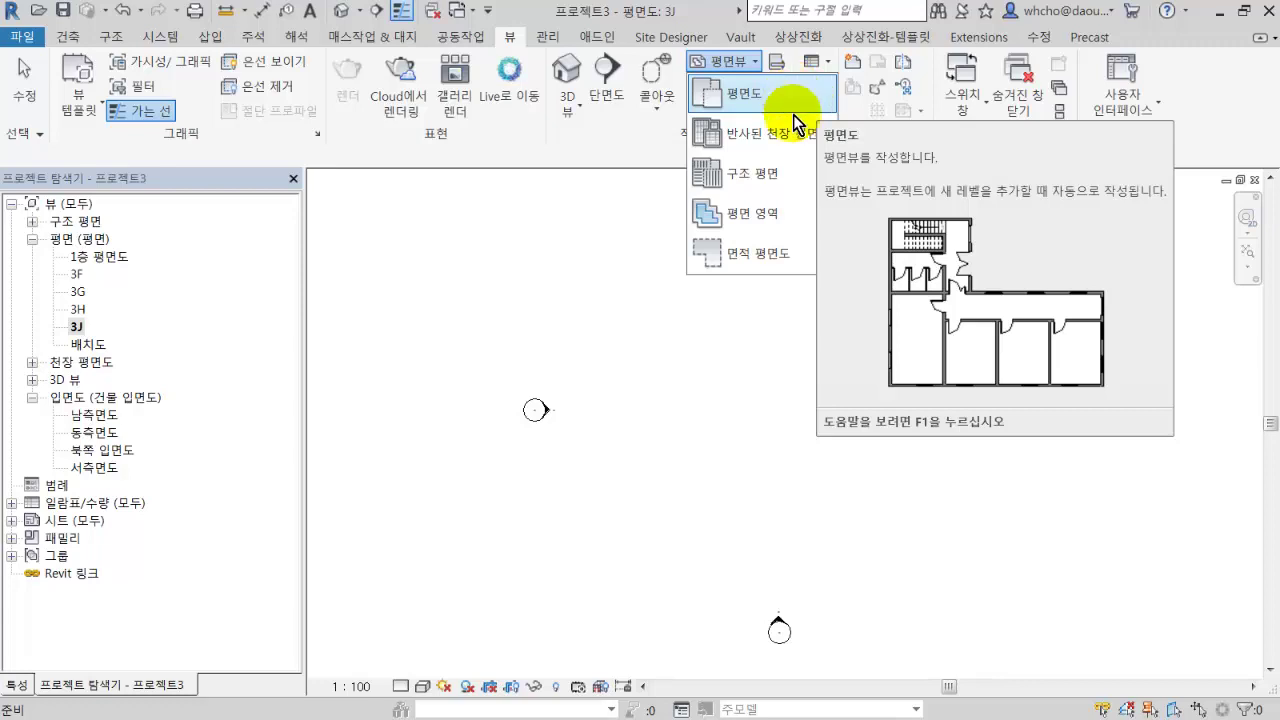
left_click(514, 36)
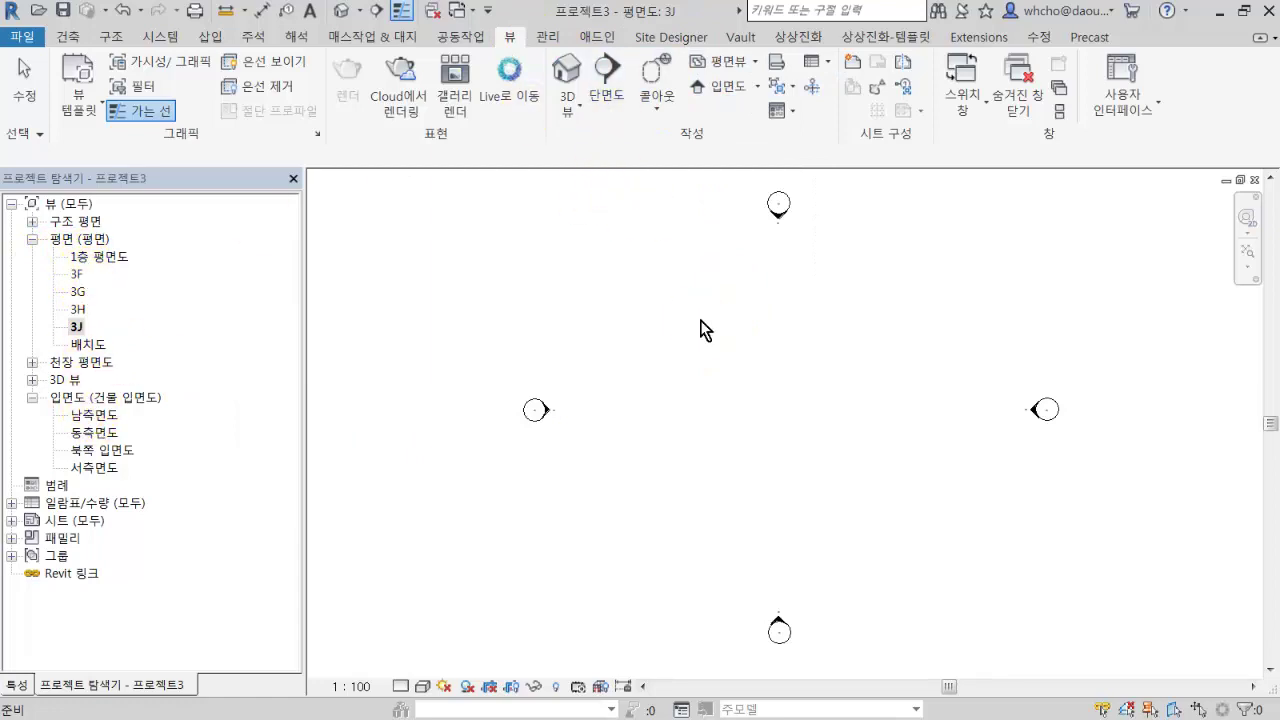
Open the South elevation and jump to the 3J plan from its level head.
scroll(697, 330, "down", 2)
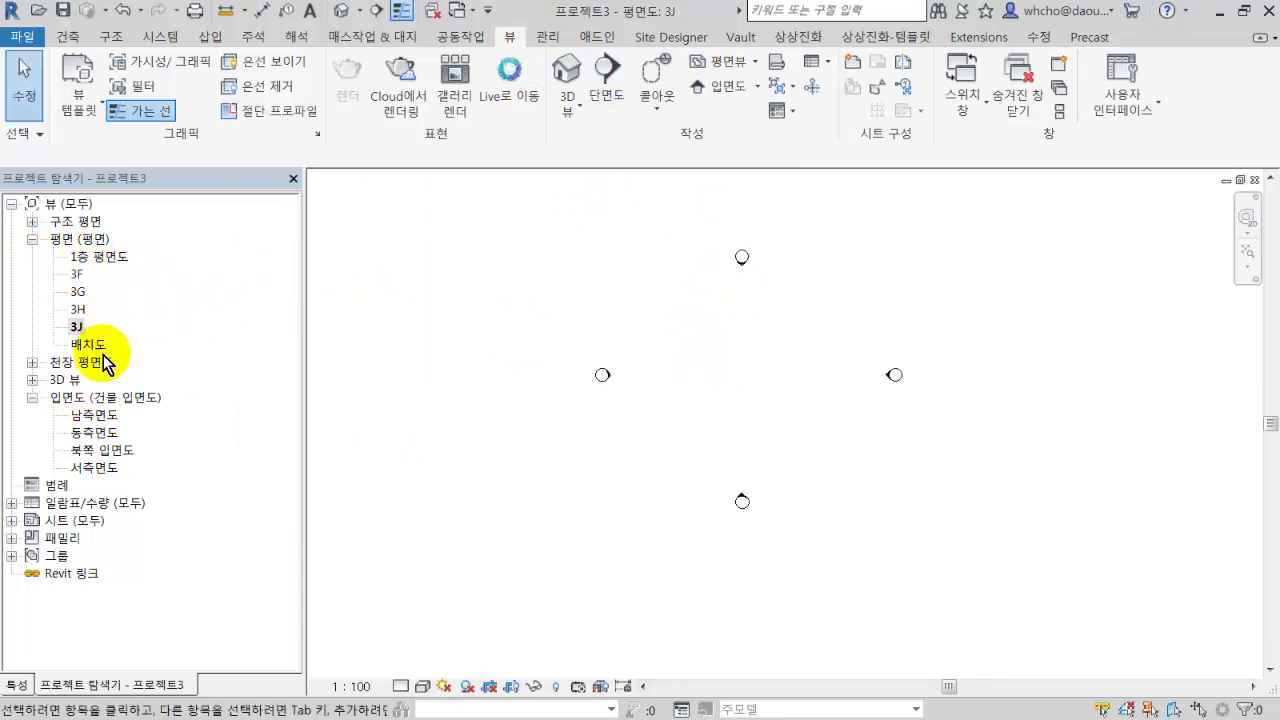
double_click(100, 416)
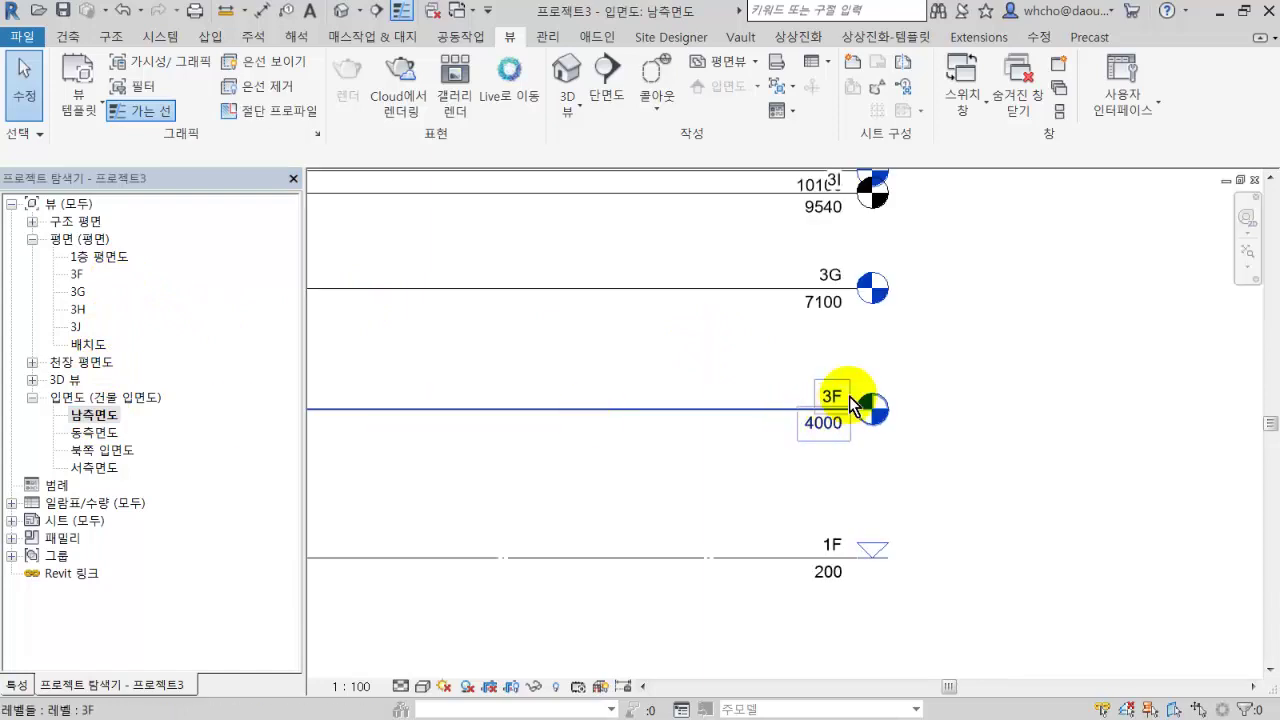
scroll(815, 543, "up", 3)
scroll(829, 272, "up", 2)
scroll(838, 318, "up", 2)
scroll(838, 318, "up", 2)
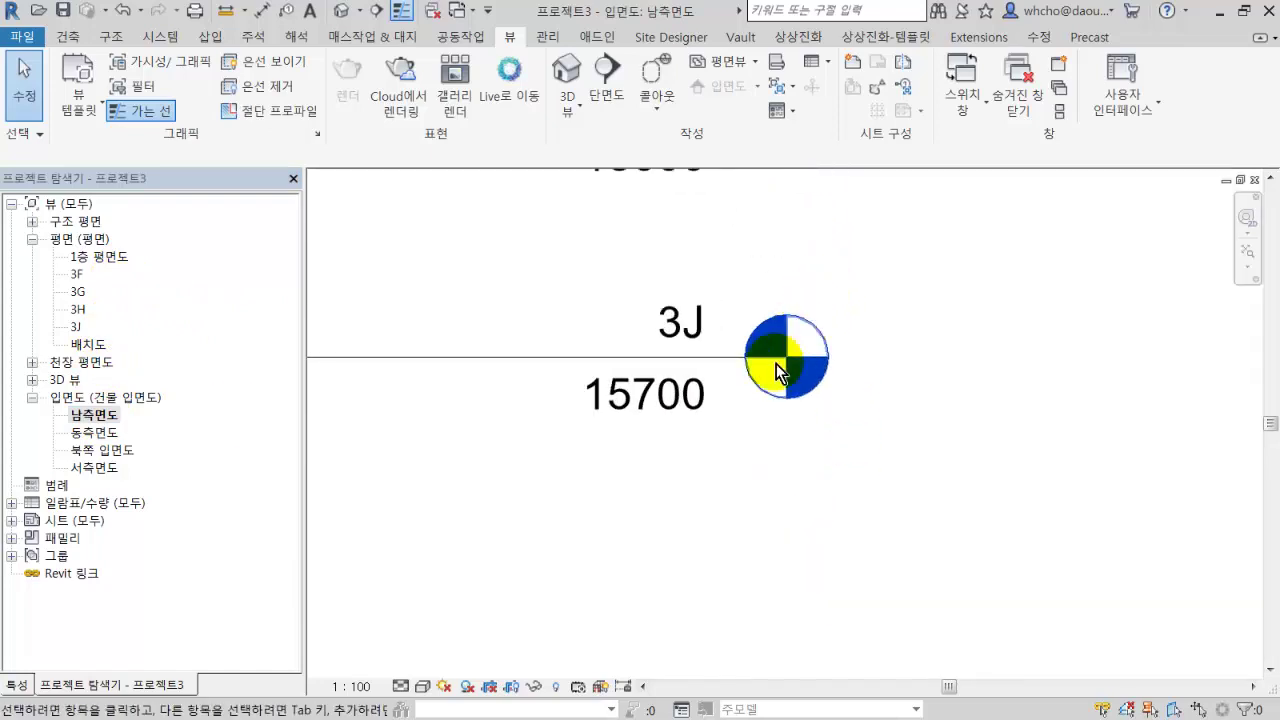
double_click(810, 378)
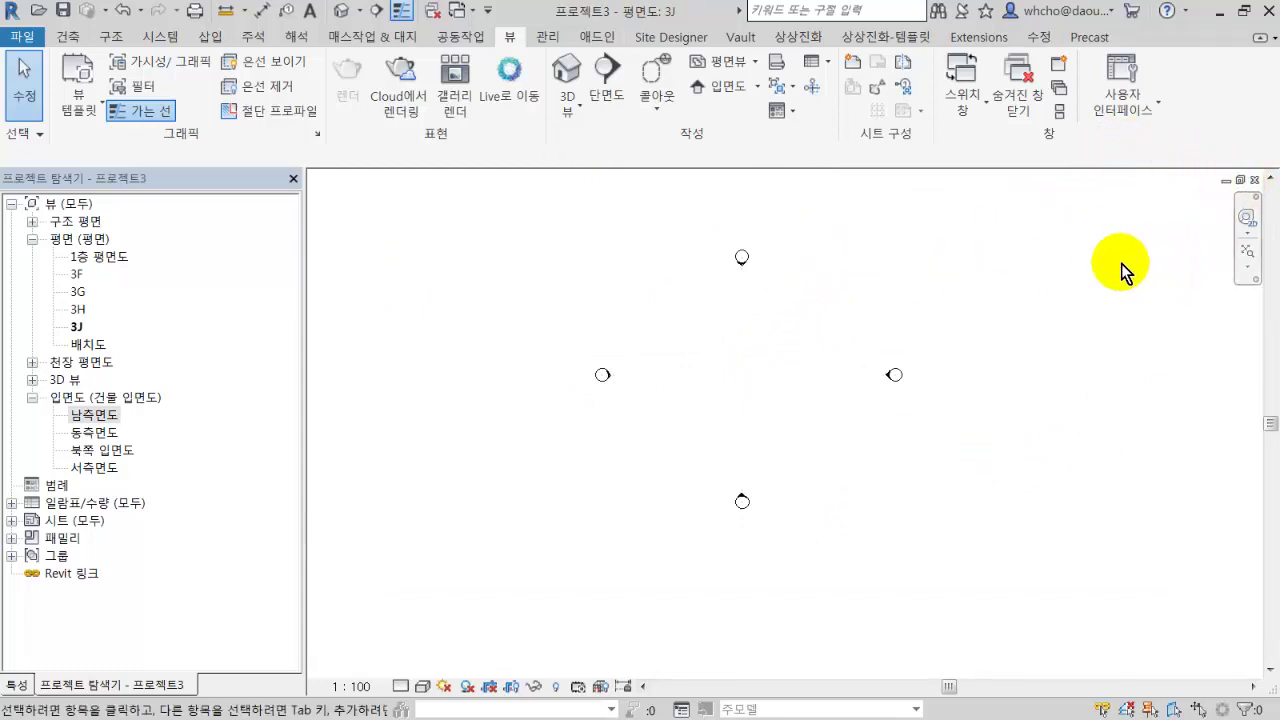
Tile the views, close the south elevation and hidden windows, and maximize the 3J plan.
key("w")
key("t")
key("z")
key("a")
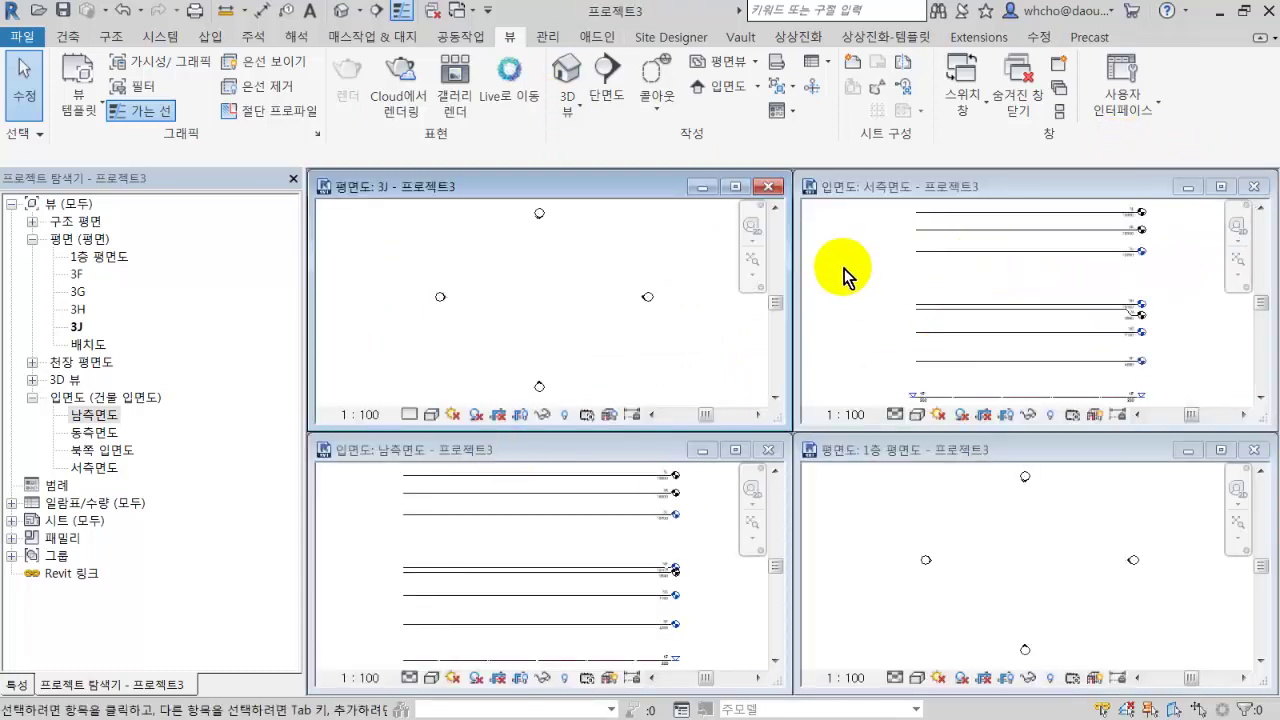
left_click(768, 449)
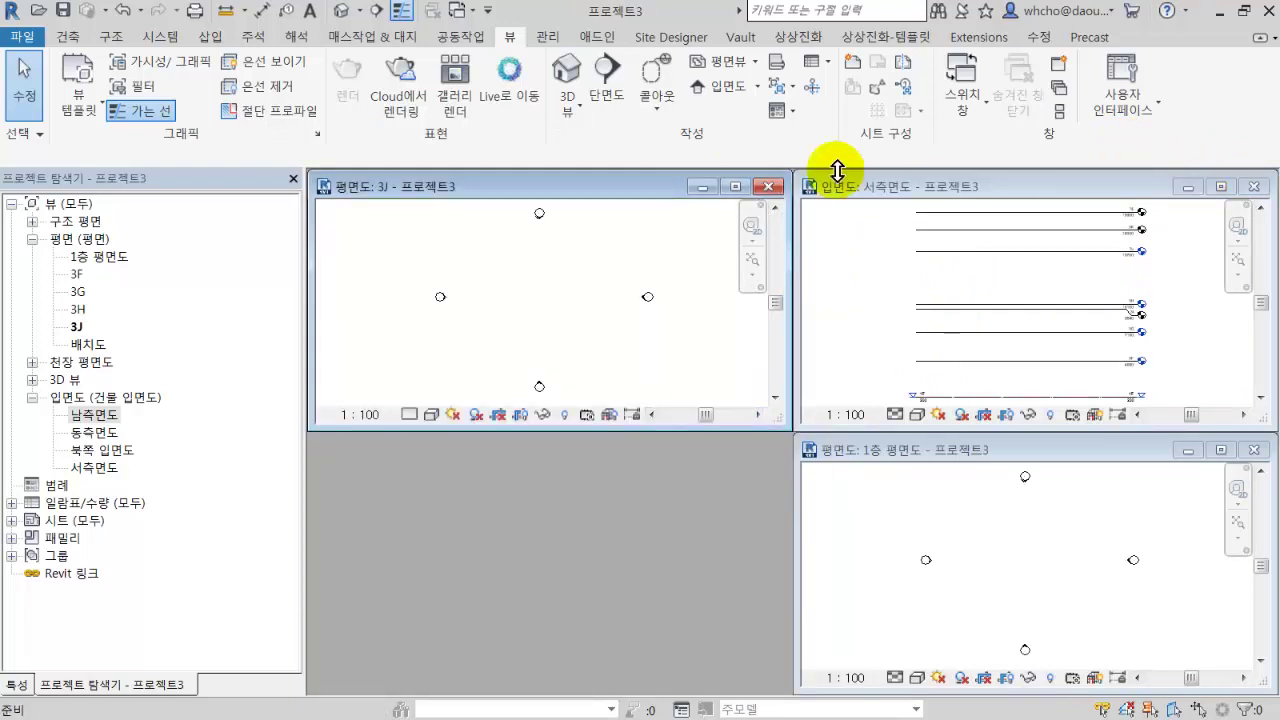
double_click(646, 186)
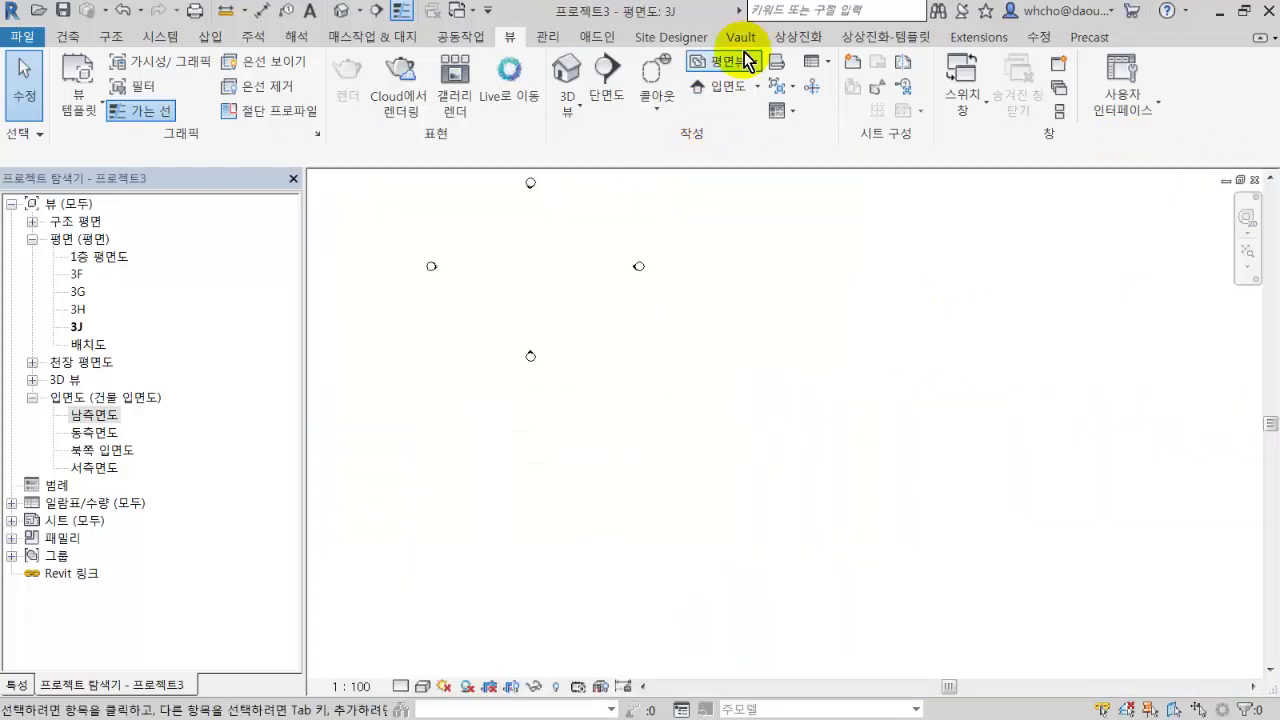
left_click(433, 20)
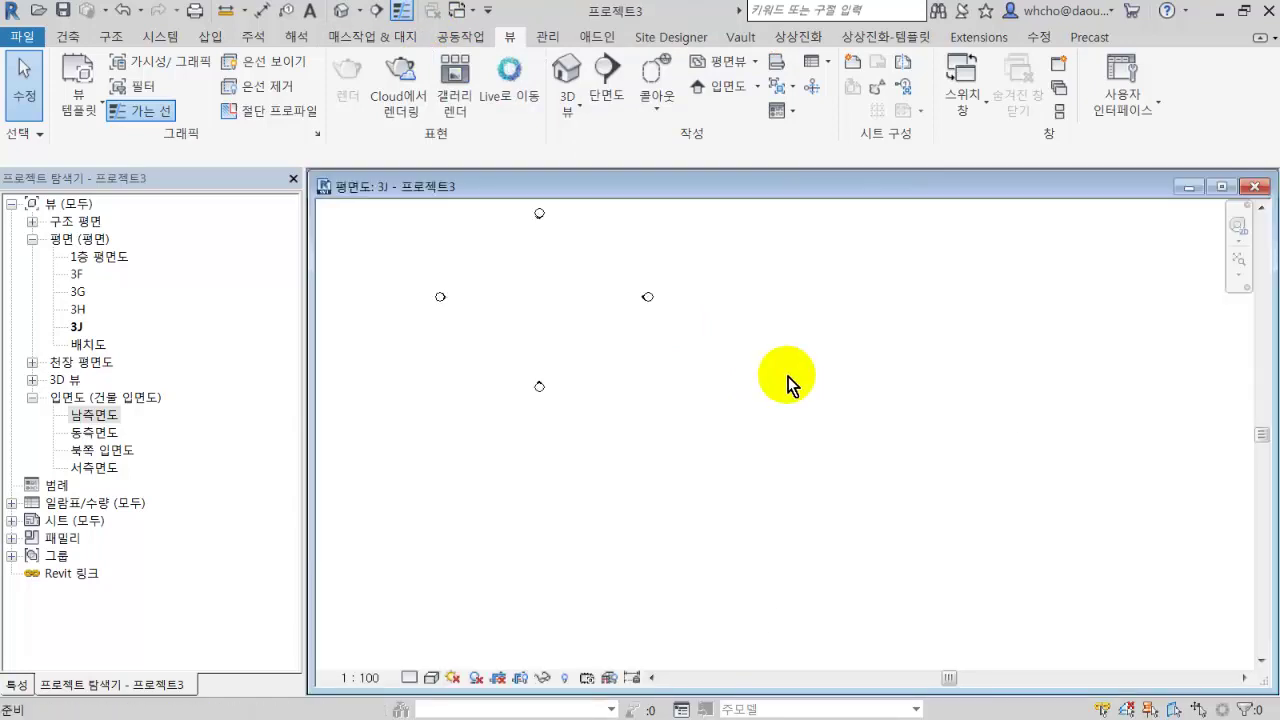
left_click(372, 190)
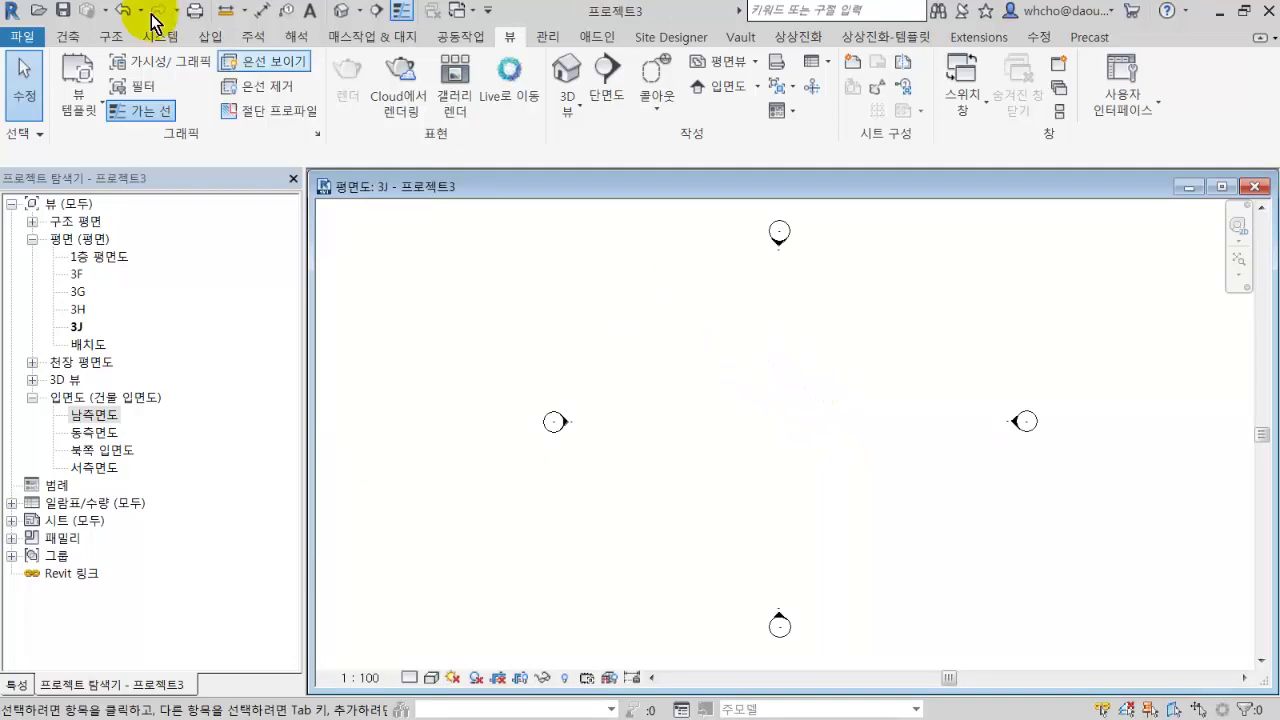
Draw vertical grid line 1 with the Architecture Grid tool.
left_click(67, 37)
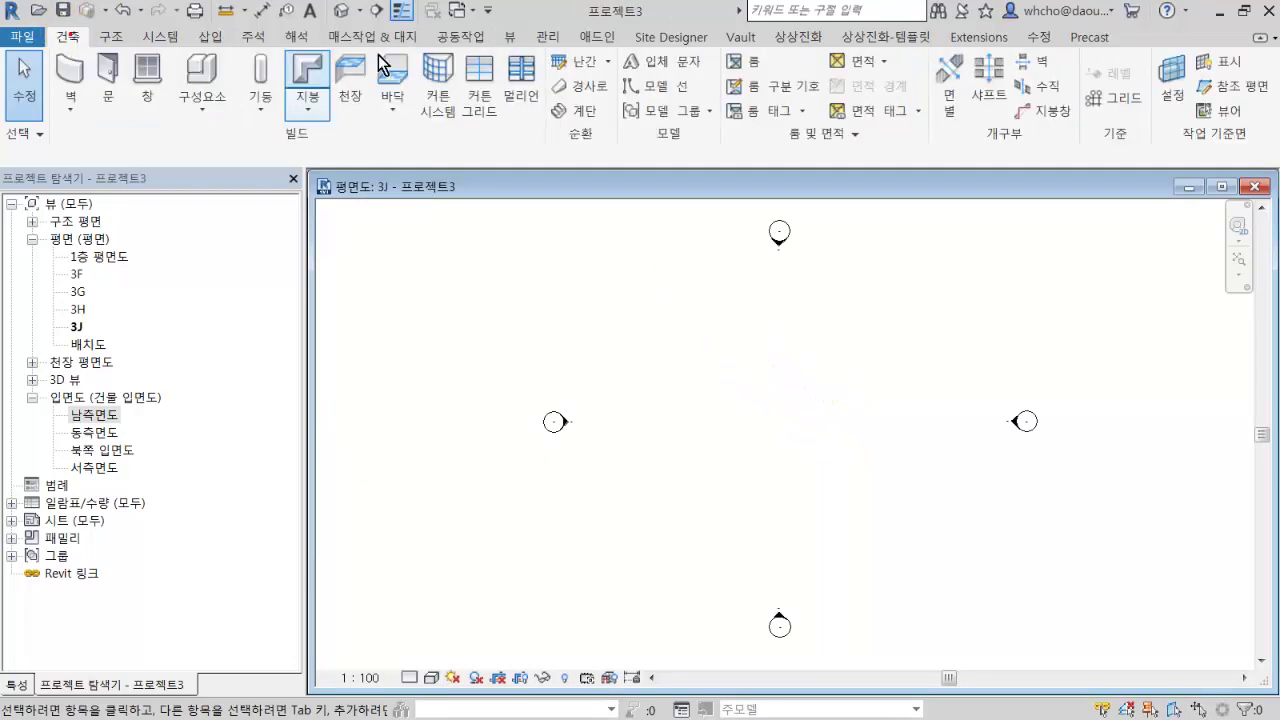
left_click(1100, 98)
key("Escape")
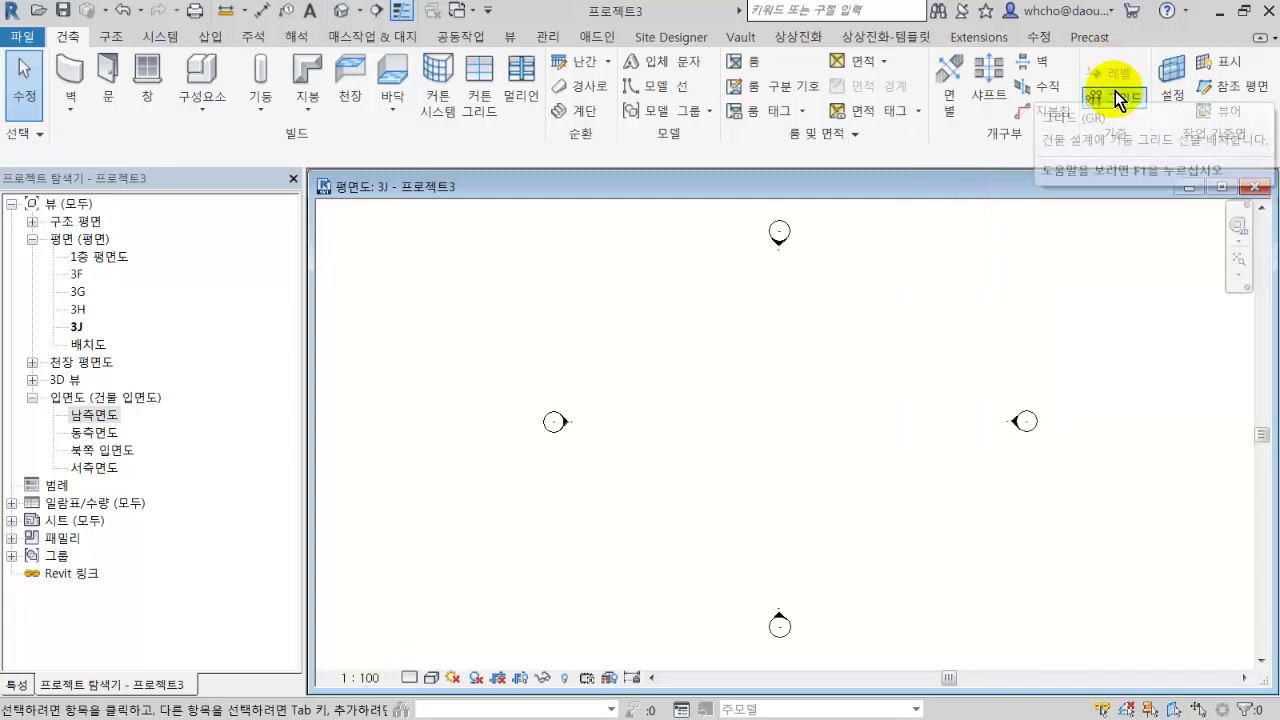
left_click(1118, 100)
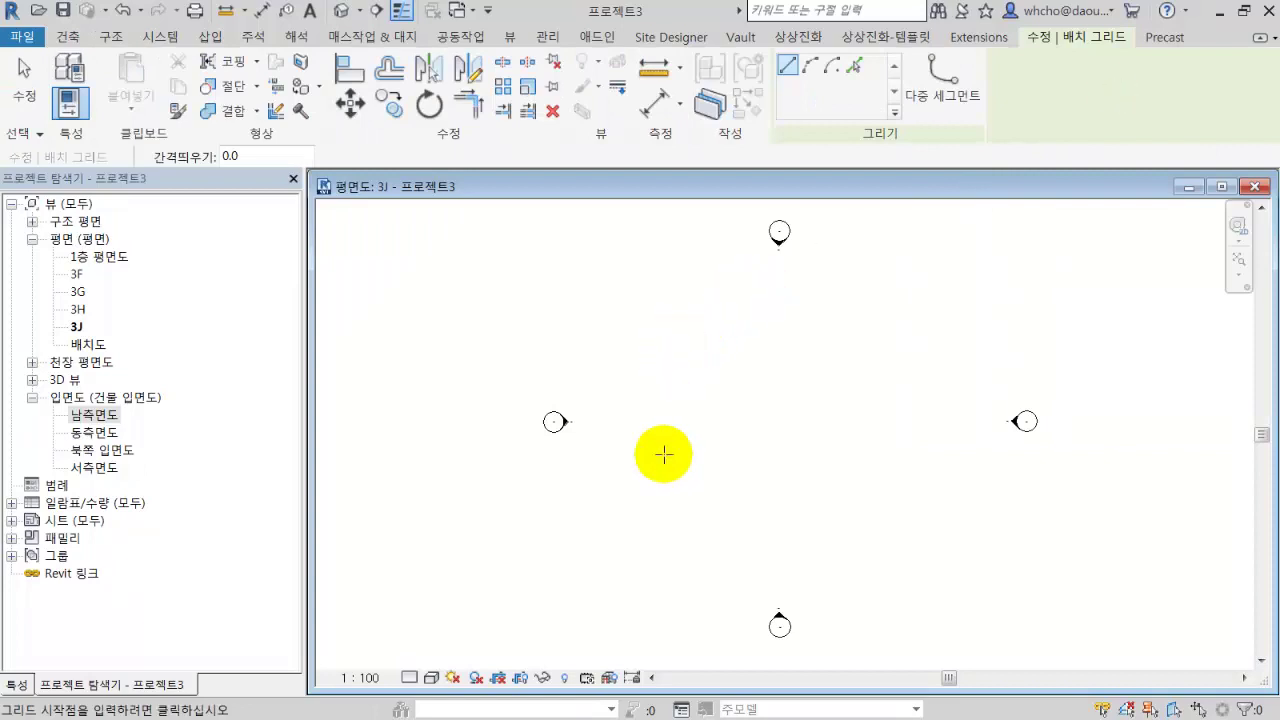
left_click(642, 576)
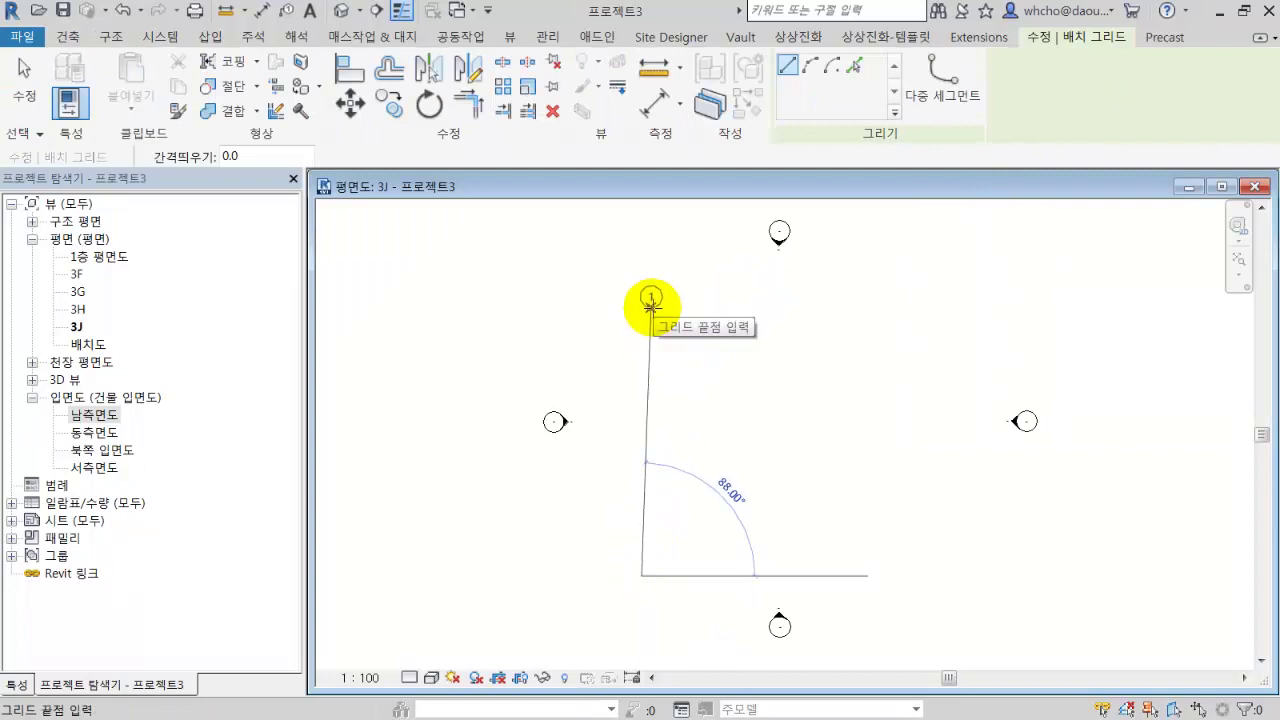
left_click(642, 298)
key("Escape")
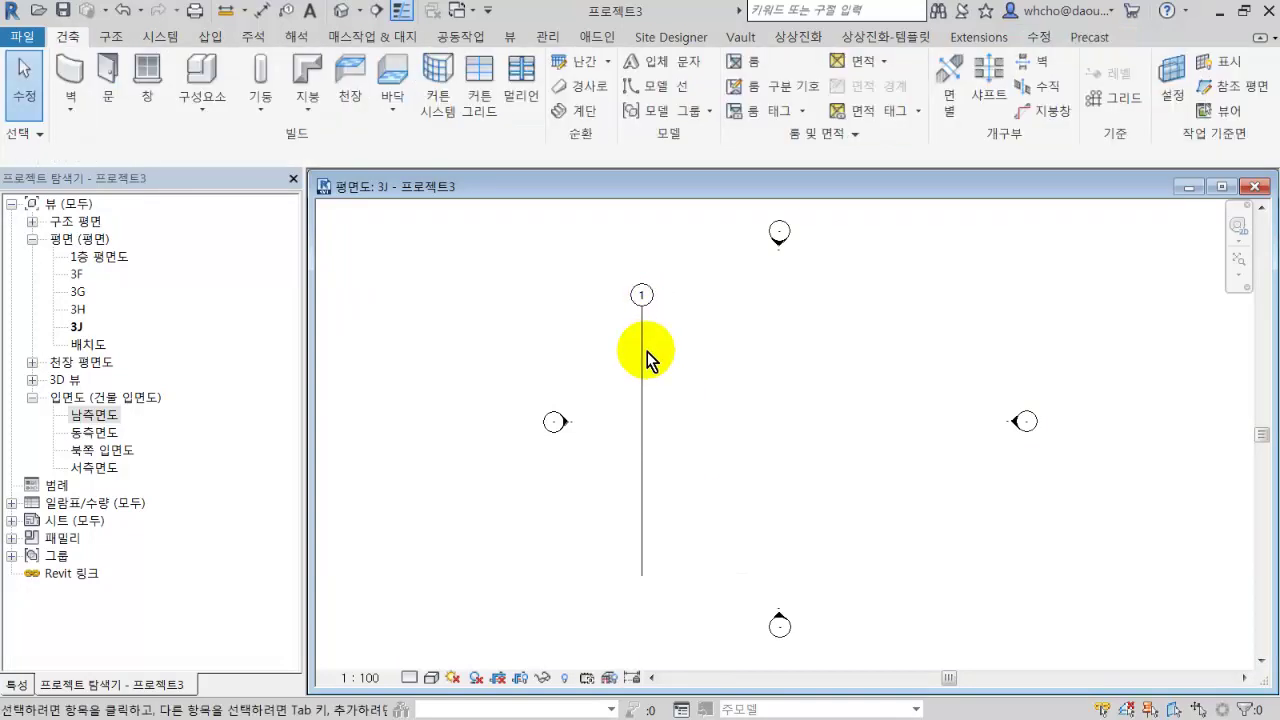
Copy grid 1 4200 right as grid 2, then copy grid 2 5300 right as grid 3.
left_click(642, 351)
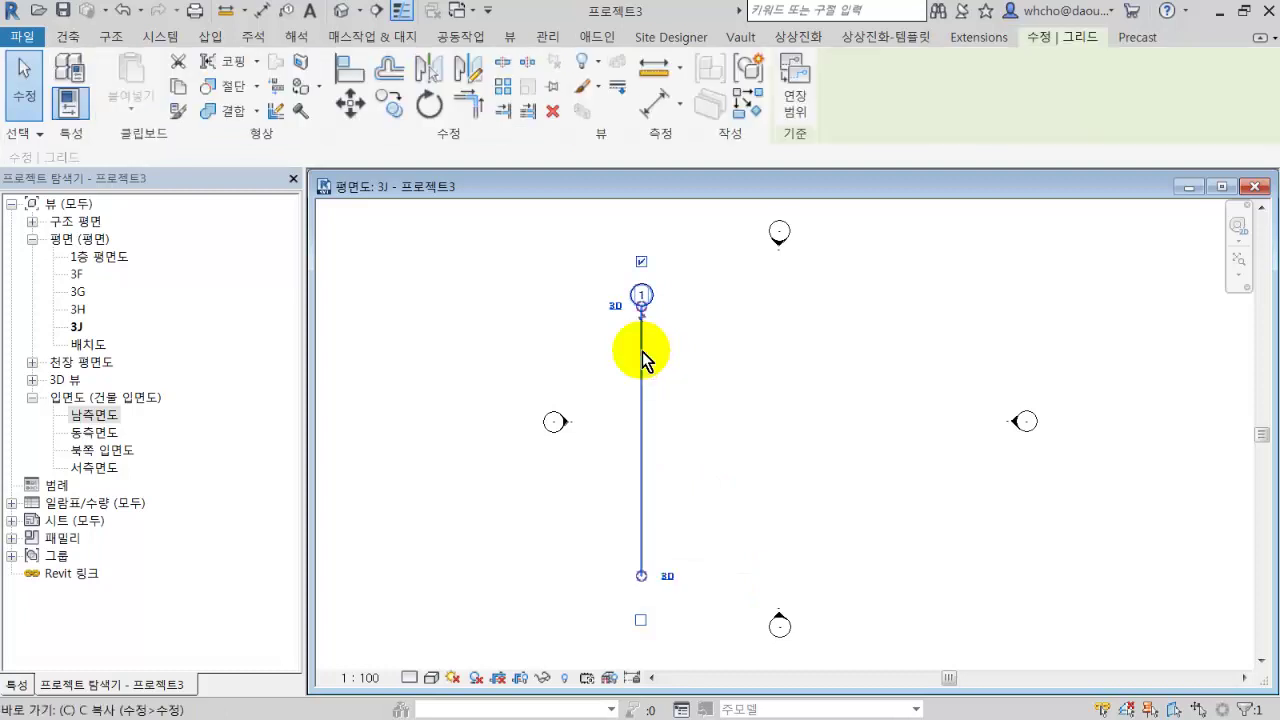
key("c")
key("o")
left_click(642, 351)
left_click(715, 350)
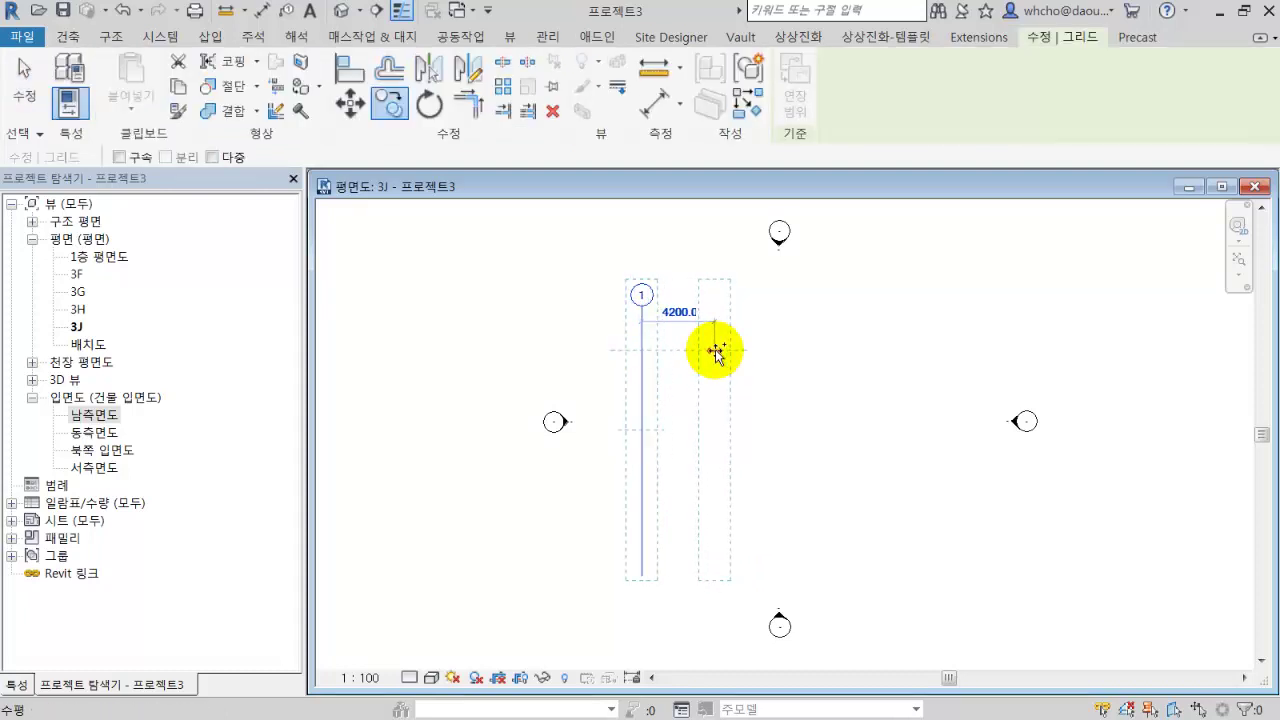
key("c")
key("o")
left_click(716, 351)
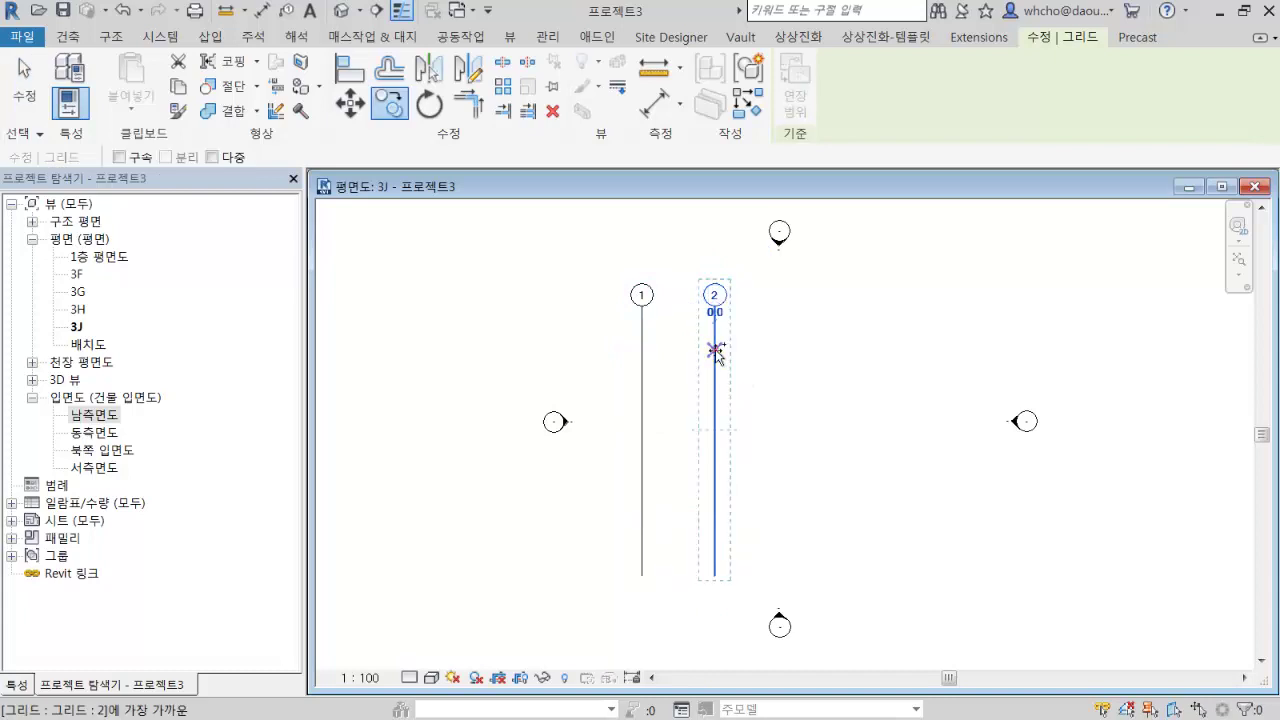
left_click(808, 352)
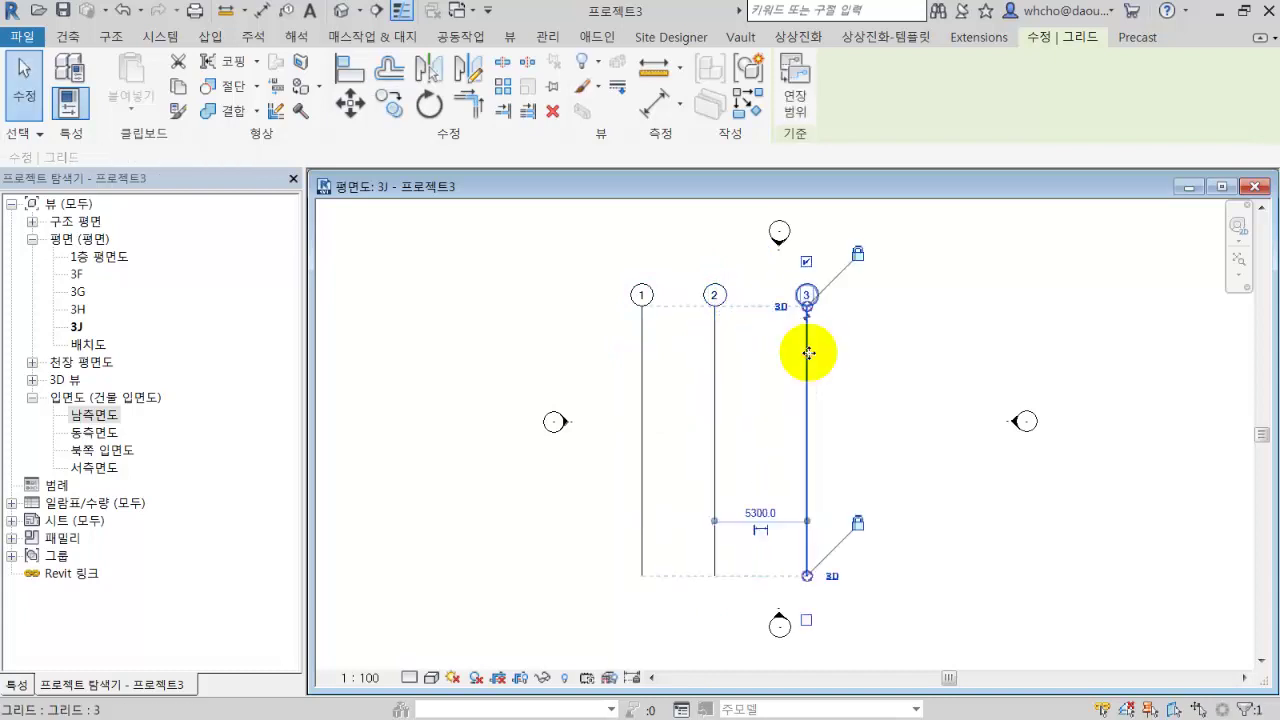
key("Escape")
Copy grid 3 to the right to create grid 4.
key("c")
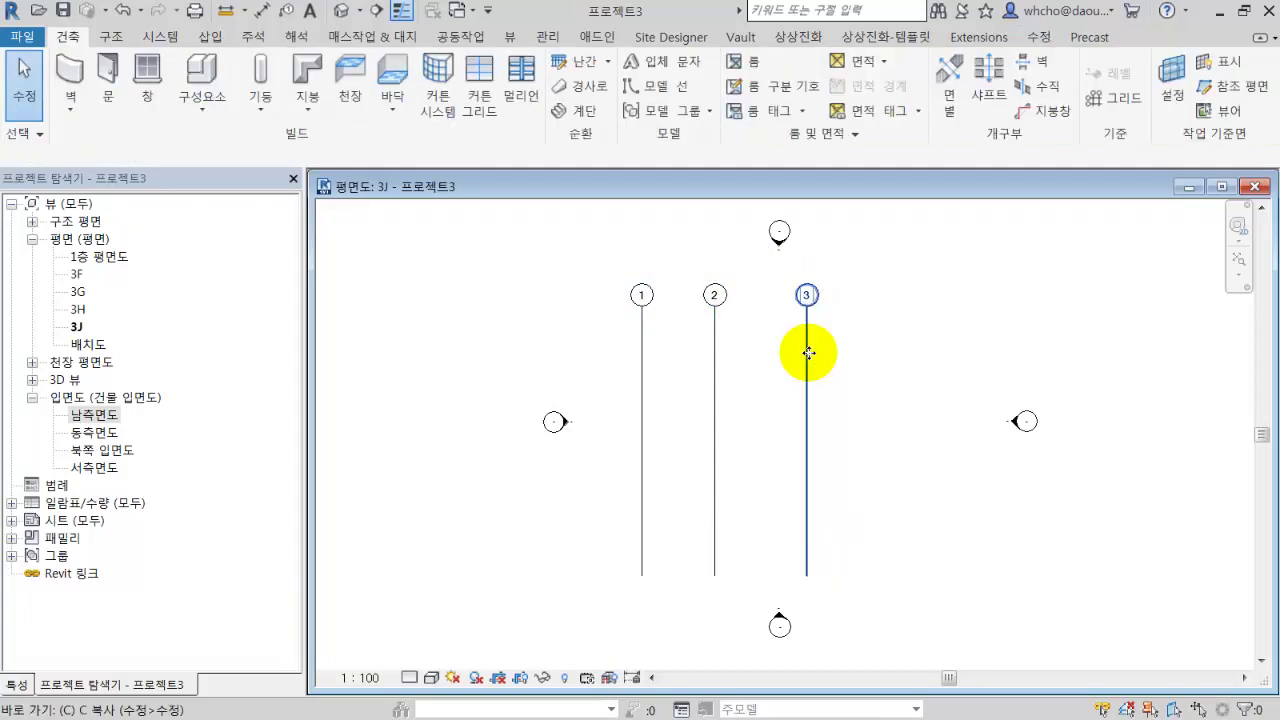
key("c")
left_click(809, 358)
key("Return")
left_click(808, 349)
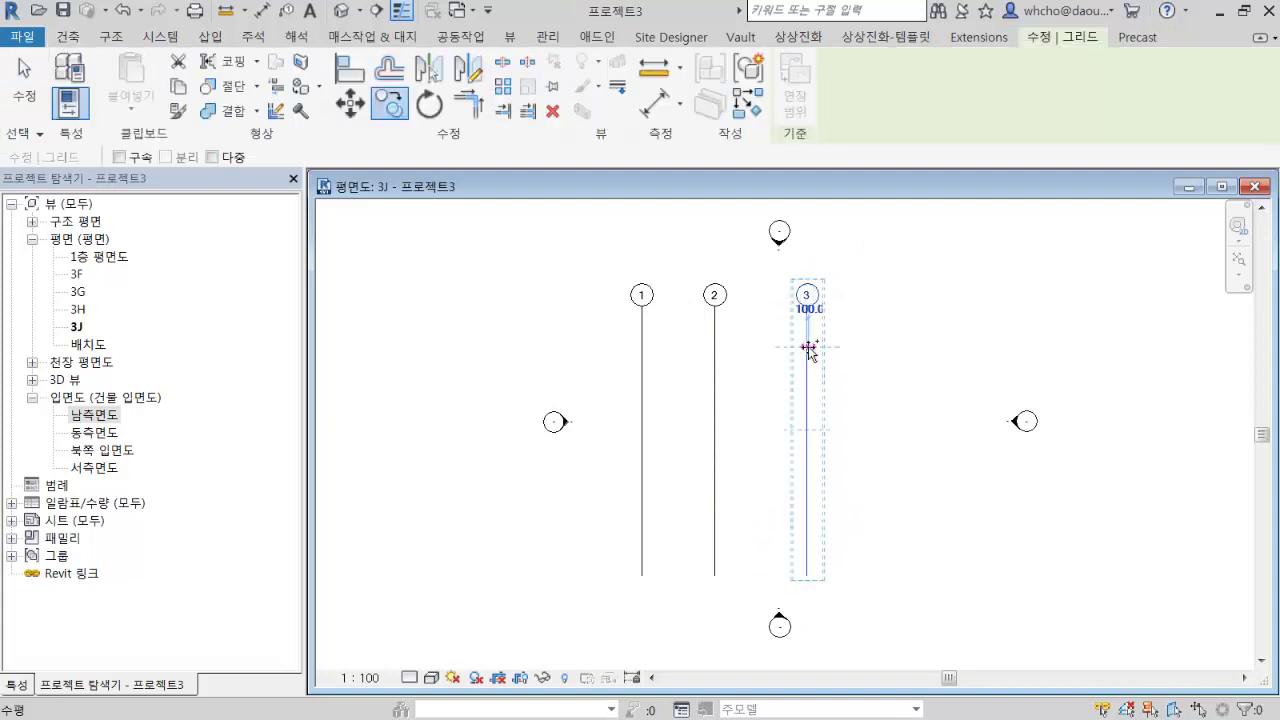
left_click(898, 347)
key("Escape")
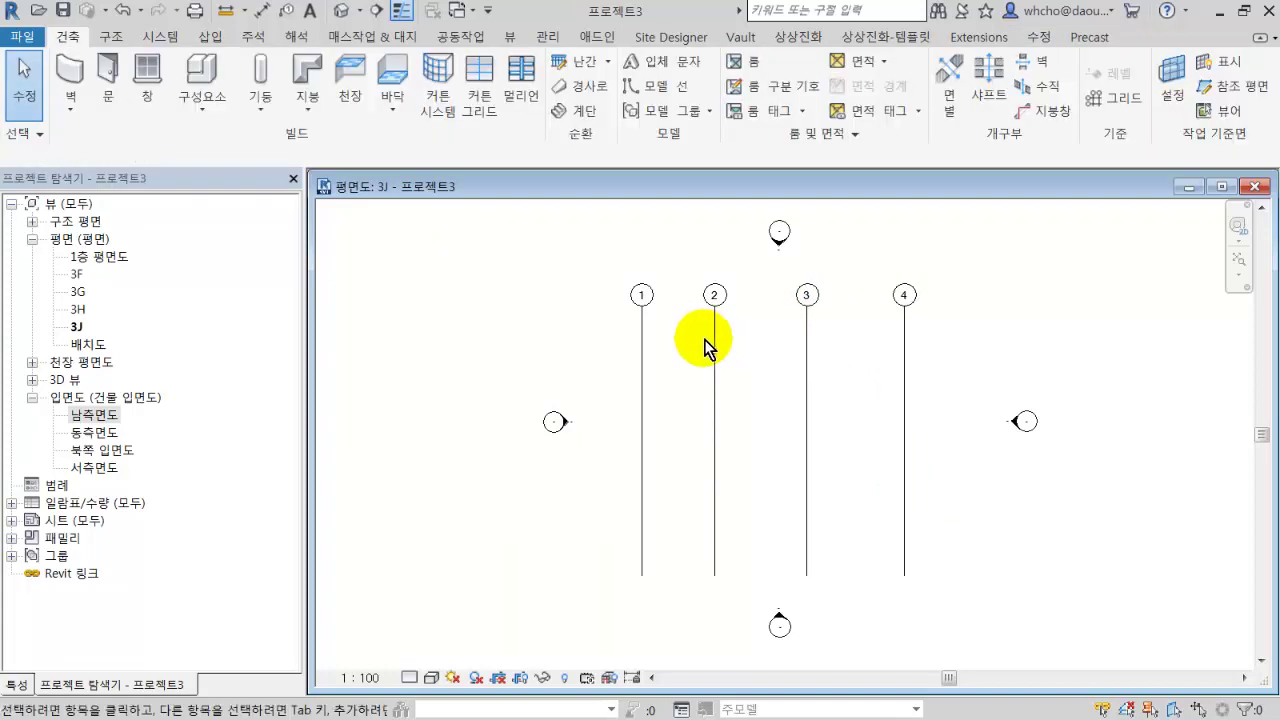
scroll(710, 345, "up", 1)
scroll(798, 374, "up", 1)
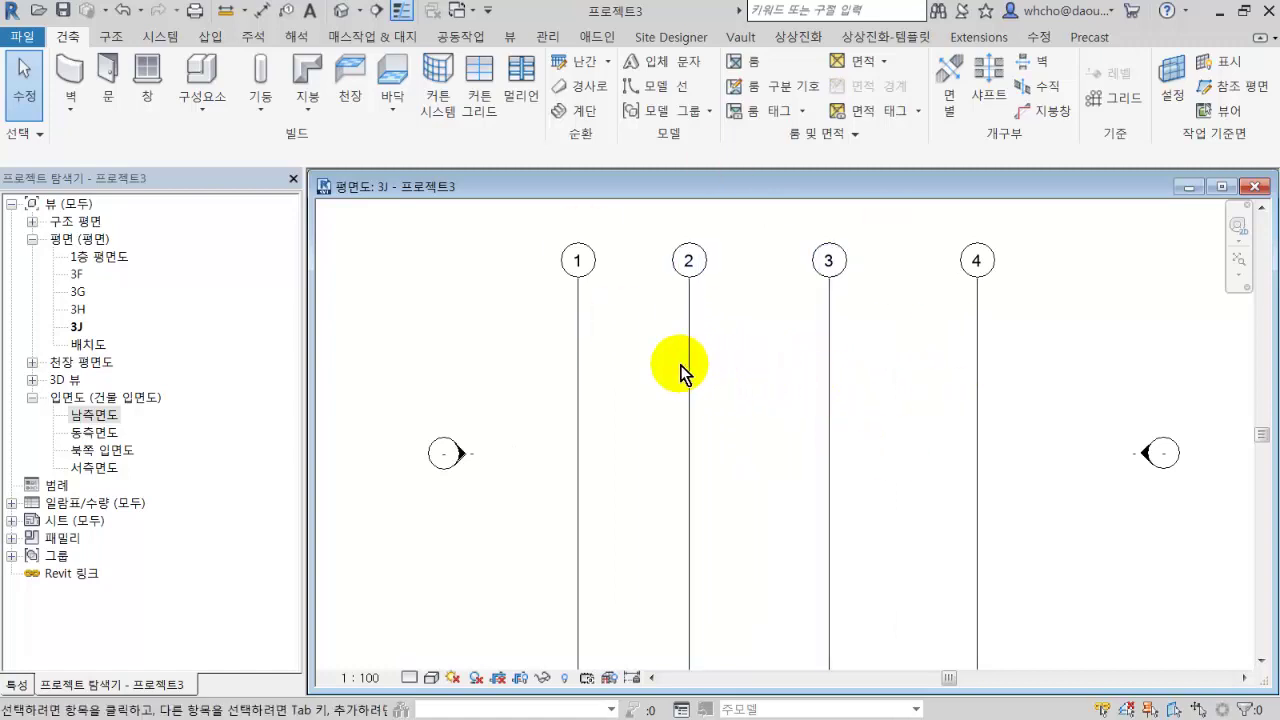
Set the spacing between grids 1 and 2 to 3000 using temporary dimensions.
left_click(580, 350)
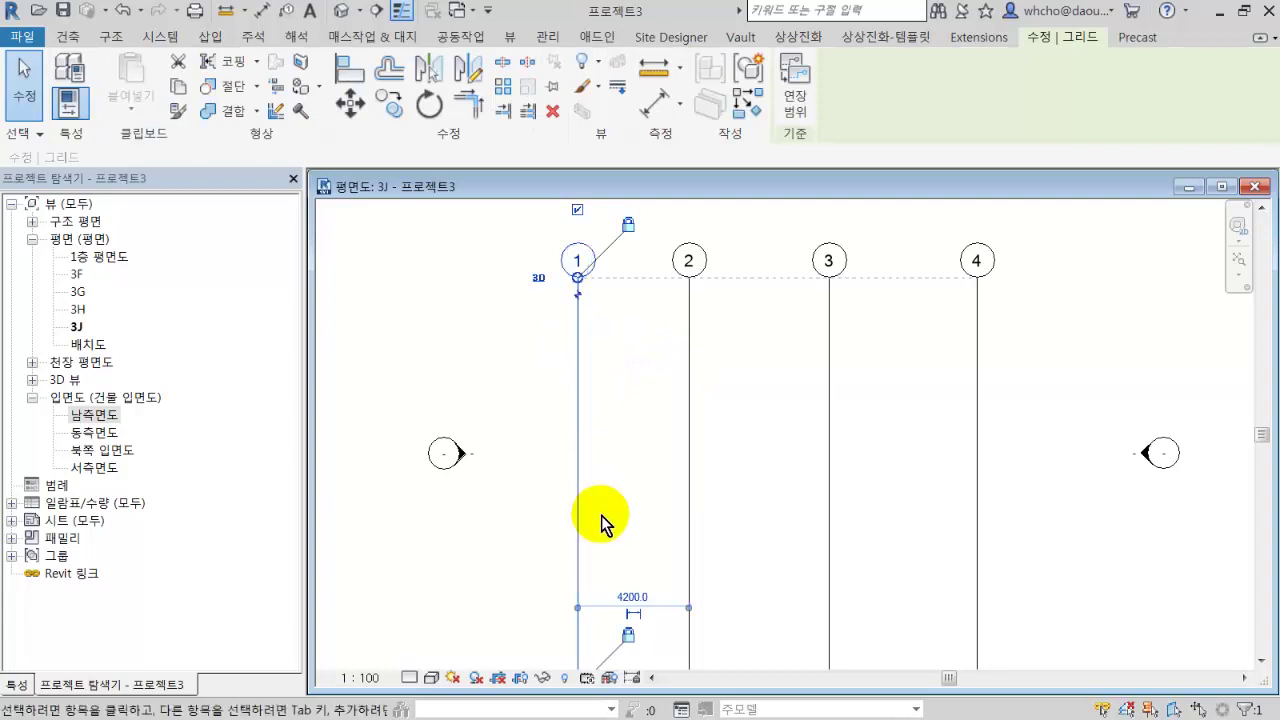
left_click(648, 597)
type("300")
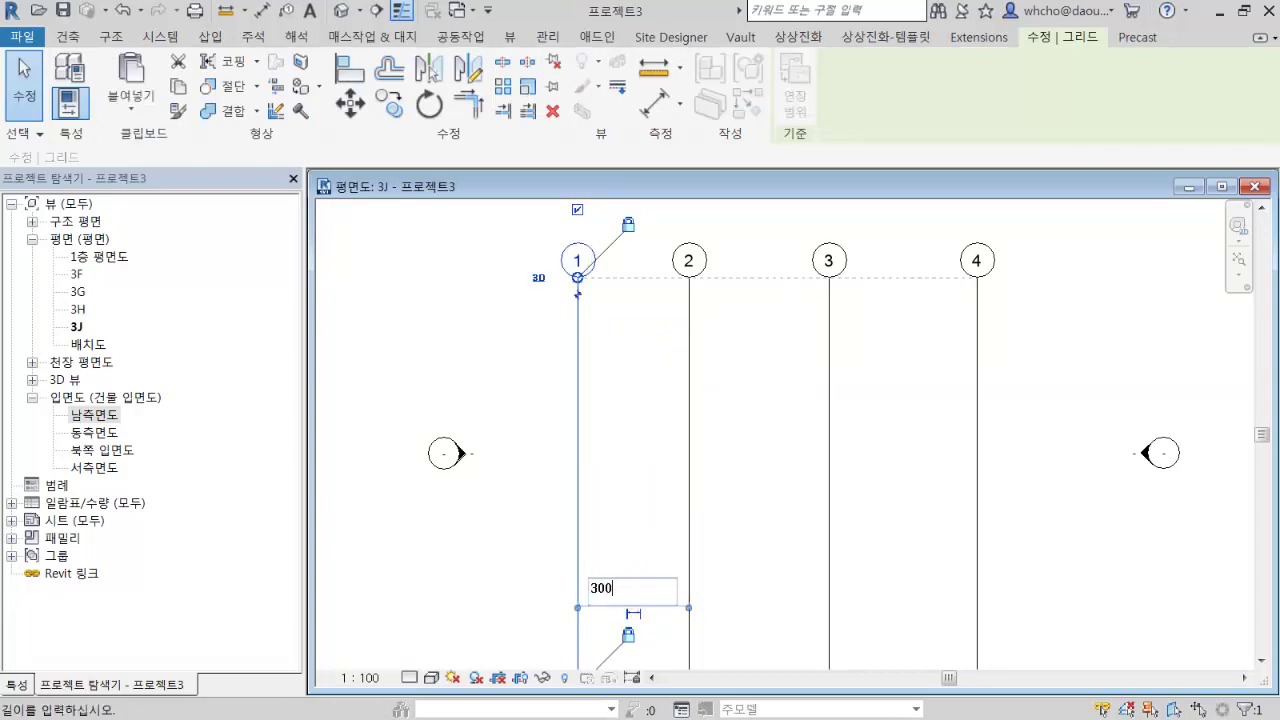
type("0")
key("Return")
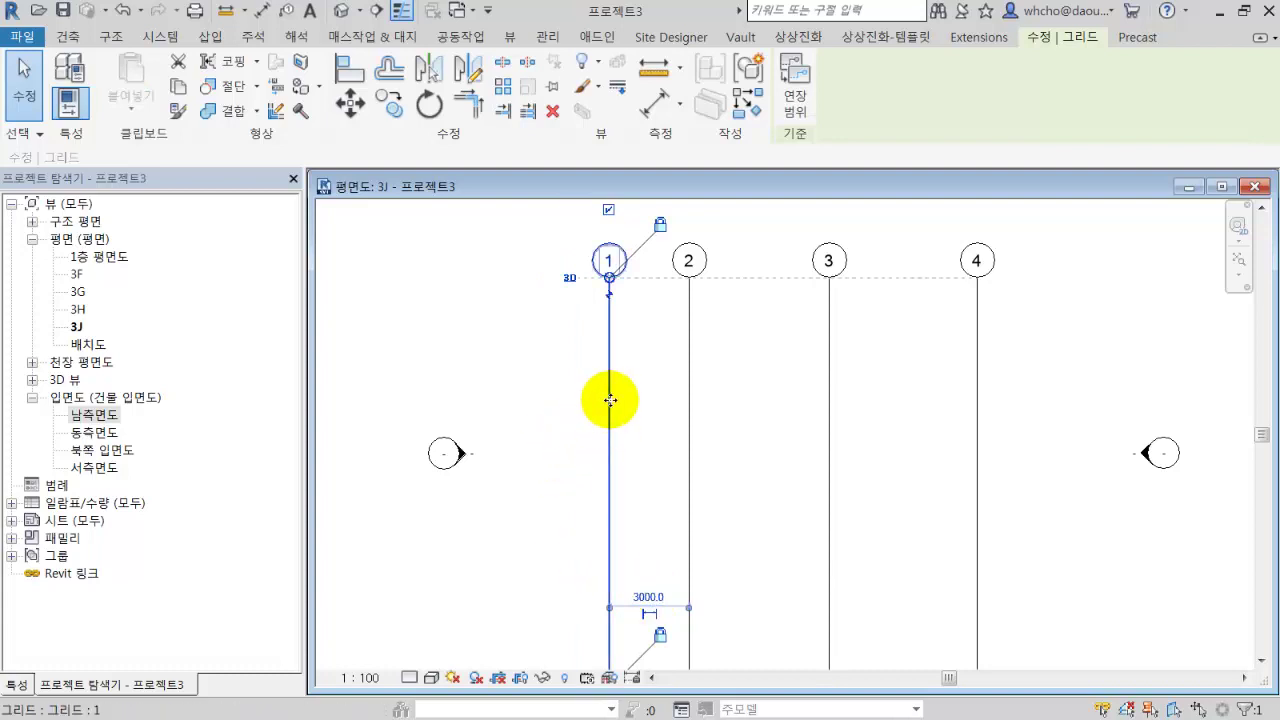
left_click(722, 414)
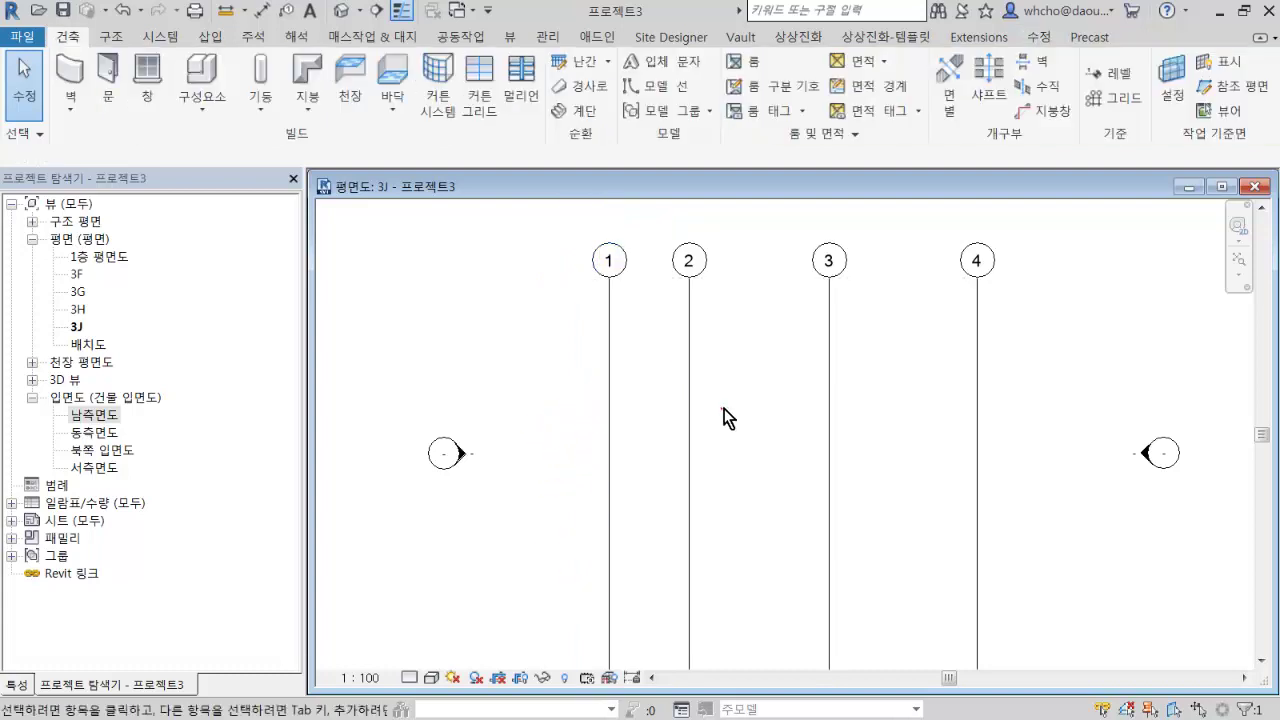
left_click(688, 370)
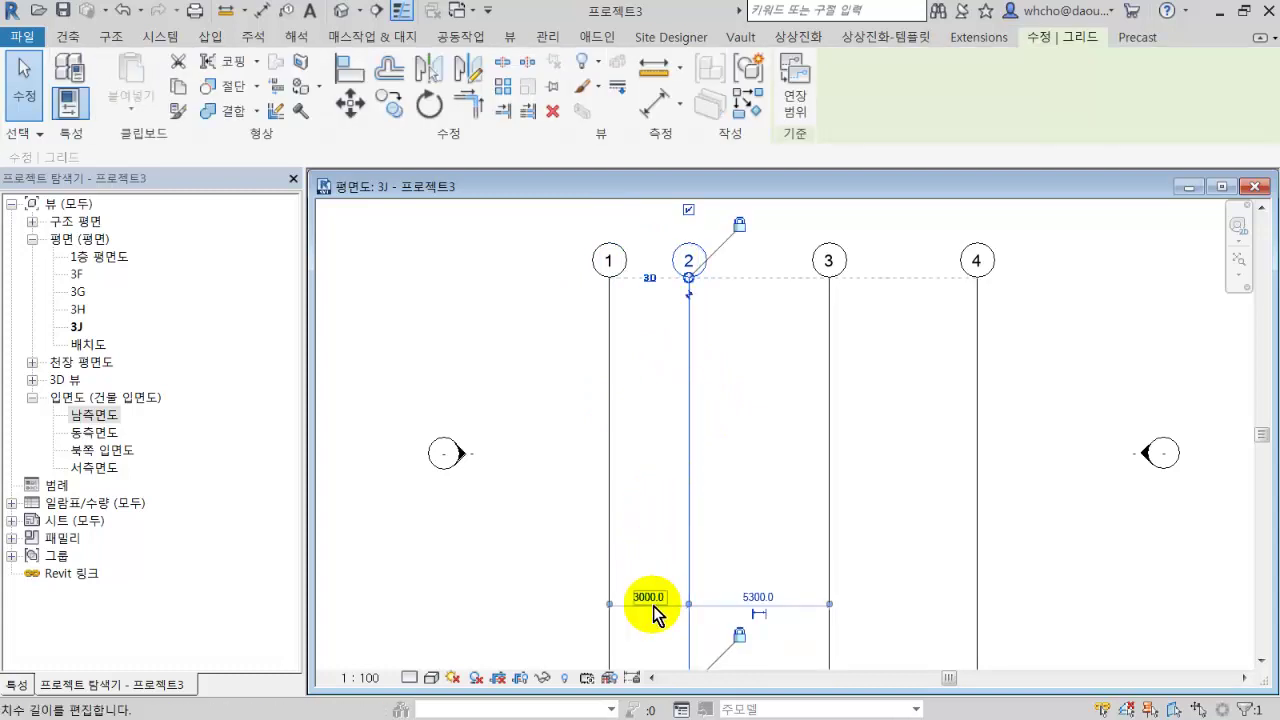
left_click(760, 599)
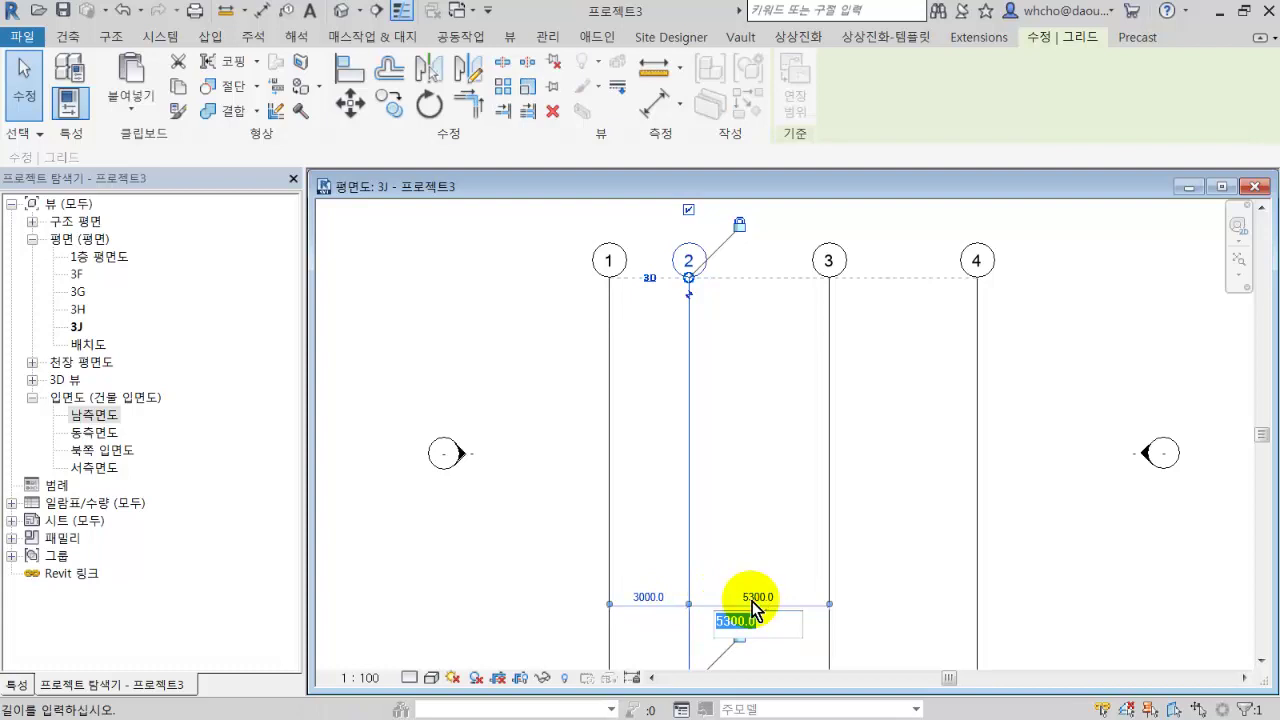
type("30")
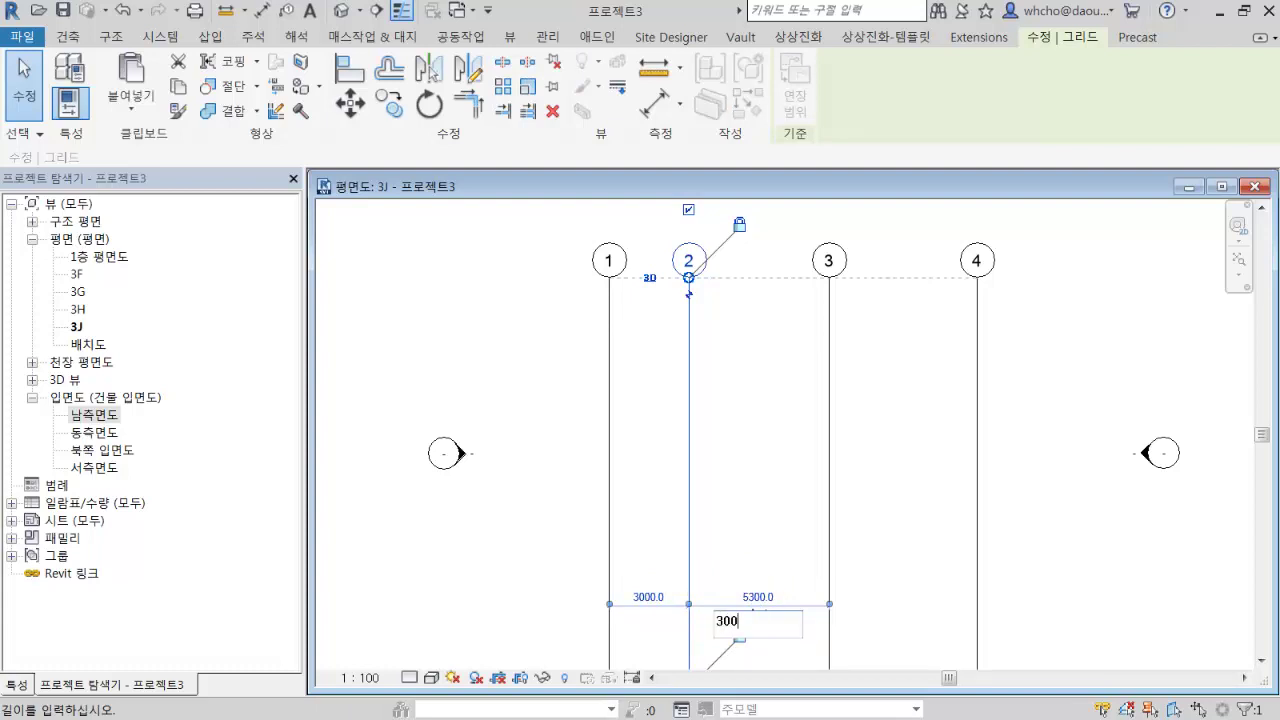
key("Return")
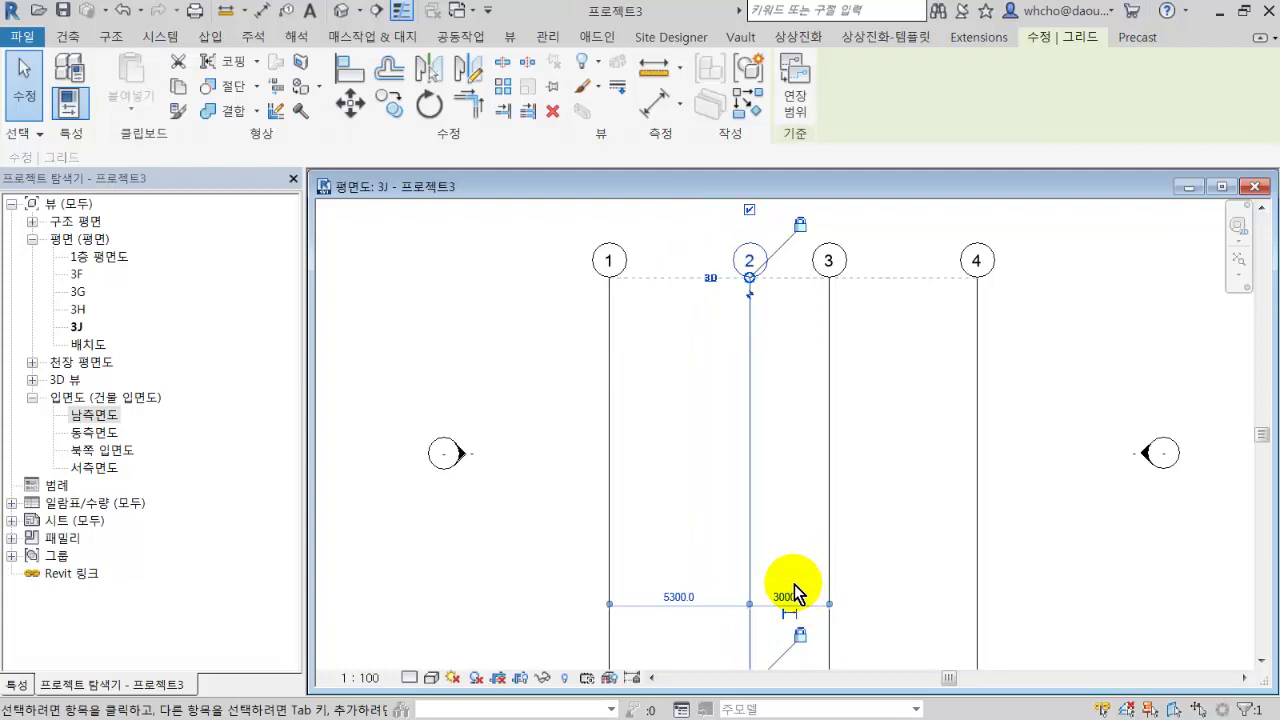
left_click(681, 598)
type("3")
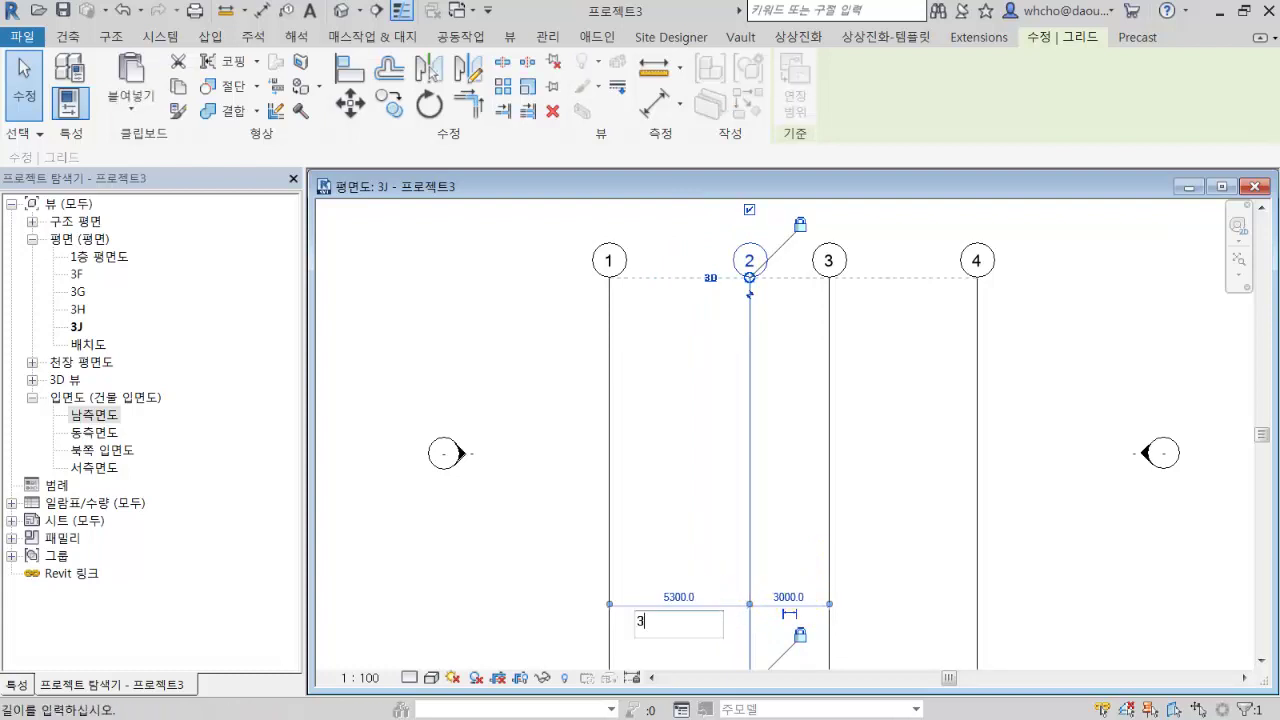
type("000")
key("Return")
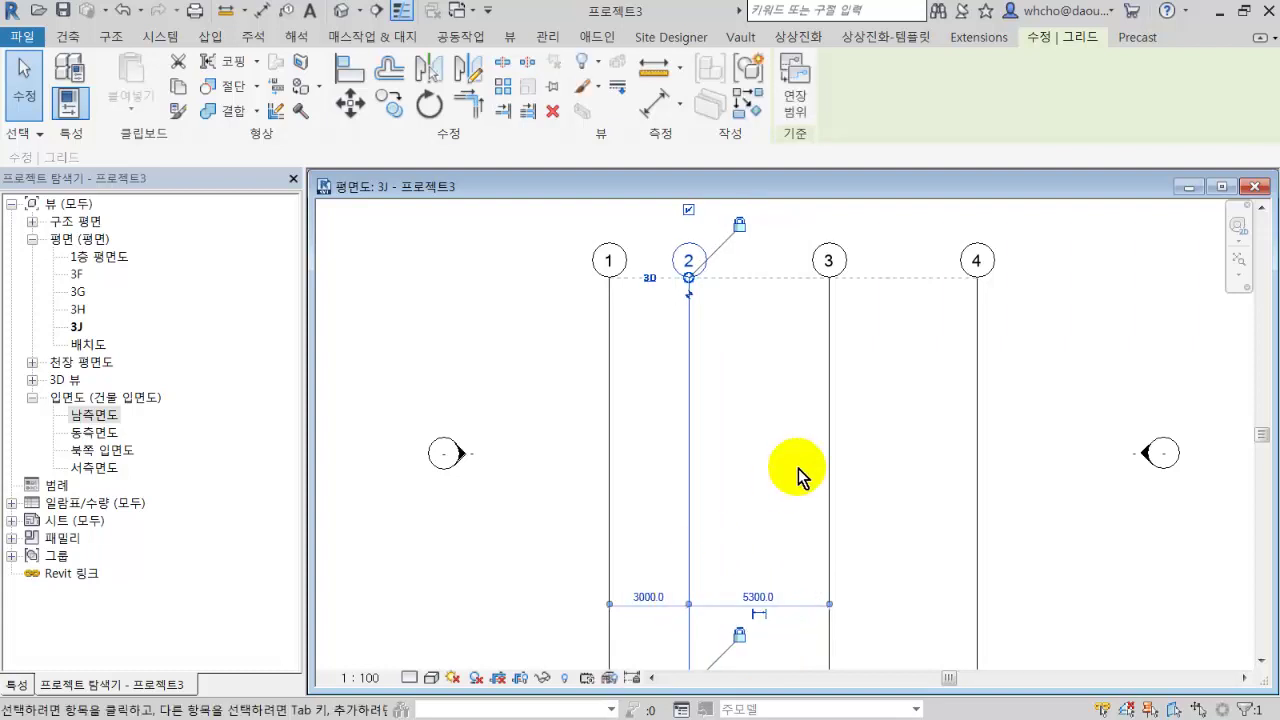
Set the grid 2–3 and grid 3–4 spacings to 3000 each.
left_click(828, 471)
left_click(760, 596)
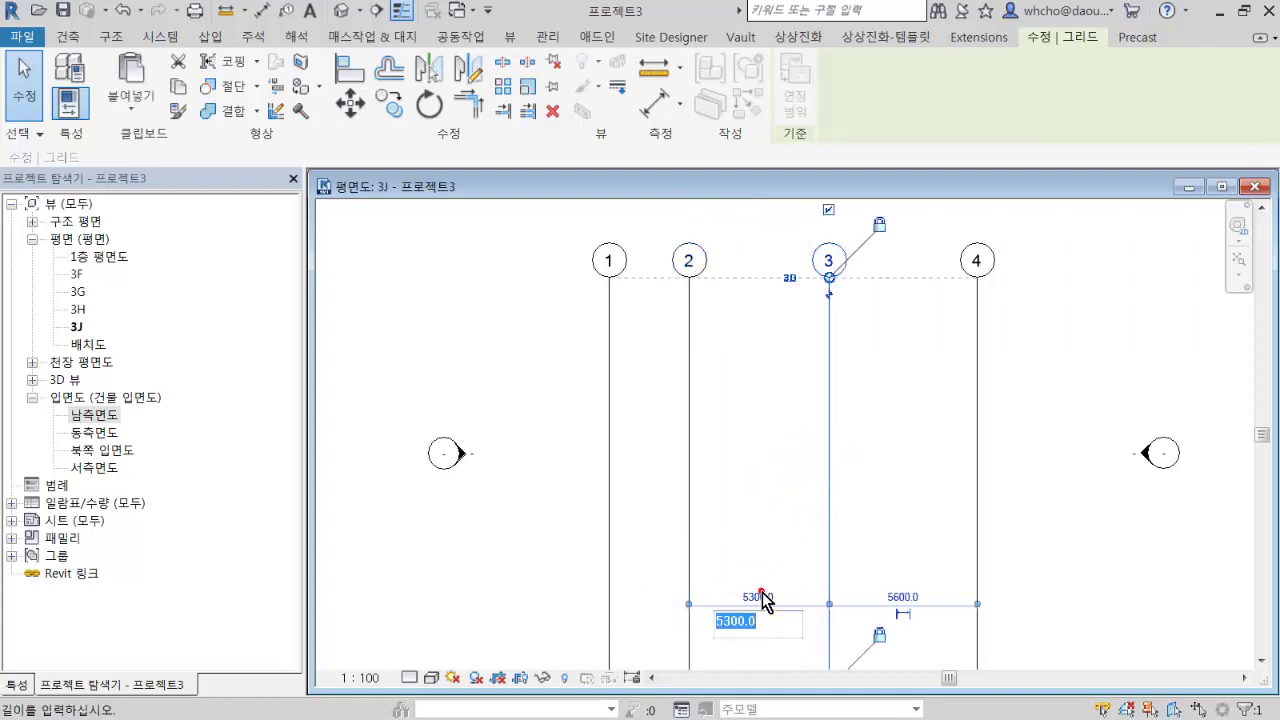
type("30")
key("Return")
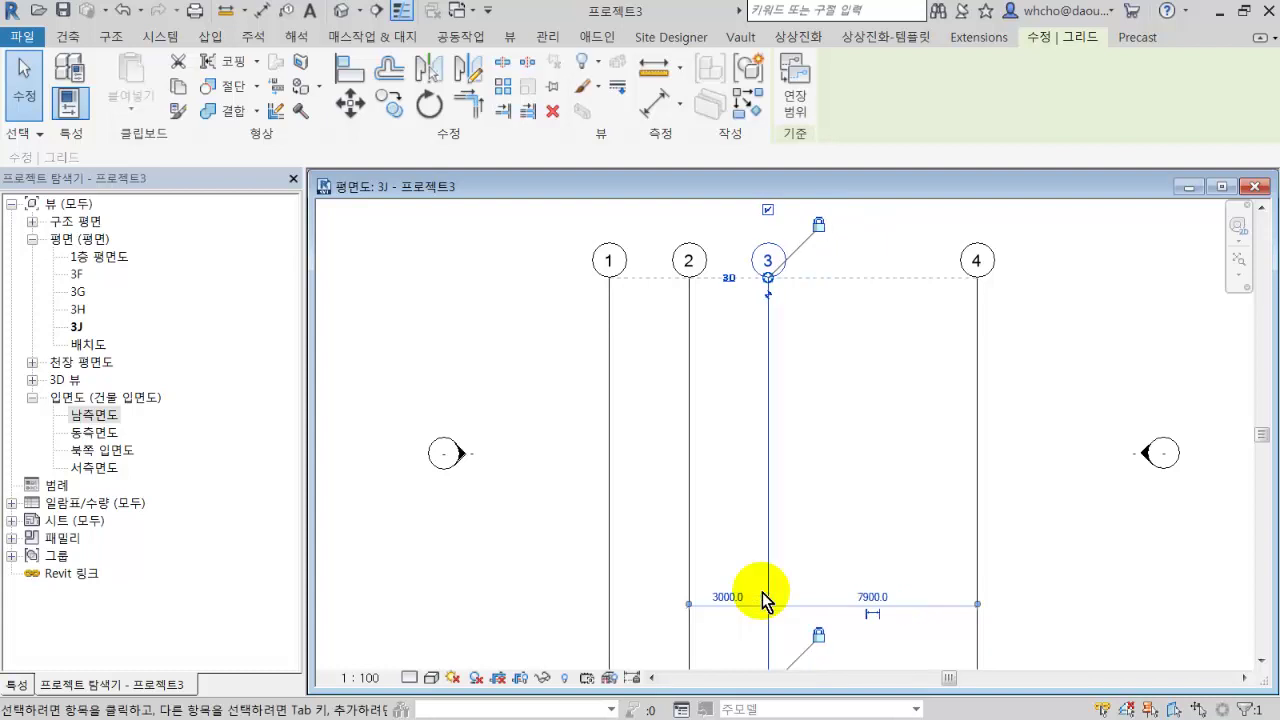
left_click(978, 520)
left_click(875, 598)
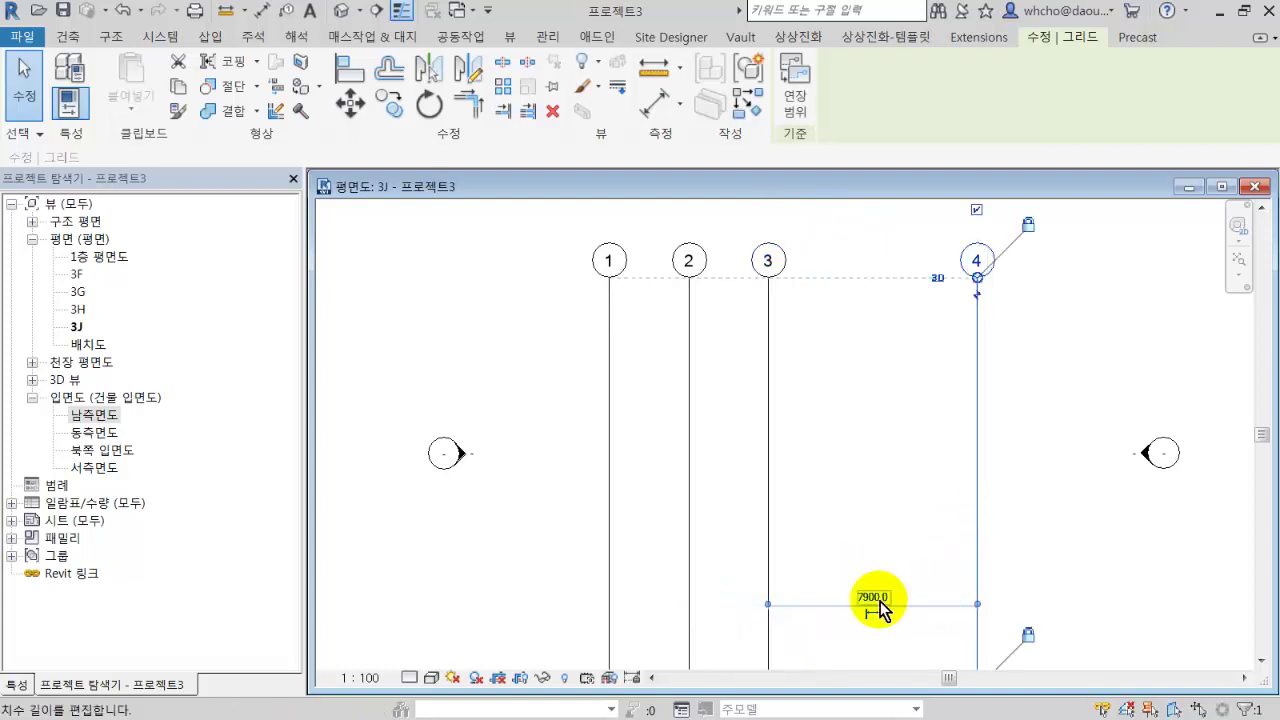
type("3000")
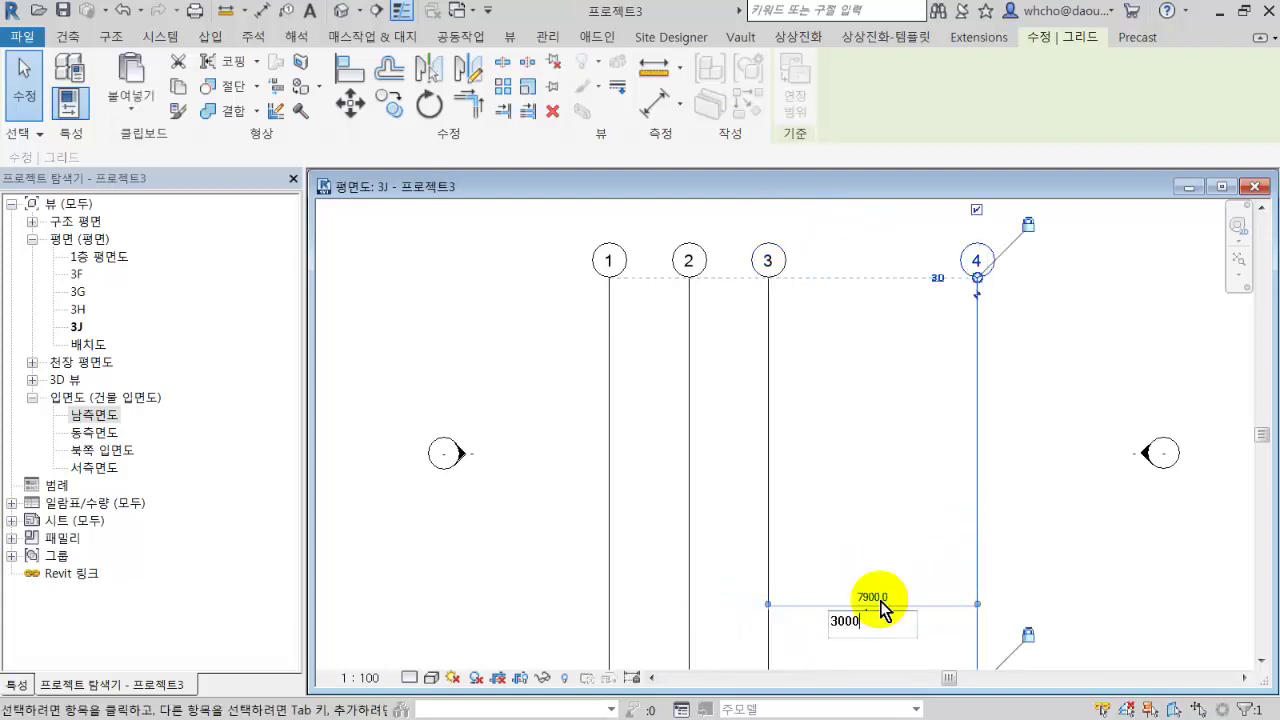
key("Return")
Draw a new horizontal grid line left of grid 1 and relabel its bubble to A.
left_click(928, 443)
scroll(928, 443, "down", 2)
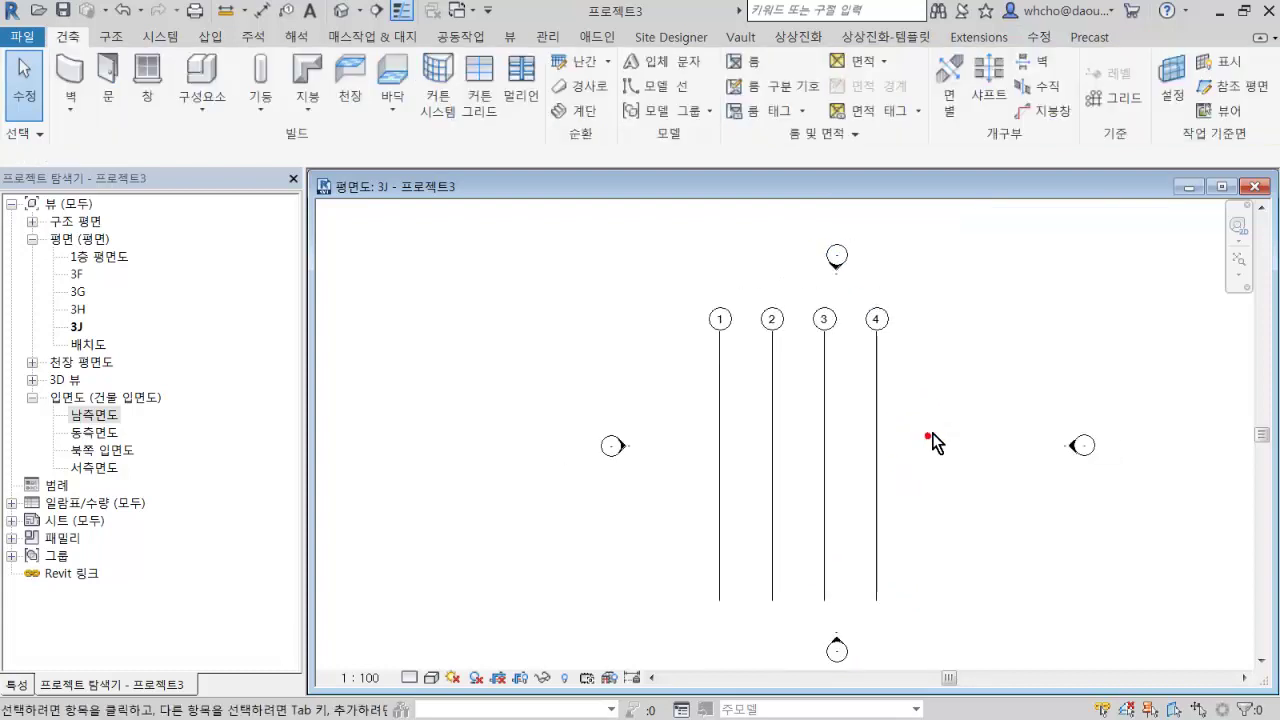
left_click(1100, 100)
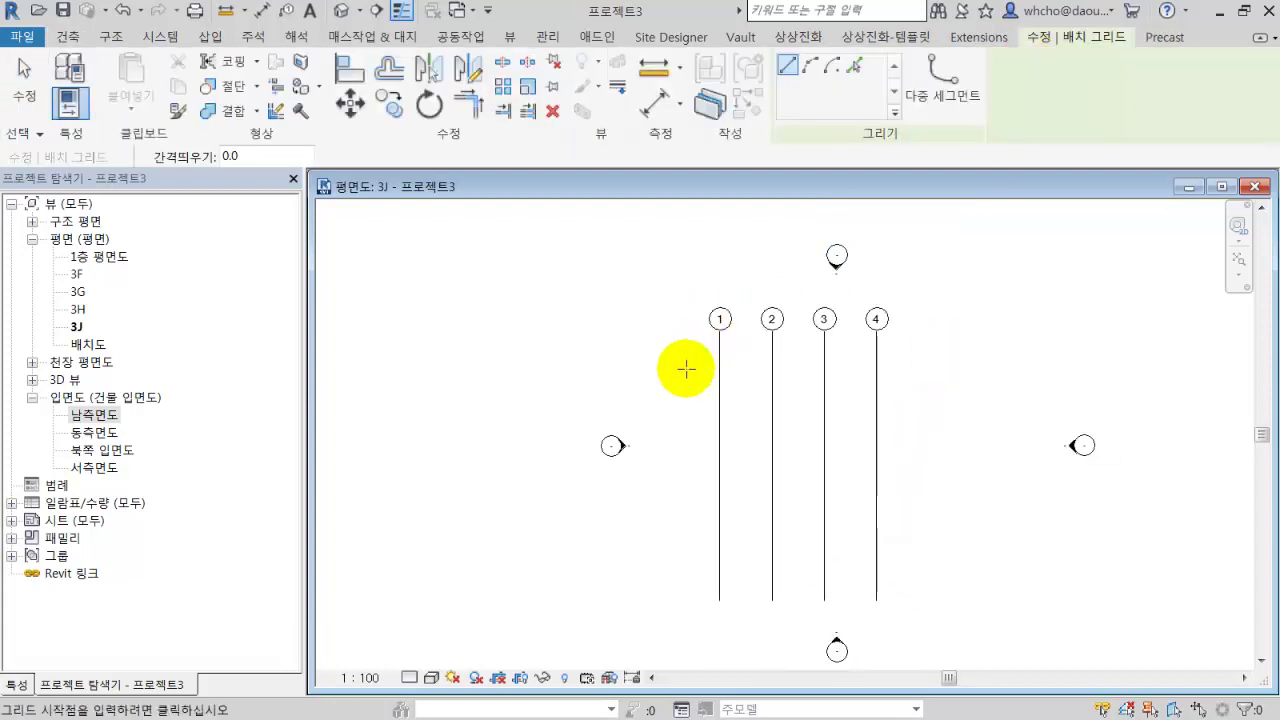
left_click(686, 368)
left_click(908, 368)
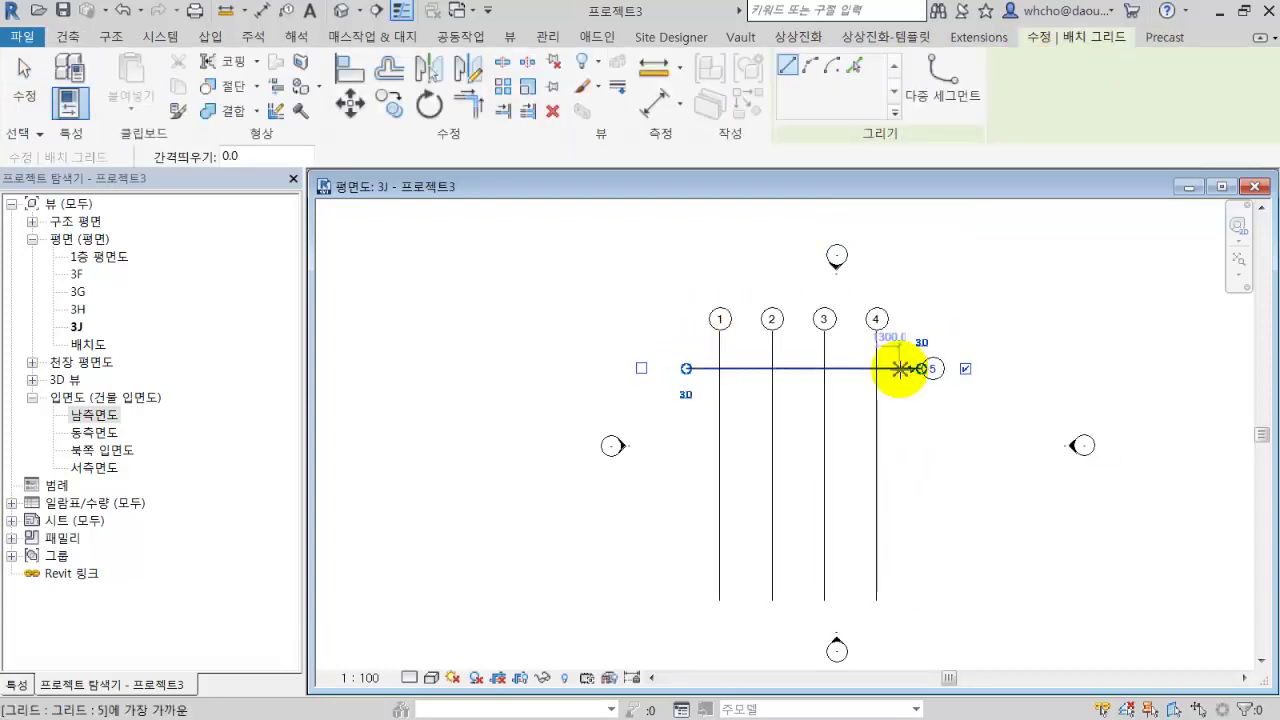
key("Escape")
scroll(930, 370, "up", 3)
double_click(951, 362)
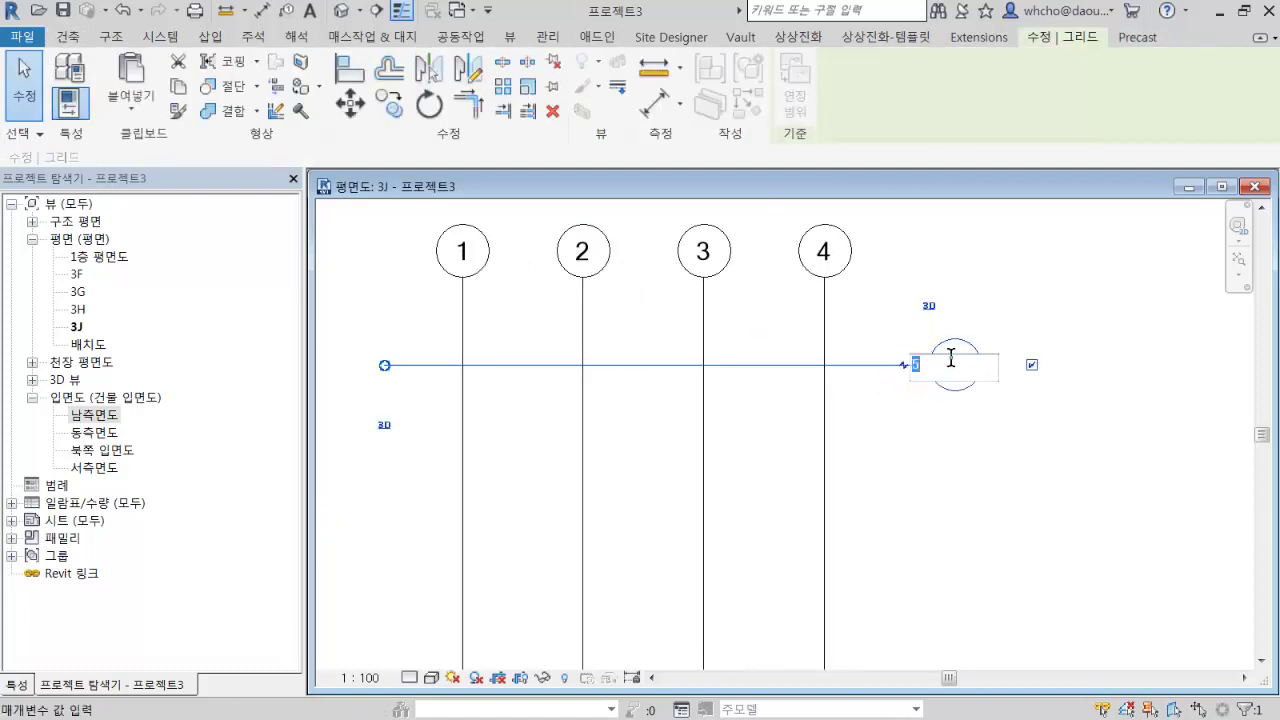
type("A")
left_click(948, 450)
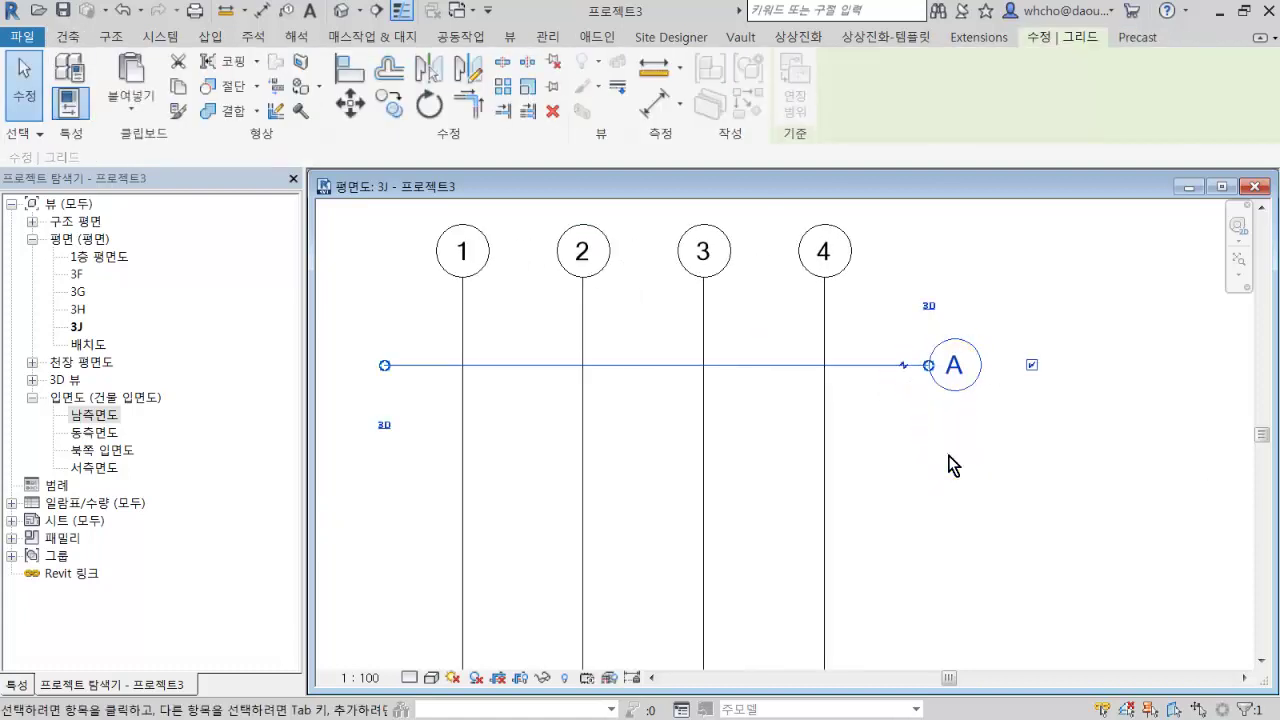
Copy grids B, C and D downward from A with the CO command, each 3000 apart.
key("c")
key("o")
left_click(871, 366)
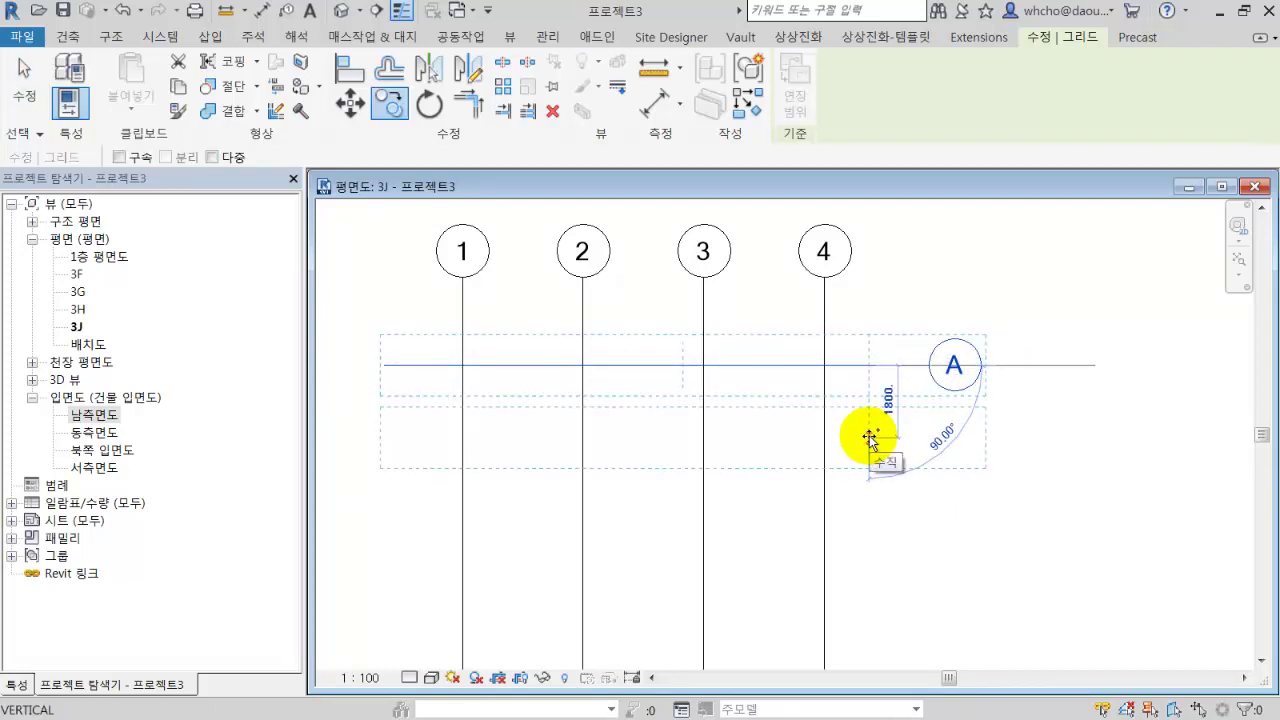
type("300")
key("Return")
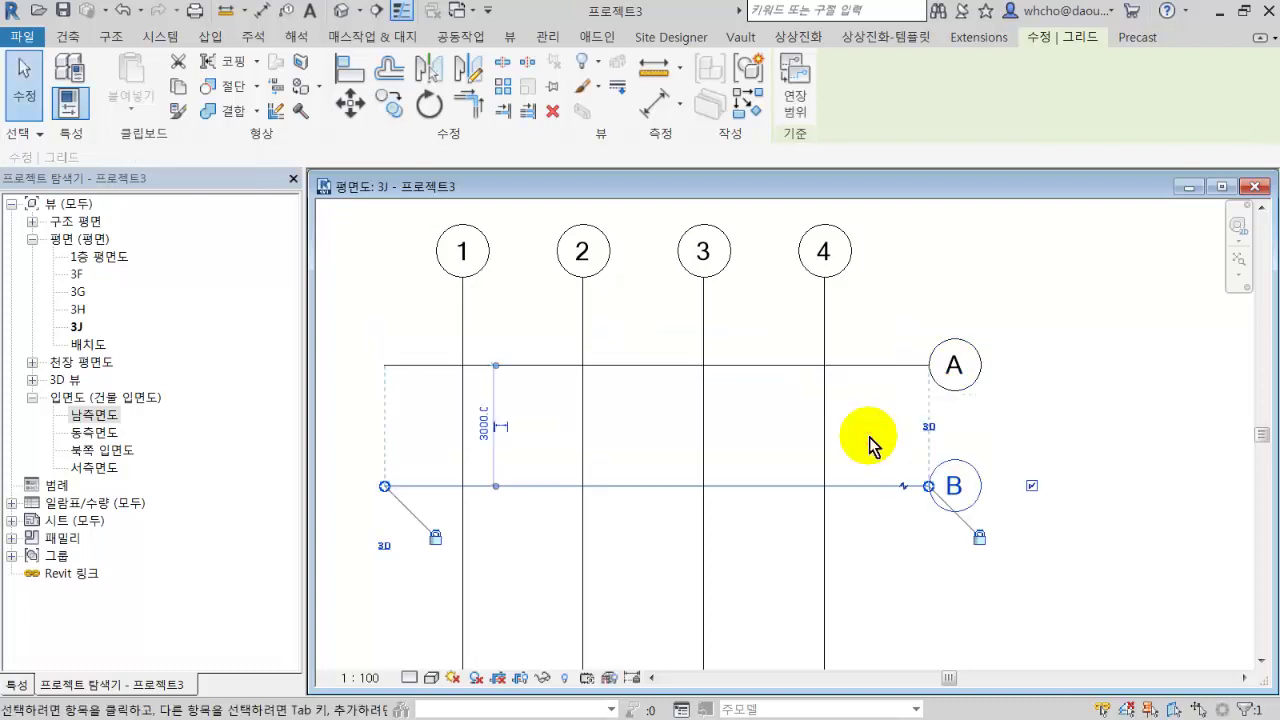
left_click(879, 487)
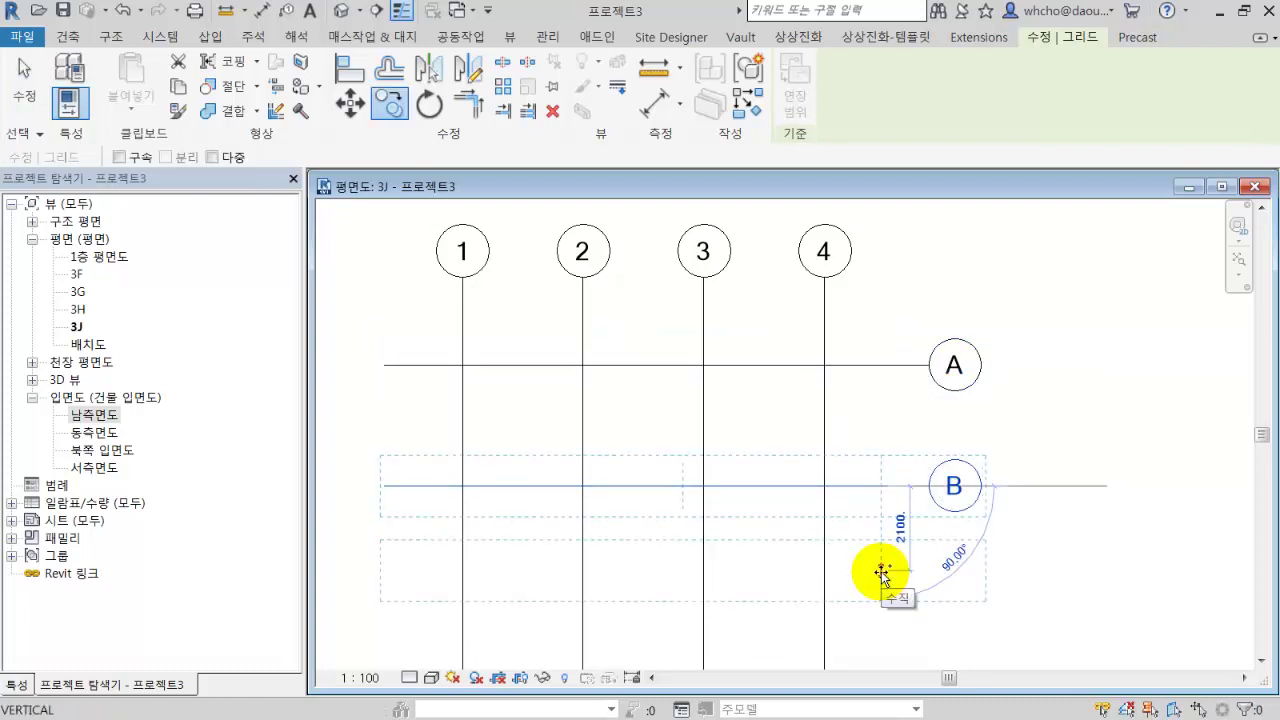
type("3000")
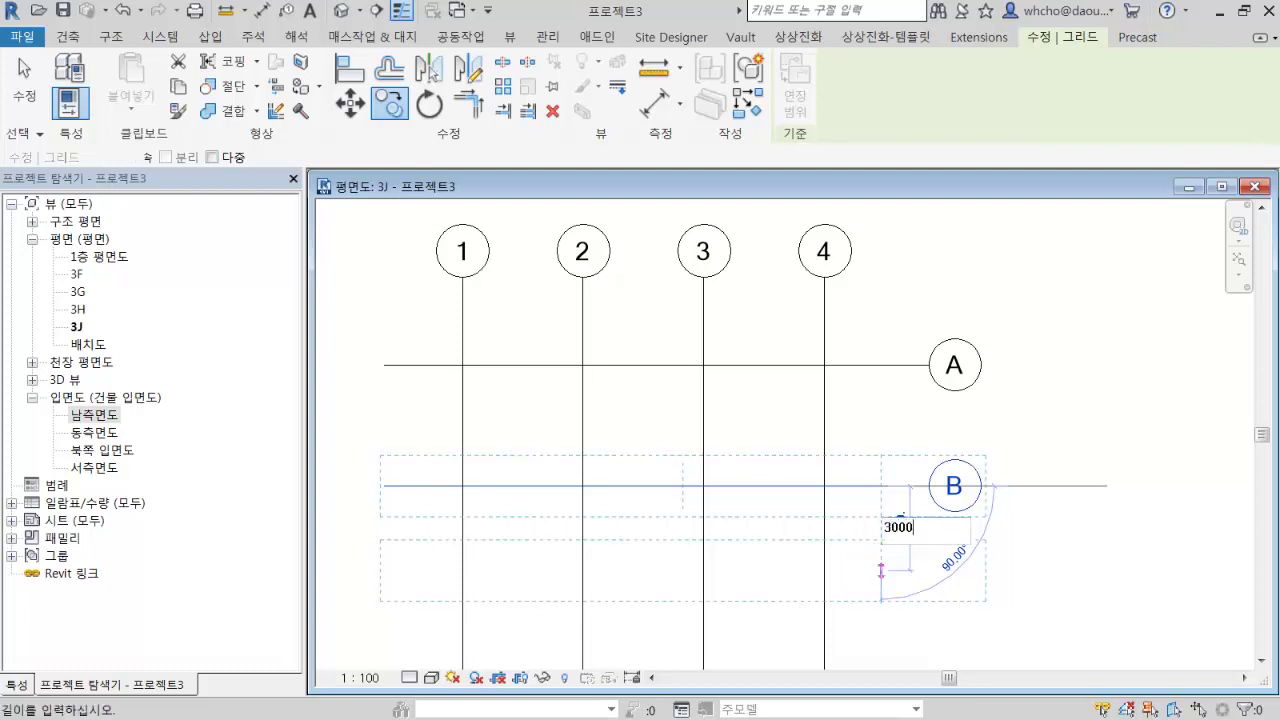
key("Return")
key("Return")
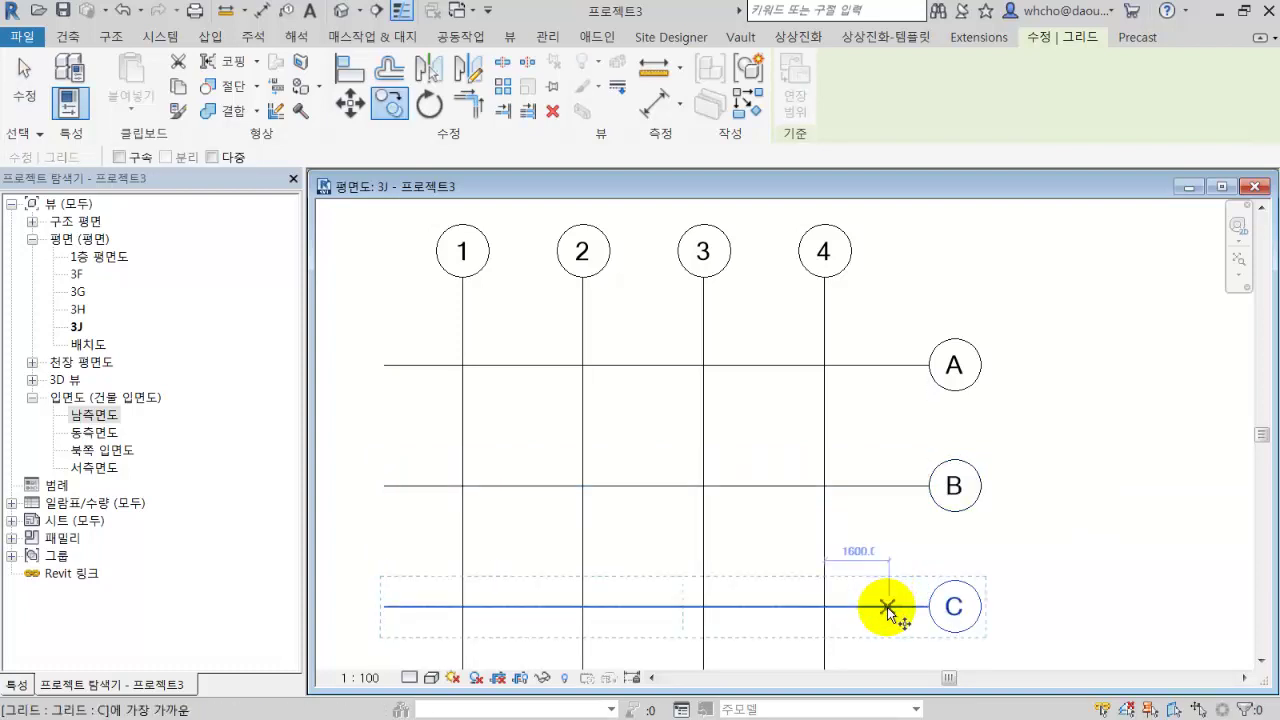
left_click(887, 607)
type("3000")
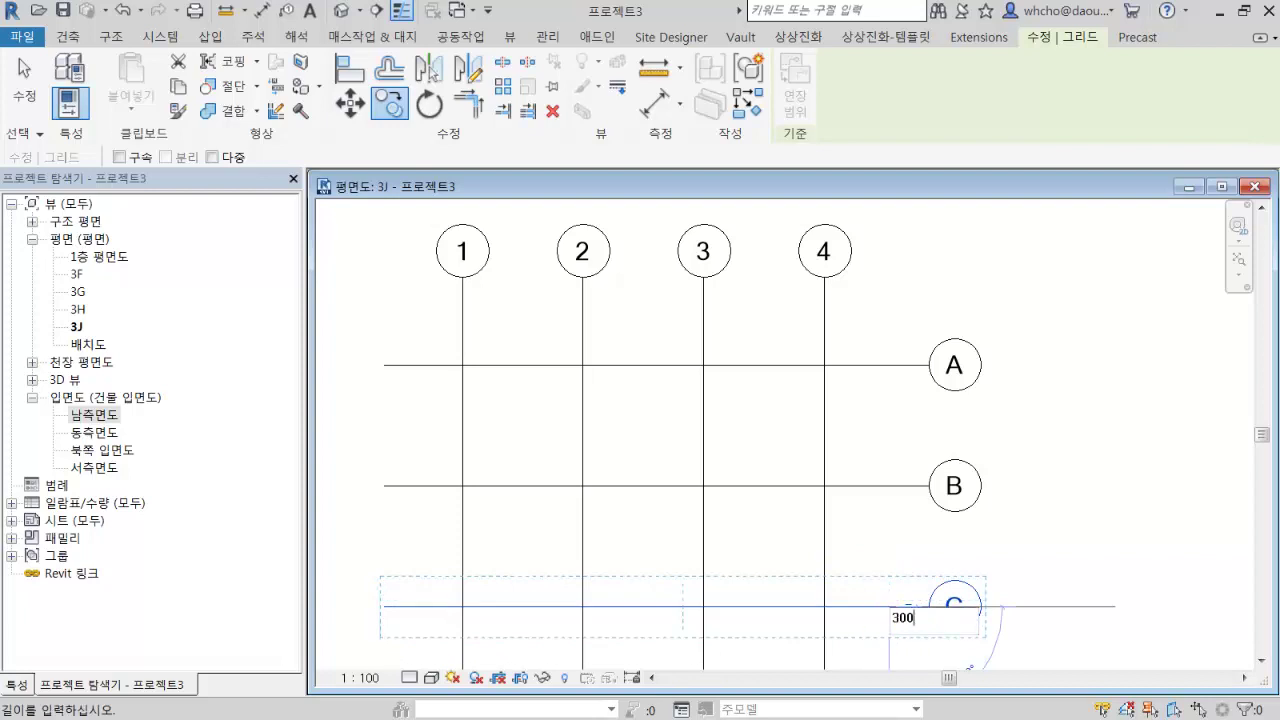
key("Return")
left_click(870, 537)
scroll(870, 537, "down", 2)
scroll(870, 537, "down", 2)
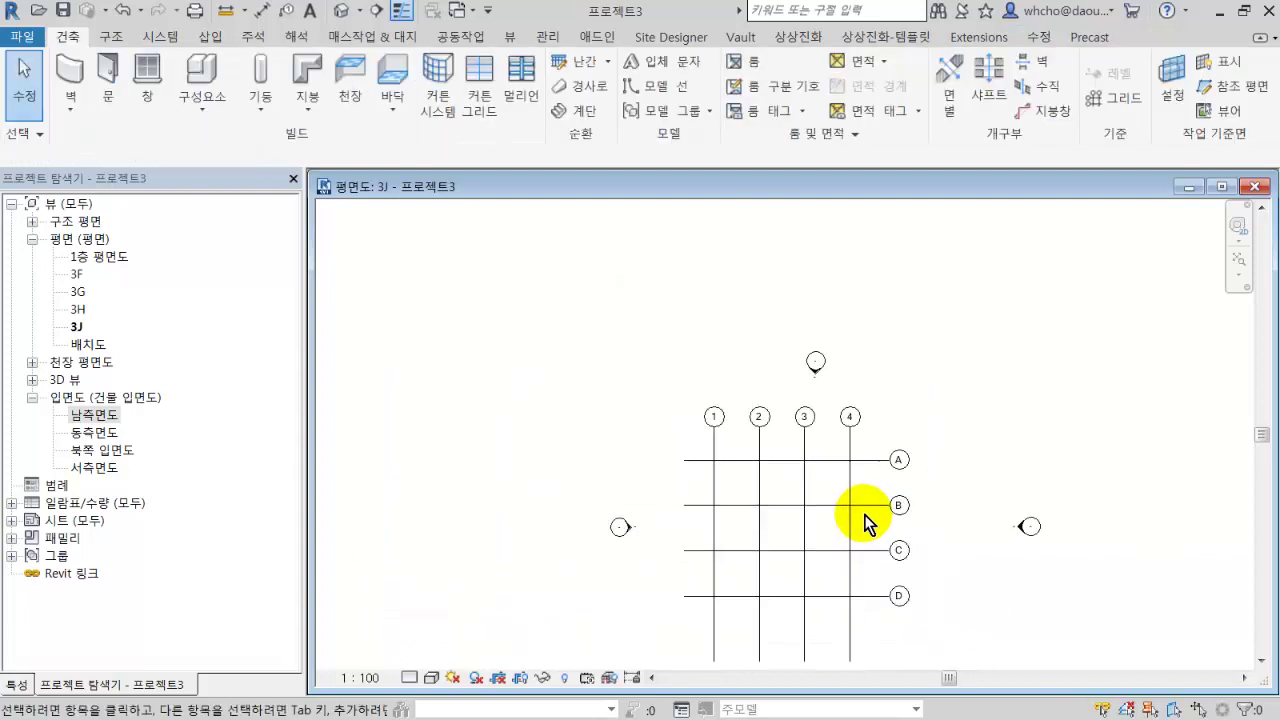
middle_click_drag(863, 523, 912, 420)
scroll(926, 432, "up", 2)
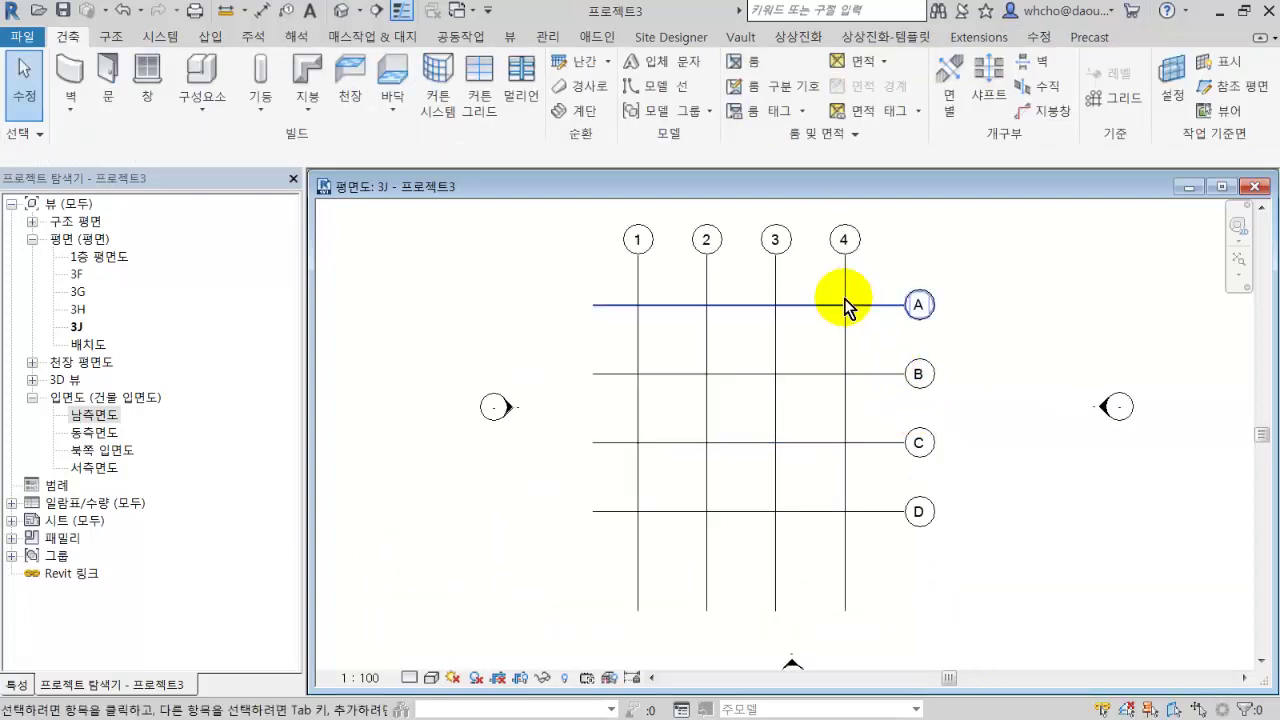
left_click(705, 541)
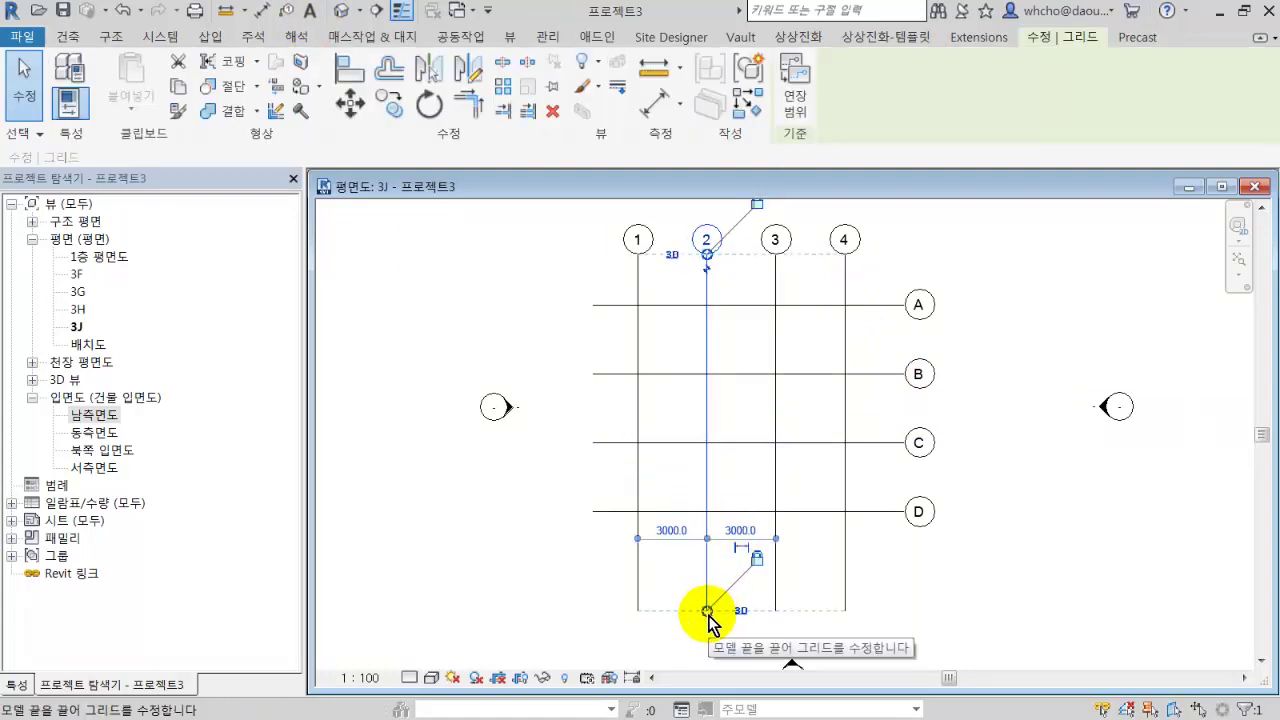
left_click_drag(707, 611, 707, 380)
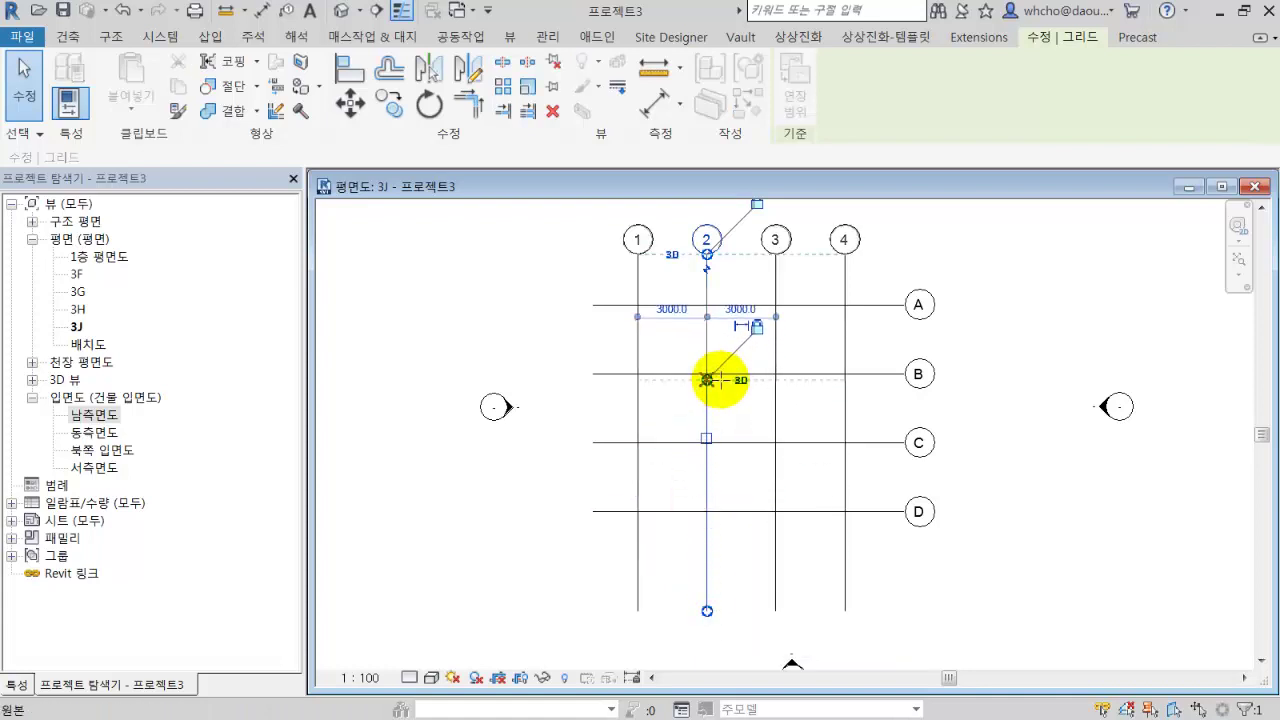
left_click_drag(707, 380, 707, 549)
middle_click_drag(720, 417, 727, 535)
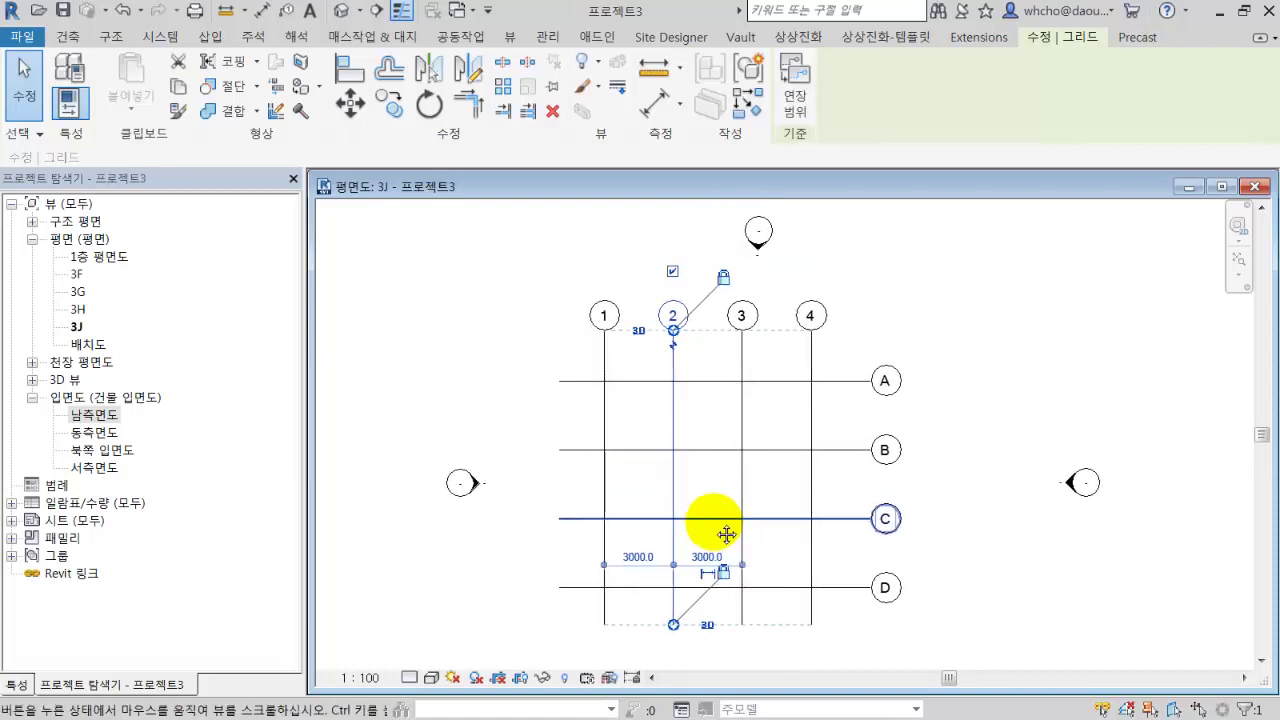
left_click(715, 491)
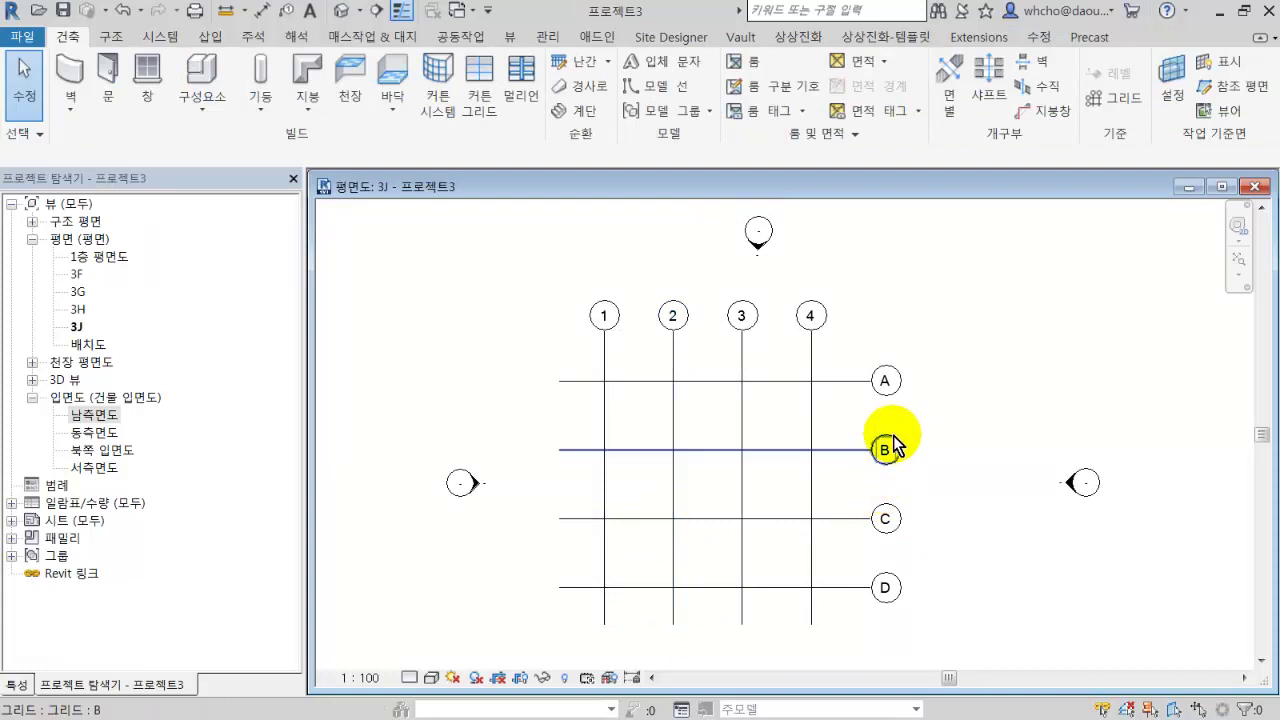
Open the default 3D view, tile it beside the 3J floor plan, and make the plan active.
key("3")
key("d")
left_click_drag(586, 334, 694, 295)
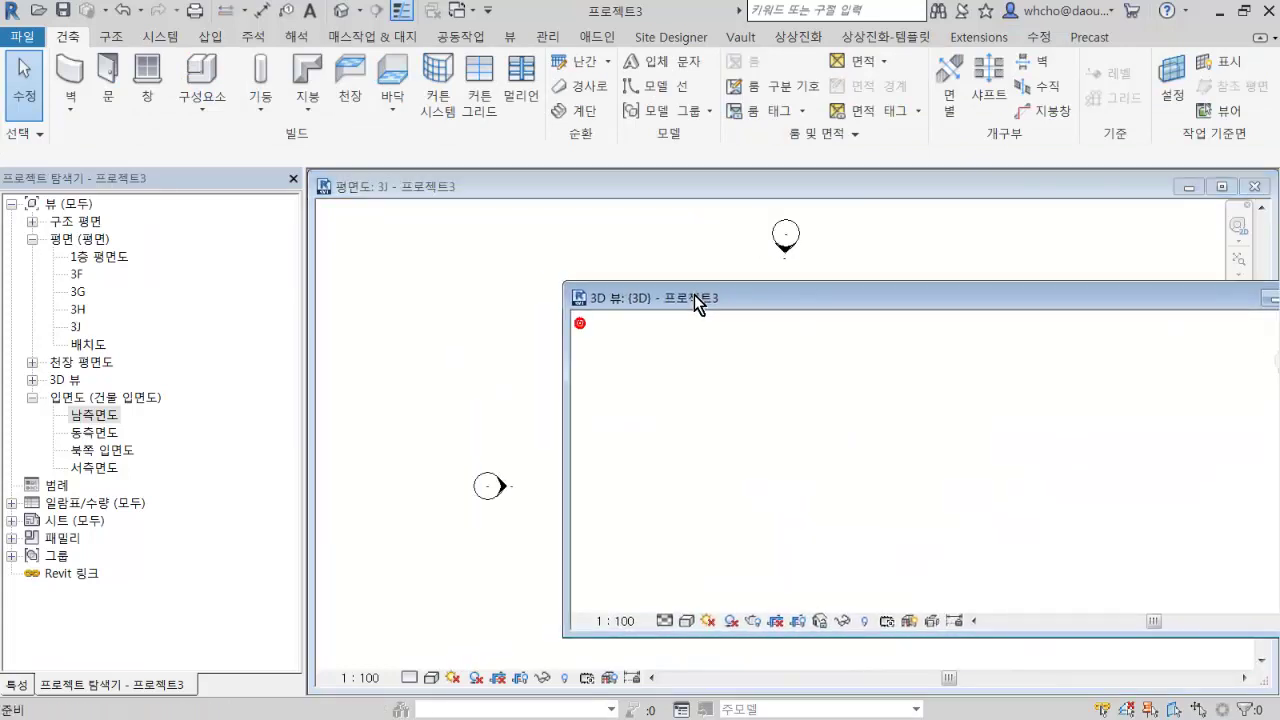
key("w")
key("t")
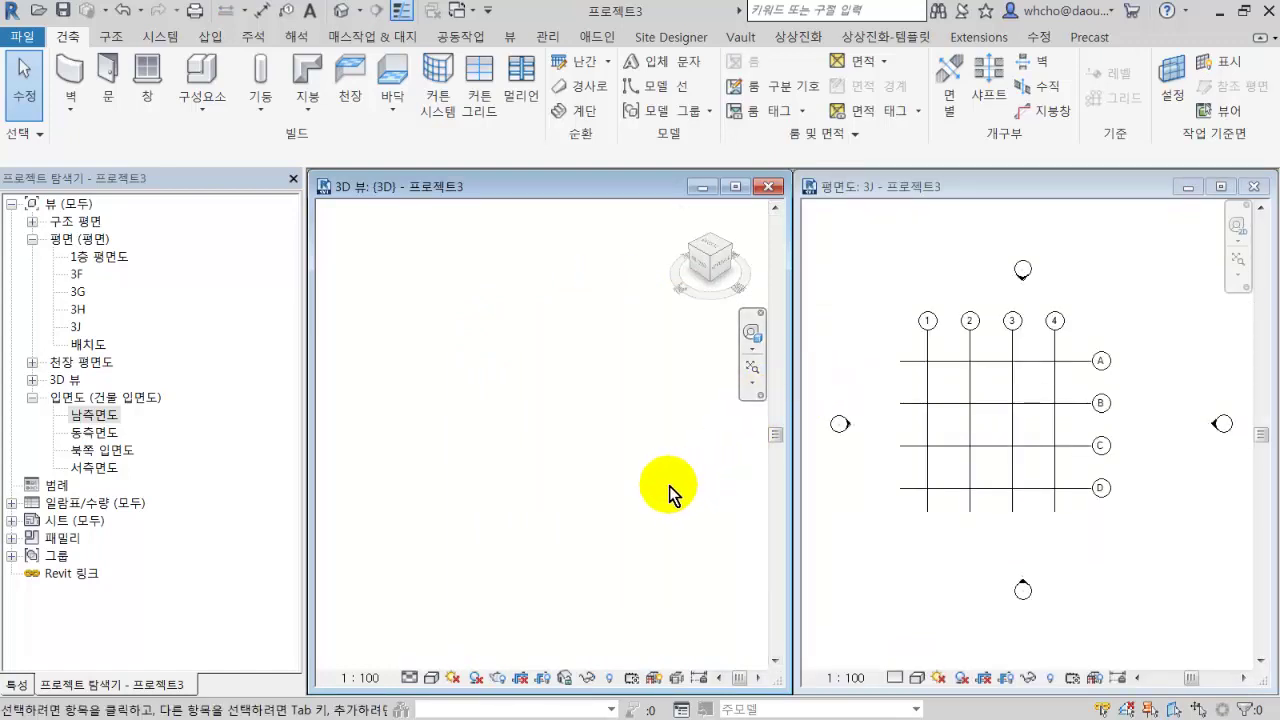
left_click(1110, 390)
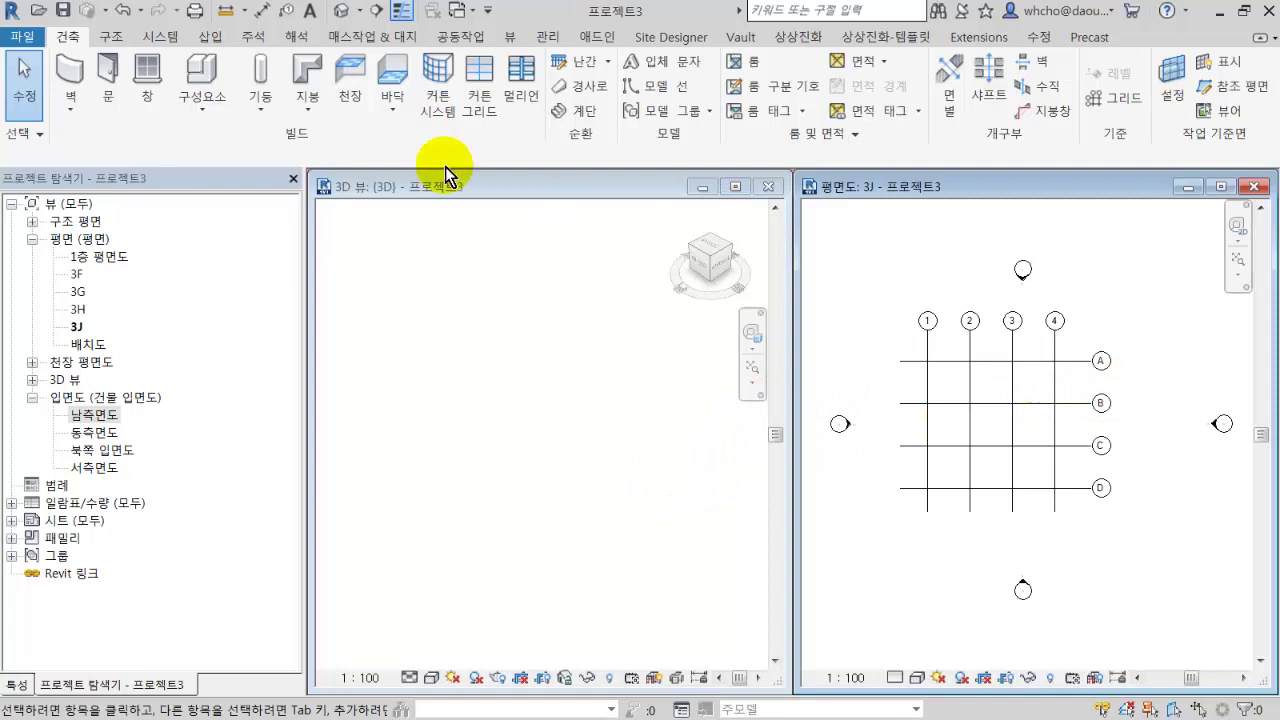
Start a wall with base 1F and top constraint up to 3F, beginning at grid 1/A.
left_click(72, 80)
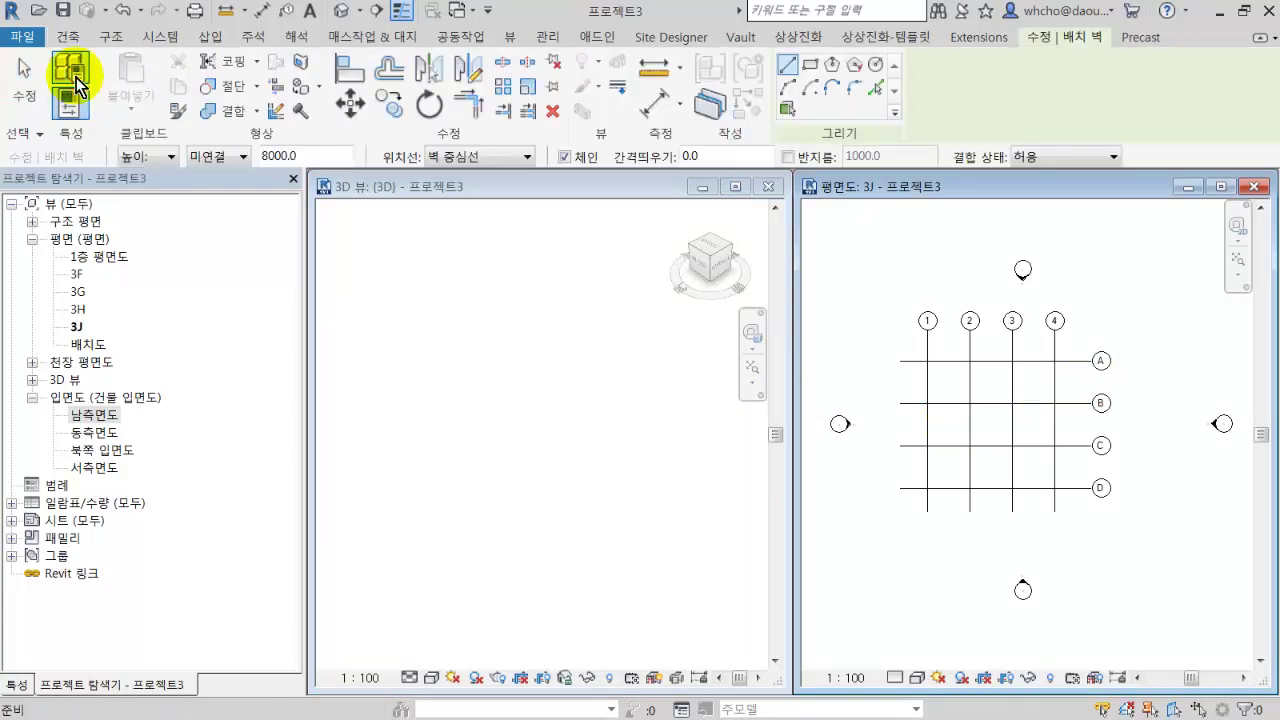
left_click(15, 686)
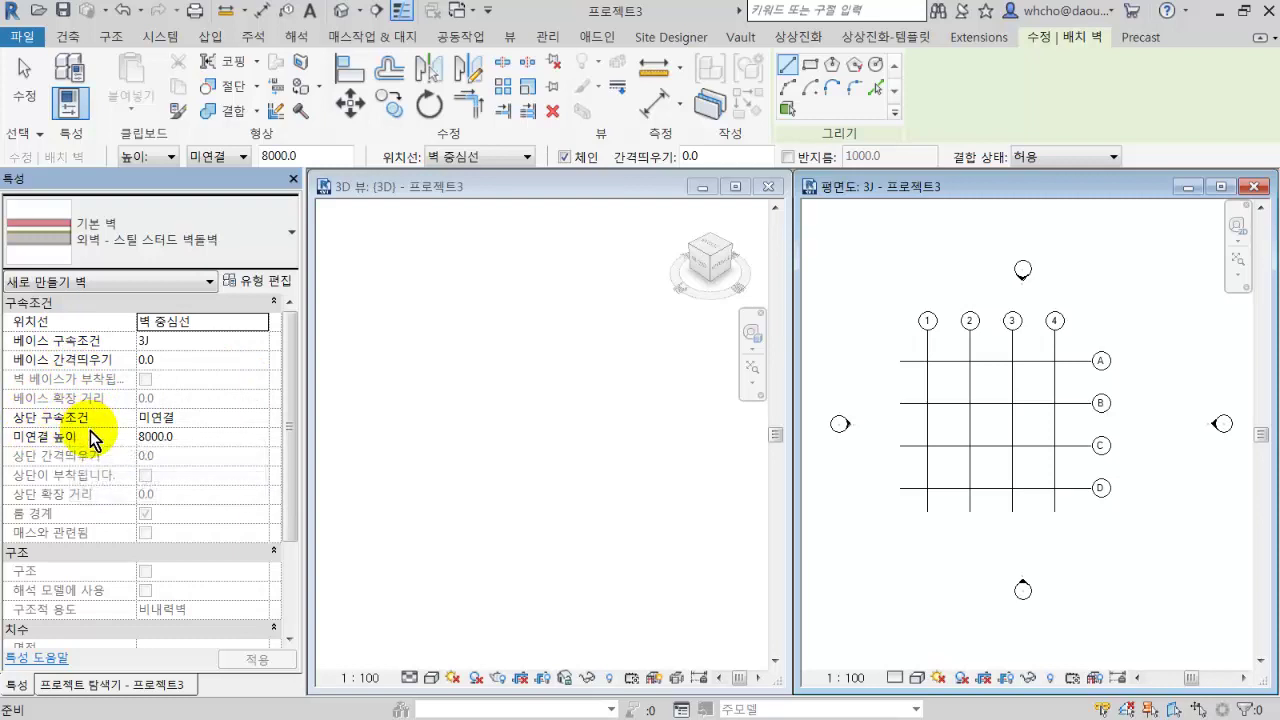
left_click(258, 341)
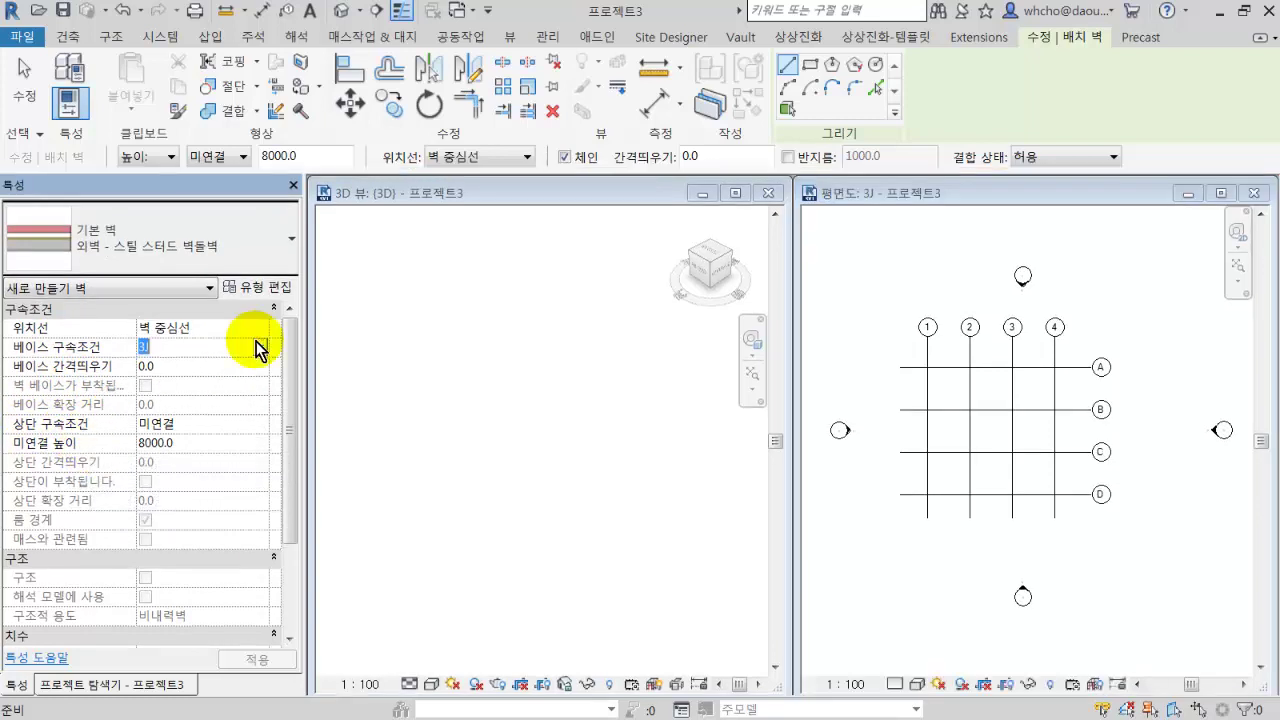
left_click(261, 346)
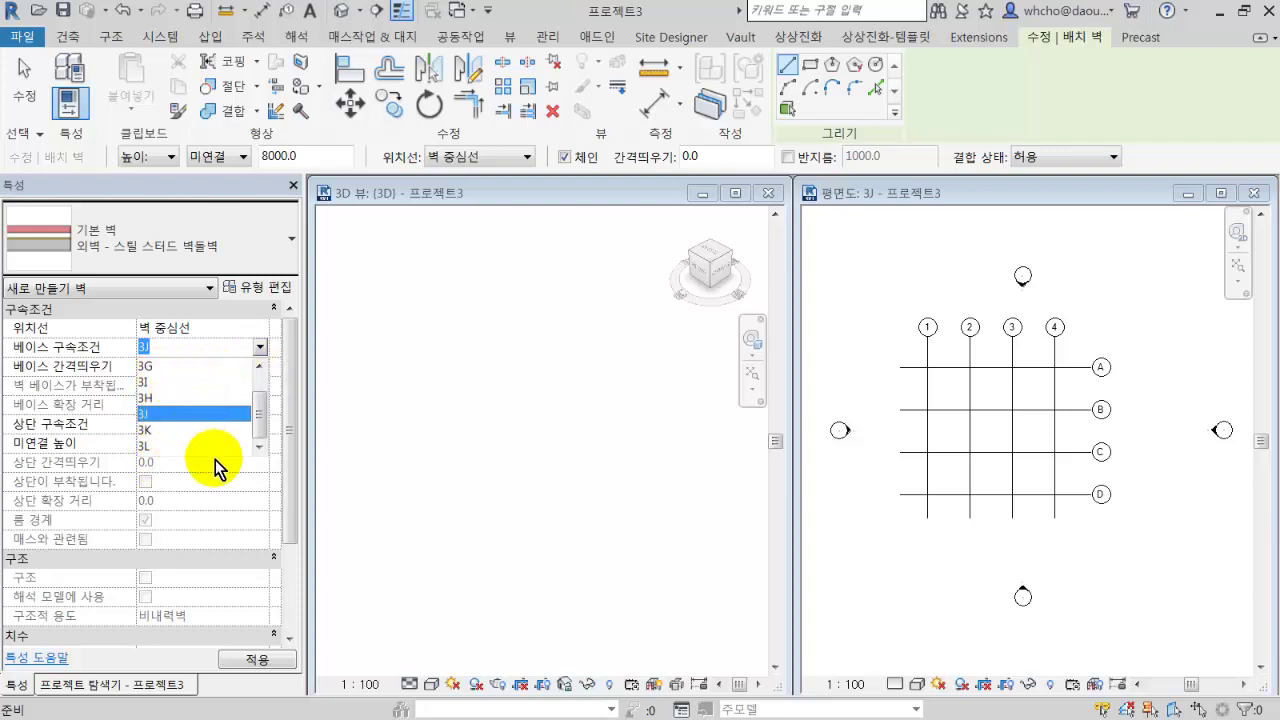
scroll(200, 410, "up", 1)
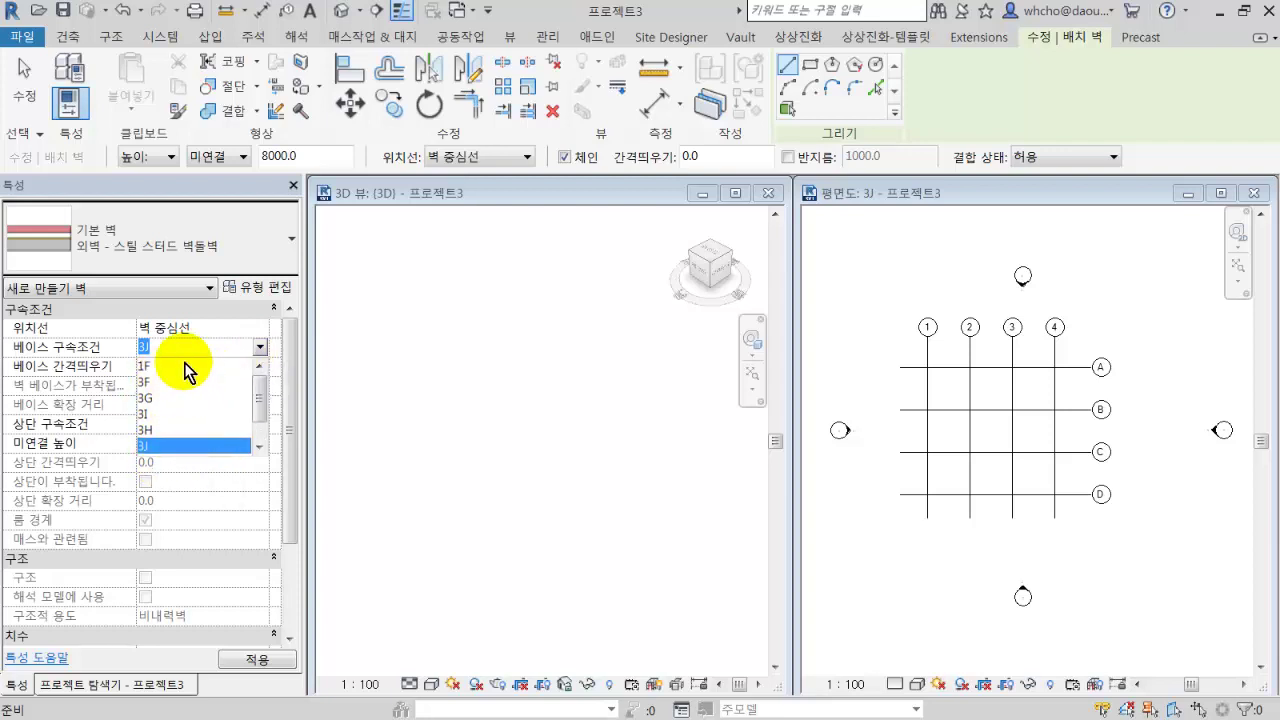
left_click(185, 366)
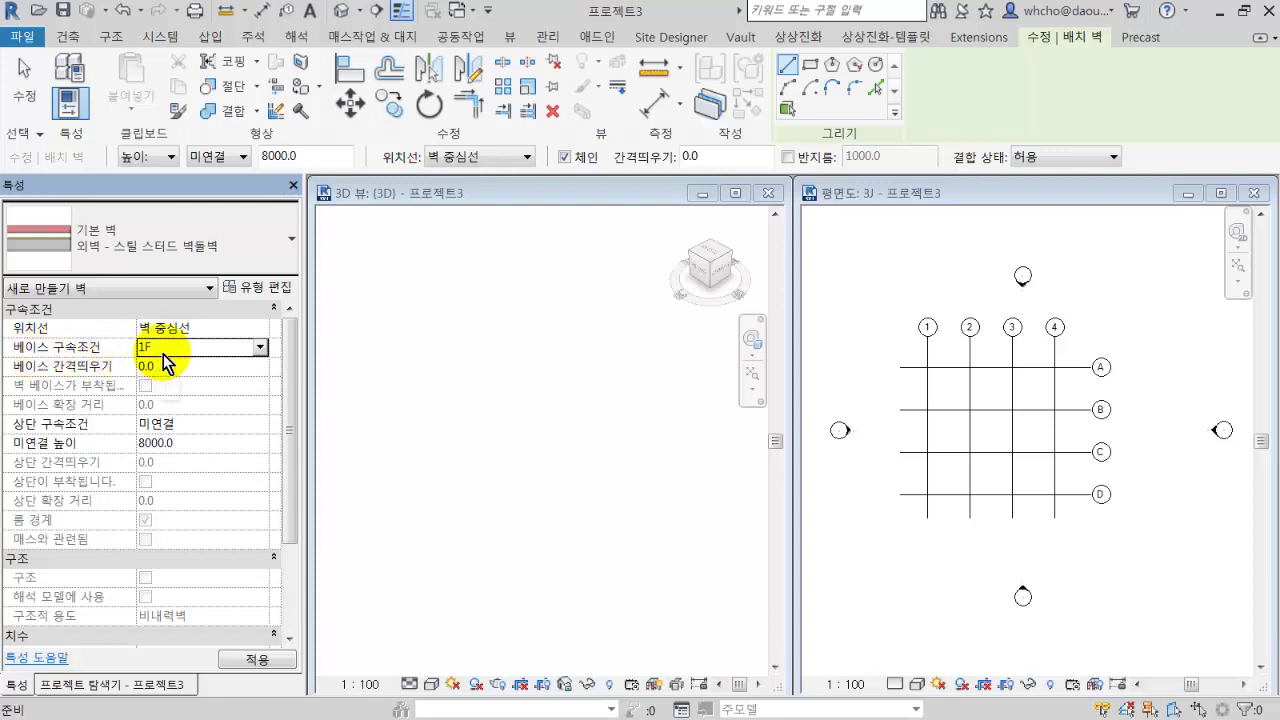
left_click_drag(163, 354, 173, 404)
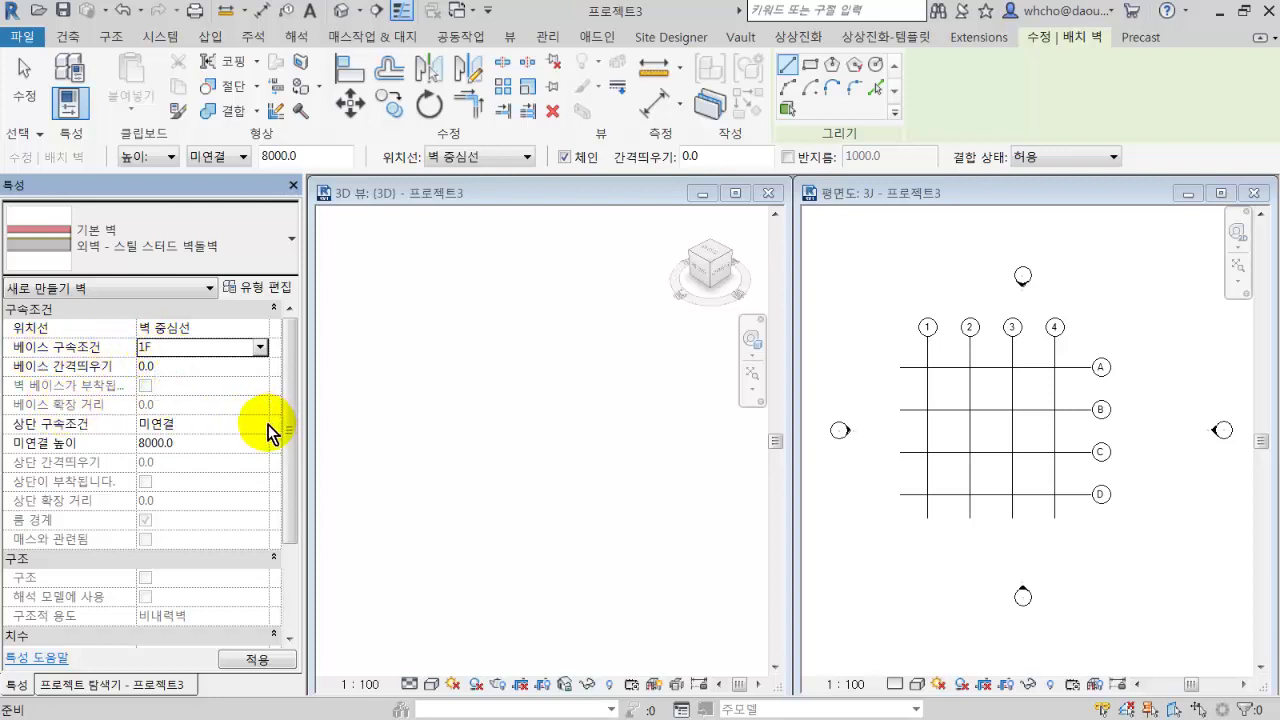
left_click(261, 425)
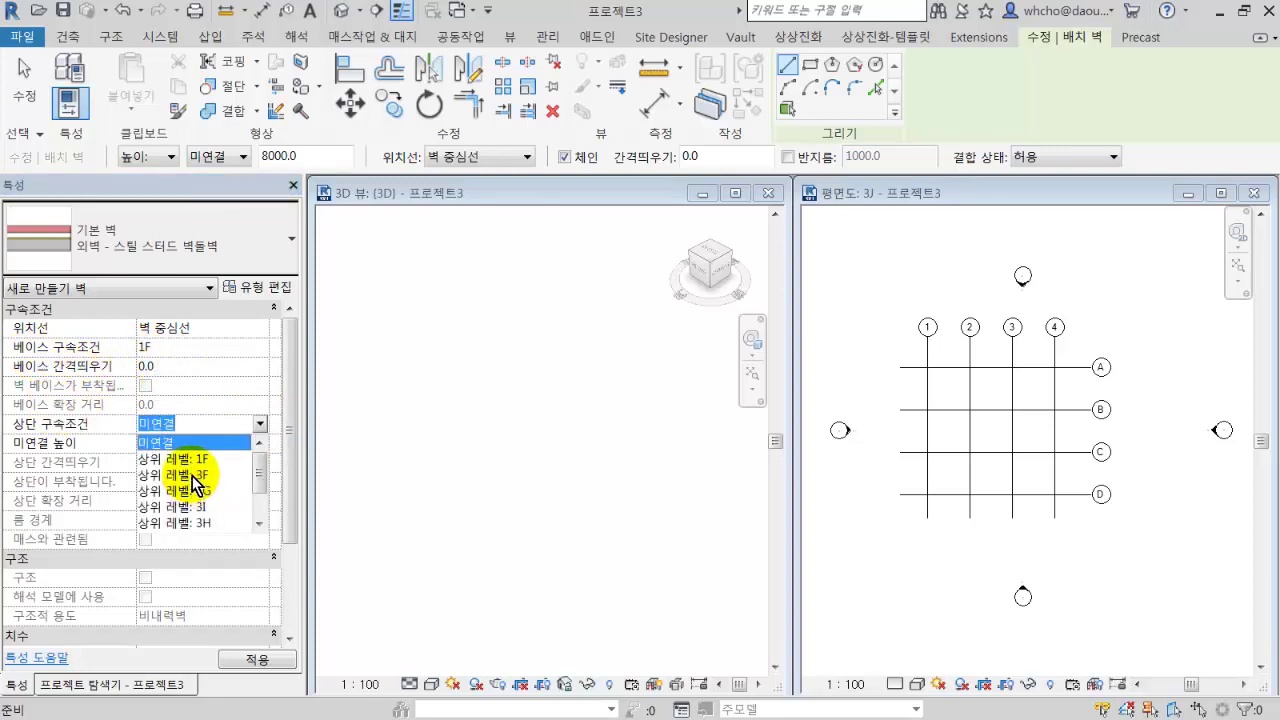
left_click(192, 476)
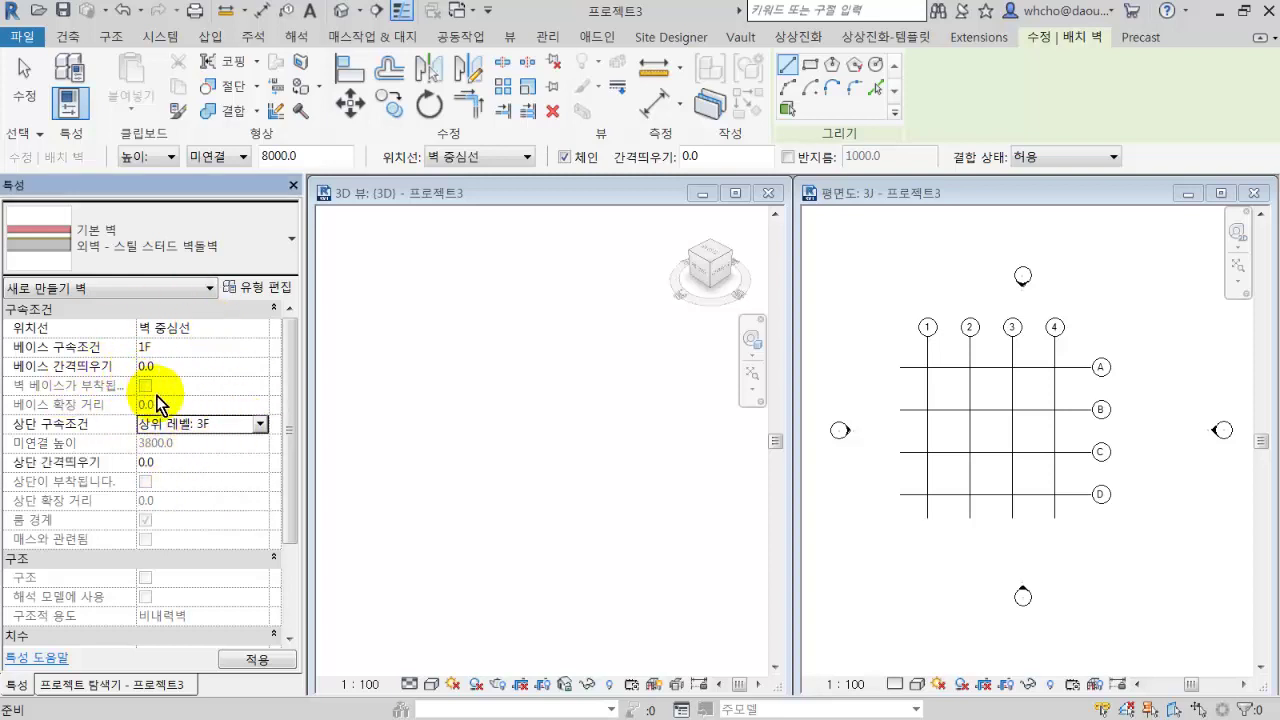
left_click(926, 368)
End the wall at grid 1/D, finish drawing, and re-tile the view windows.
left_click(927, 494)
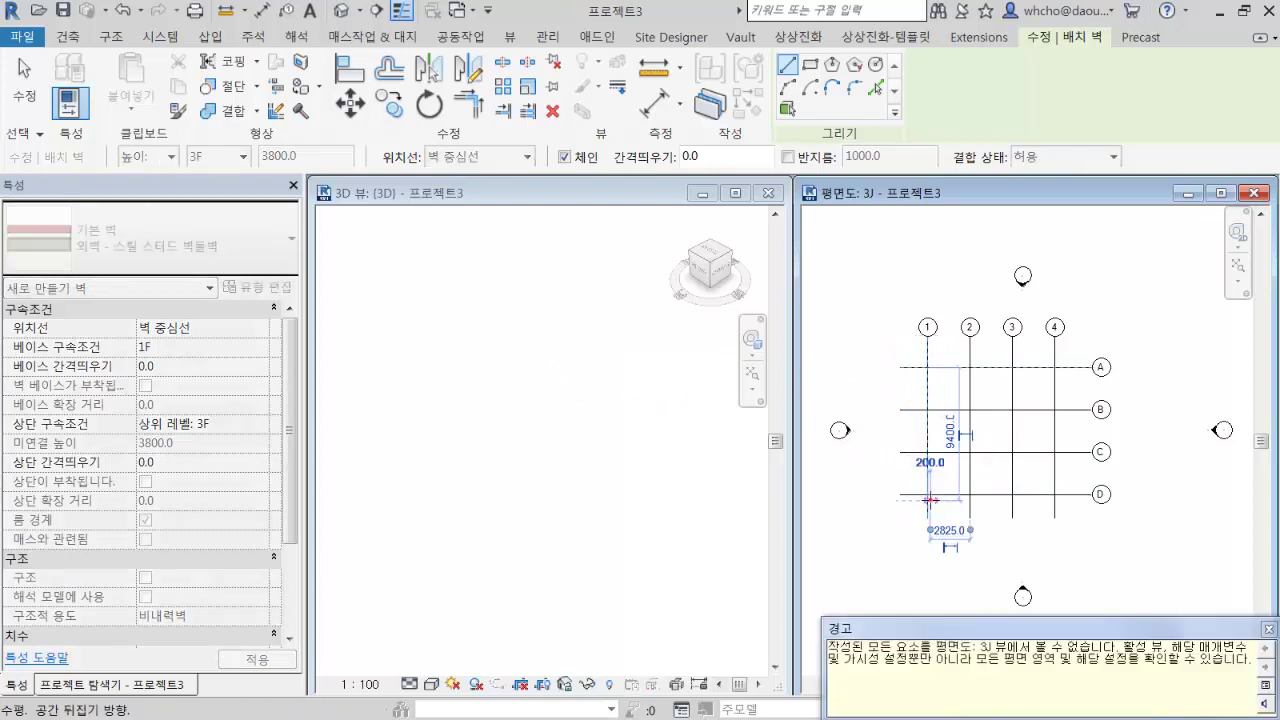
key("Escape")
key("Escape")
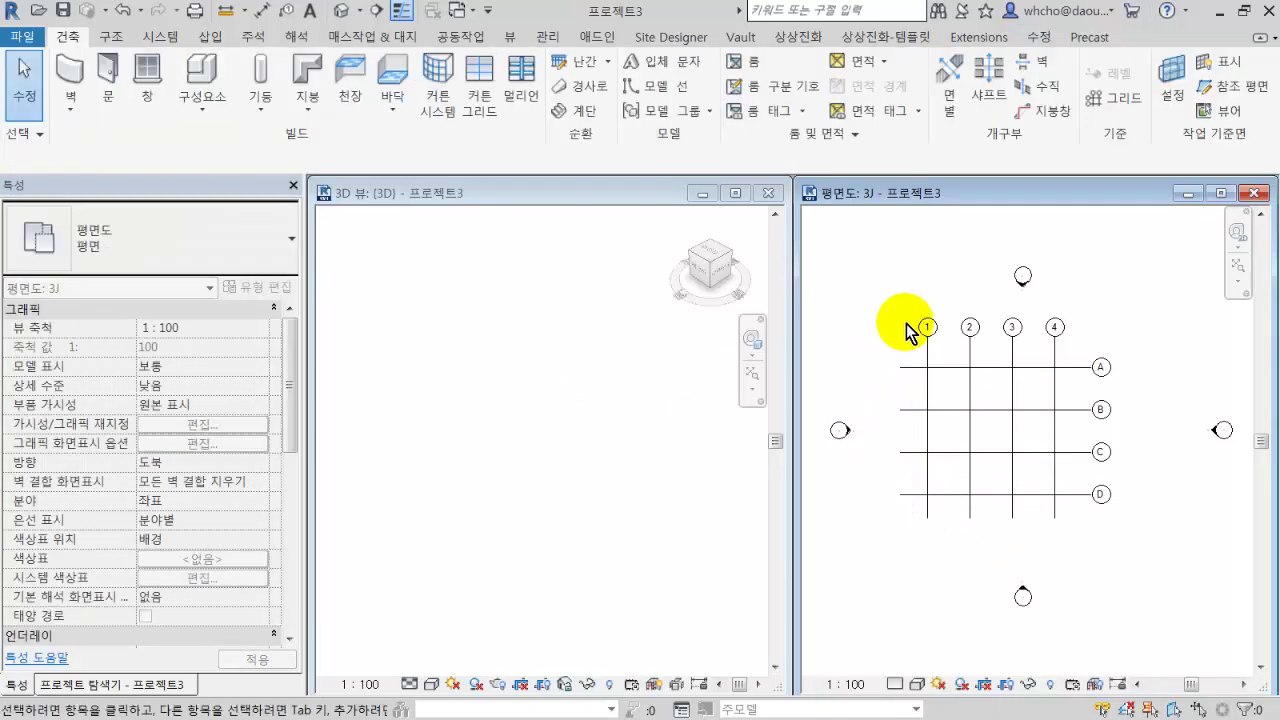
key("w")
key("t")
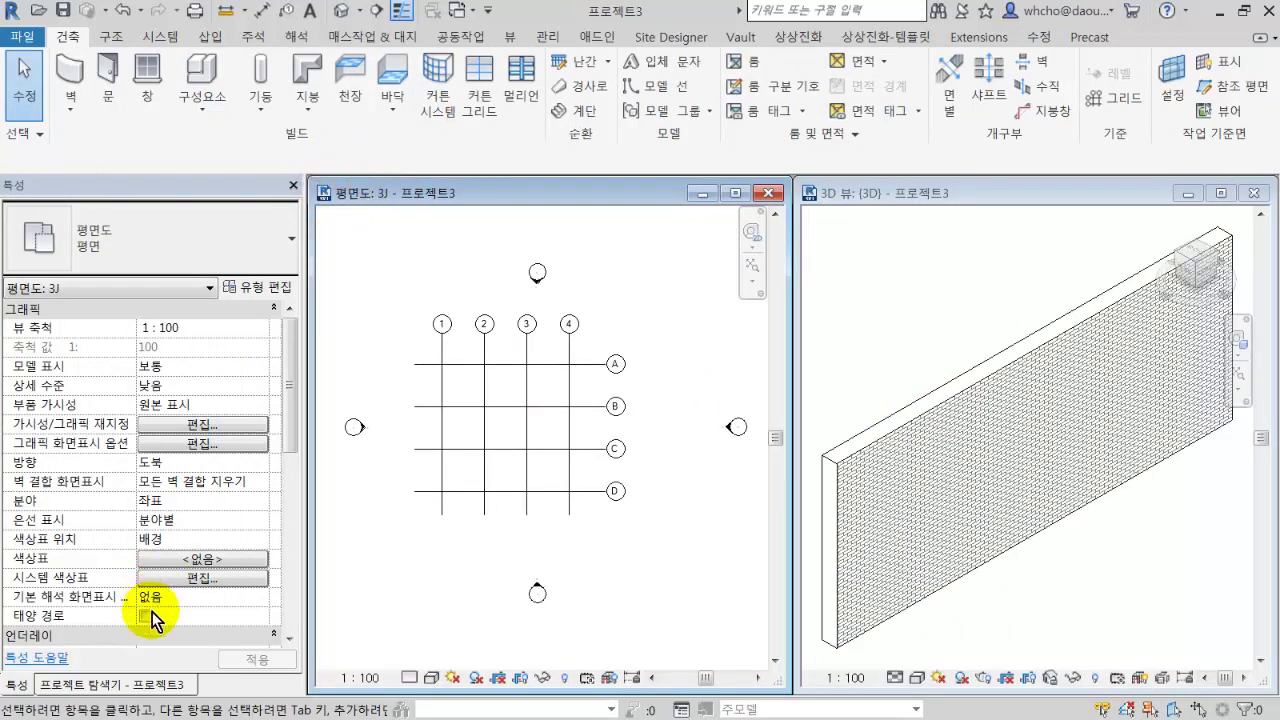
Open the 1층 평면도 floor plan, tile it with the other views, and select the new wall.
left_click(125, 685)
left_click(95, 257)
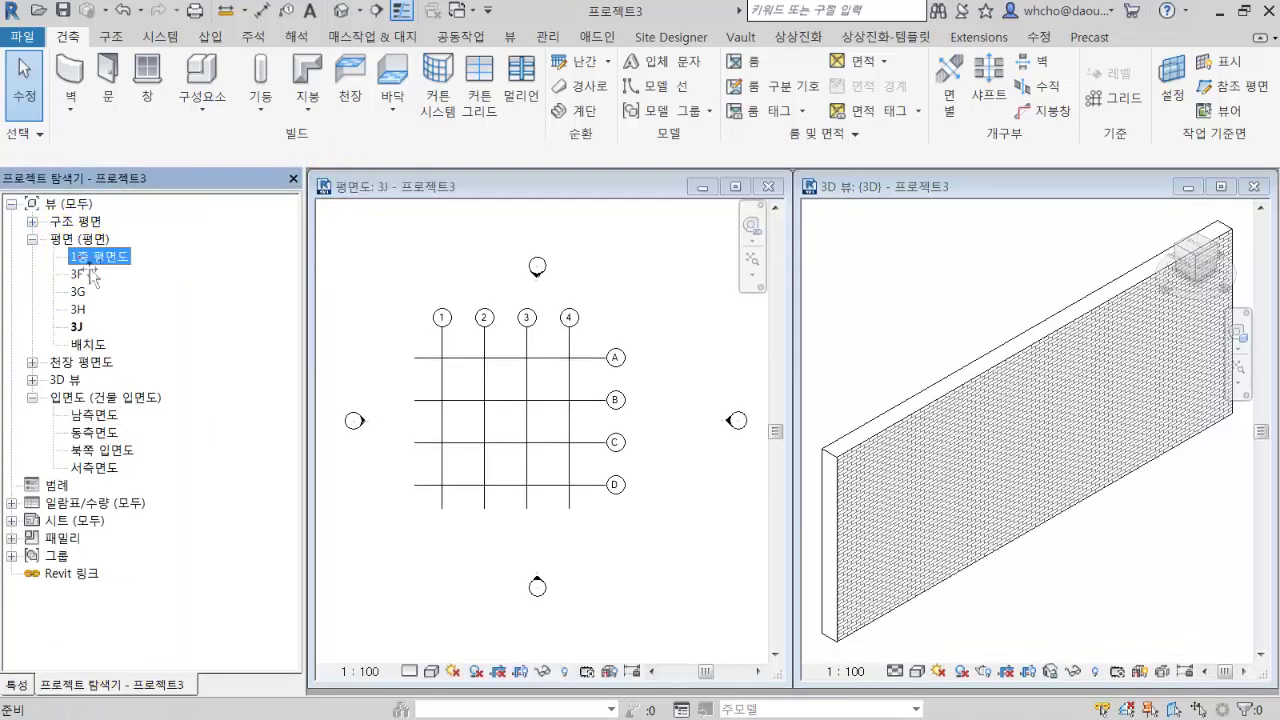
double_click(95, 257)
key("w")
key("t")
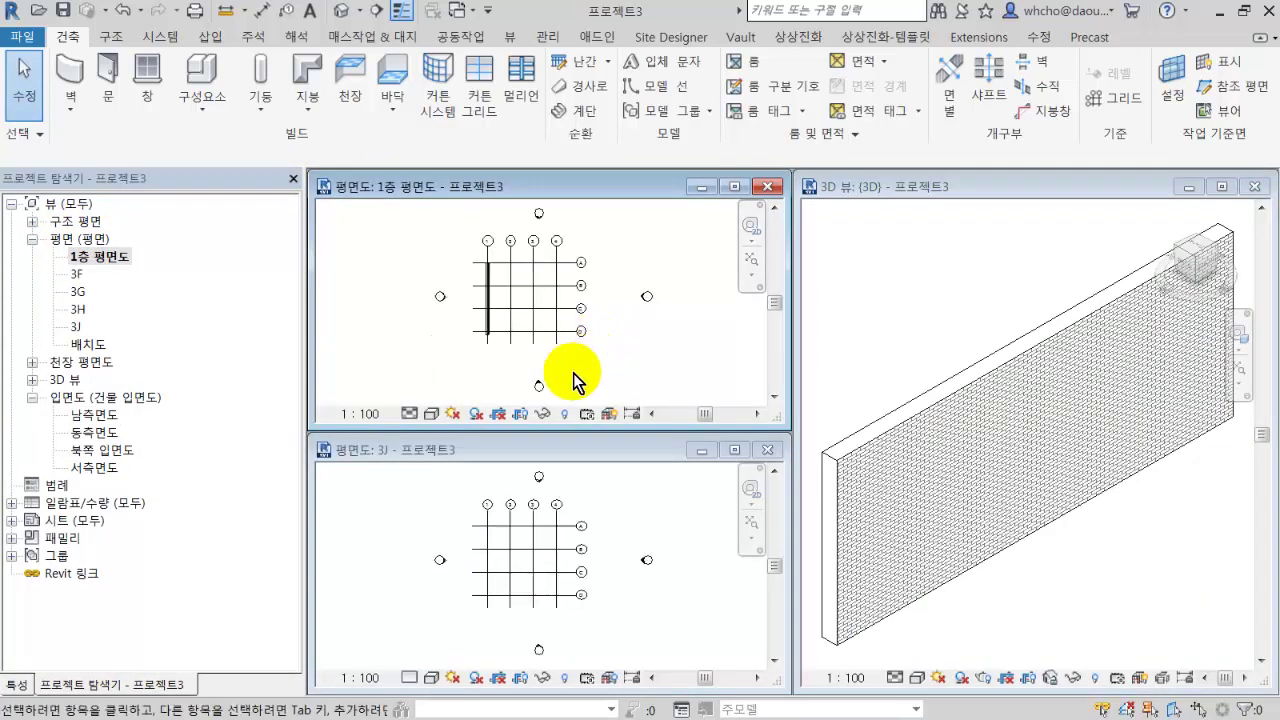
scroll(508, 290, "up", 2)
scroll(492, 290, "up", 3)
middle_click_drag(490, 287, 558, 350)
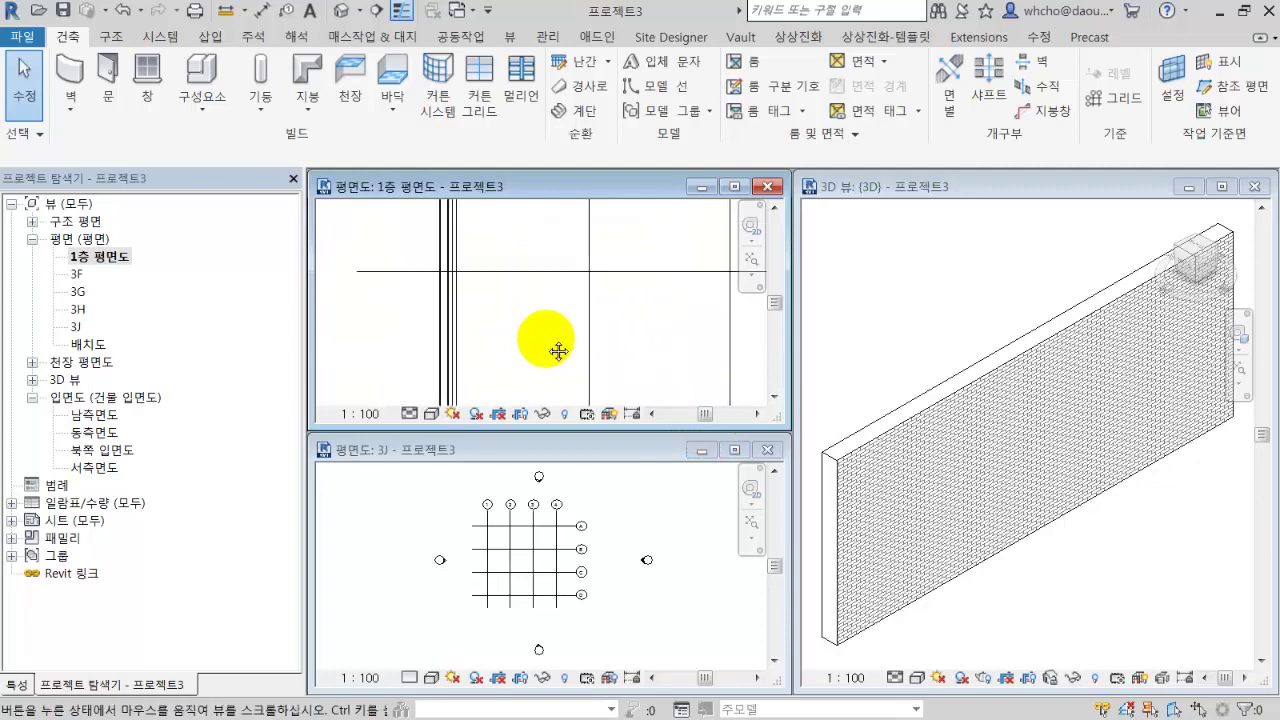
left_click(453, 334)
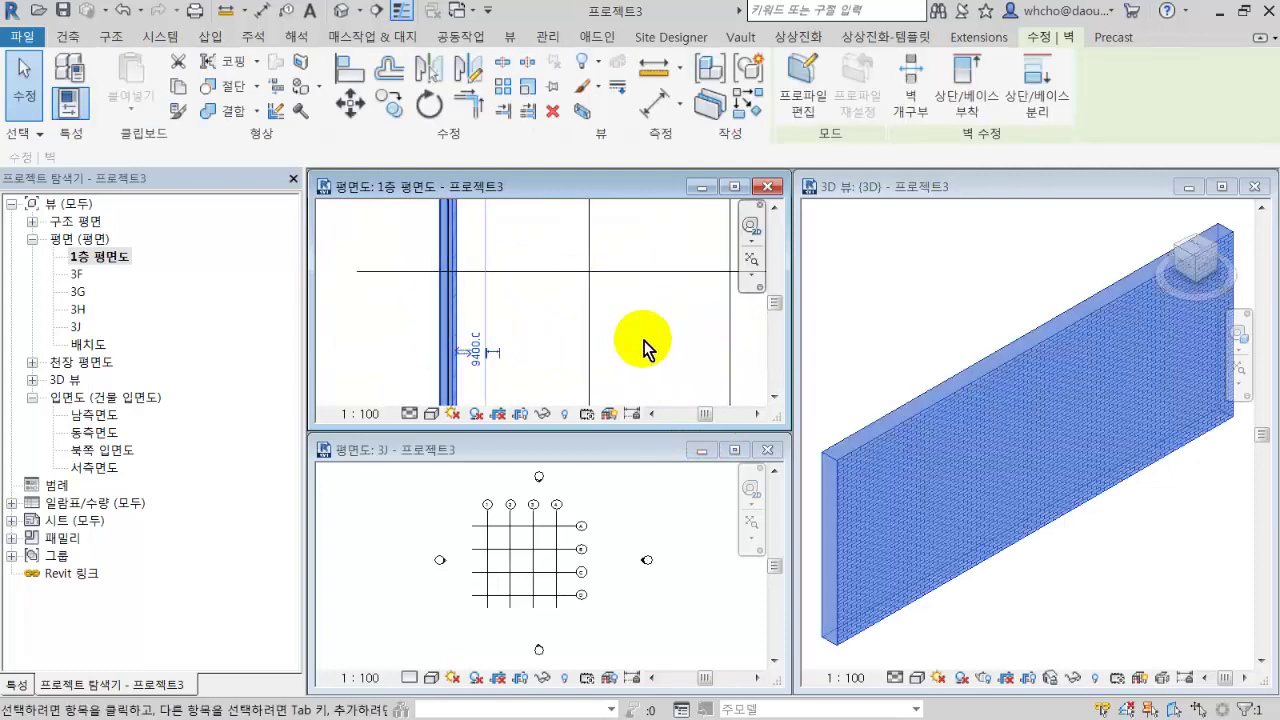
scroll(643, 347, "down", 3)
scroll(560, 347, "down", 3)
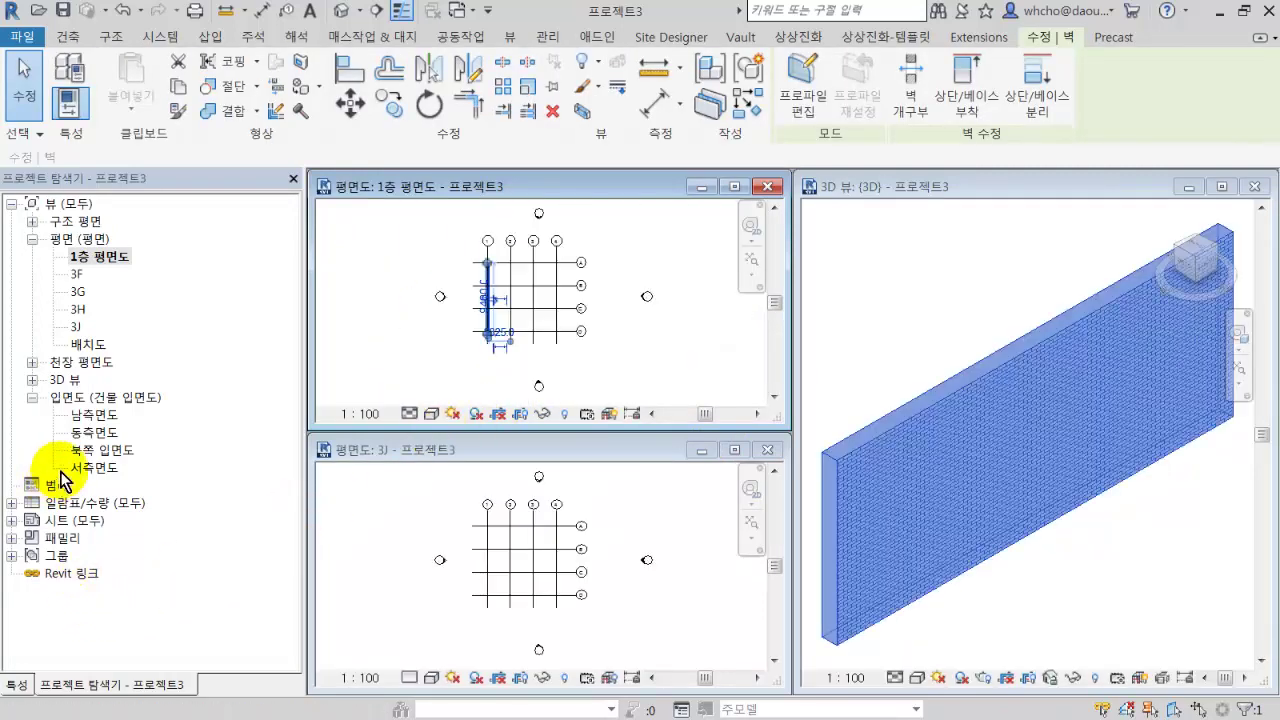
Open the south elevation, tile and zoom all views (WT, ZA), and show the wall's properties.
double_click(94, 414)
key("w")
key("t")
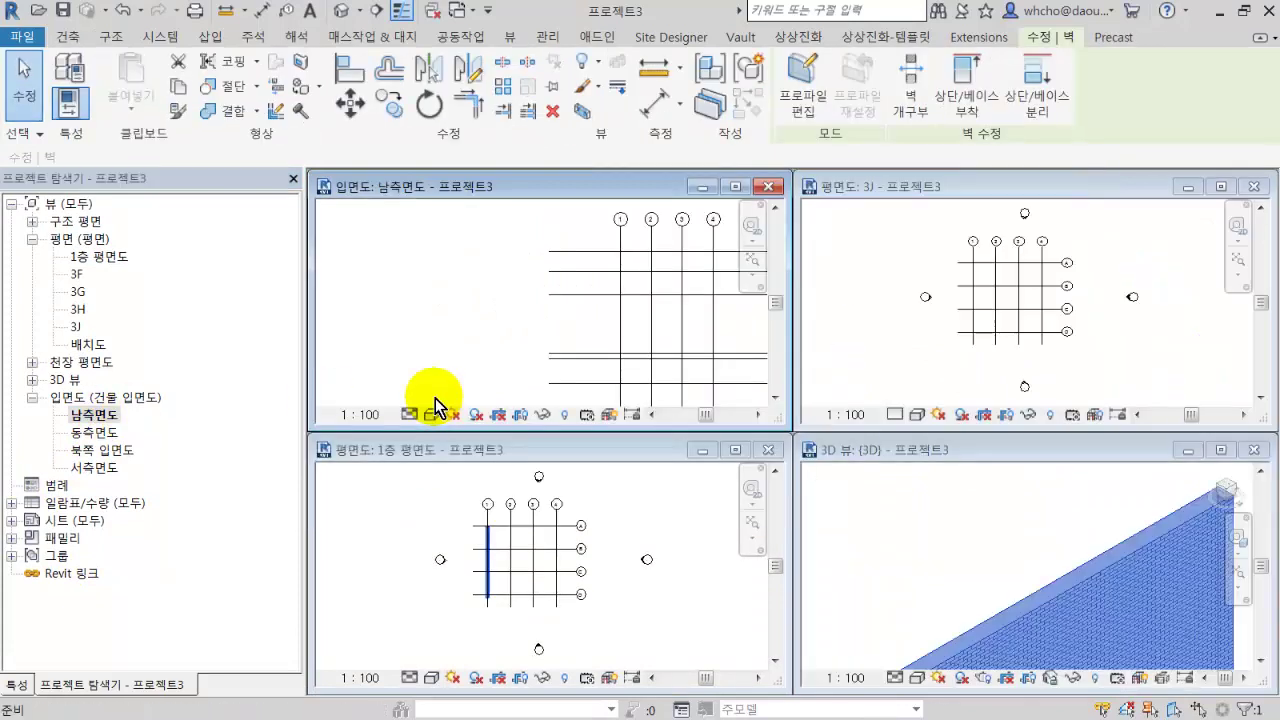
key("z")
key("a")
scroll(600, 360, "up", 2)
scroll(640, 350, "up", 3)
middle_click_drag(643, 353, 585, 258)
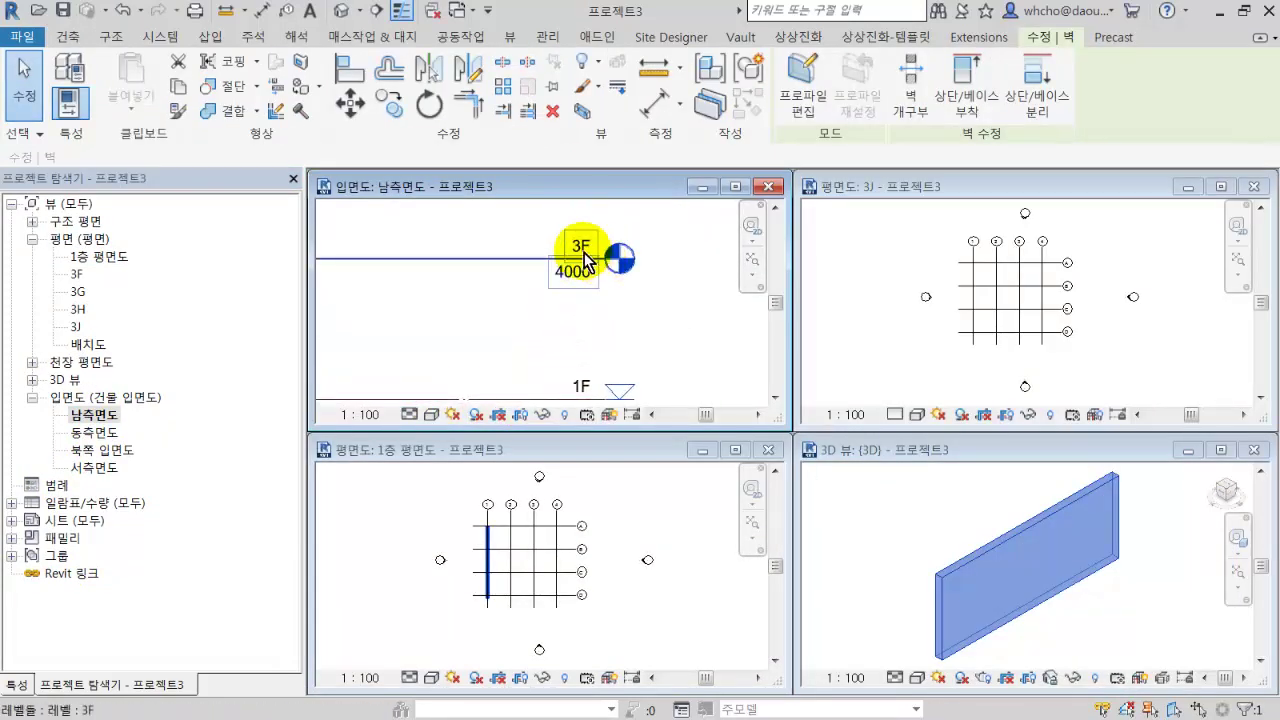
scroll(700, 290, "down", 2)
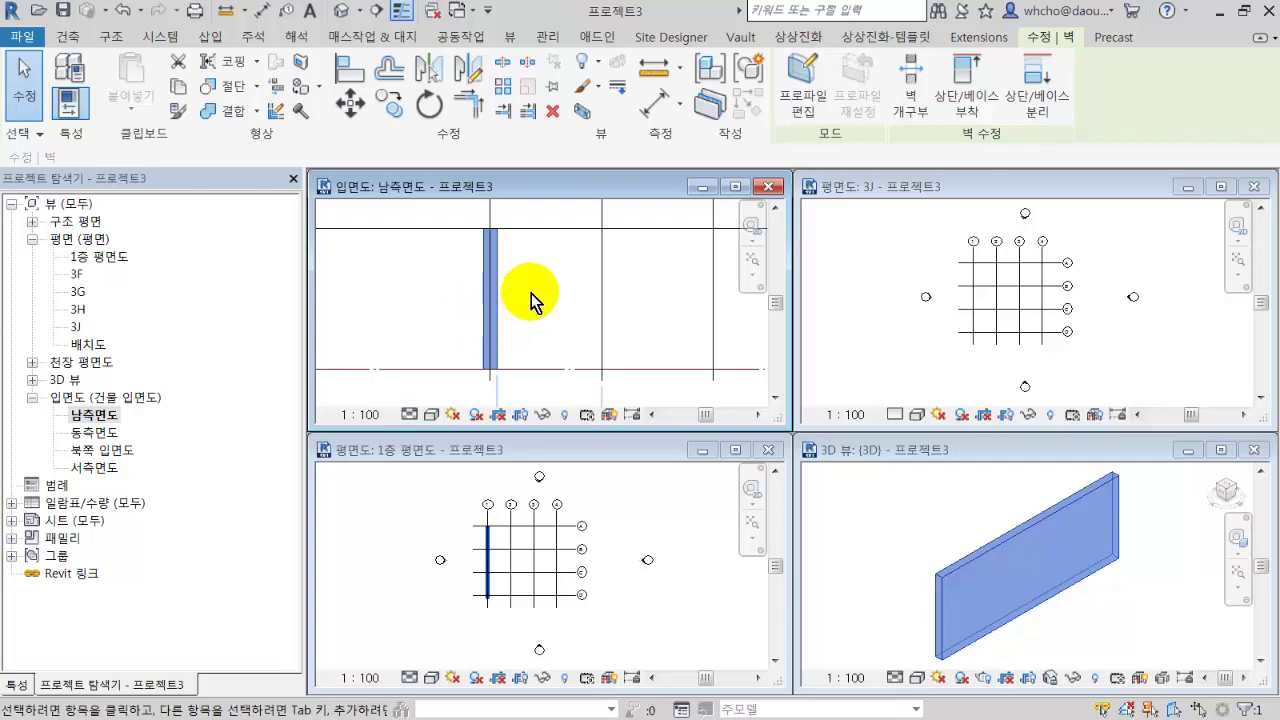
left_click(38, 652)
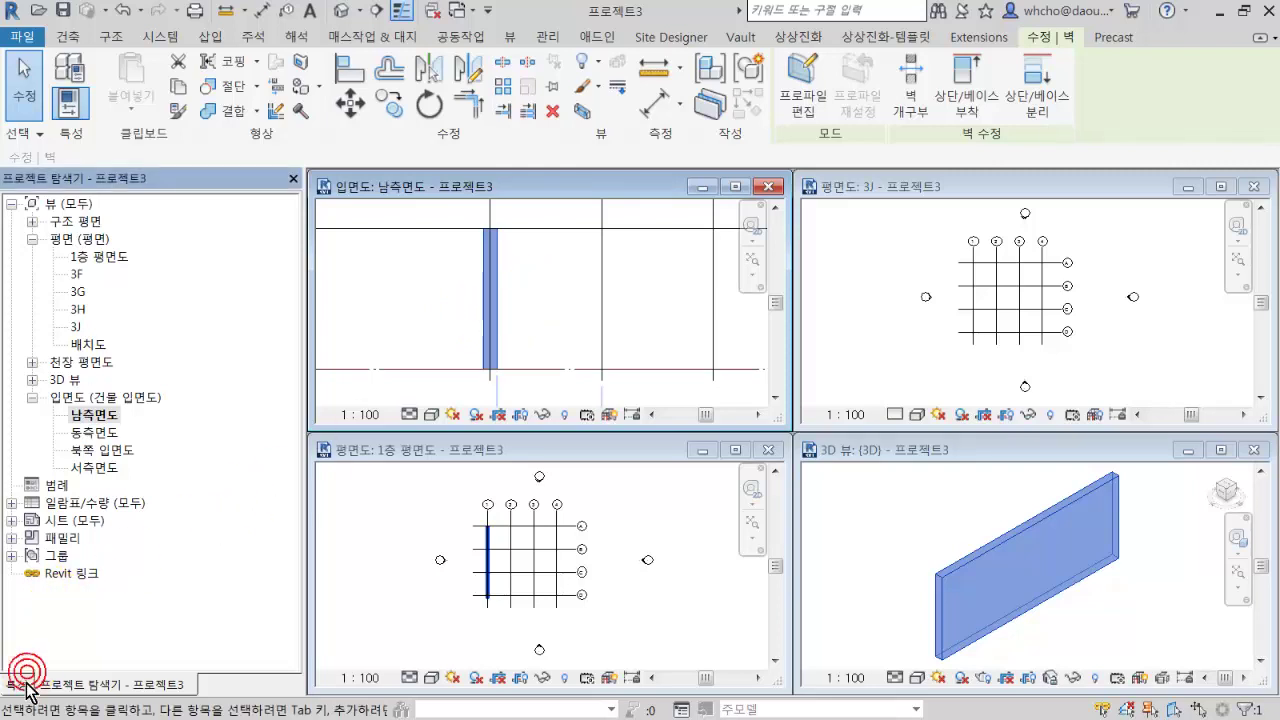
left_click(28, 688)
scroll(500, 292, "down", 3)
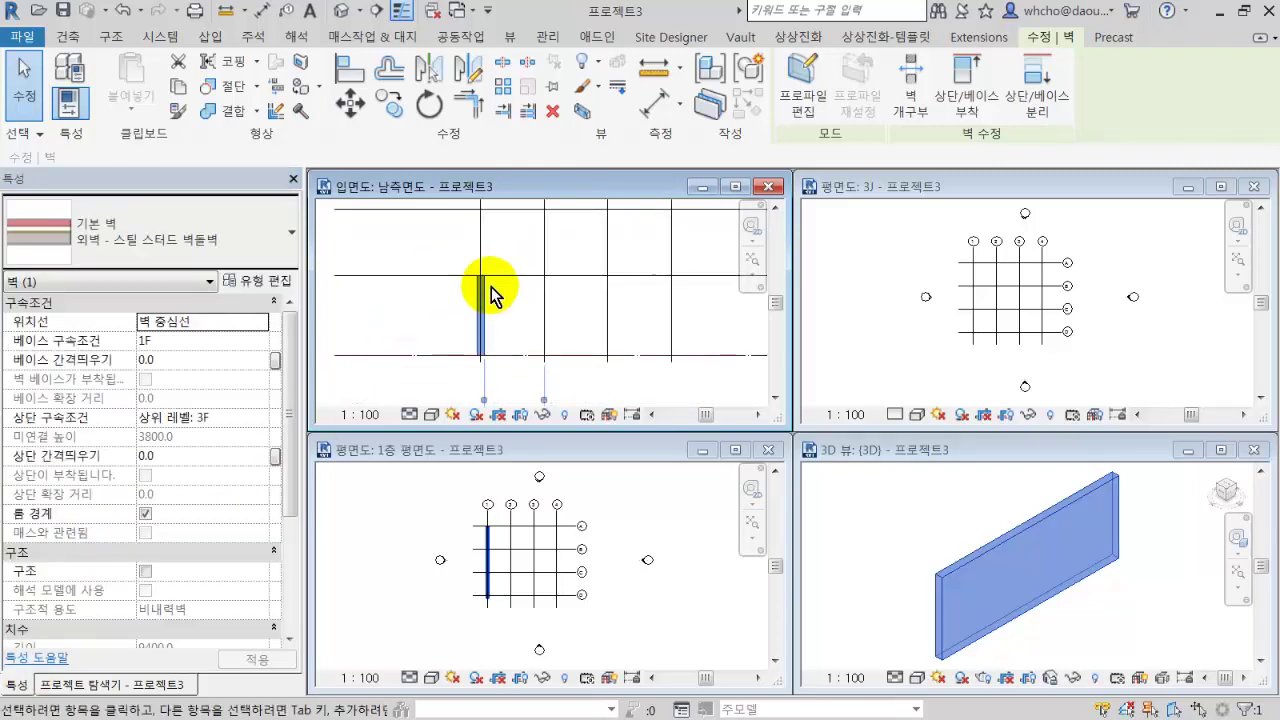
Close the 3J and first-floor plan windows and center the wall in the south elevation.
left_click(1253, 186)
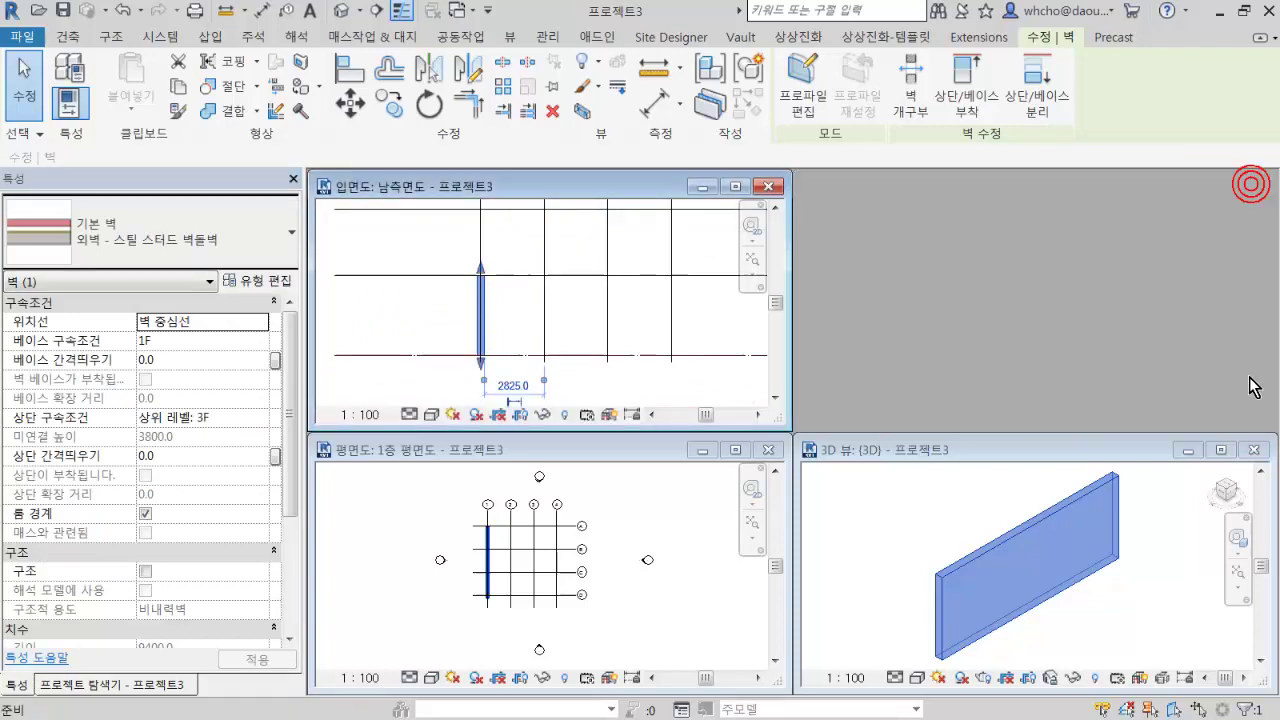
left_click(768, 450)
middle_click_drag(434, 522, 476, 499)
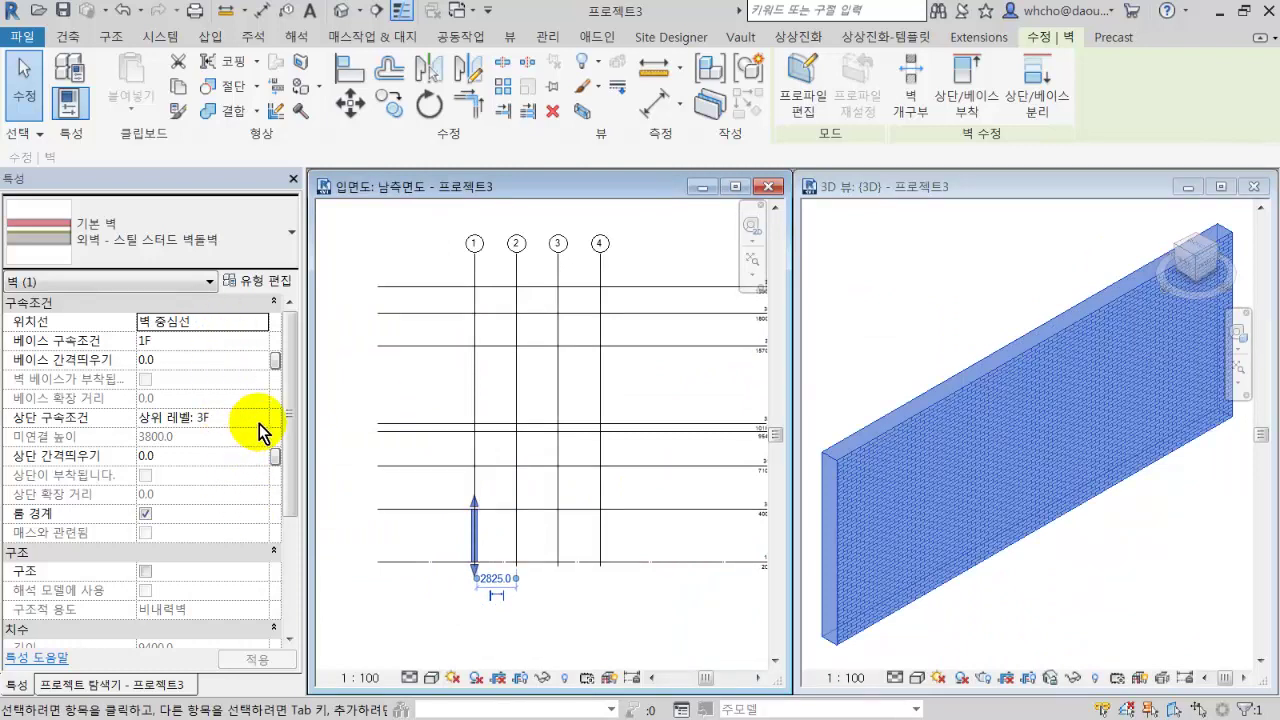
Change the wall's top constraint to level 3L, briefly trying 3H first.
left_click(258, 418)
left_click(212, 520)
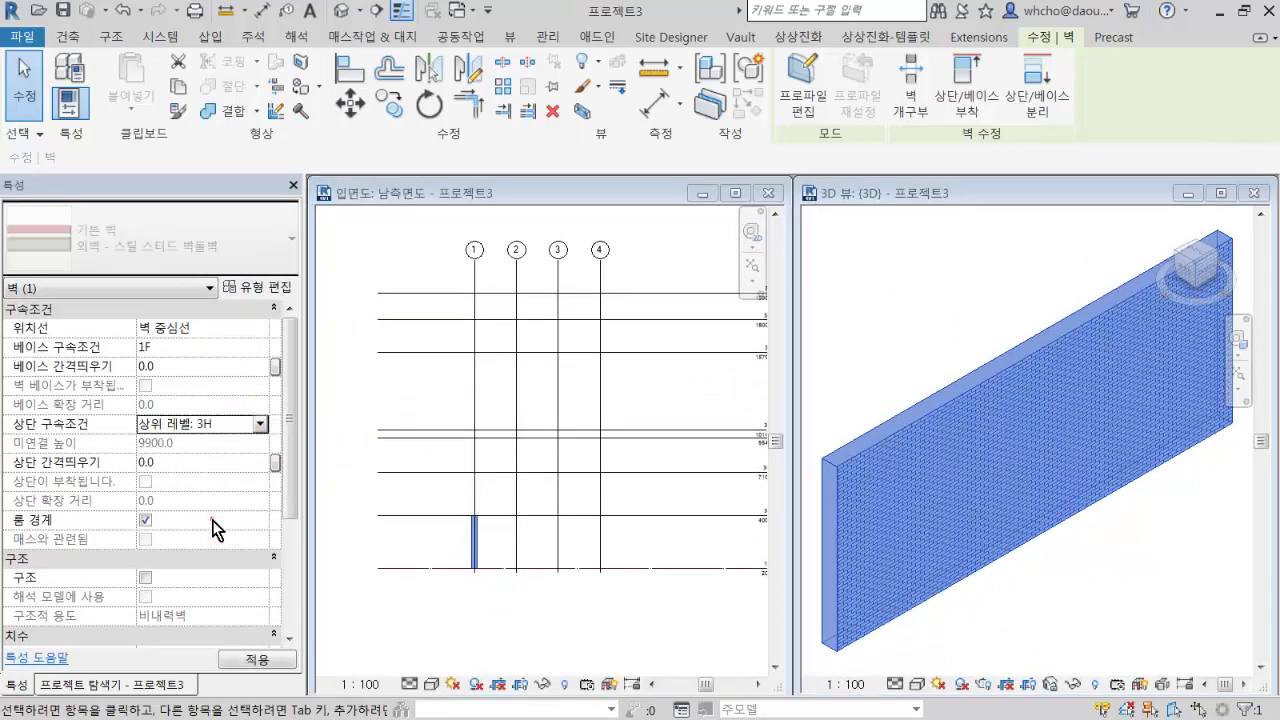
left_click(260, 425)
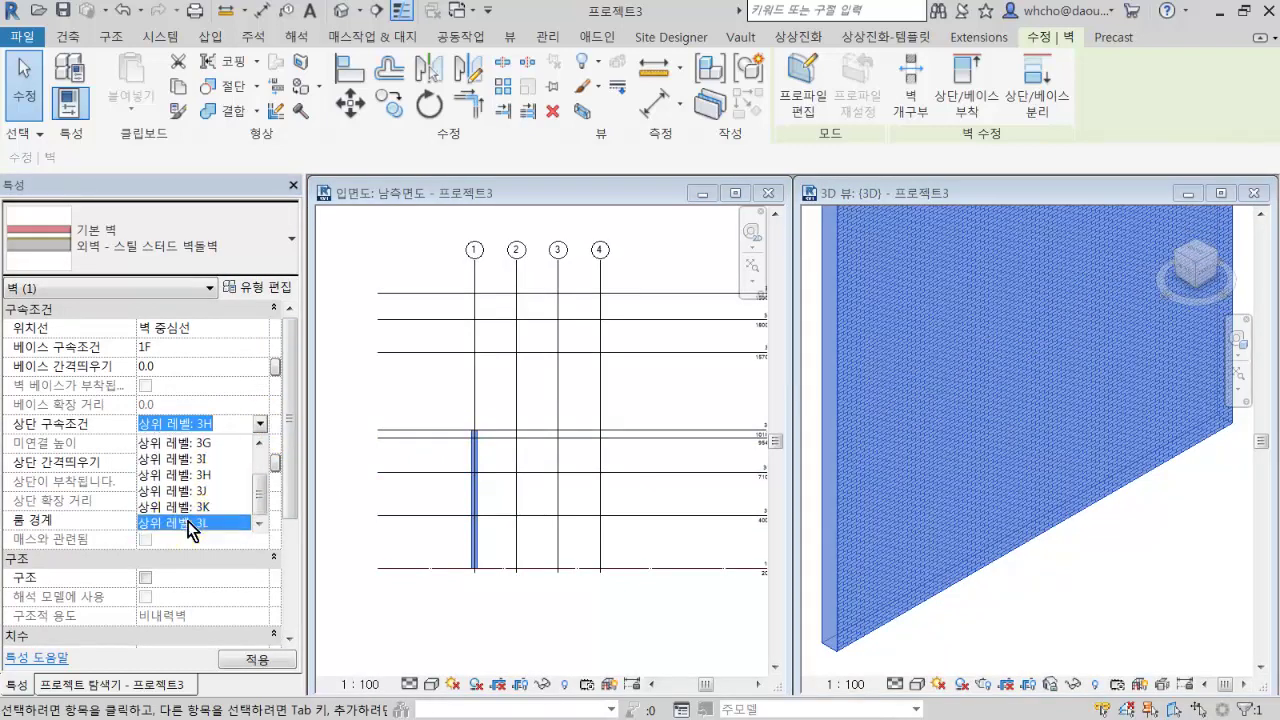
left_click(188, 523)
middle_click_drag(615, 444, 553, 458)
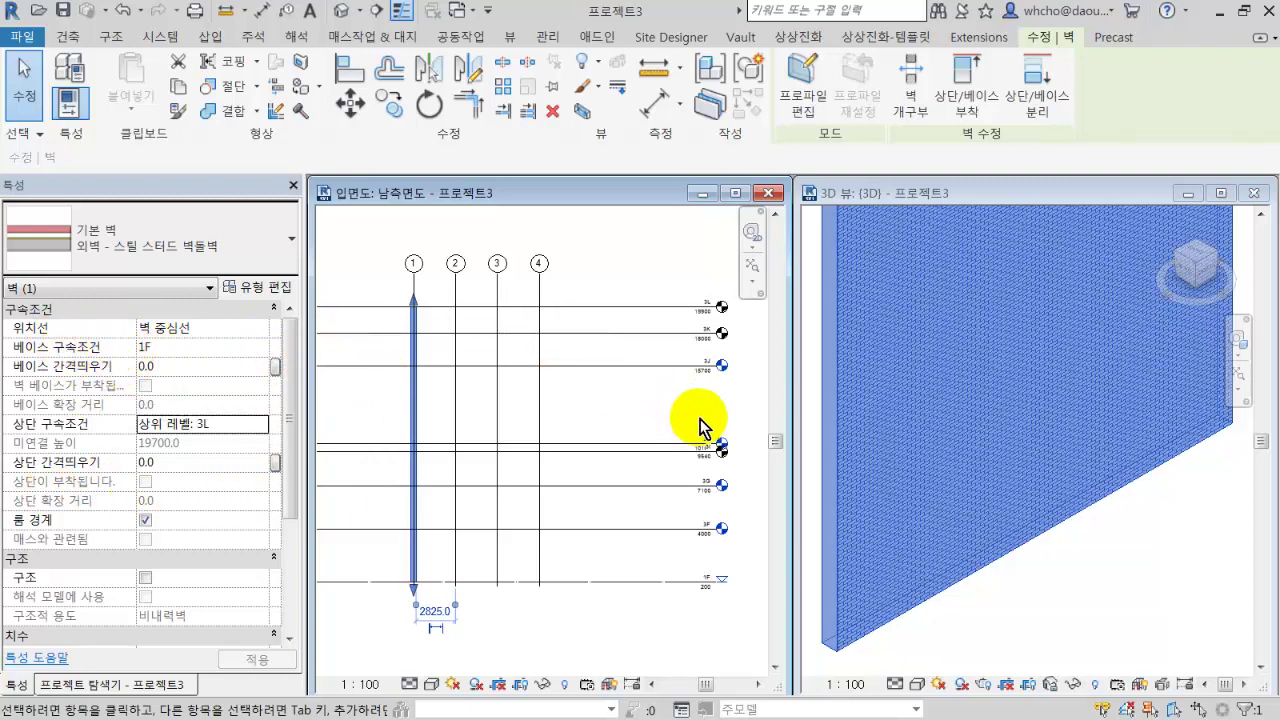
Edit the wall profile to add a tall rectangular opening and finish the edit.
double_click(840, 473)
mouse_move(840, 473)
middle_mouse_down("shift")
mouse_move(871, 466)
mouse_move(914, 486)
mouse_move(949, 470)
mouse_move(995, 402)
middle_mouse_up("shift")
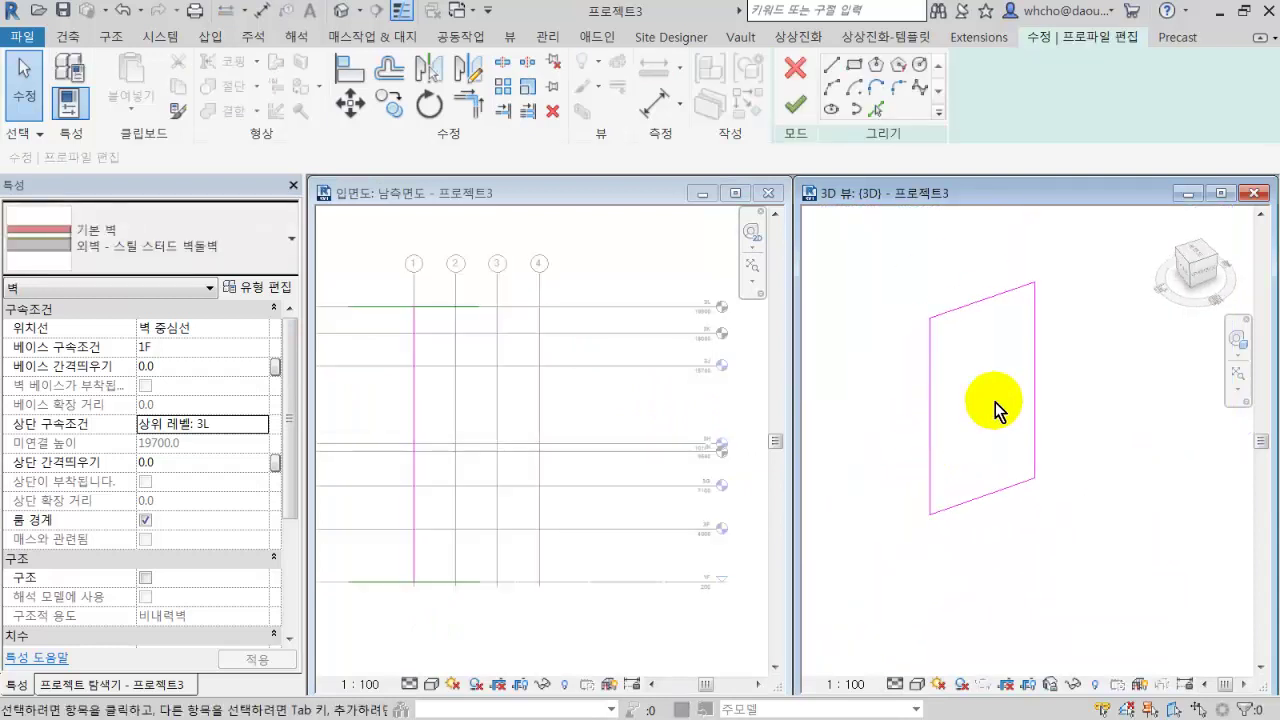
left_click(862, 70)
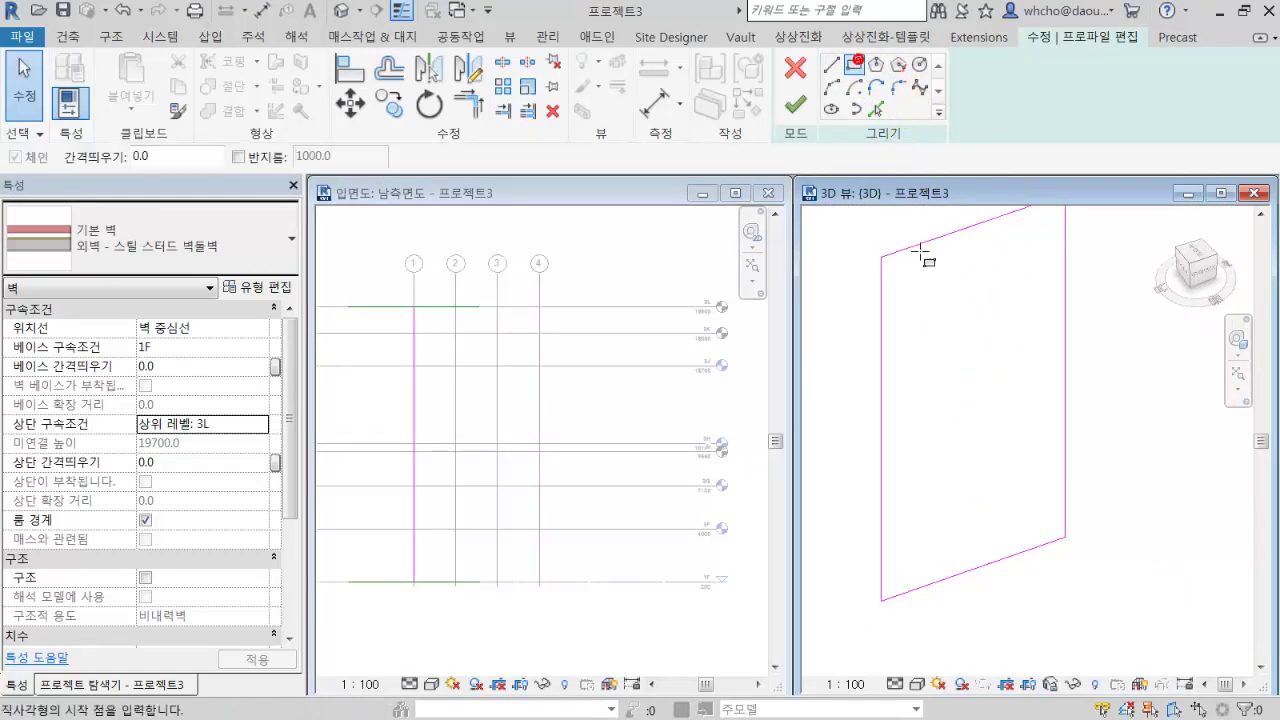
left_click(933, 278)
left_click(977, 438)
left_click(796, 105)
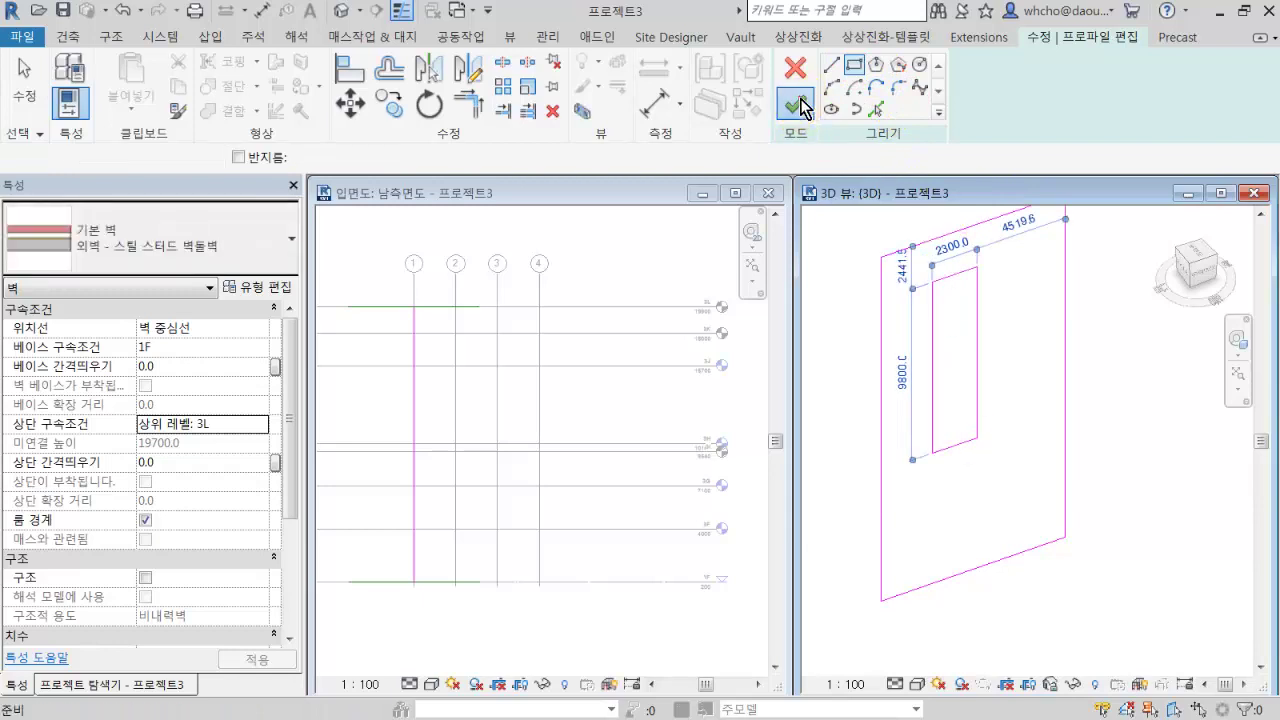
Reopen the profile and sketch an angled line across the wall's right edge.
double_click(945, 233)
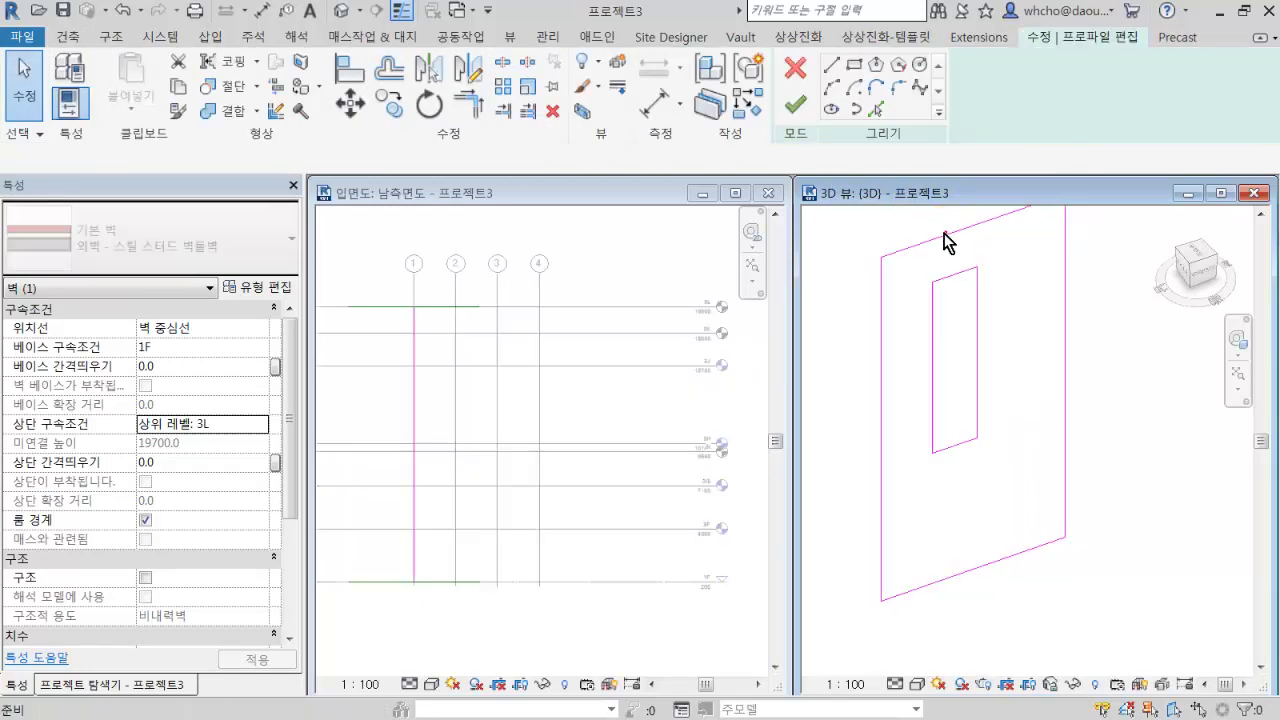
left_click(836, 66)
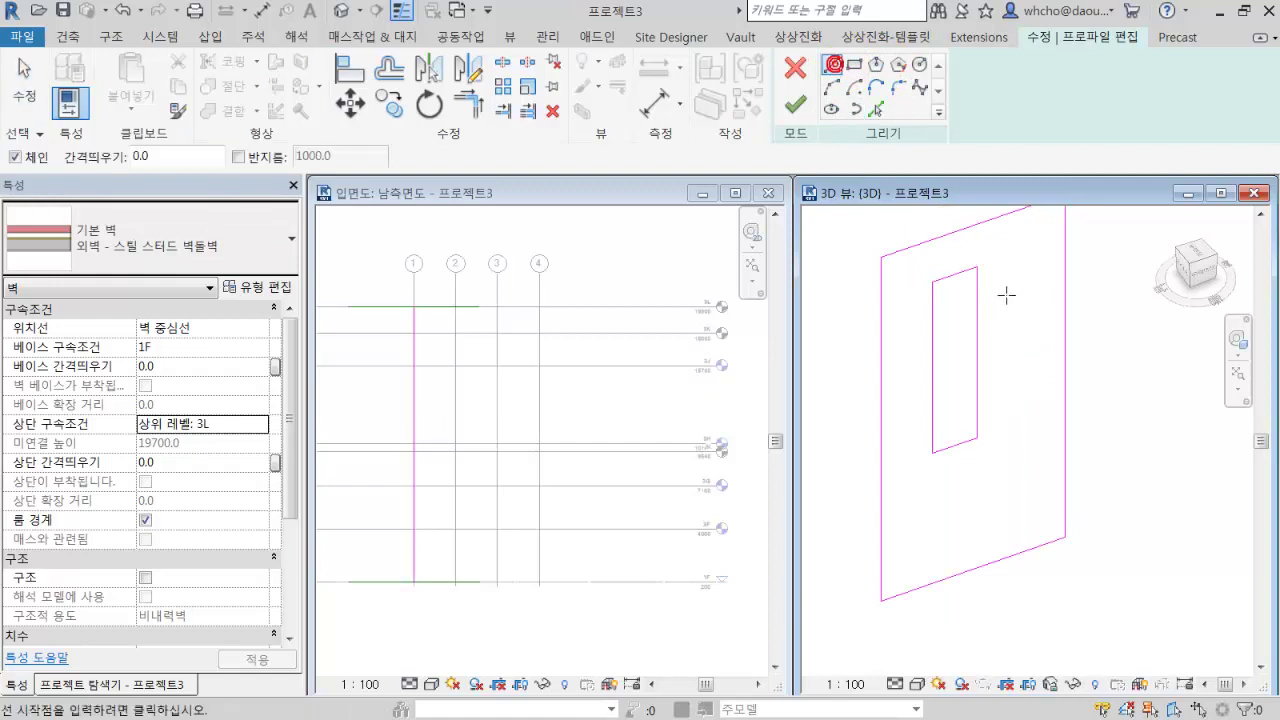
left_click(1150, 331)
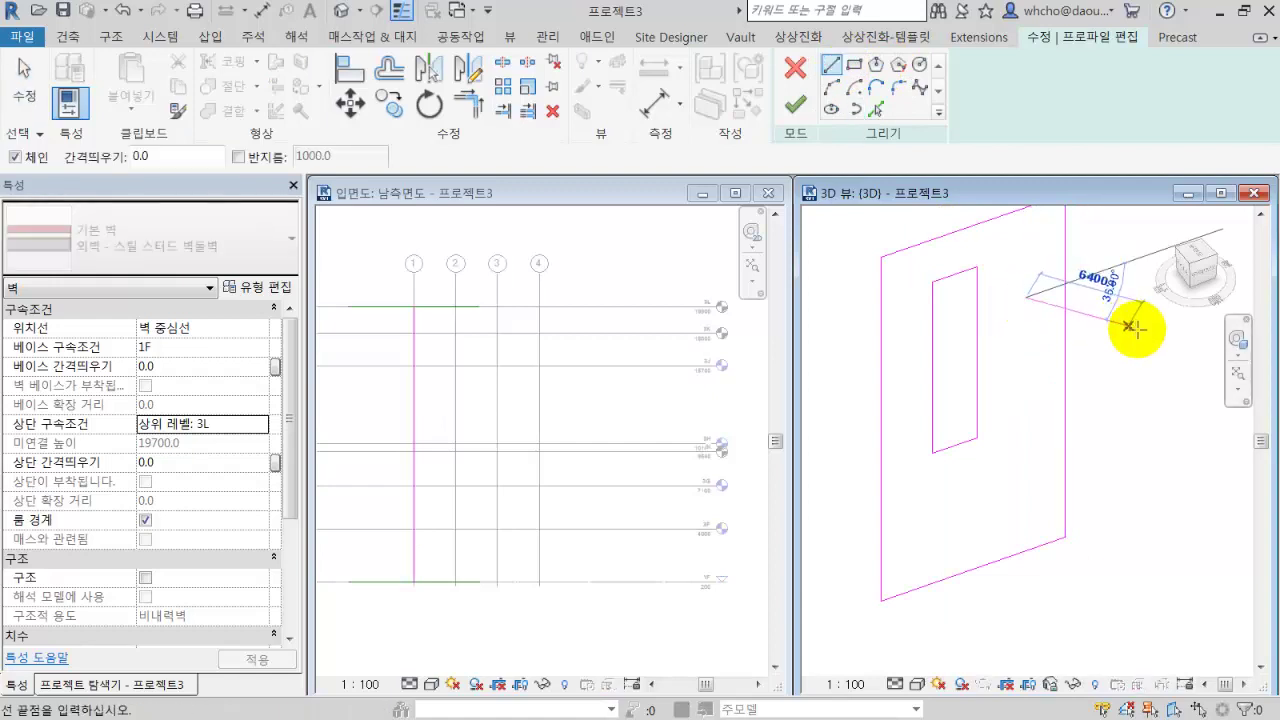
left_click(1053, 453)
key("Escape")
key("Escape")
Trim the right edge and diagonal into corners (TR) to form the notch, then finish the profile.
left_click(1063, 385)
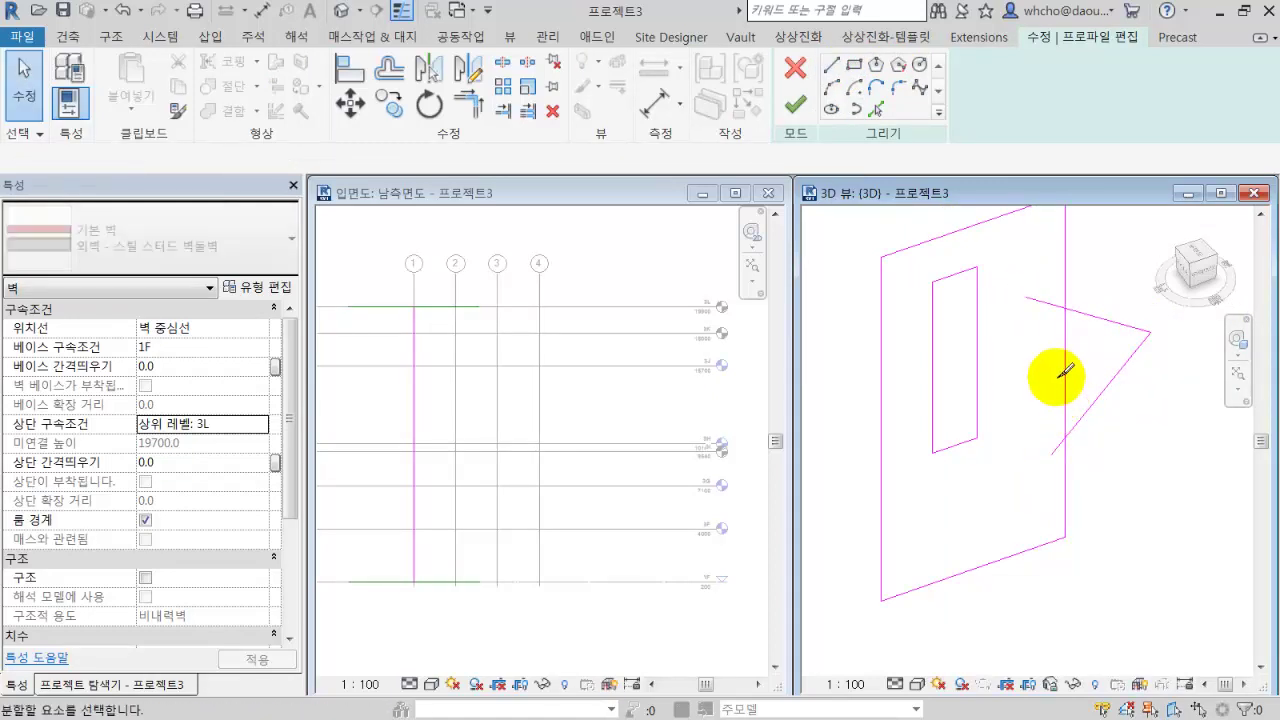
key("Escape")
left_click(1068, 367)
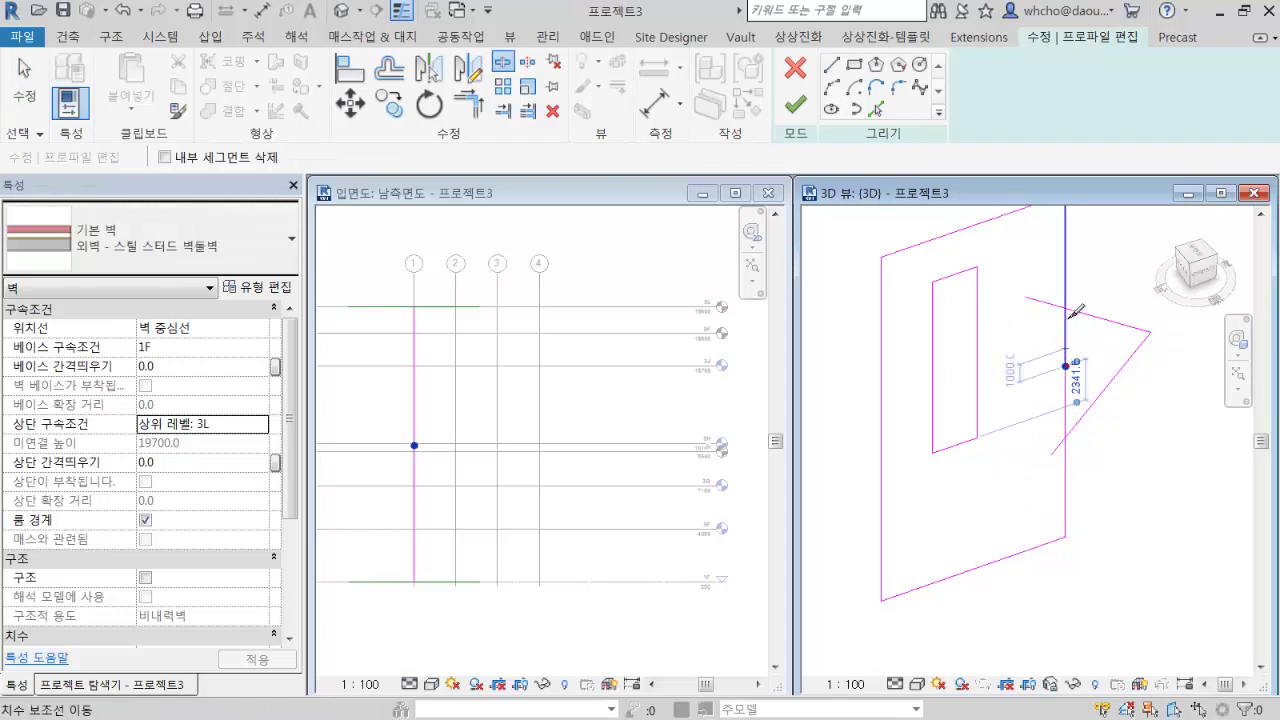
key("t")
key("r")
left_click(1080, 314)
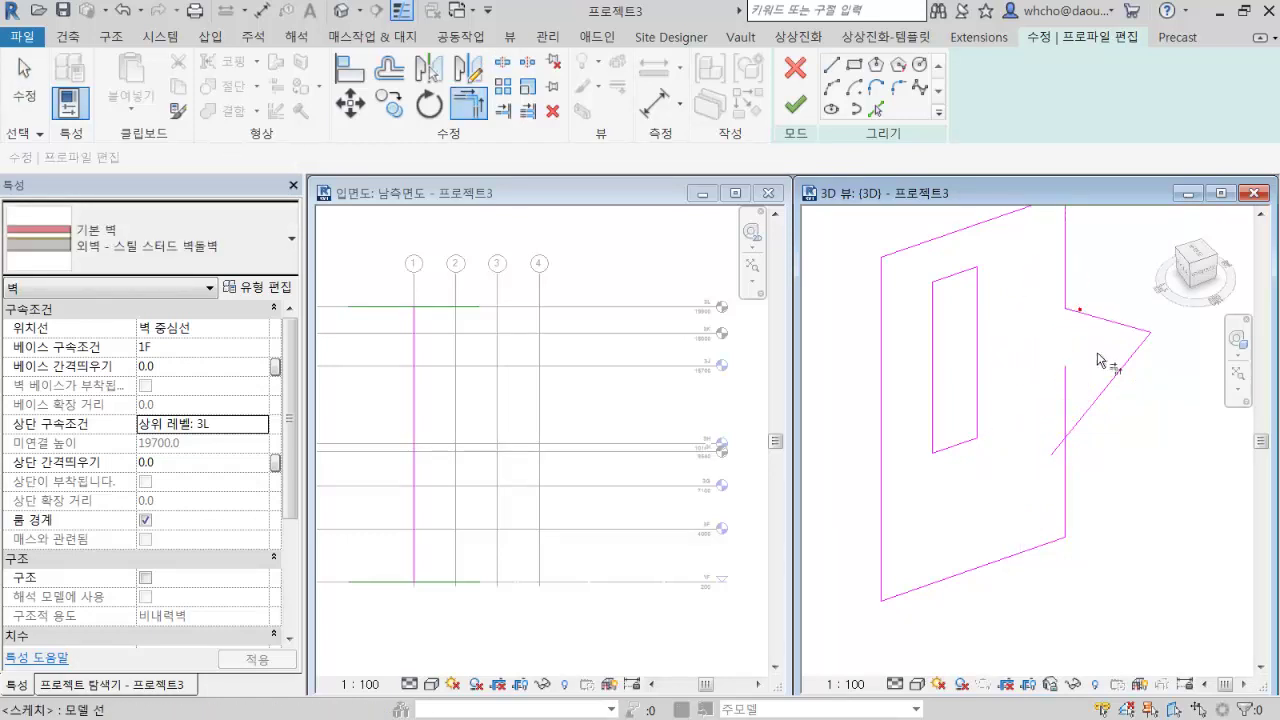
left_click(1100, 393)
left_click(1073, 488)
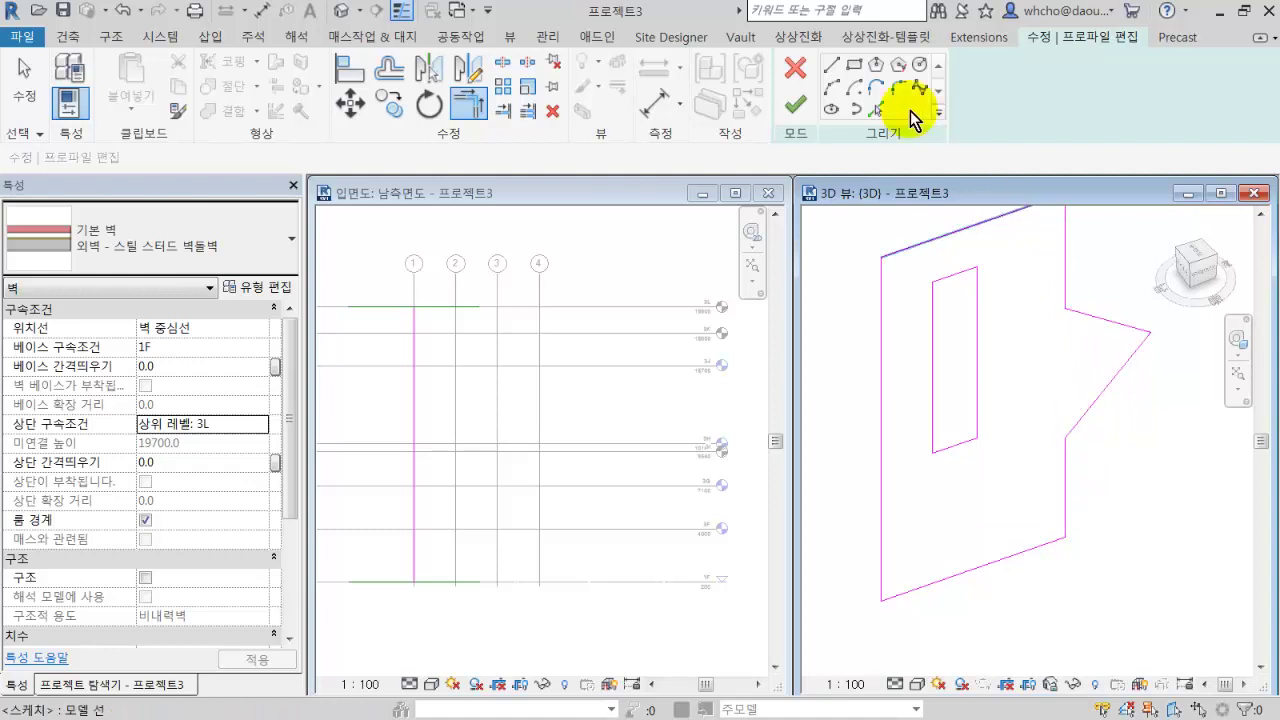
left_click(795, 104)
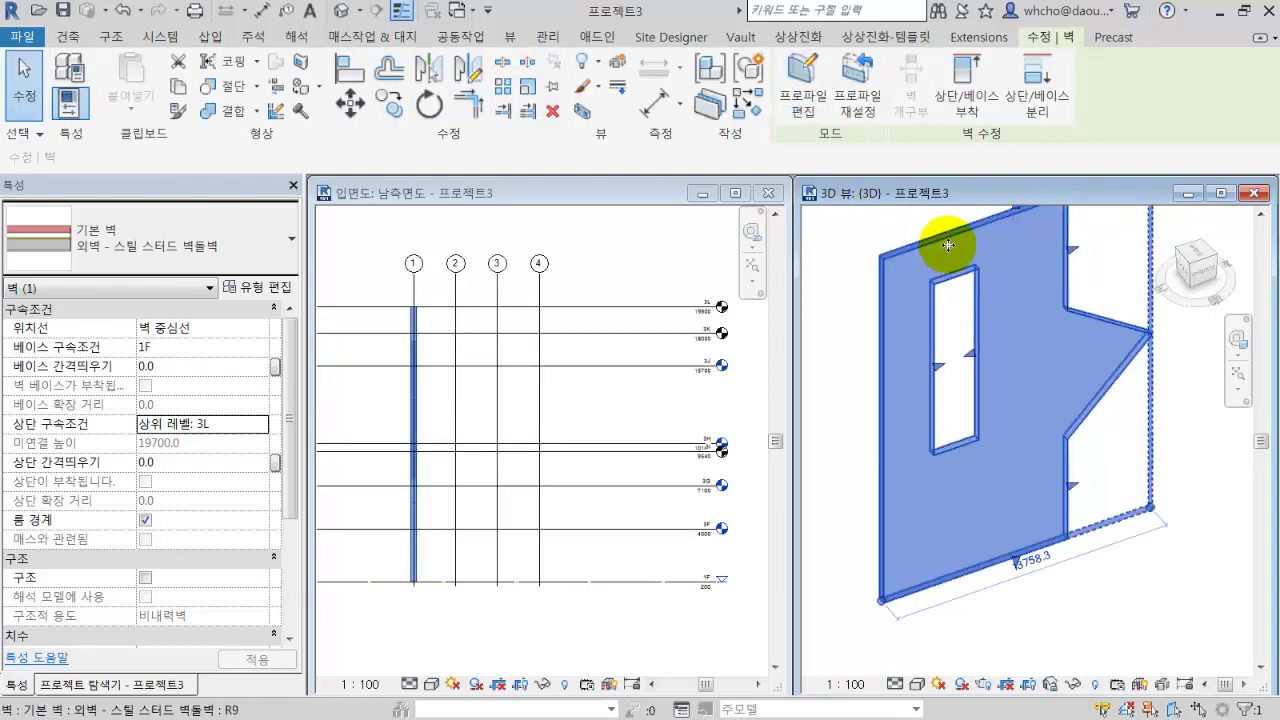
Reopen the profile to check the sketch, finish again, and deselect the wall.
double_click(942, 244)
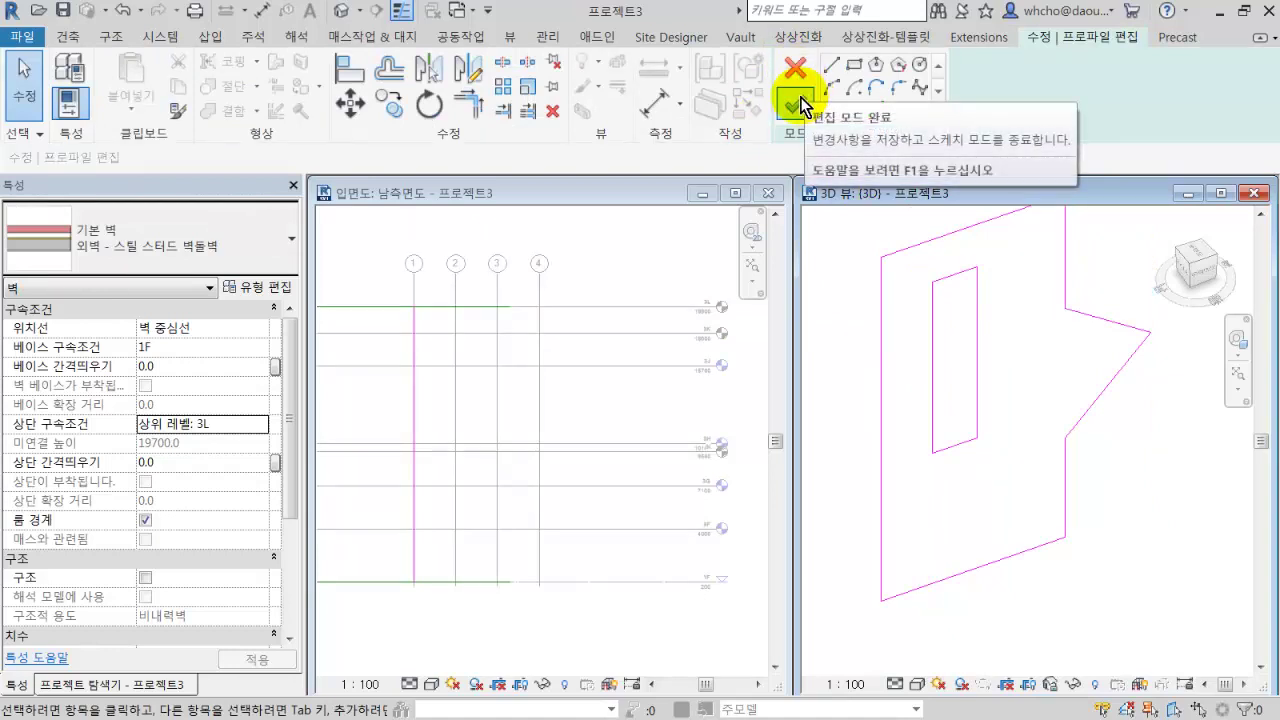
left_click(801, 104)
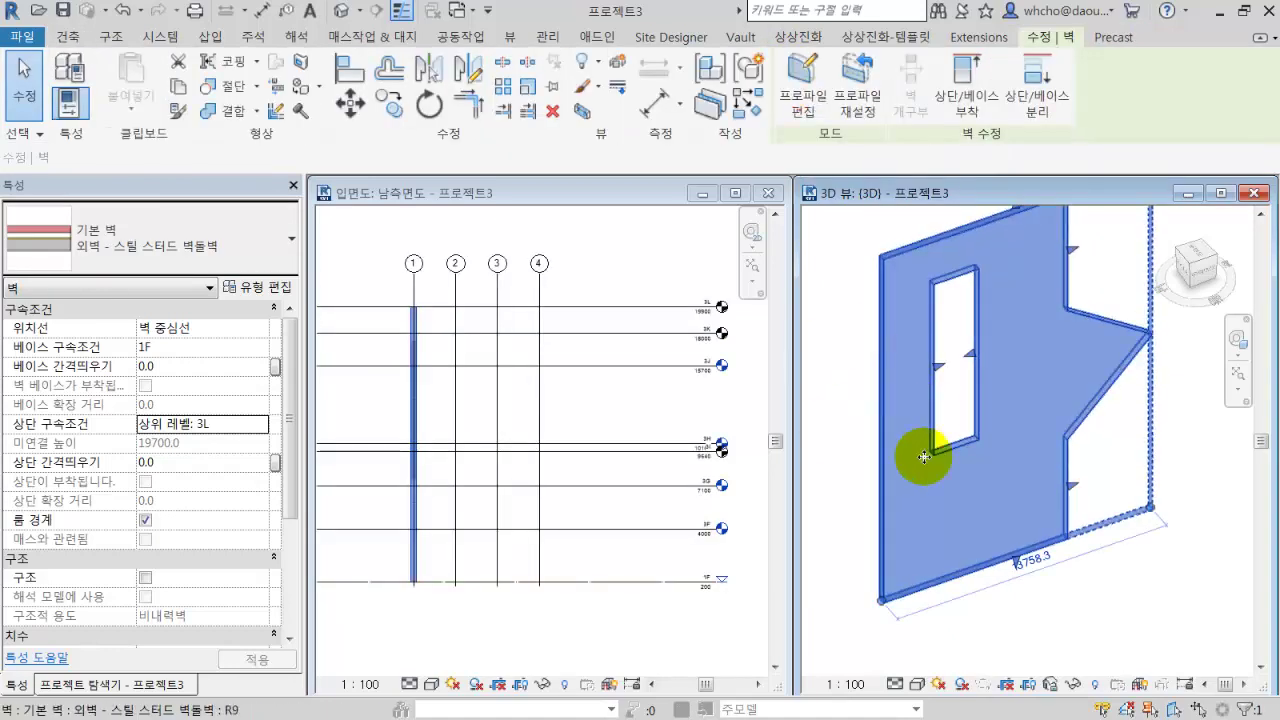
key("Escape")
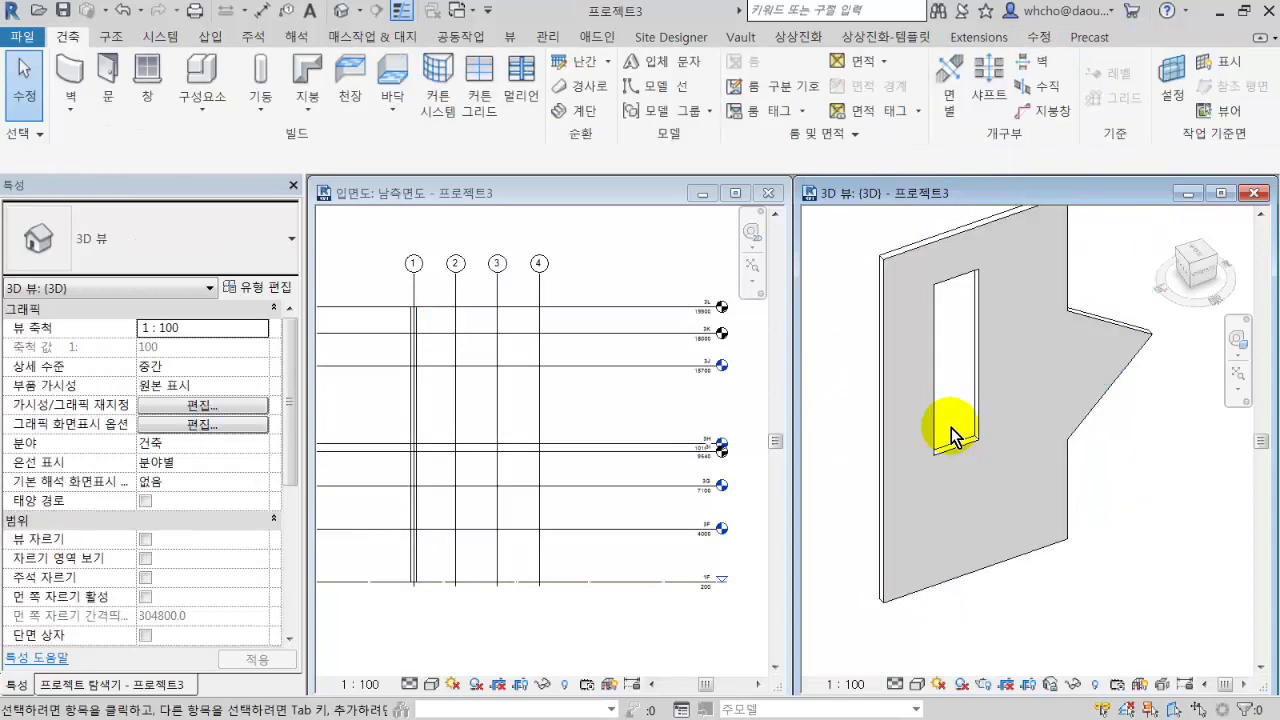